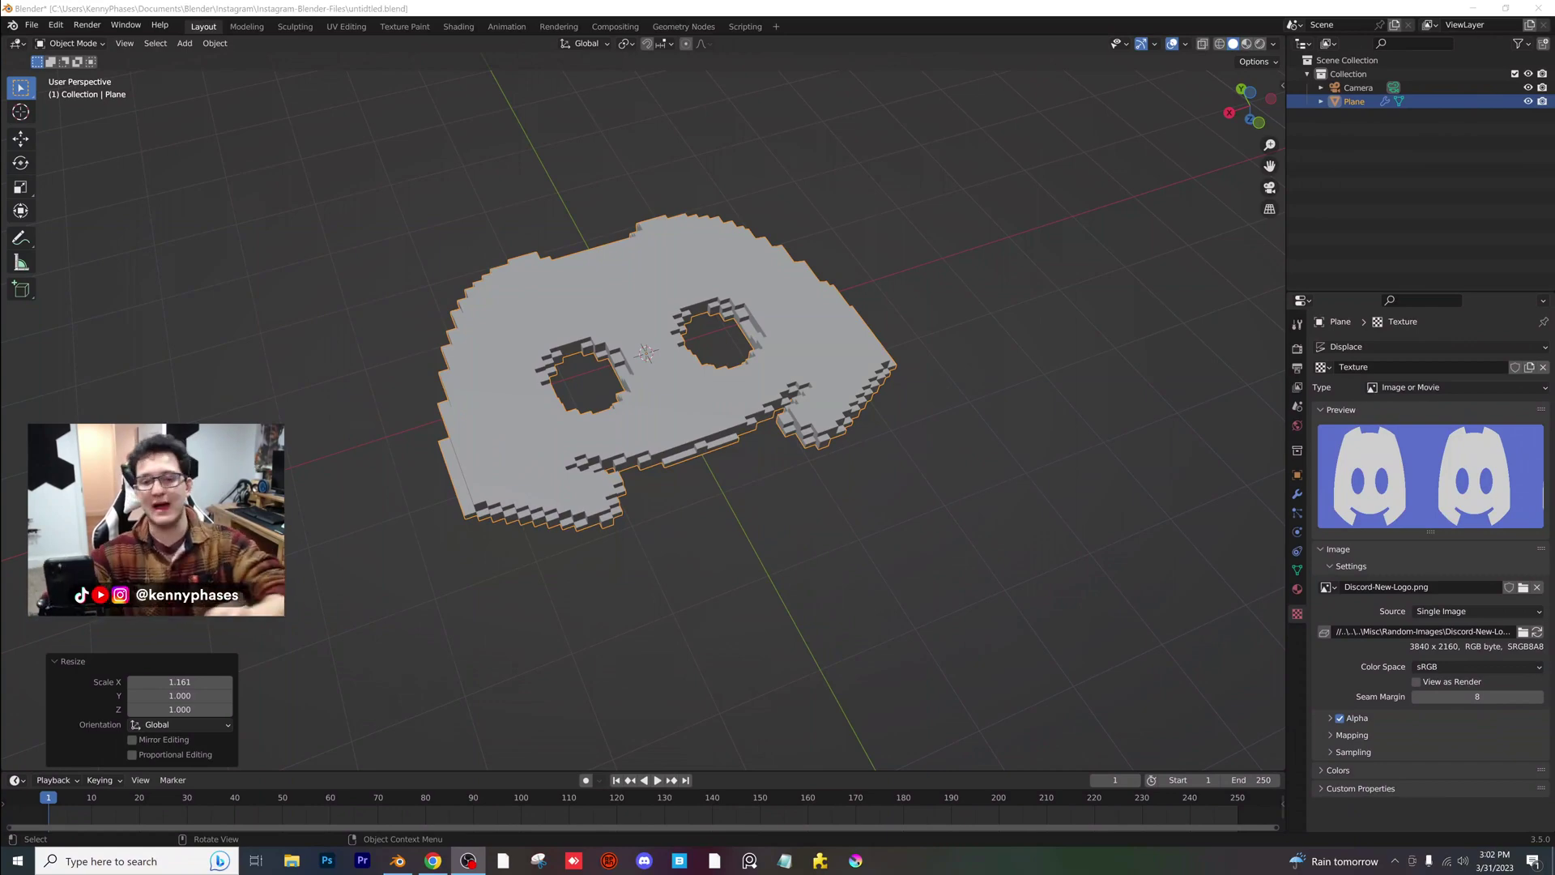
# - Examine the blocky Discord logo model from several angles and distances, leaving it selected
pyautogui.click(862, 242)
pyautogui.click(806, 350)
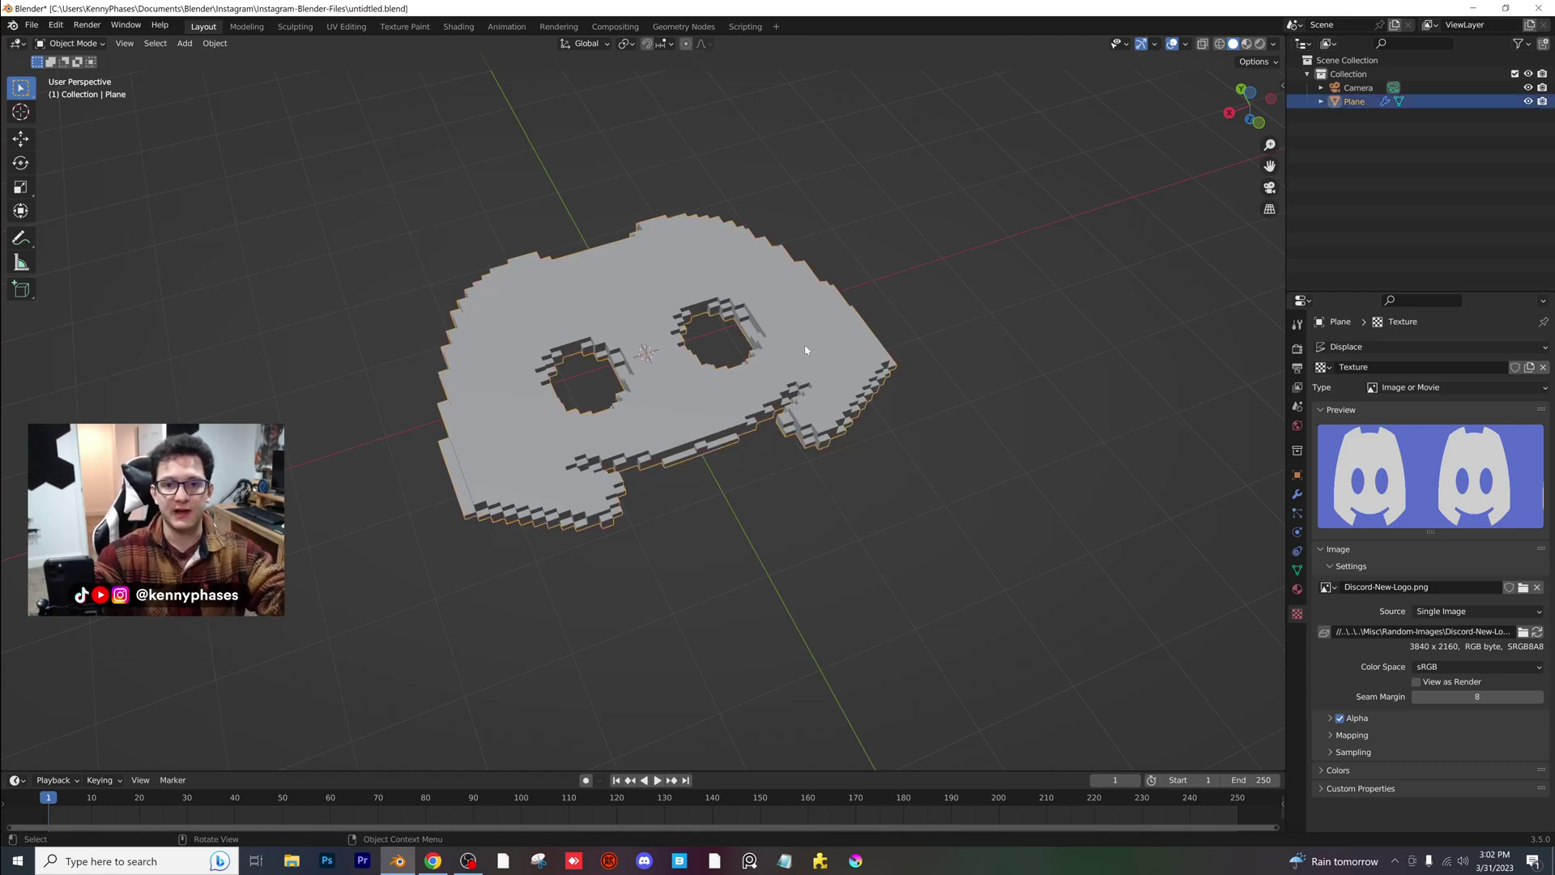
pyautogui.moveTo(772, 380); pyautogui.dragTo(757, 504, button='middle')
pyautogui.scroll(3, 756, 469)
pyautogui.scroll(-3, 756, 503)
pyautogui.moveTo(787, 440); pyautogui.dragTo(759, 460, button='middle')
pyautogui.moveTo(645, 391); pyautogui.dragTo(745, 438, button='middle')
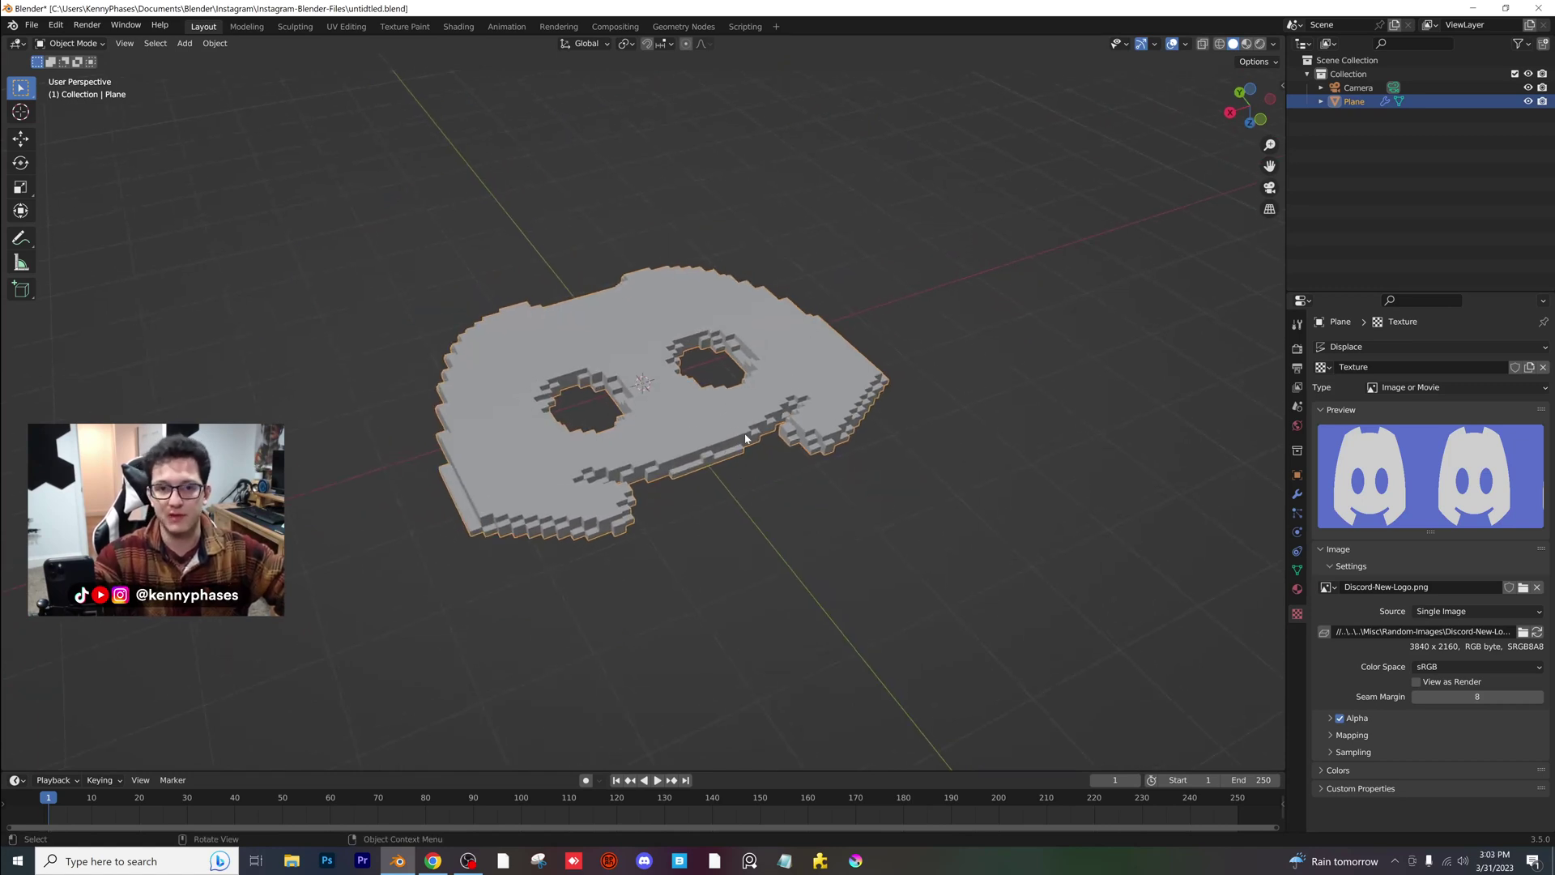
pyautogui.click(487, 255)
pyautogui.moveTo(507, 221); pyautogui.dragTo(680, 236, button='middle')
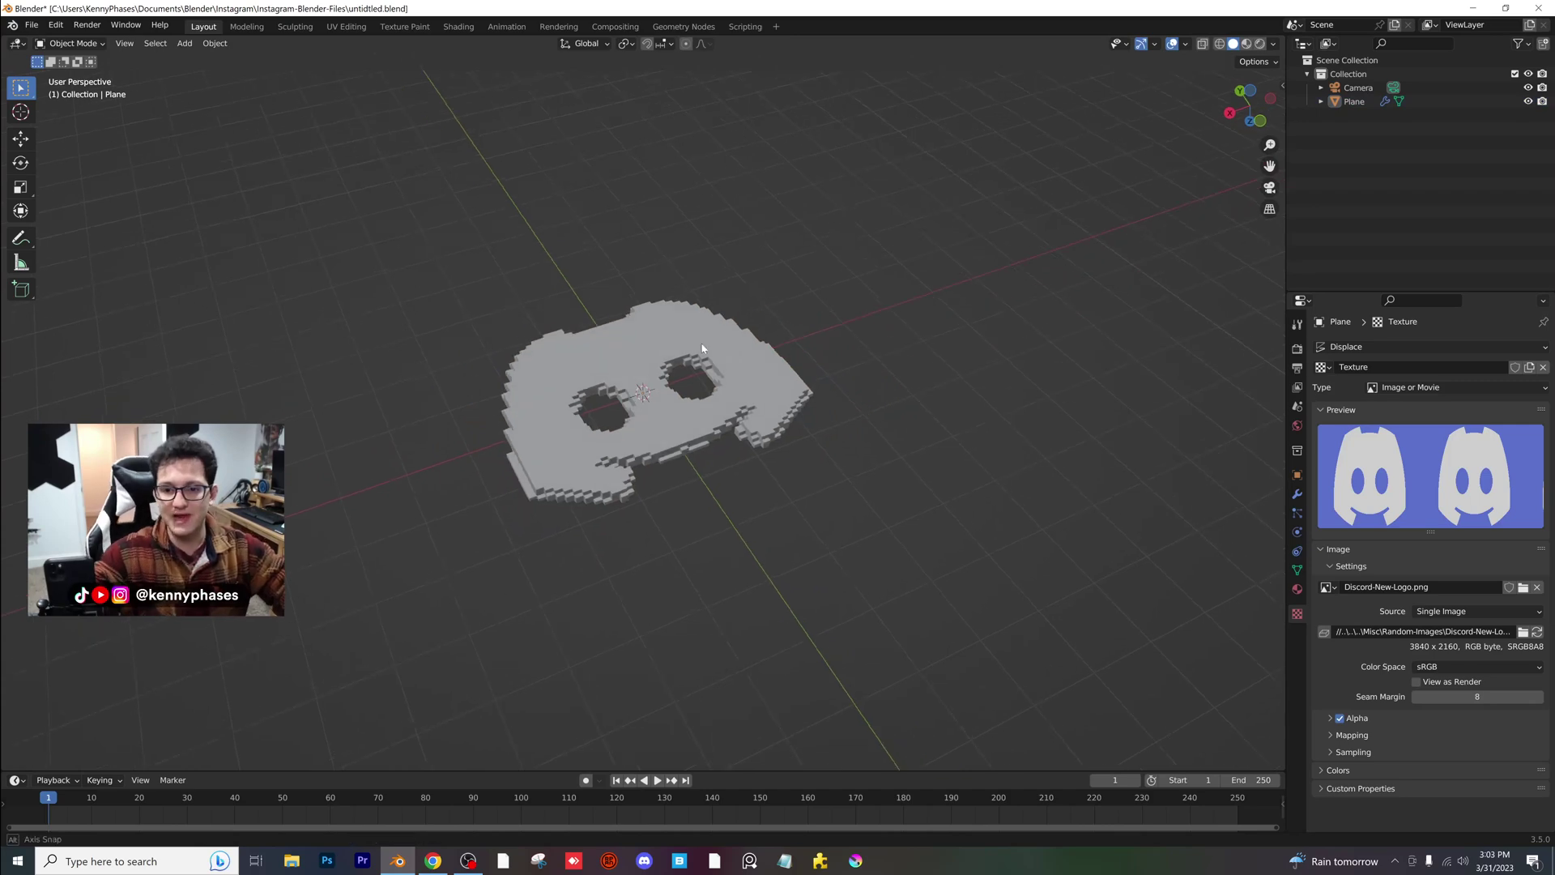
pyautogui.click(806, 368)
pyautogui.scroll(2, 749, 383)
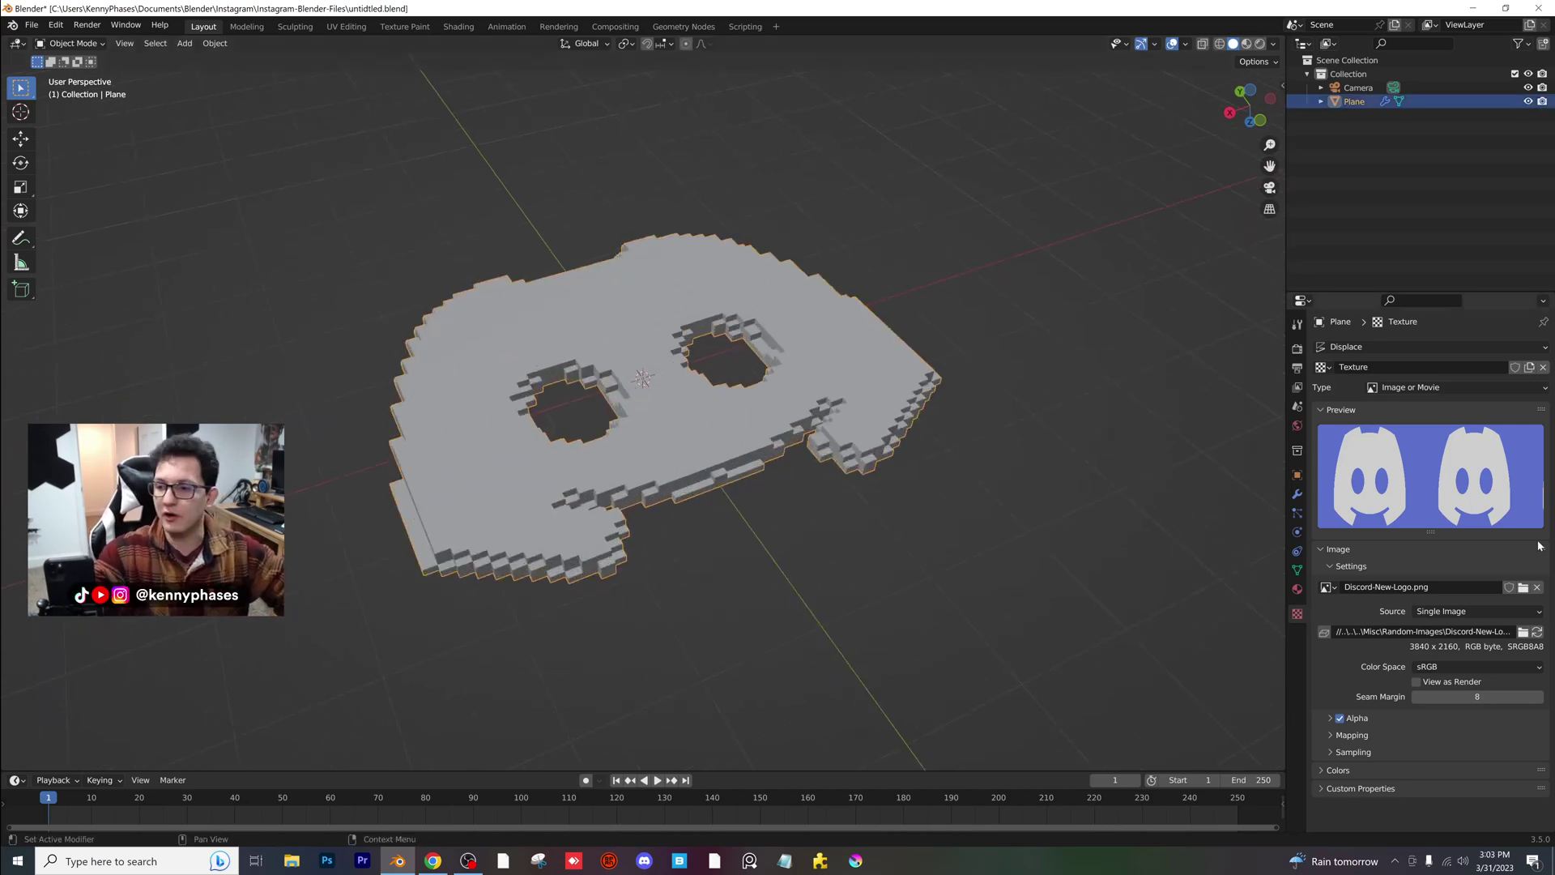
# - Try the Google Arts & Culture logo as the displacement texture image, followed by Blender_logo_no_text.svg.png
pyautogui.click(1523, 588)
pyautogui.doubleClick(606, 333)
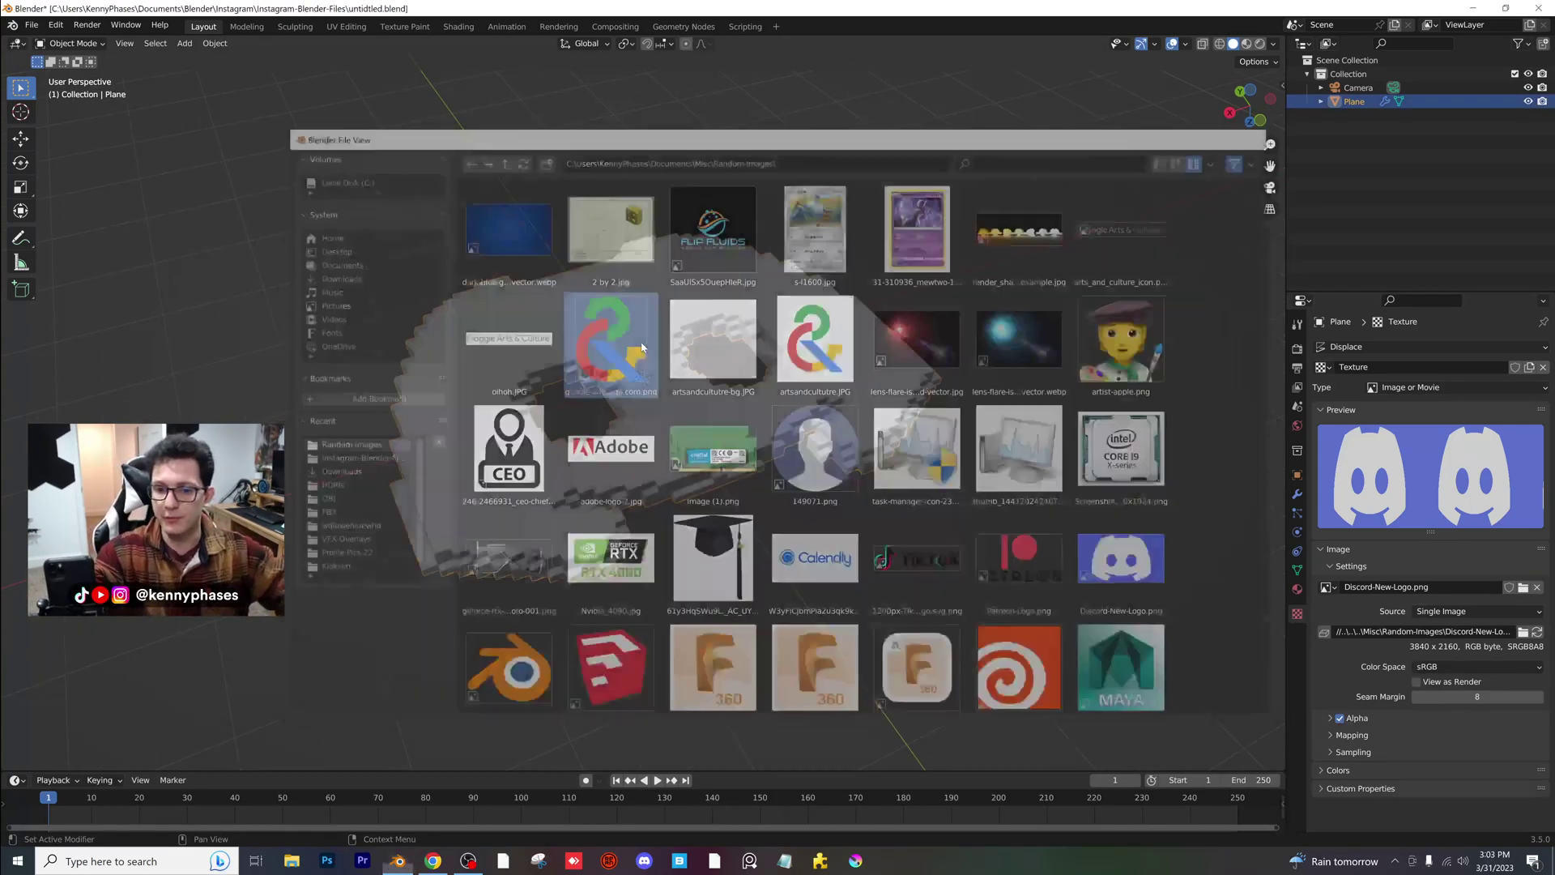
pyautogui.click(1523, 588)
pyautogui.scroll(-1, 696, 437)
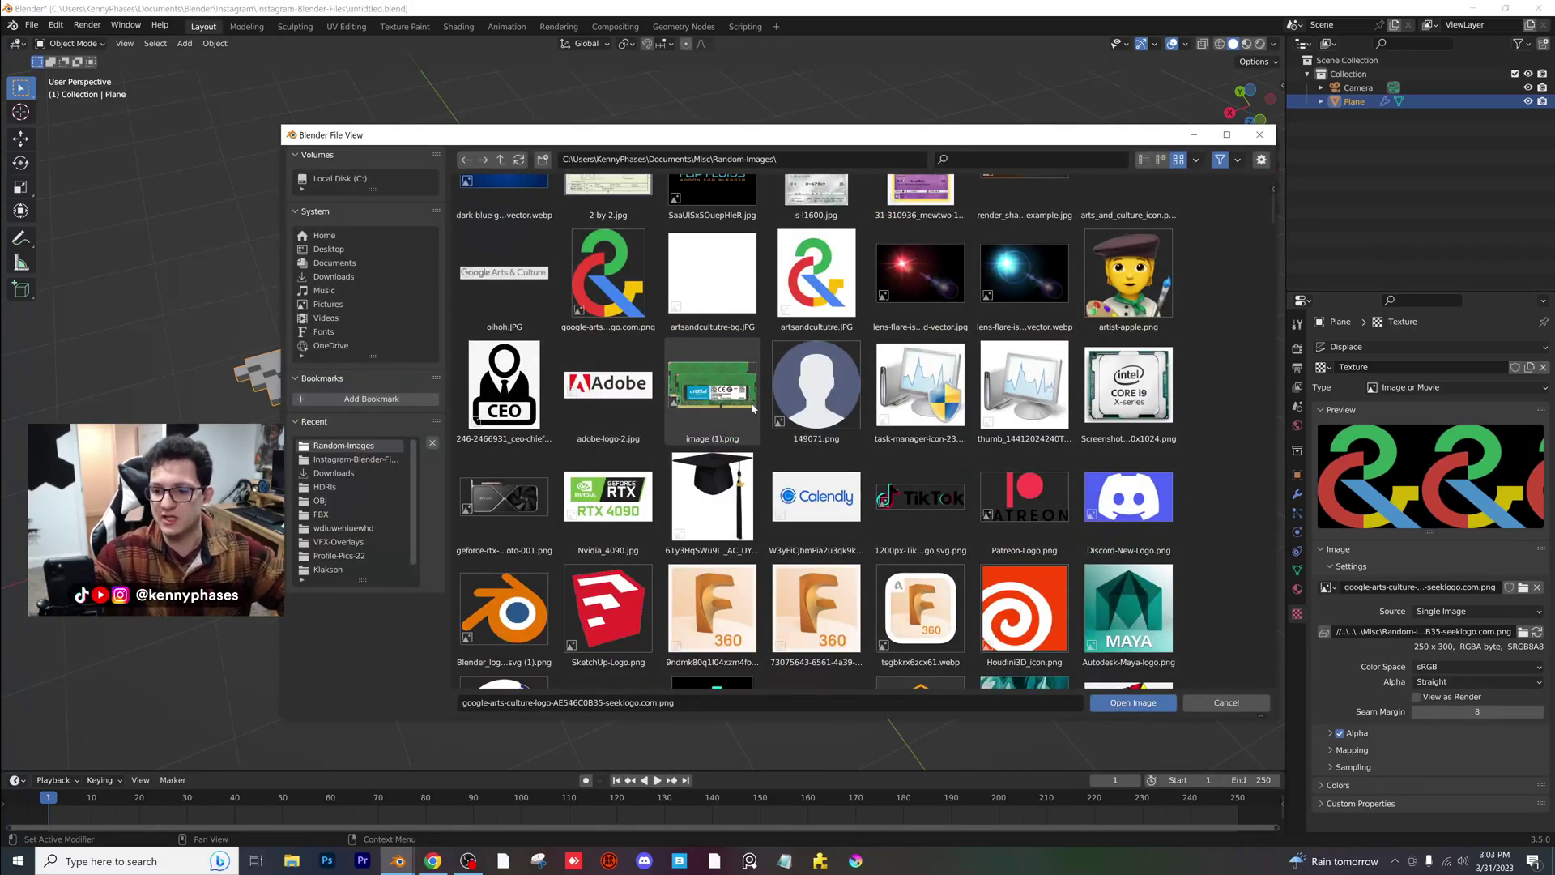
pyautogui.scroll(-3, 757, 445)
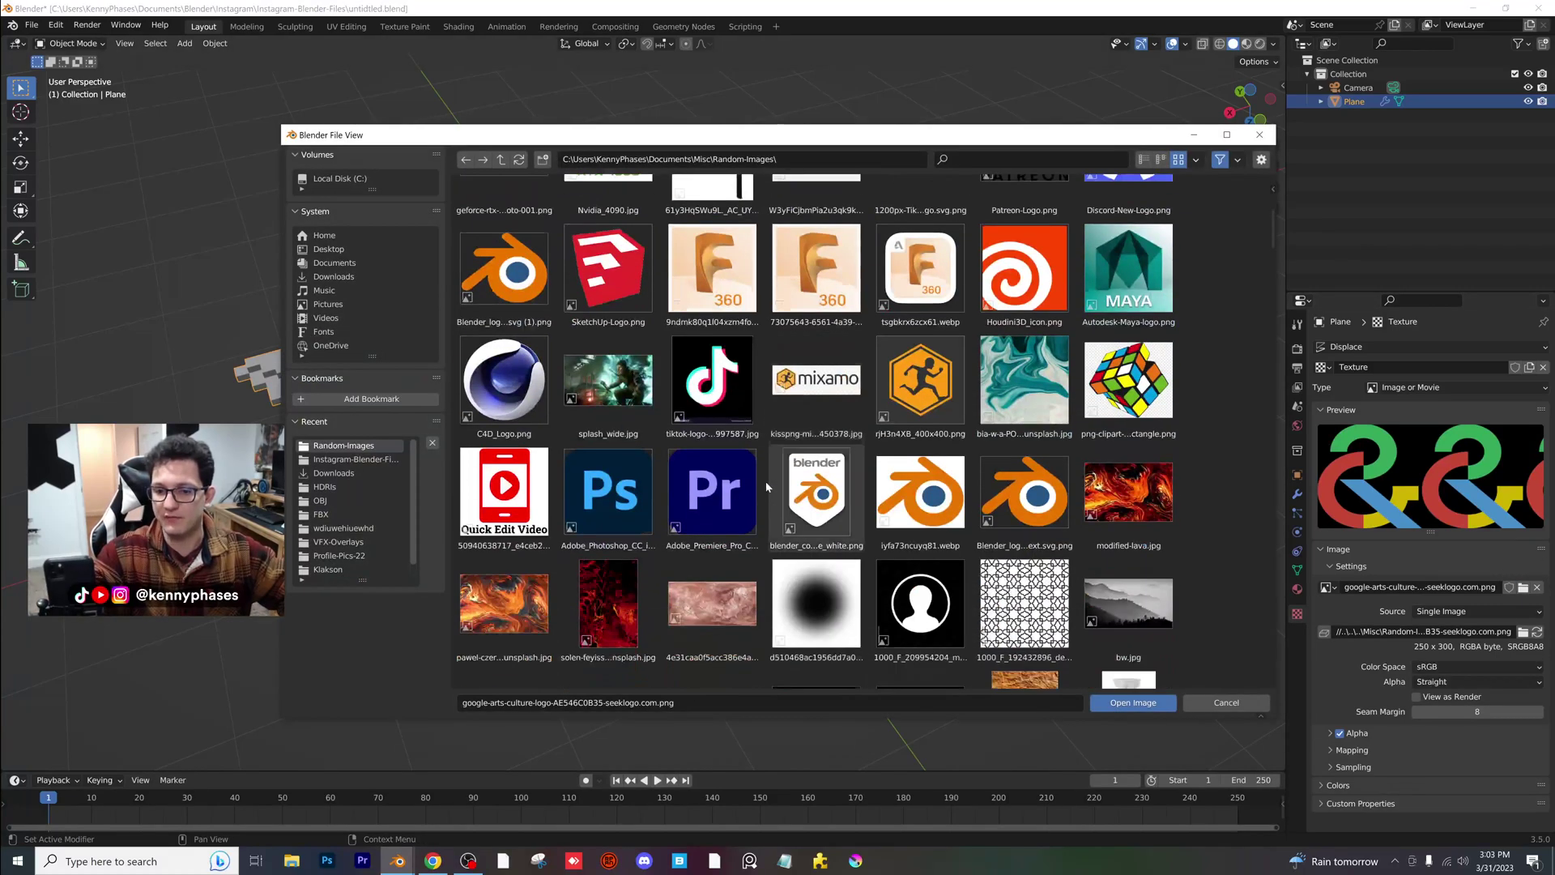
pyautogui.doubleClick(1037, 494)
# - Scale the blocky Blender logo model along X by a factor of 0.626
pyautogui.moveTo(621, 425); pyautogui.dragTo(746, 357, button='middle')
pyautogui.press('s')
pyautogui.press('x')
pyautogui.click(795, 389)
pyautogui.moveTo(667, 386); pyautogui.dragTo(742, 401, button='middle')
pyautogui.scroll(3, 798, 405)
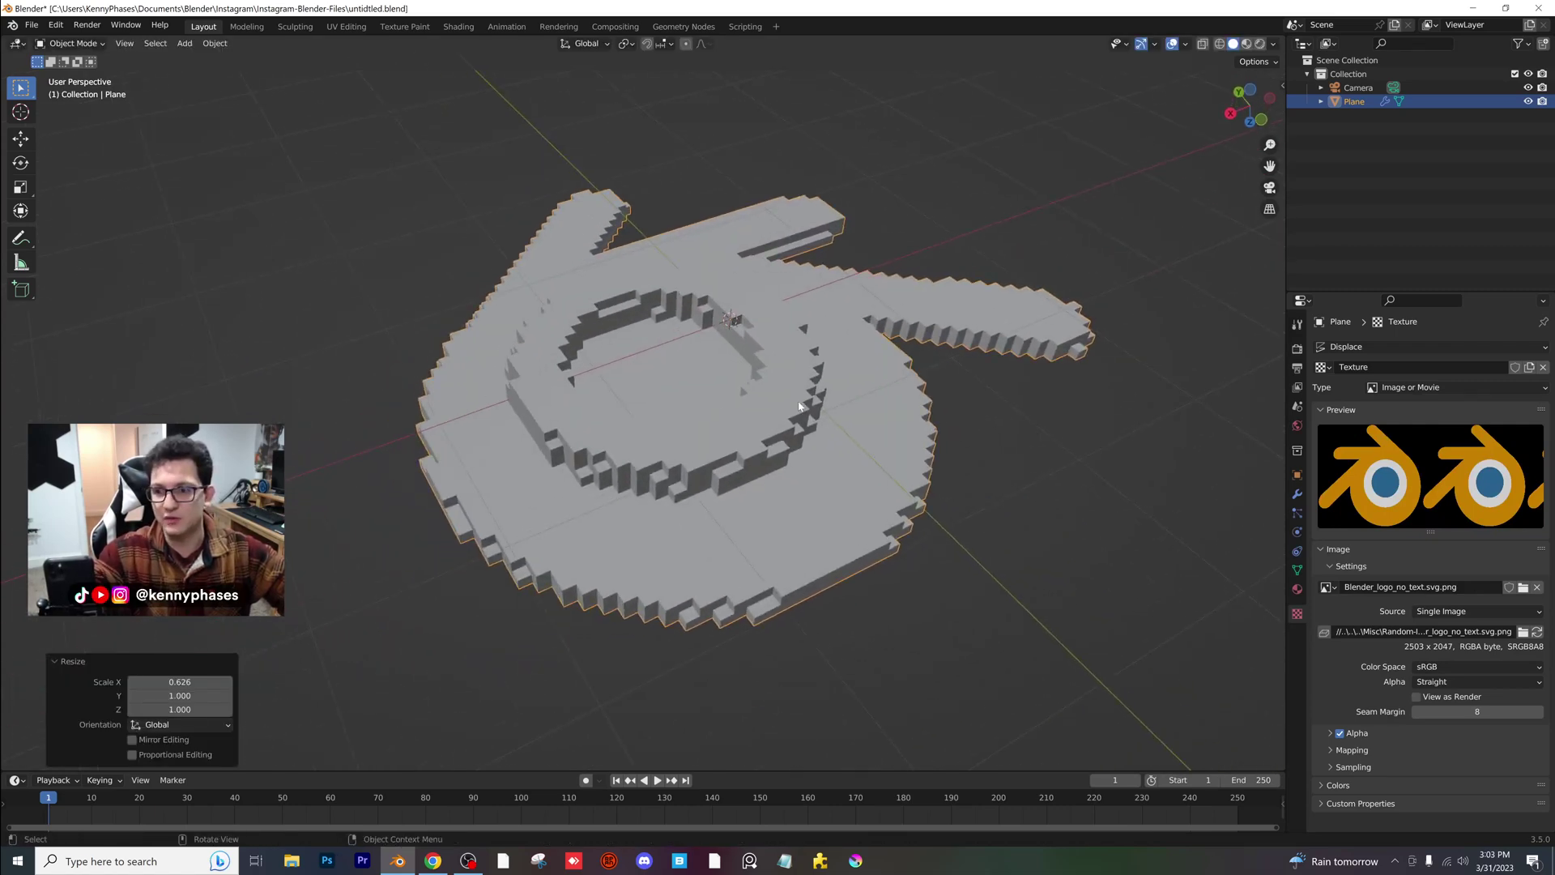
# - Try an octree depth of 4 on the Remesh modifier and set it back to 6
pyautogui.click(1297, 494)
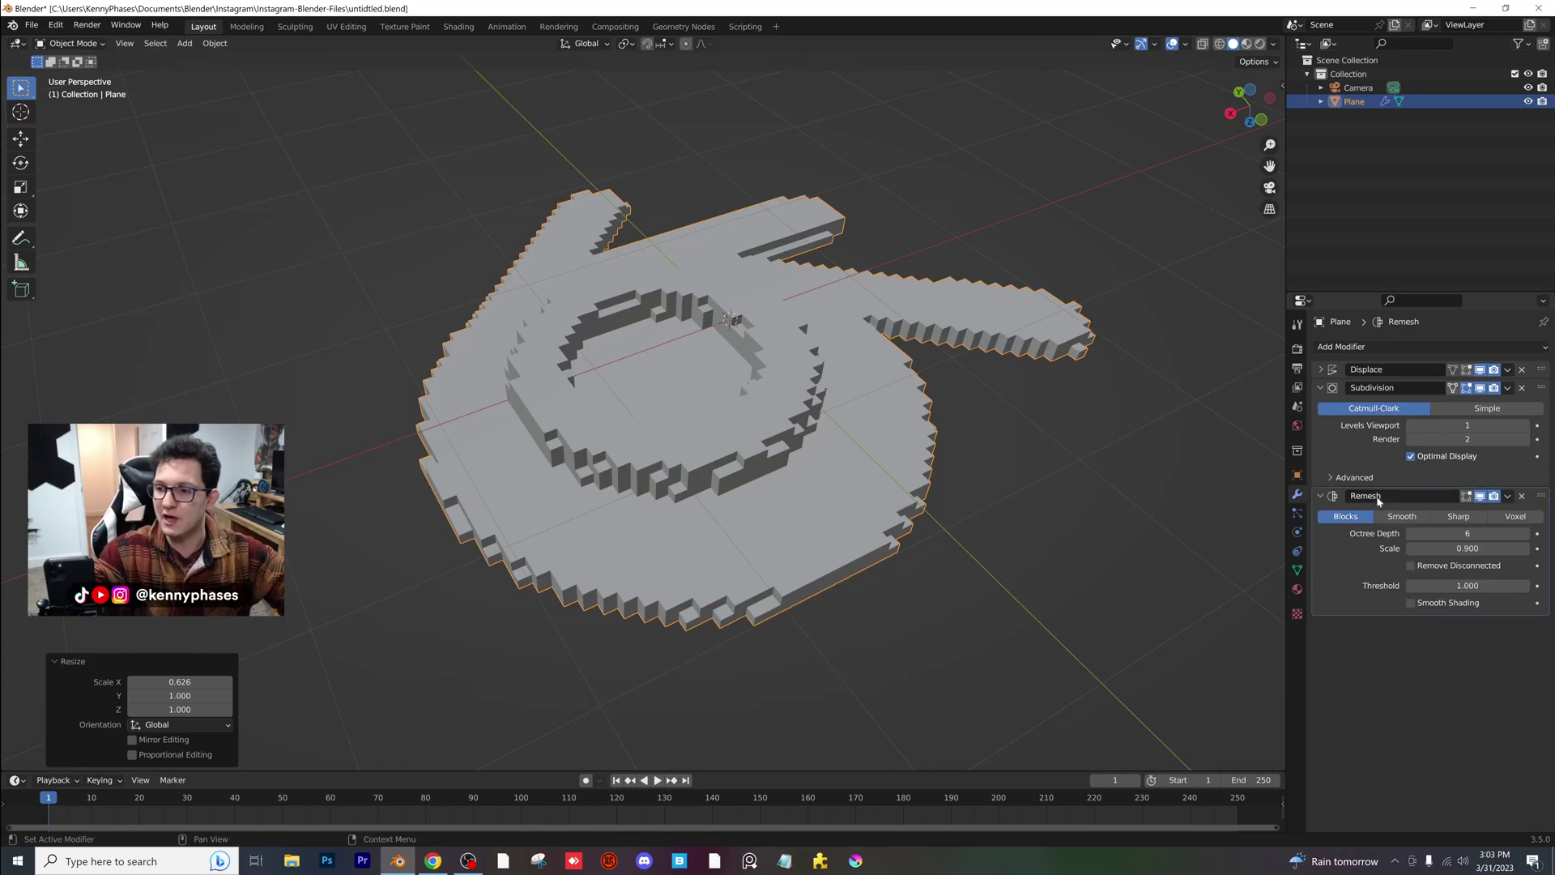
pyautogui.click(1410, 533)
pyautogui.click(1411, 533)
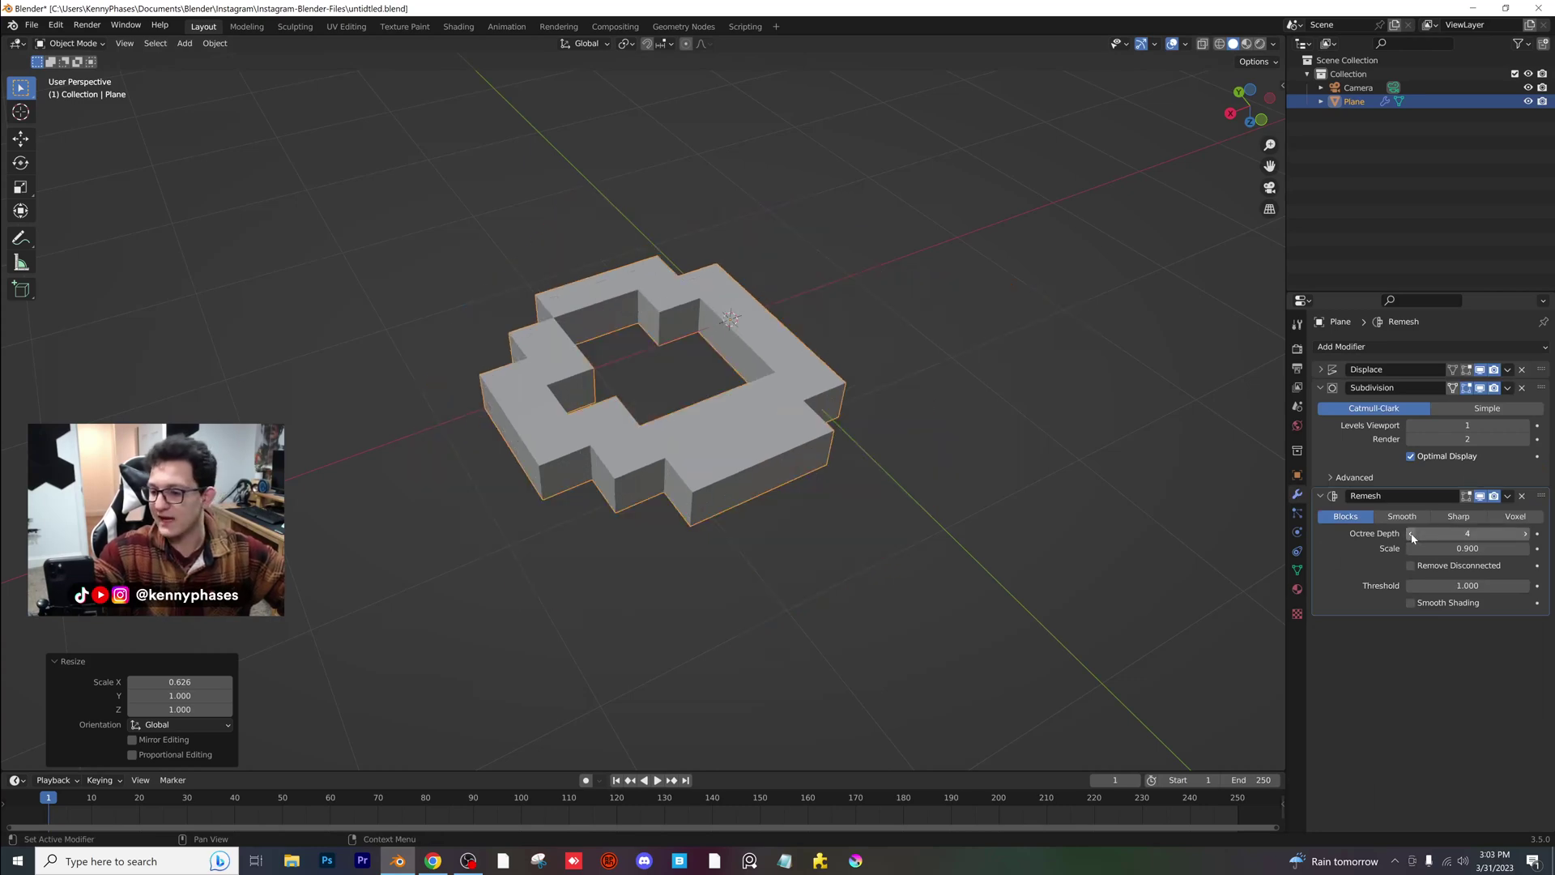
pyautogui.click(1525, 533)
pyautogui.click(1525, 534)
pyautogui.moveTo(891, 454); pyautogui.dragTo(828, 443, button='middle')
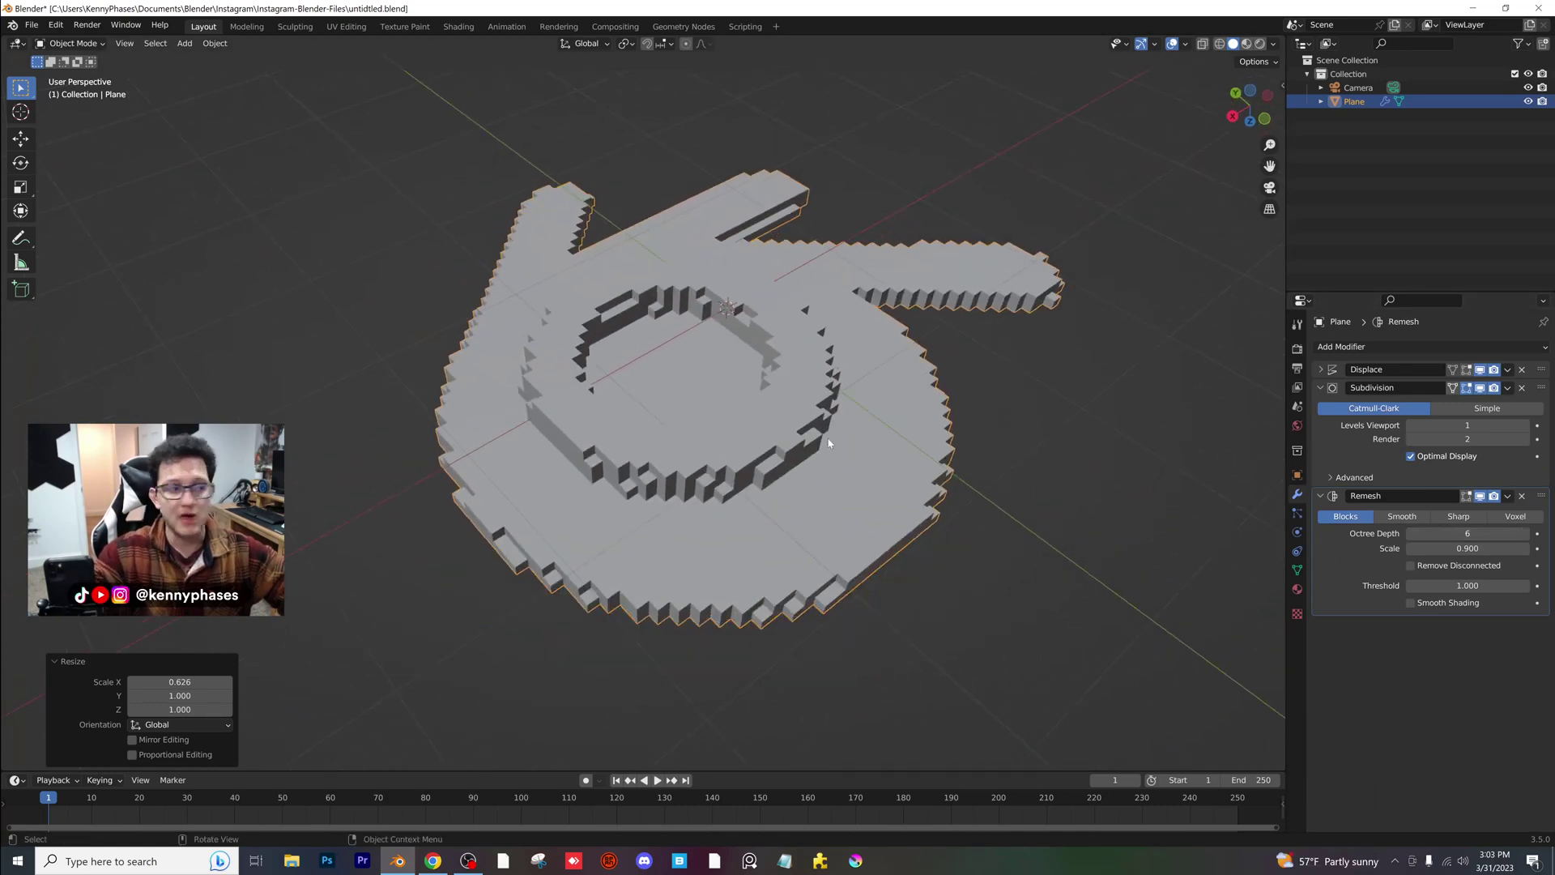
# - Replace the displacement texture image with Logo-Example.png from the Random-Images folder
pyautogui.click(1296, 613)
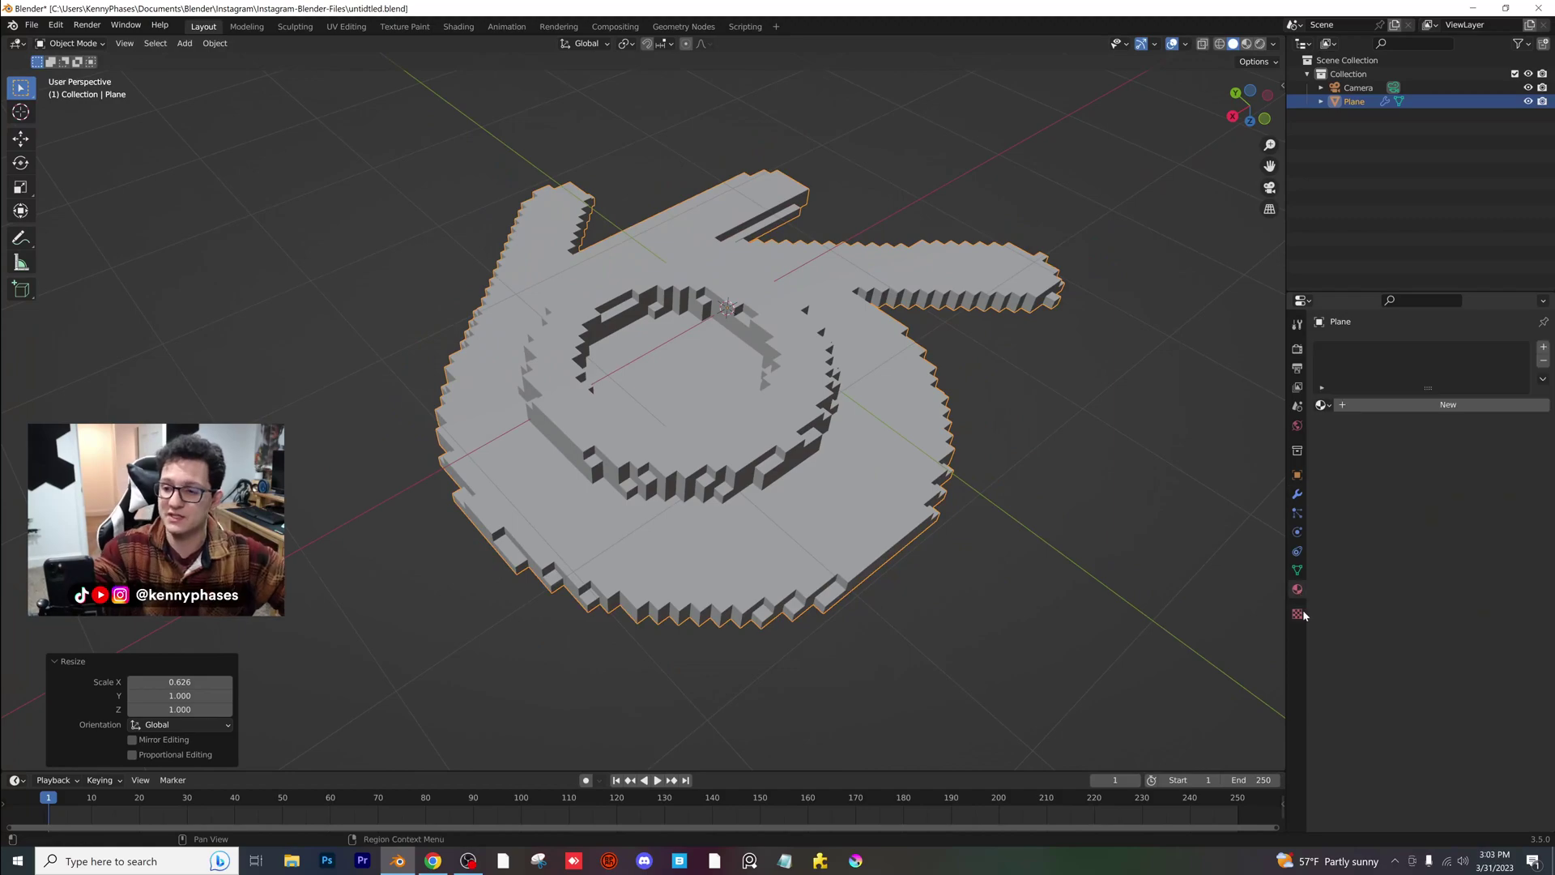
pyautogui.click(1523, 588)
pyautogui.scroll(-5, 753, 451)
pyautogui.scroll(-2, 754, 451)
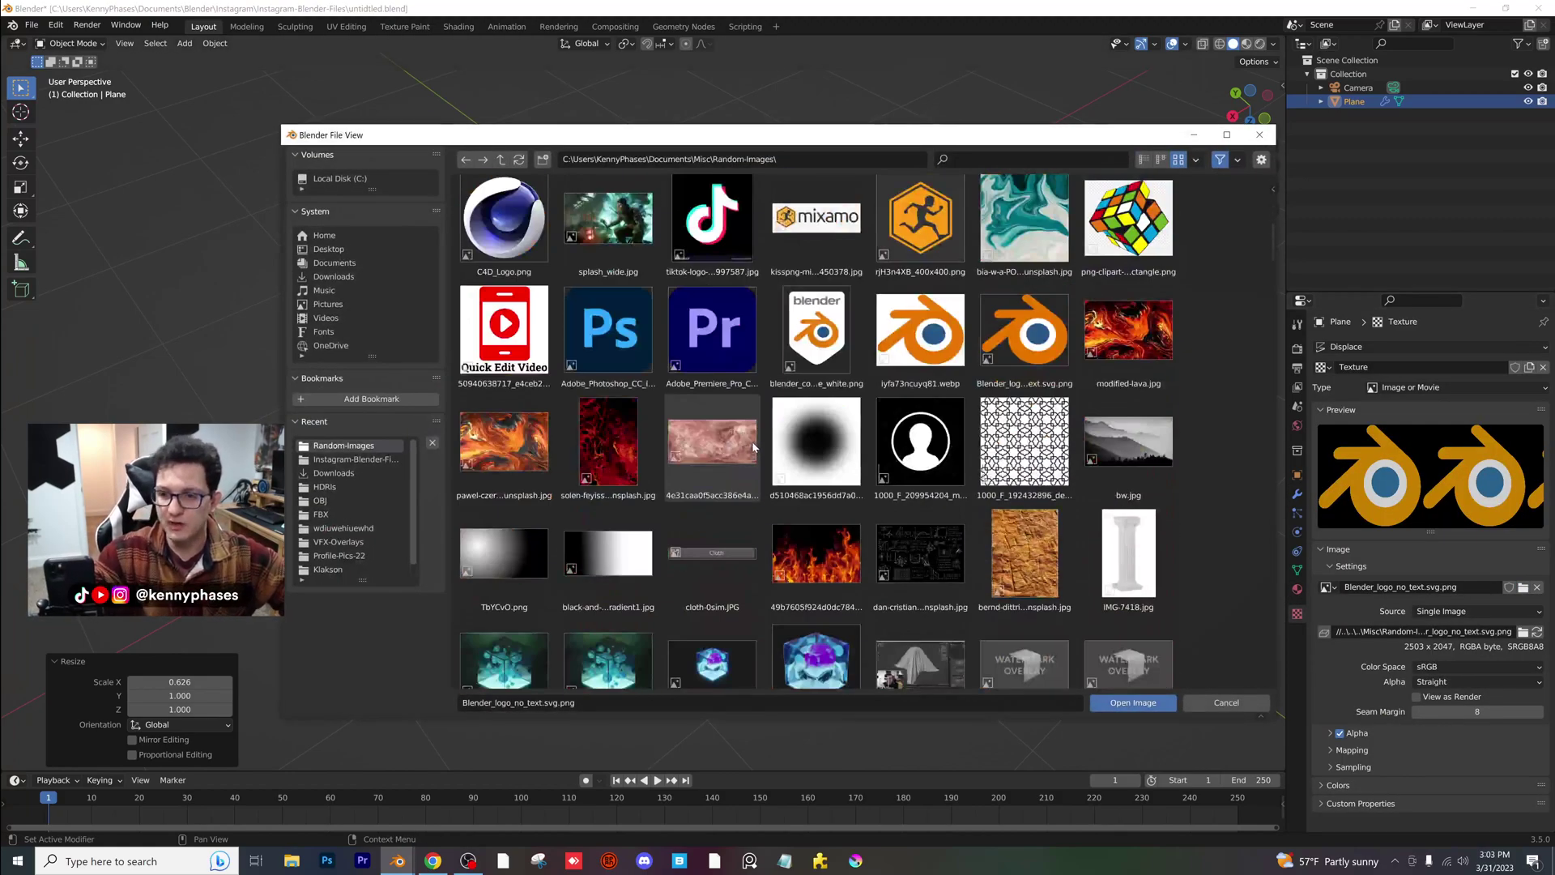
pyautogui.scroll(-5, 753, 447)
pyautogui.click(641, 413)
pyautogui.doubleClick(640, 413)
# - Scale the 3AM logo model along X by a factor of 0.847 and save the file
pyautogui.moveTo(641, 413); pyautogui.dragTo(777, 381, button='middle')
pyautogui.press('s')
pyautogui.press('x')
pyautogui.click(952, 368)
pyautogui.moveTo(951, 367); pyautogui.dragTo(878, 475, button='middle')
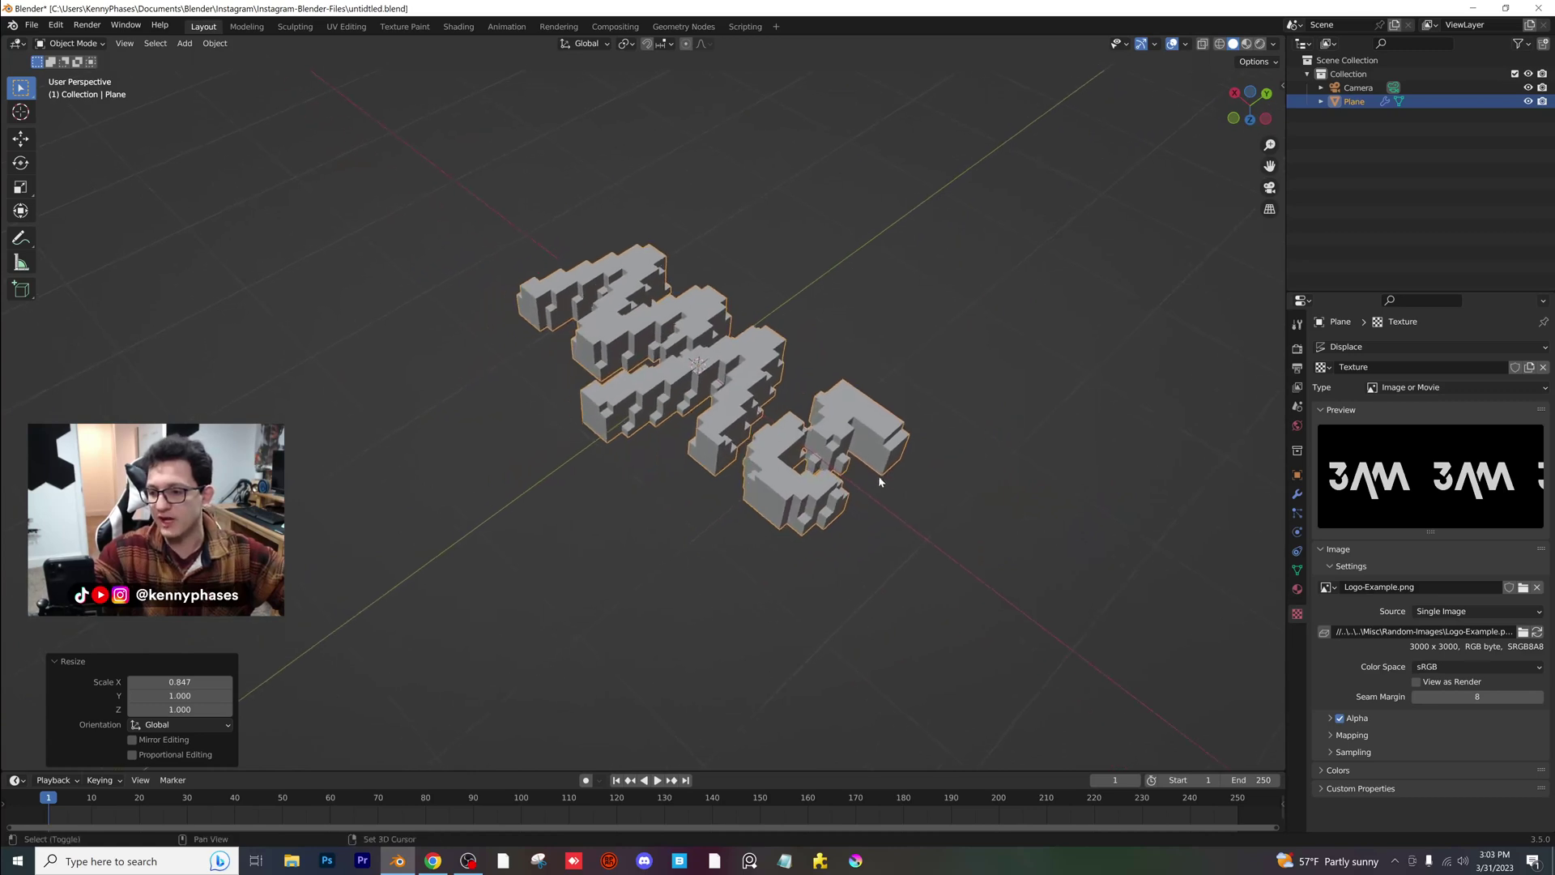
pyautogui.moveTo(781, 358)
pyautogui.mouseDown(button='middle')
pyautogui.moveTo(924, 361)
pyautogui.moveTo(859, 380)
pyautogui.moveTo(753, 369)
pyautogui.mouseUp(button='middle')
pyautogui.hotkey('ctrl', 's')
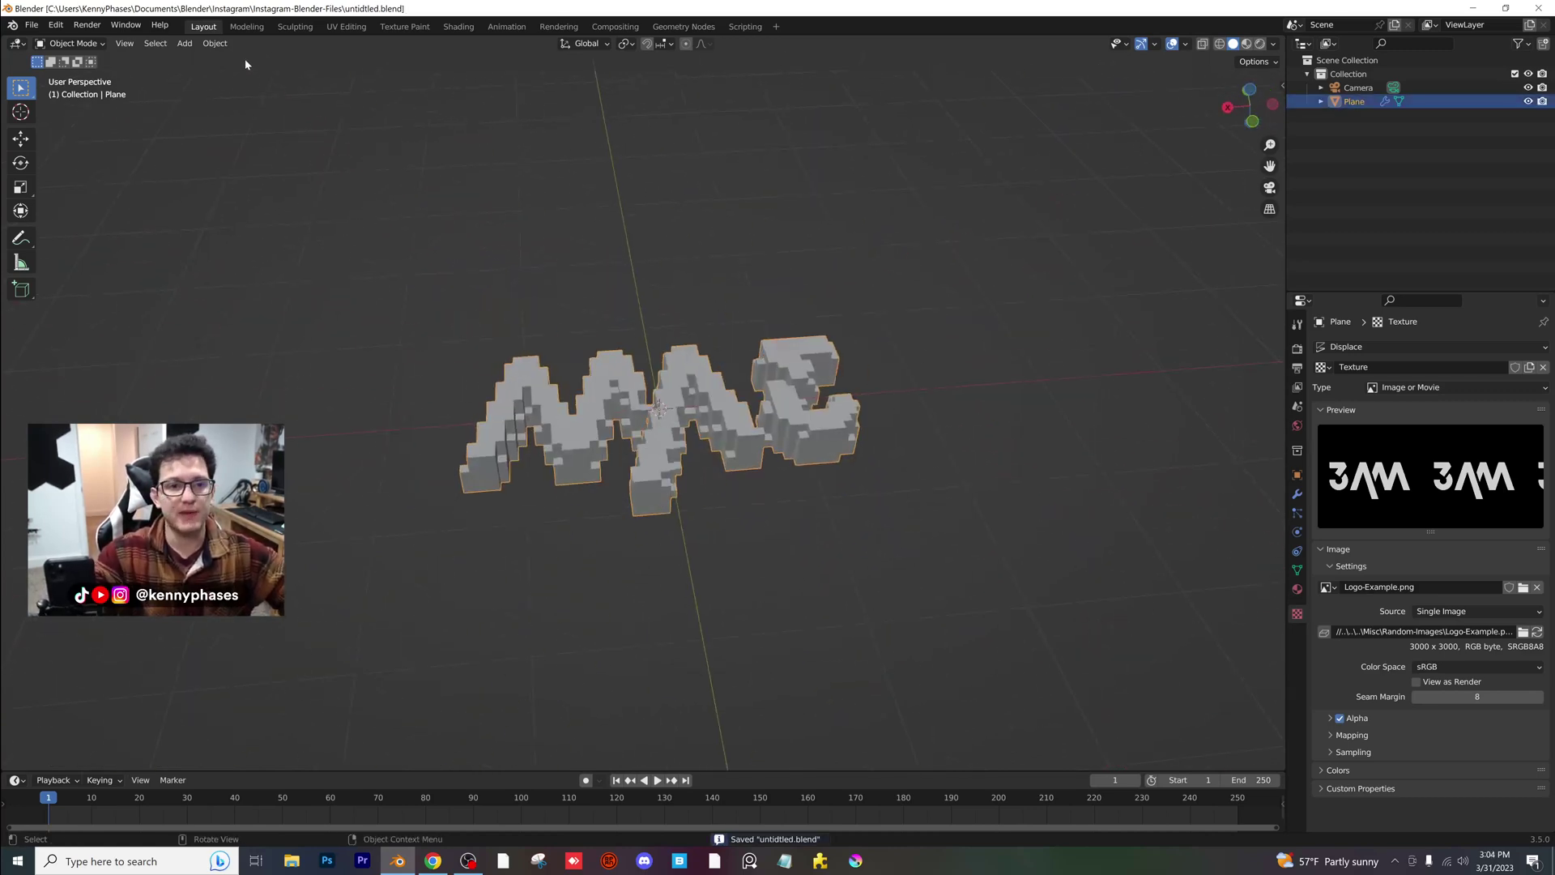
# - Add a new 2 m plane and move it about -1.1 m along Z, clear of the logo model
pyautogui.click(185, 43)
pyautogui.moveTo(195, 52)
pyautogui.click(356, 59)
pyautogui.press('g')
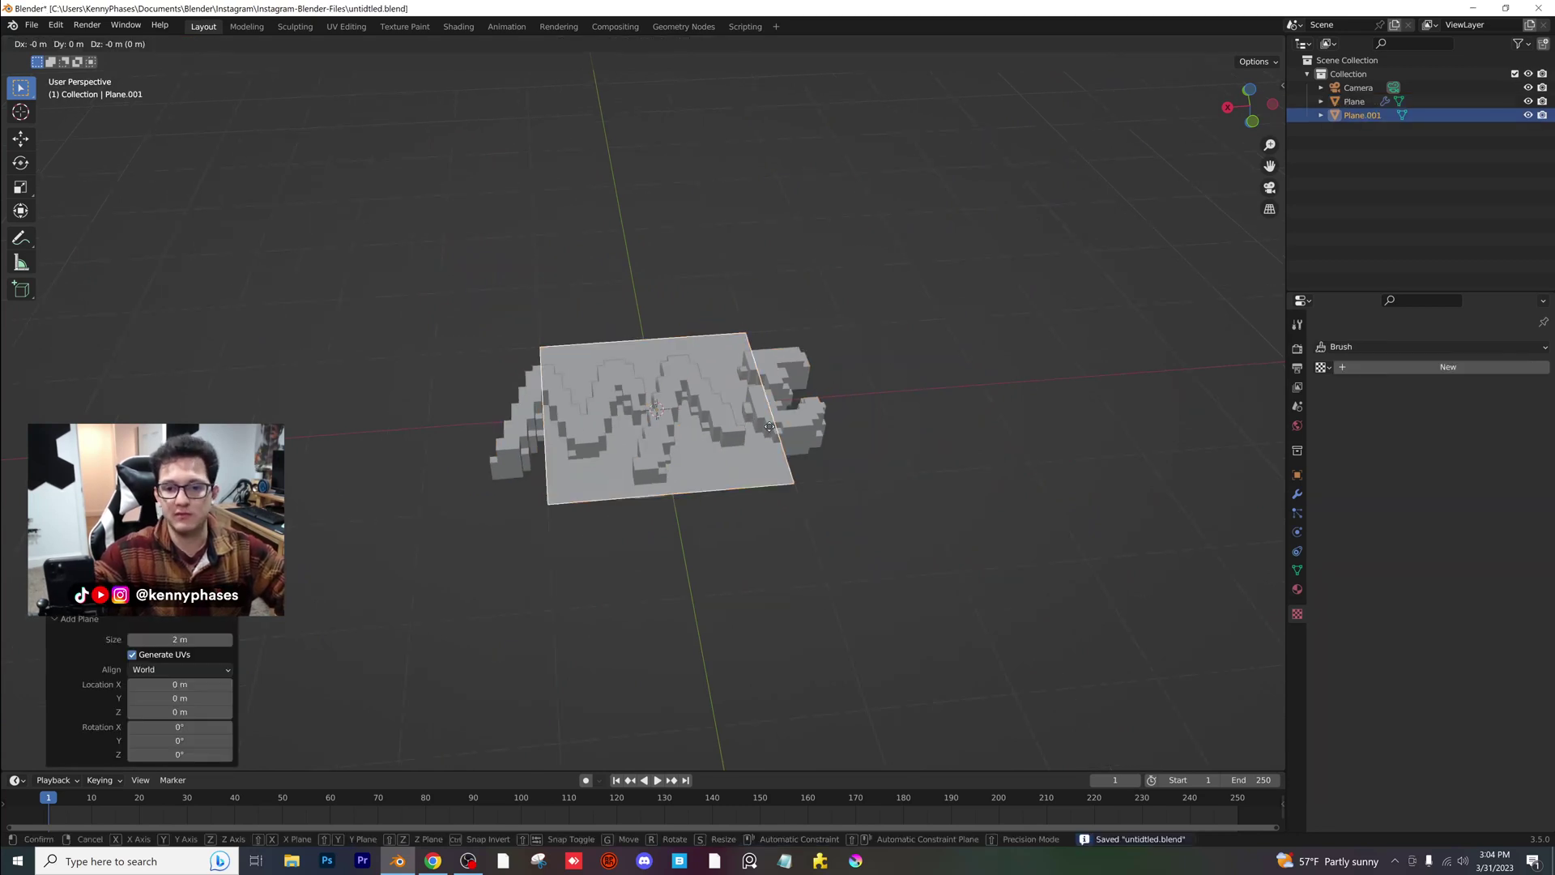
pyautogui.press('z')
pyautogui.click(775, 372)
pyautogui.moveTo(774, 372); pyautogui.dragTo(1001, 308, button='middle')
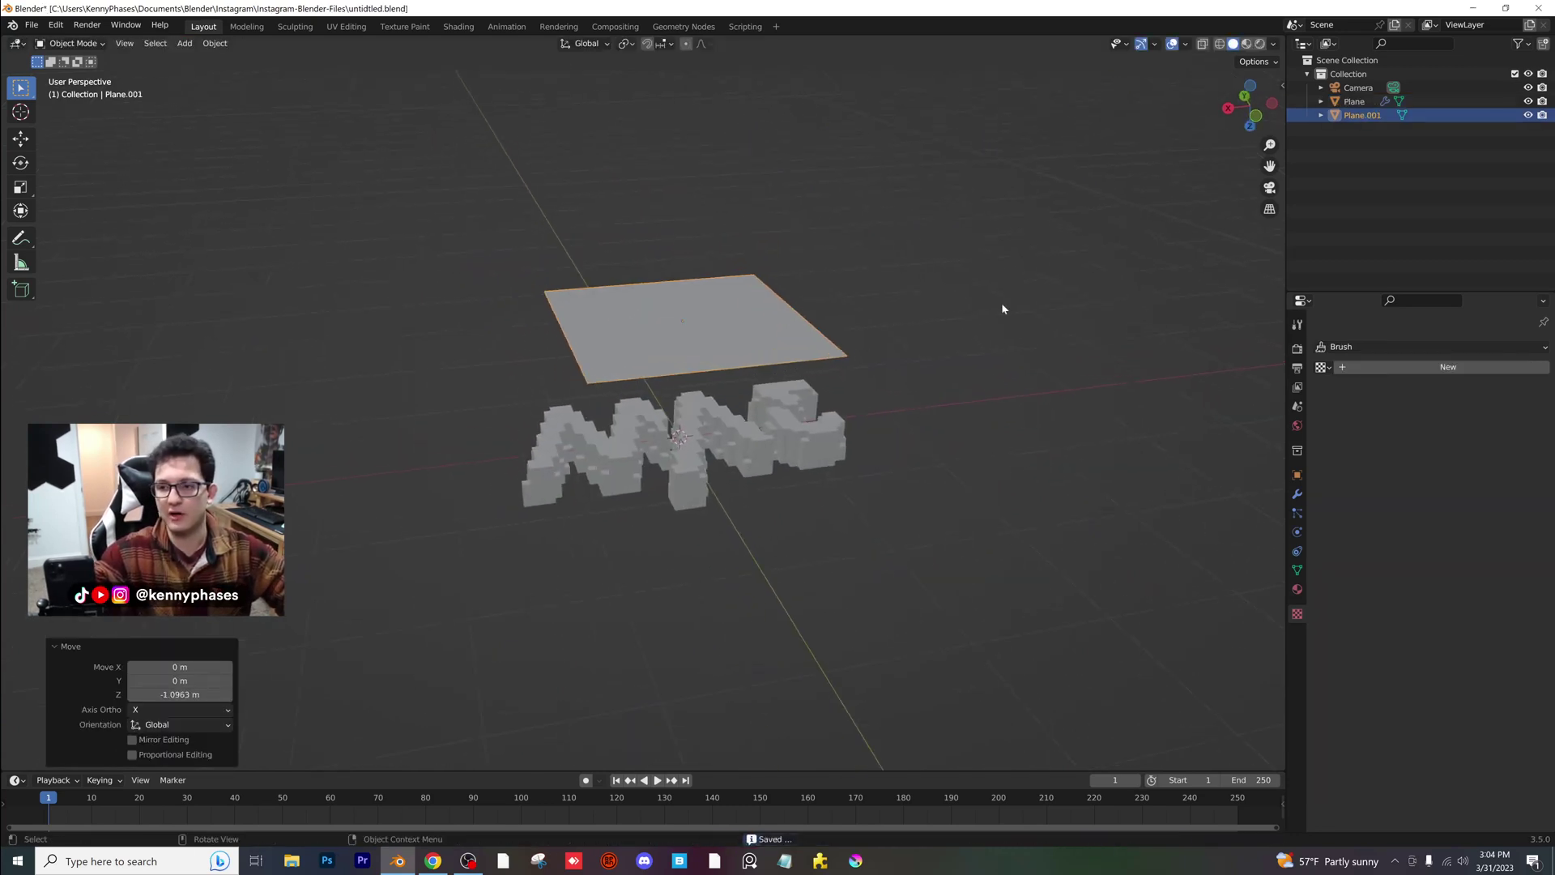
# - Hide the original logo model and scale the new plane uniformly by a factor of 2
pyautogui.click(1528, 101)
pyautogui.scroll(2, 910, 253)
pyautogui.moveTo(910, 254); pyautogui.dragTo(925, 328, button='middle')
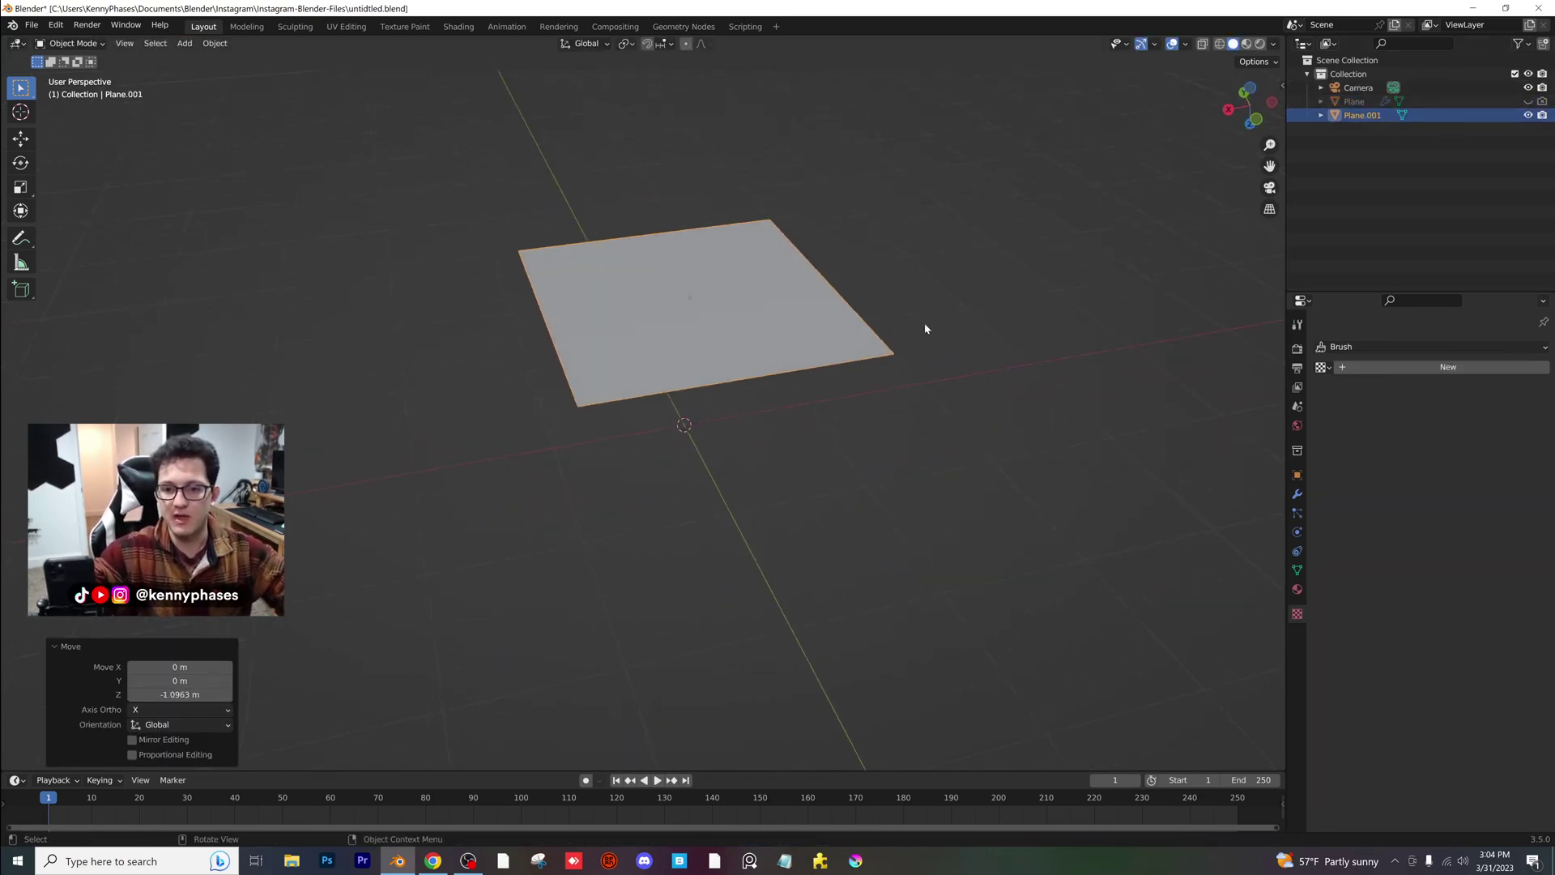
pyautogui.write('s2')
pyautogui.press('Return')
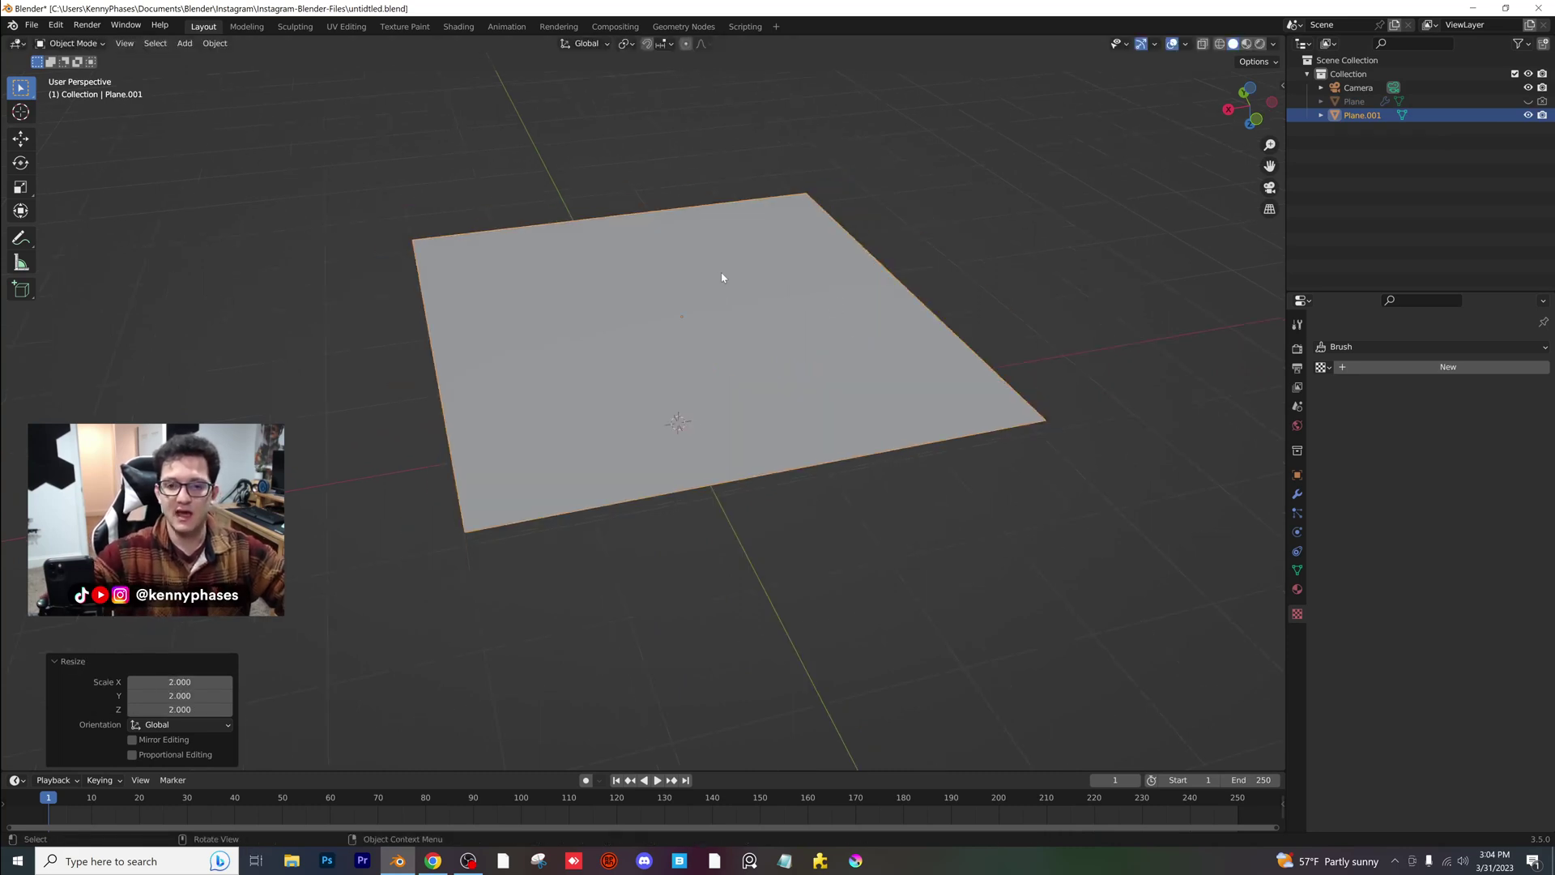
# - Subdivide the new plane's mesh with 50 cuts and return to Object Mode
pyautogui.press('Tab')
pyautogui.rightClick(726, 285)
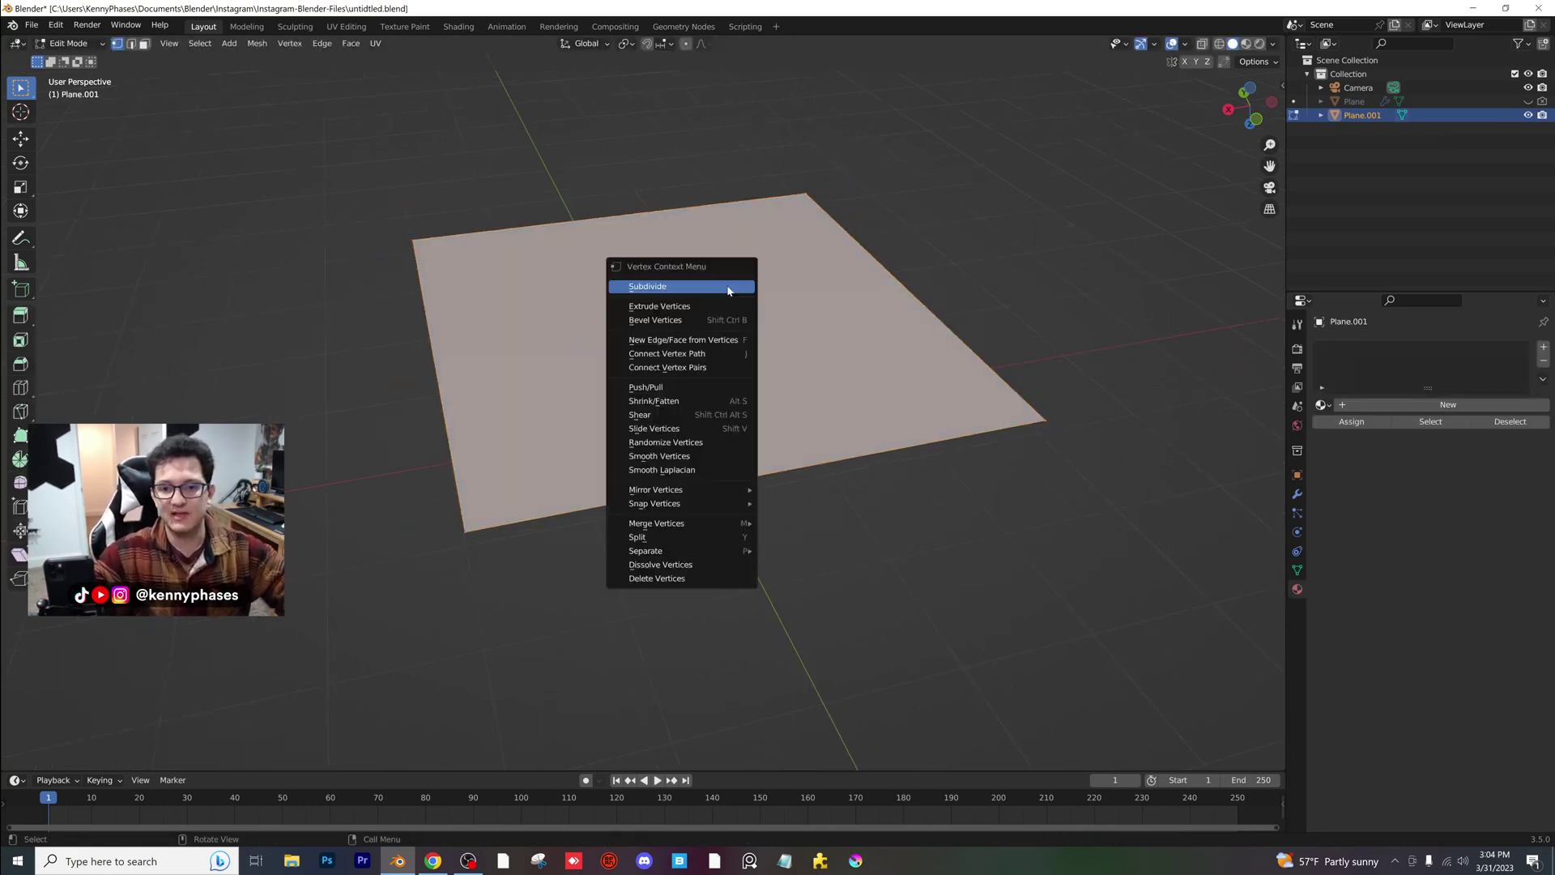
pyautogui.click(728, 286)
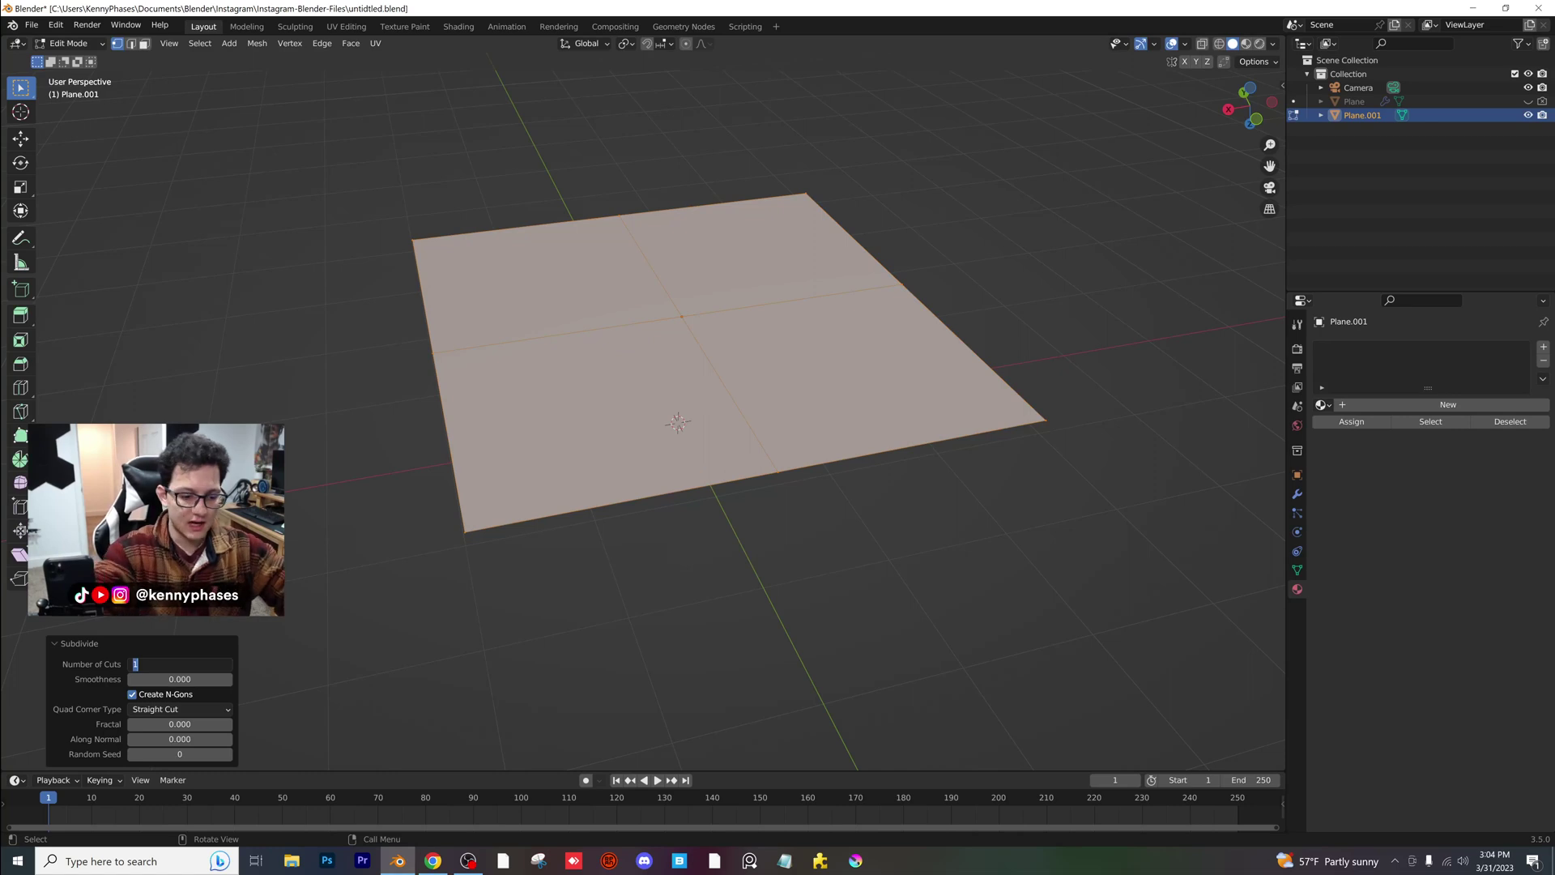
pyautogui.scroll(1, 635, 364)
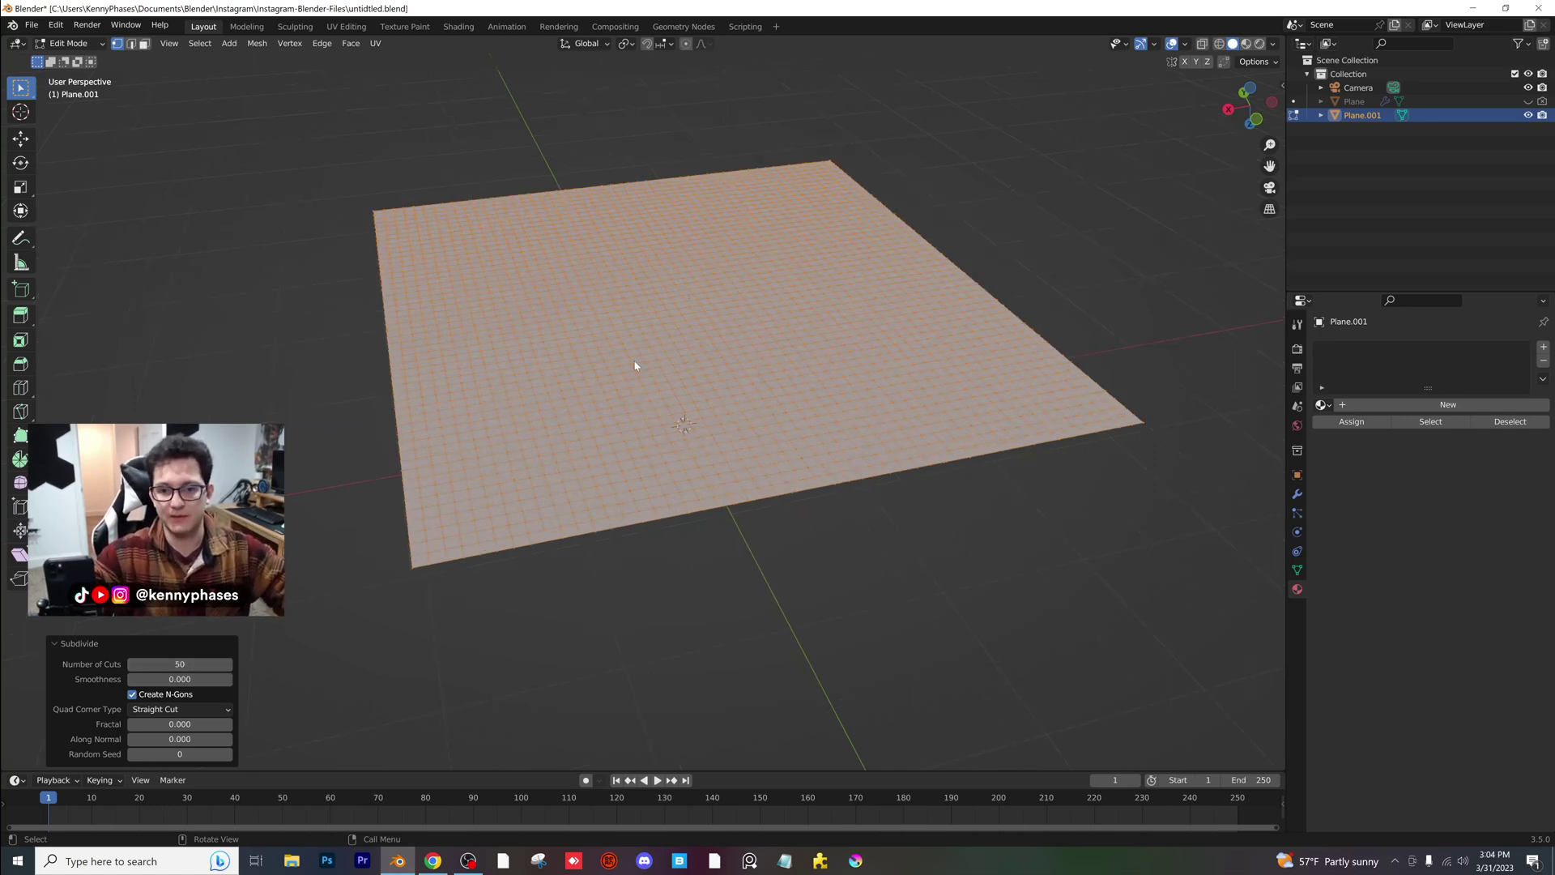
pyautogui.scroll(-1, 635, 365)
pyautogui.press('Tab')
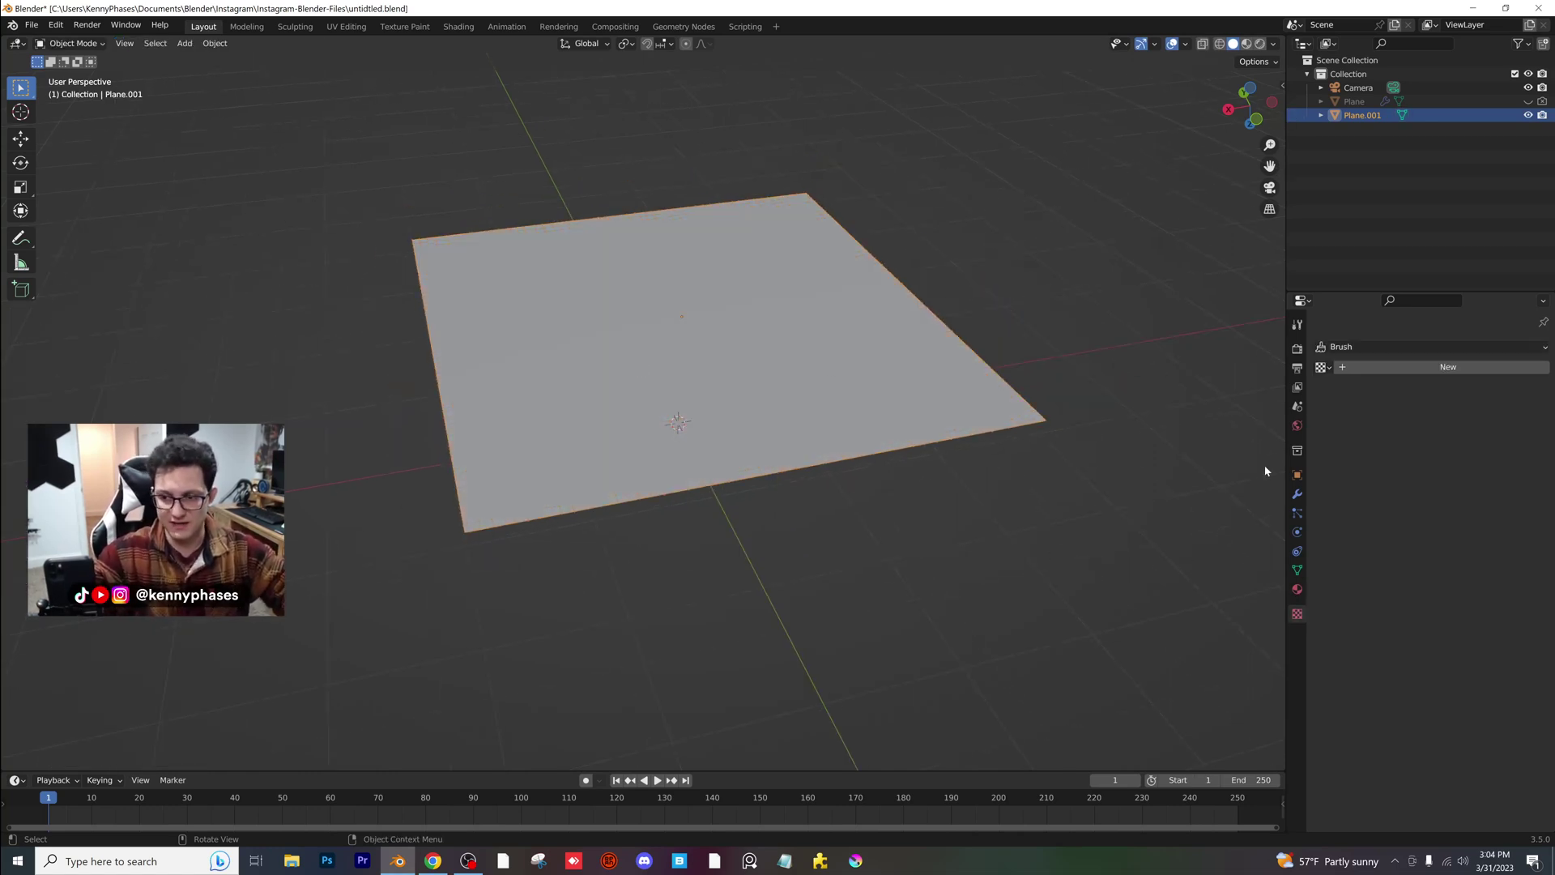
# - Add a Displace modifier to the new plane and give it a new texture
pyautogui.click(1295, 494)
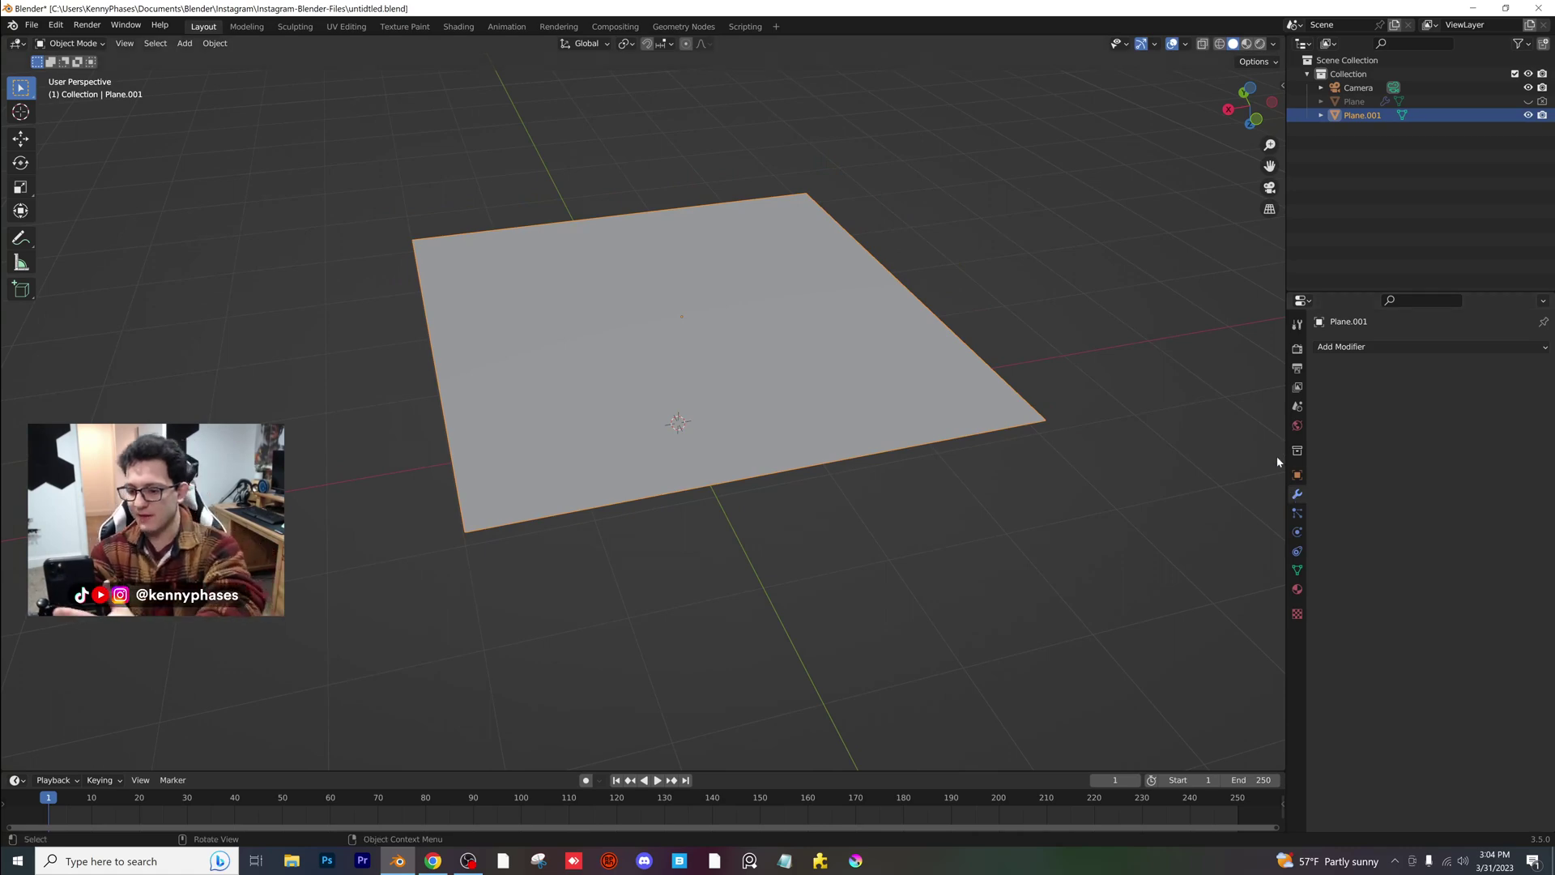
pyautogui.click(1405, 346)
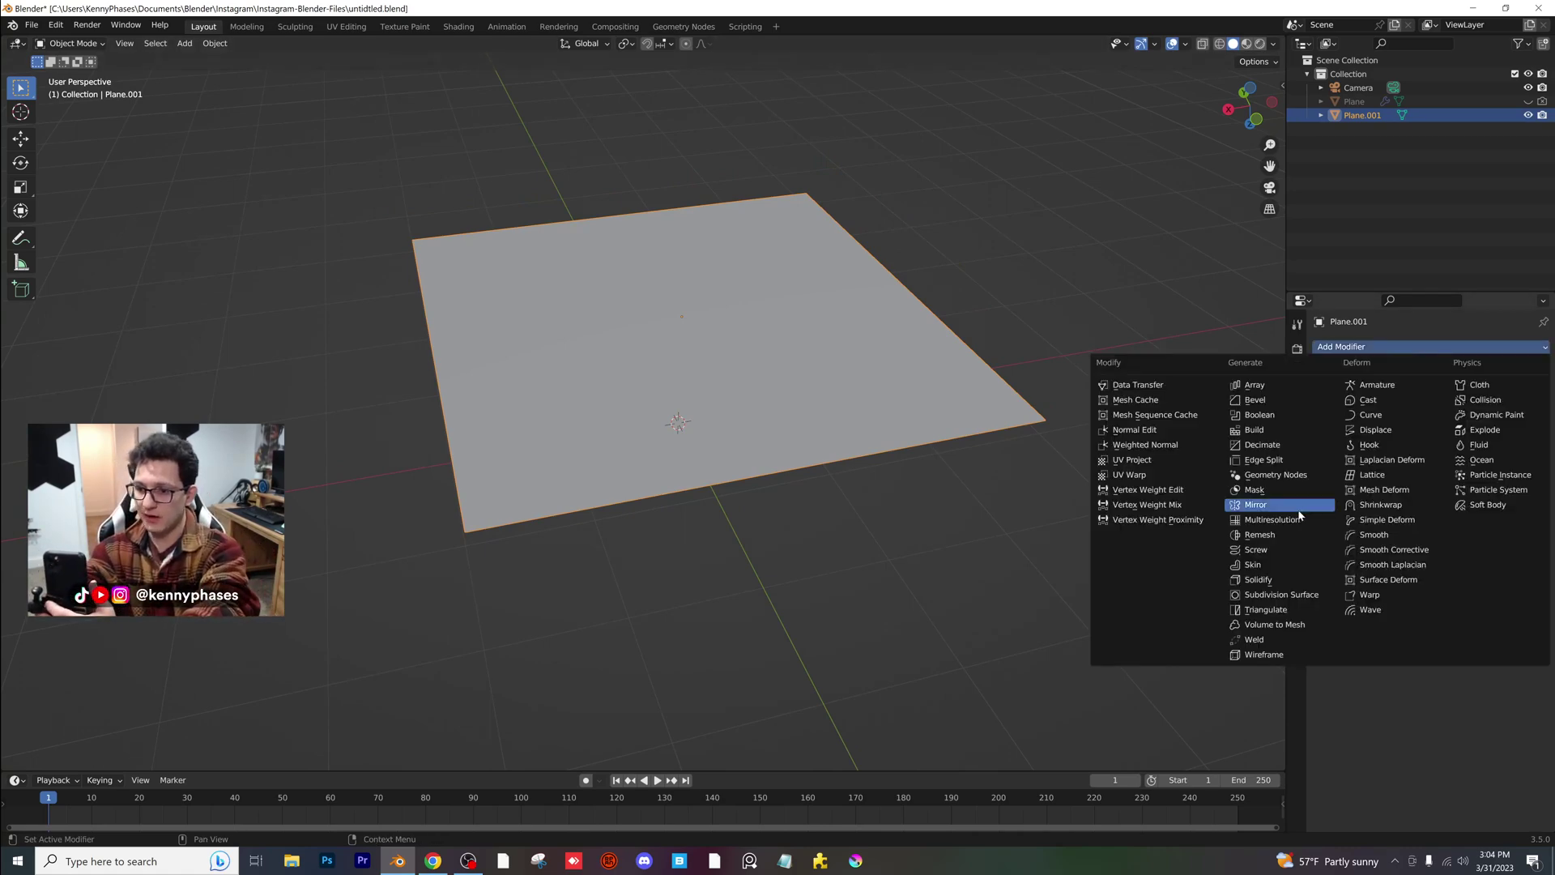
pyautogui.click(1389, 423)
pyautogui.click(1435, 389)
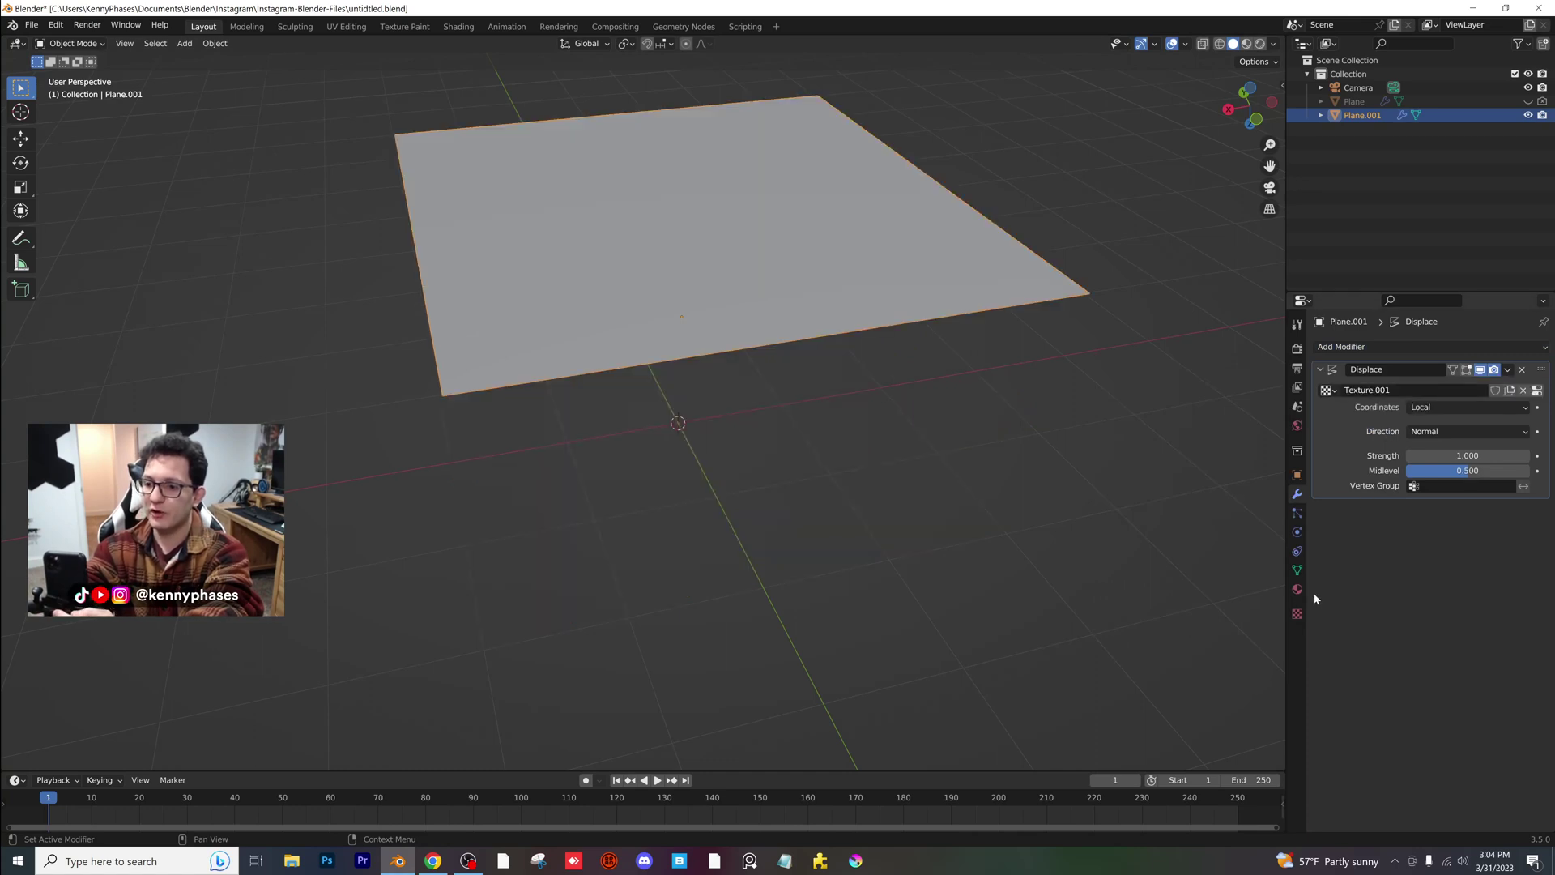
# - Load Discord-New-Logo.png from the Random-Images folder as the image of the new displacement texture
pyautogui.click(1296, 614)
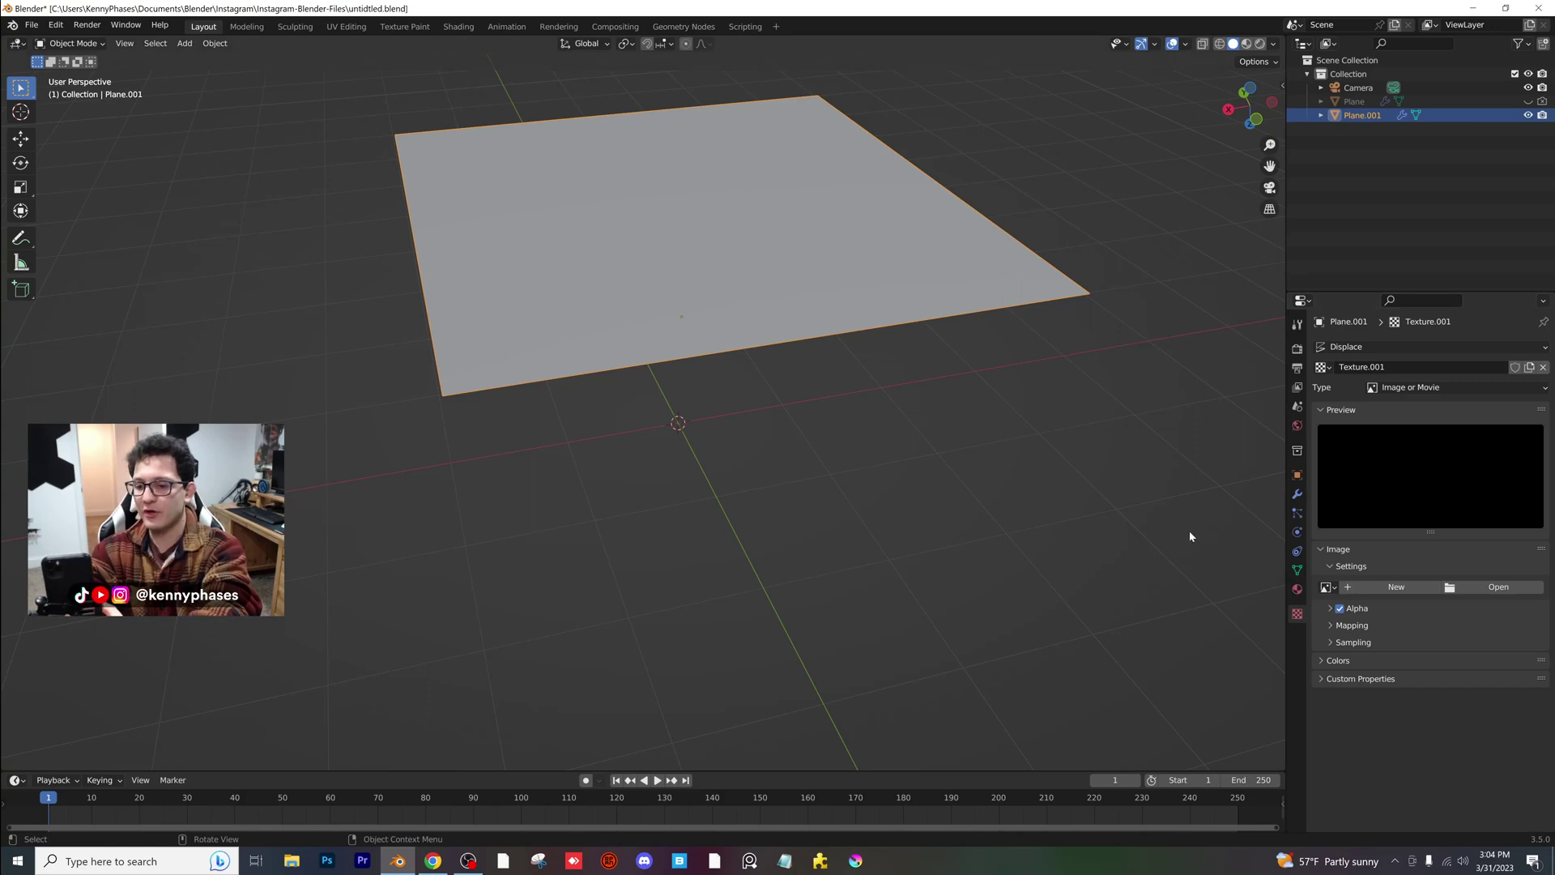
pyautogui.click(1496, 588)
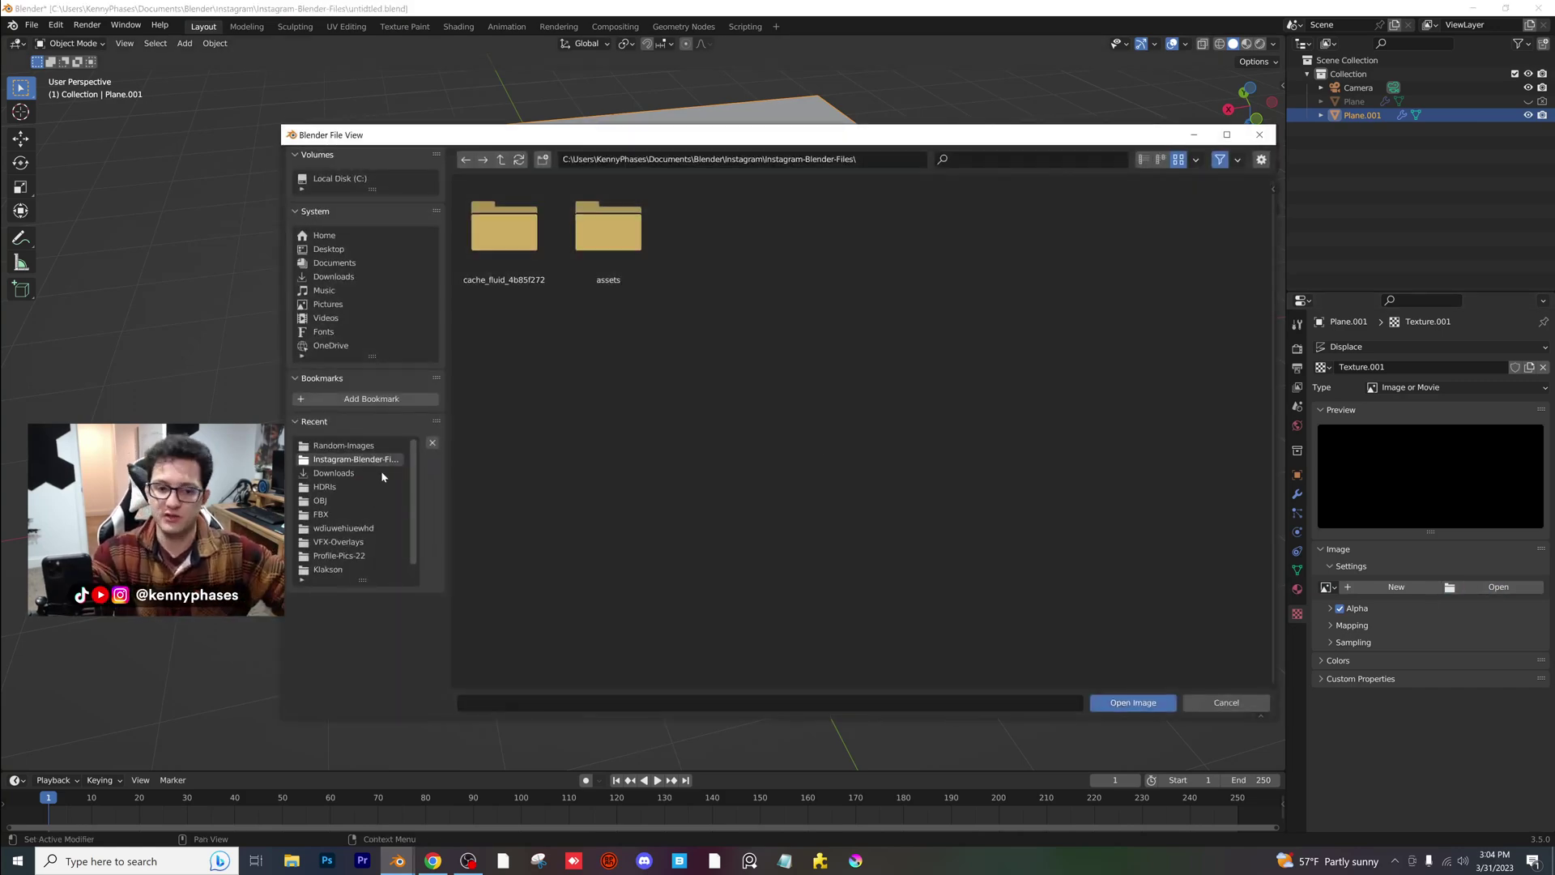
pyautogui.click(350, 449)
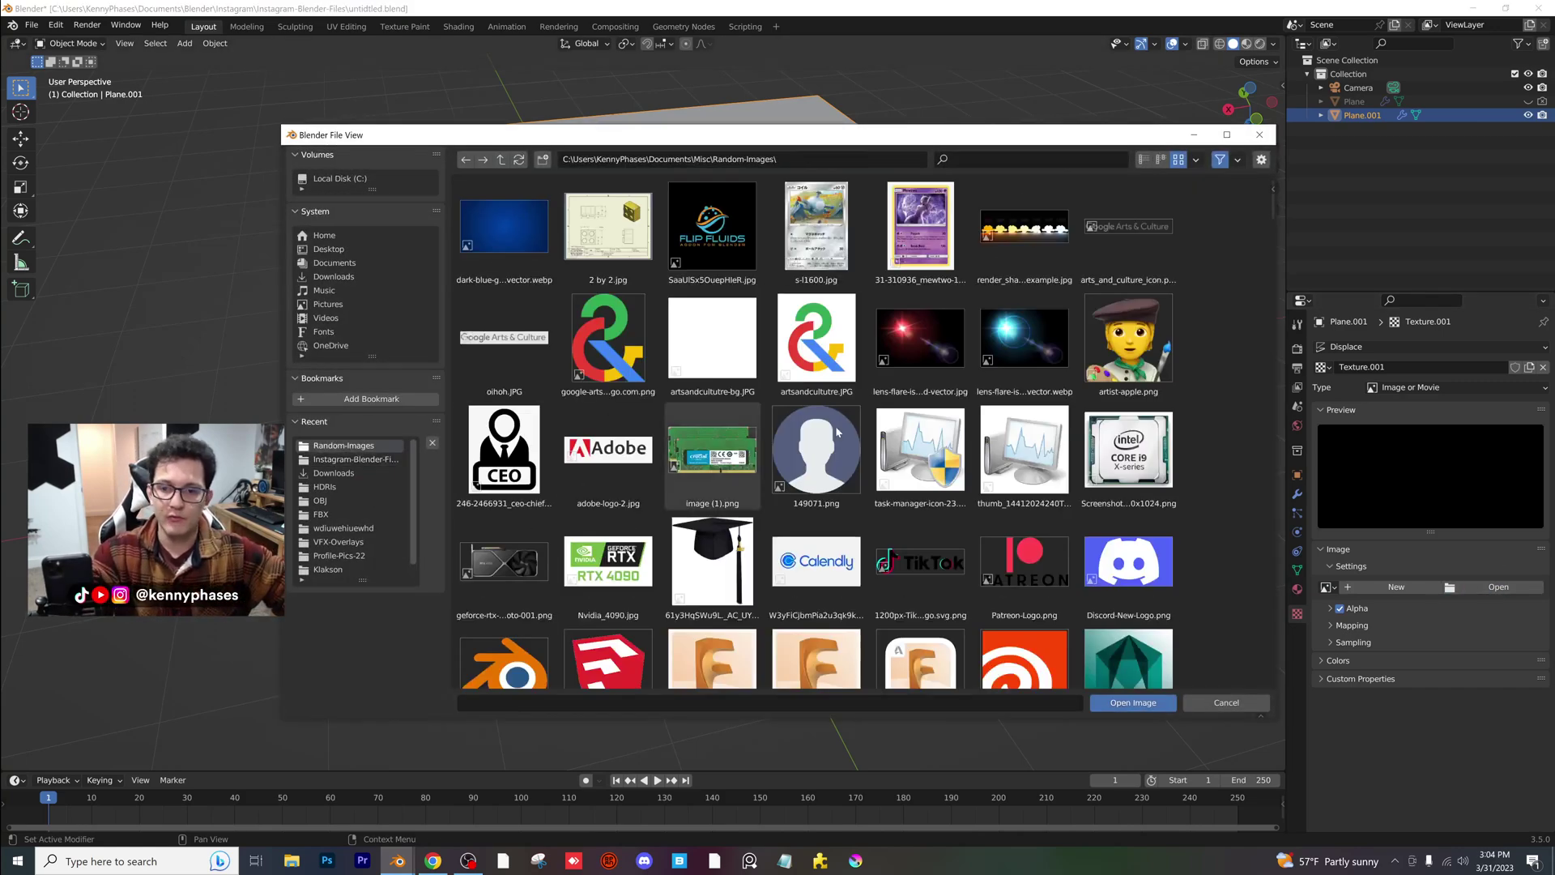
pyautogui.scroll(-5, 588, 597)
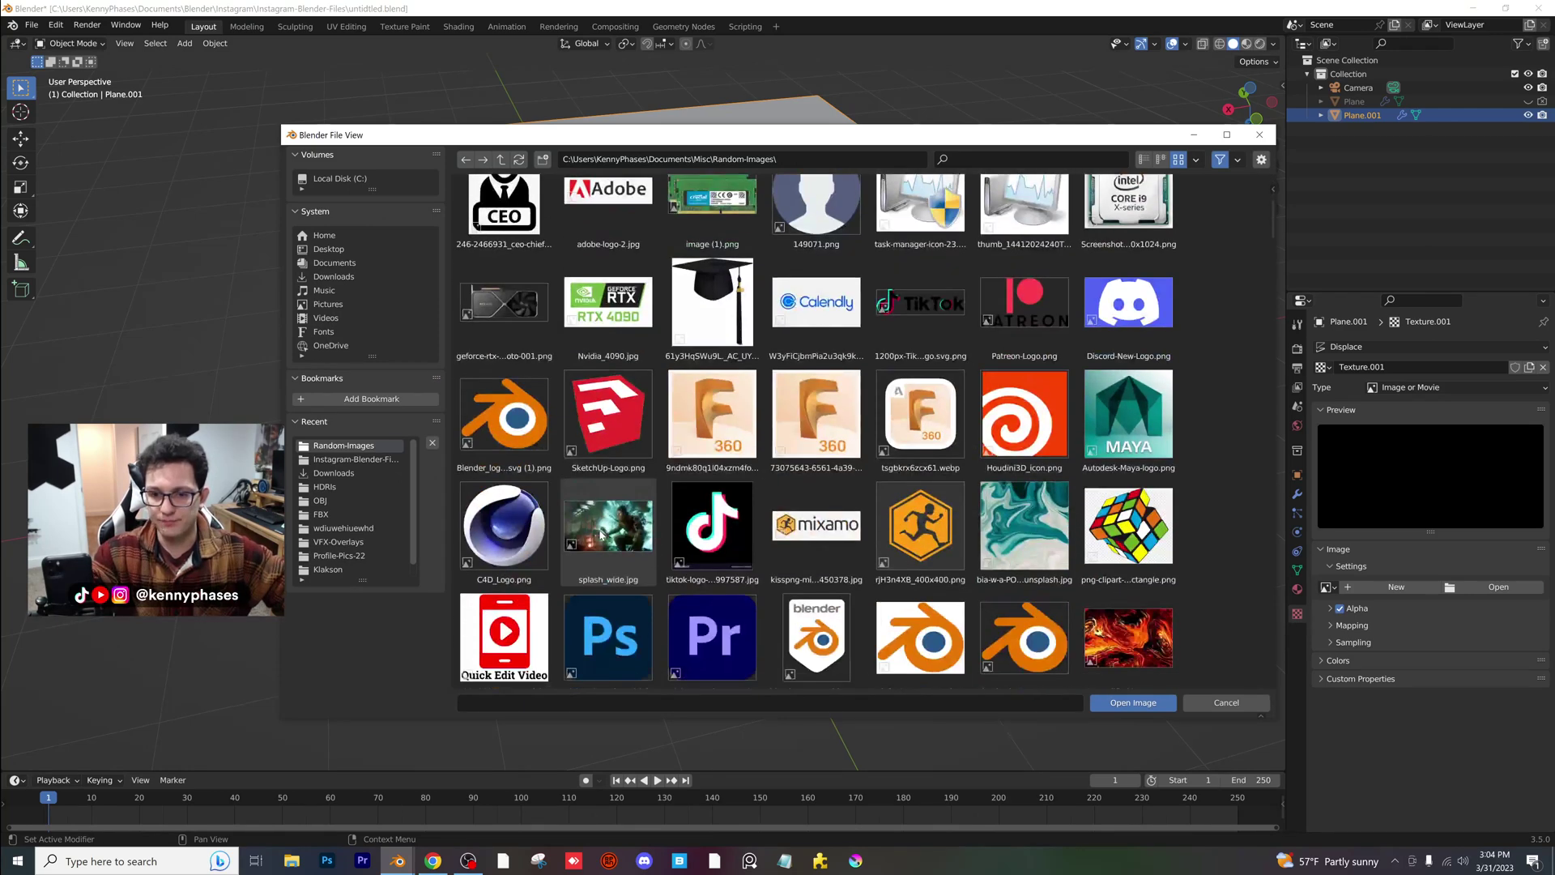
pyautogui.doubleClick(1134, 308)
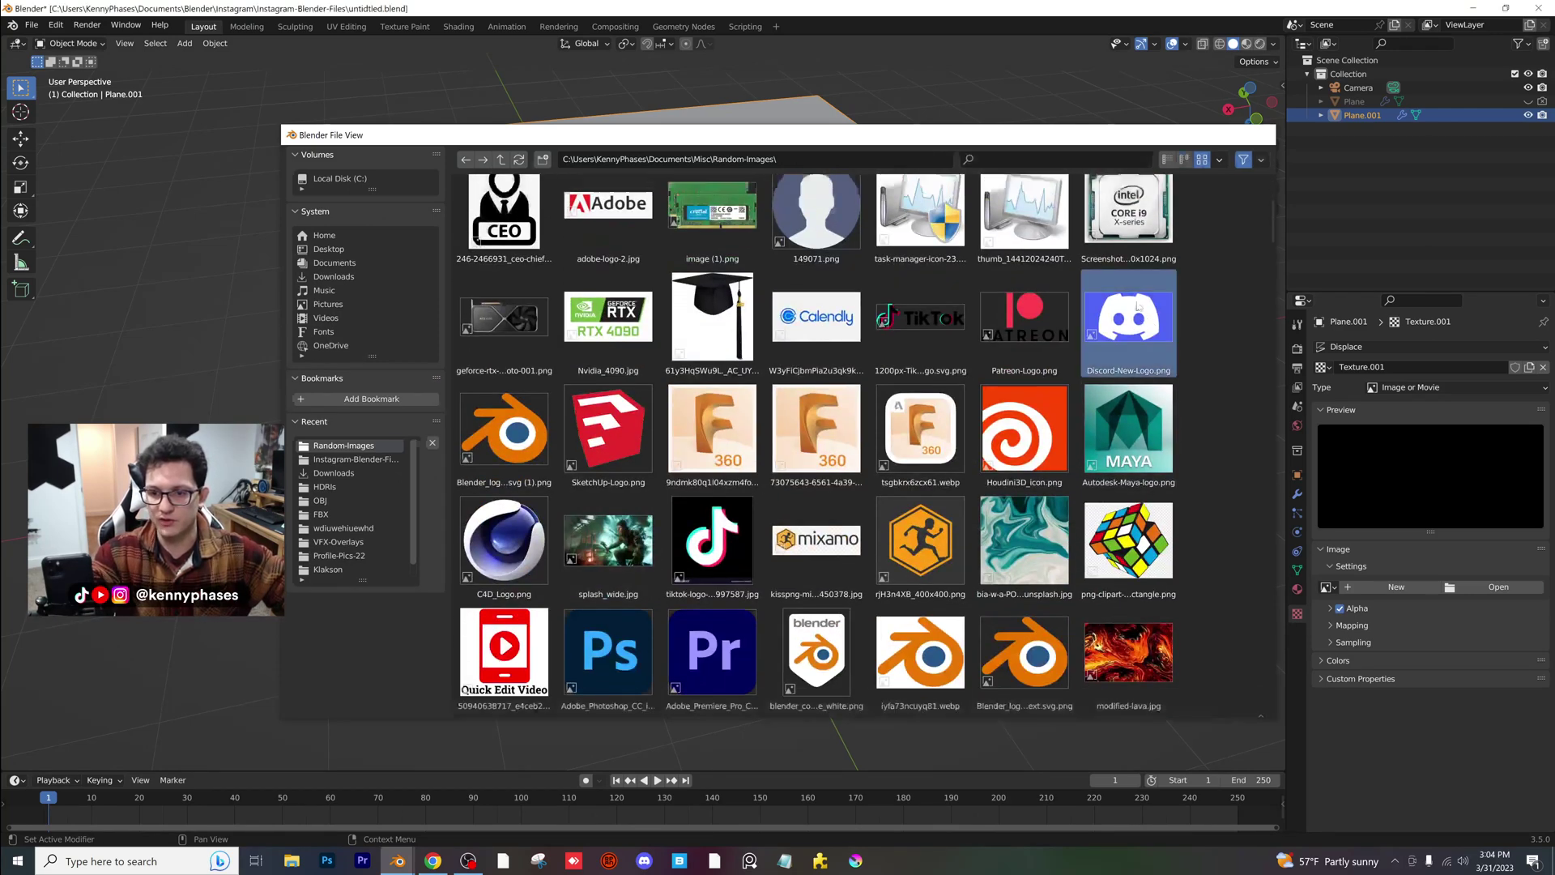
pyautogui.moveTo(731, 476); pyautogui.dragTo(716, 471, button='middle')
pyautogui.scroll(3, 716, 471)
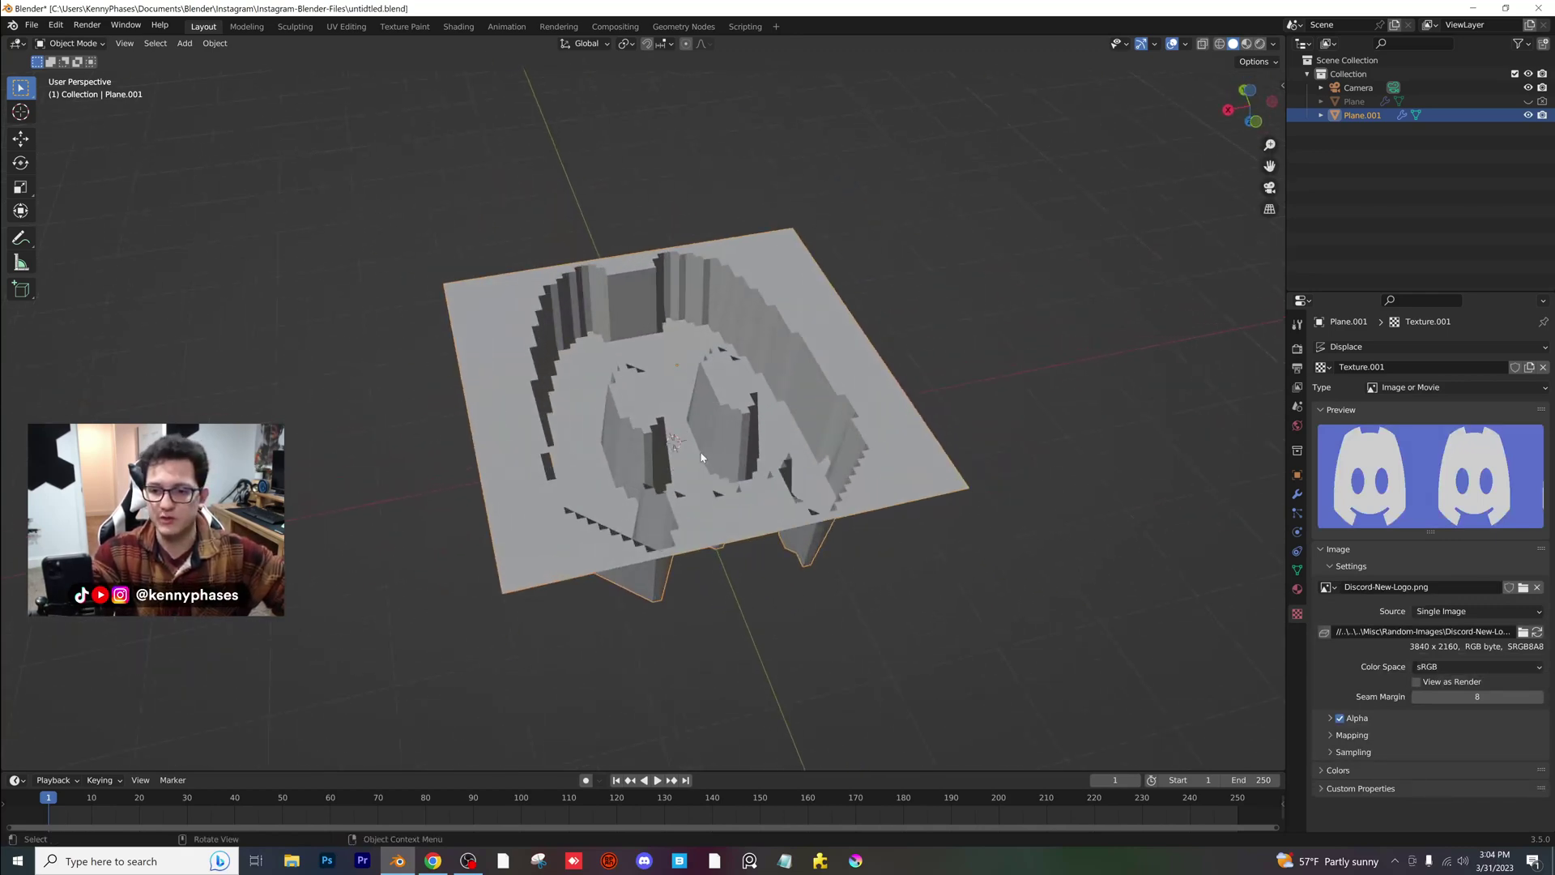
# - Add a Subdivision Surface modifier to the plane and set the Displace strength to -0.7
pyautogui.click(1298, 494)
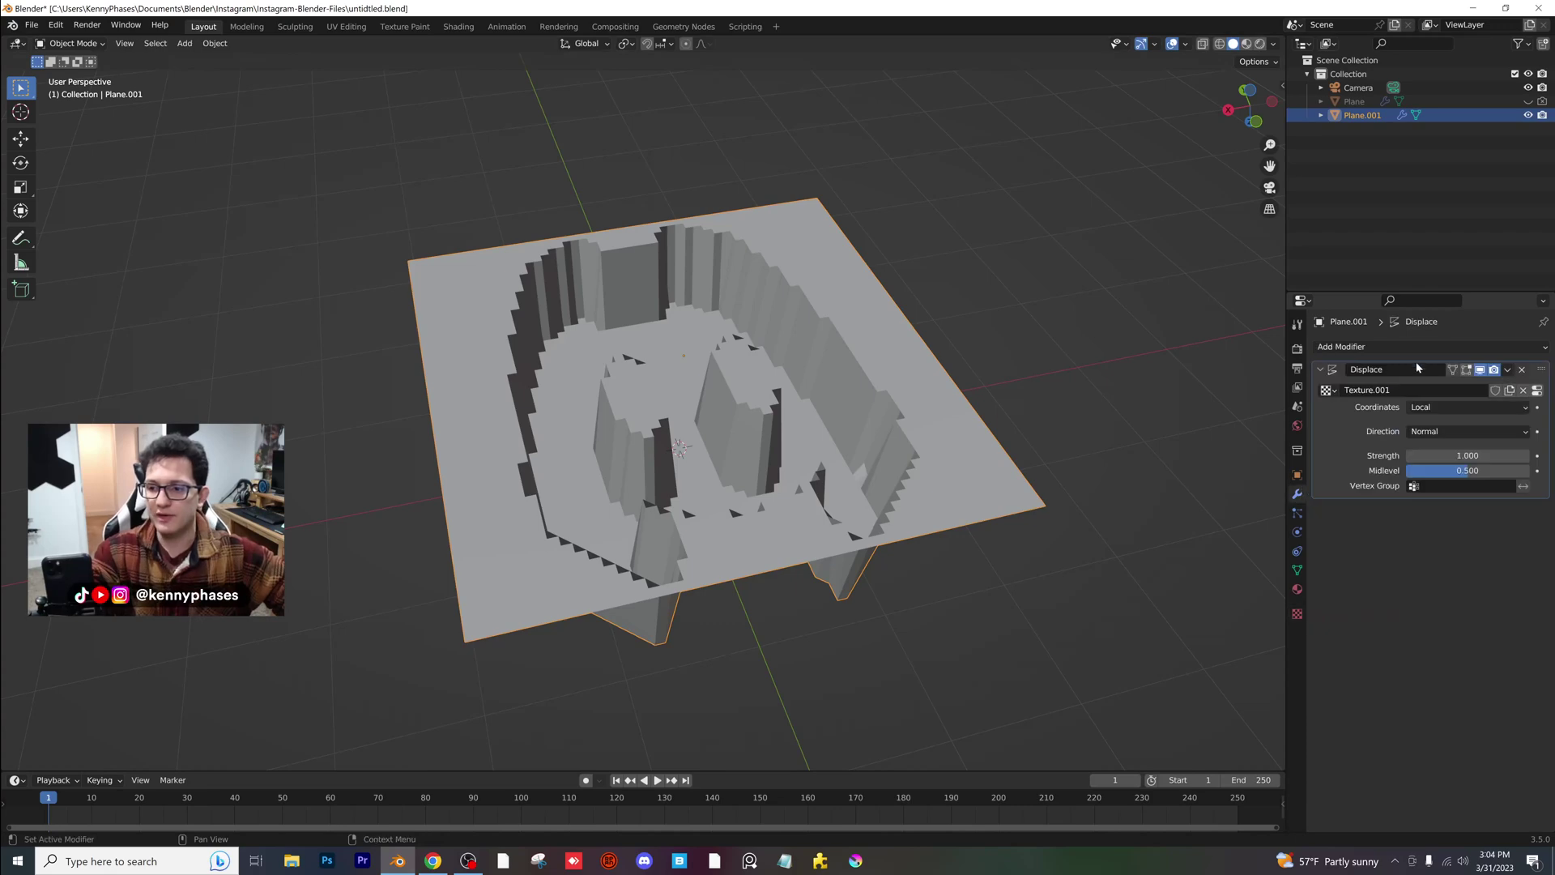
pyautogui.click(1368, 348)
pyautogui.click(1279, 595)
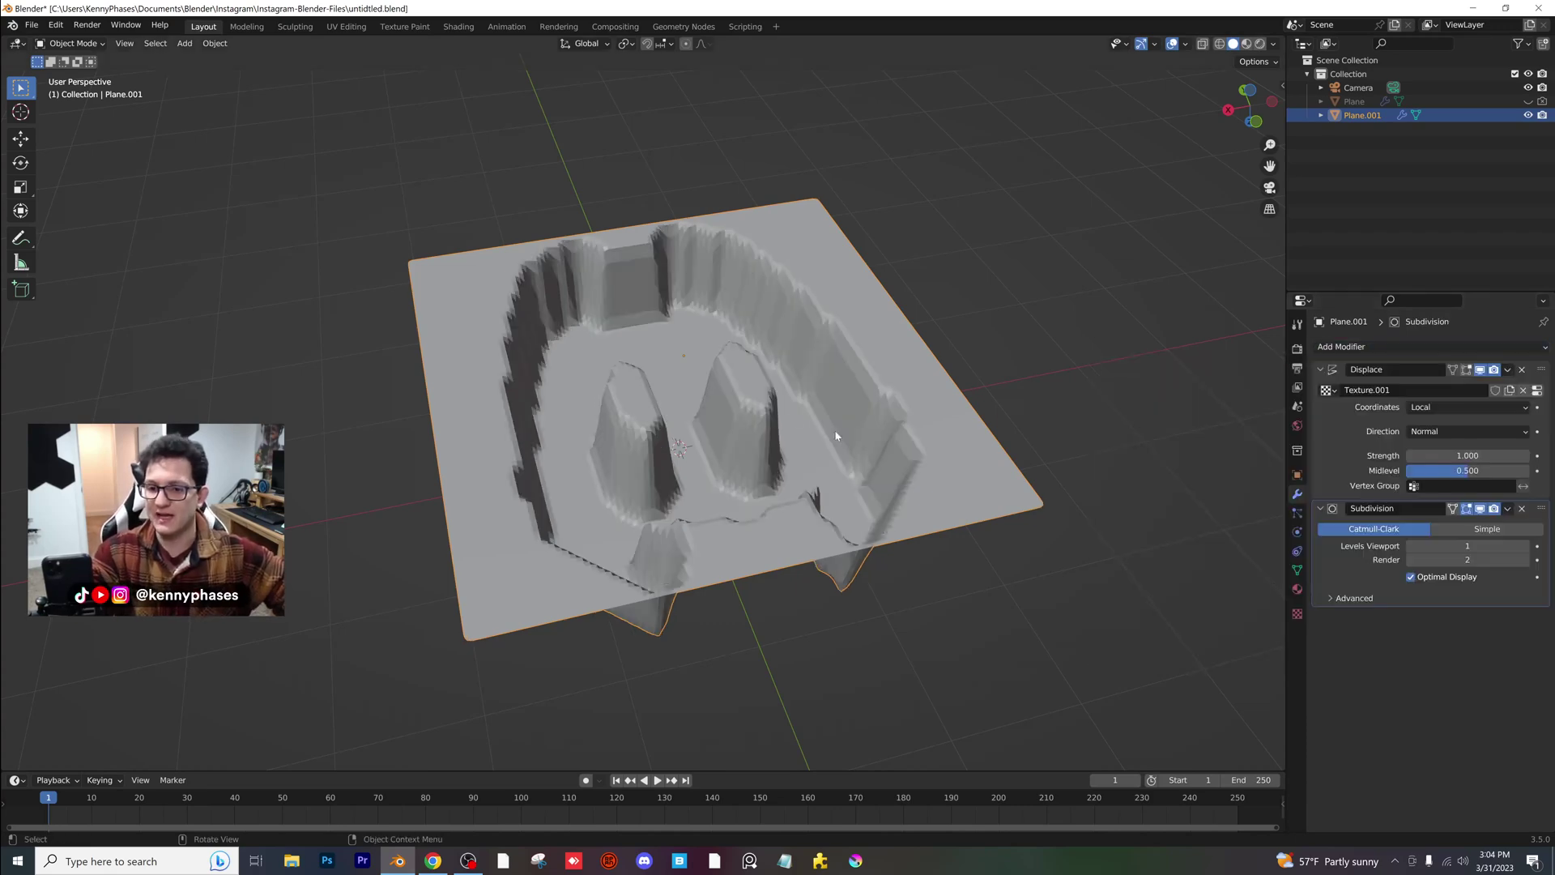
pyautogui.moveTo(1453, 455); pyautogui.dragTo(1377, 455)
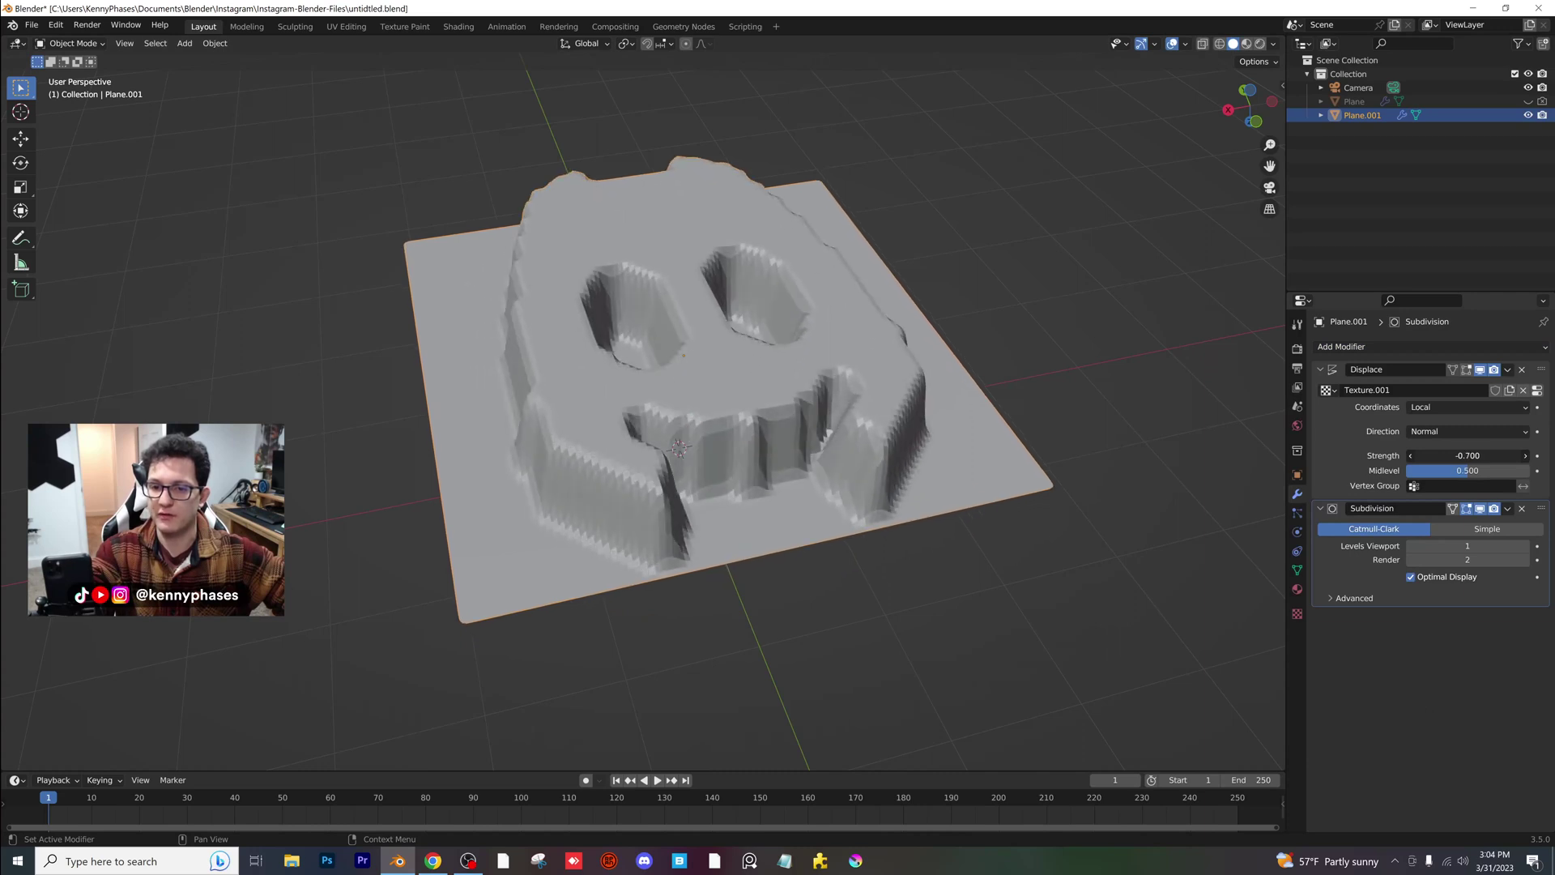
# - Scale the displaced plane along the X axis by about 1.338
pyautogui.scroll(-2, 838, 456)
pyautogui.press('s')
pyautogui.press('x')
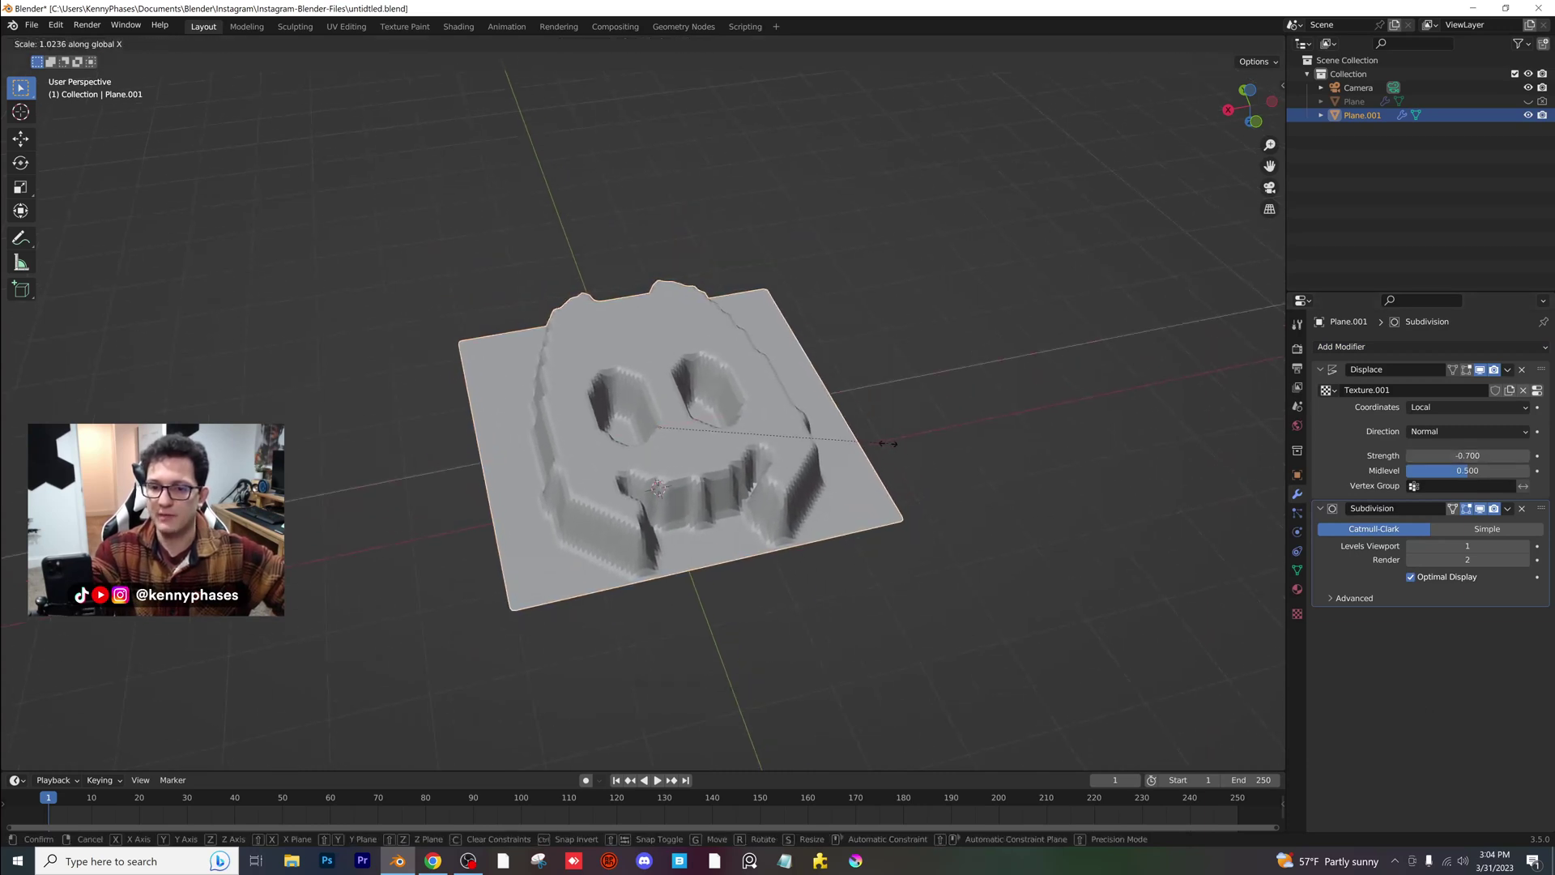
pyautogui.click(958, 441)
pyautogui.moveTo(958, 442); pyautogui.dragTo(935, 482, button='middle')
# - Add a Remesh modifier to the plane in Blocks mode with an octree depth of 6
pyautogui.click(1393, 347)
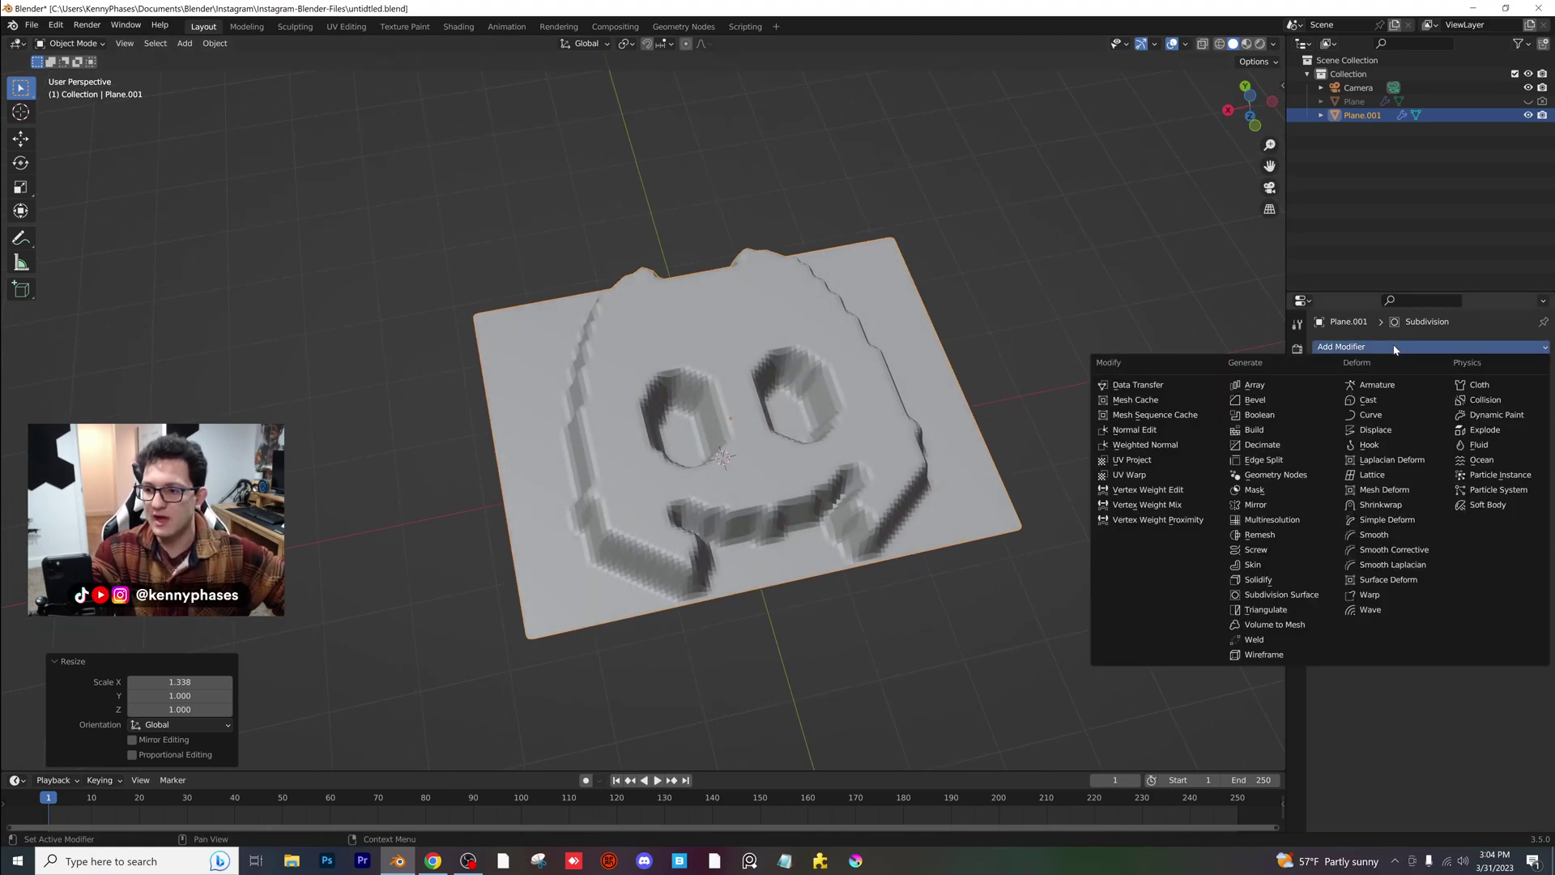
pyautogui.click(1293, 536)
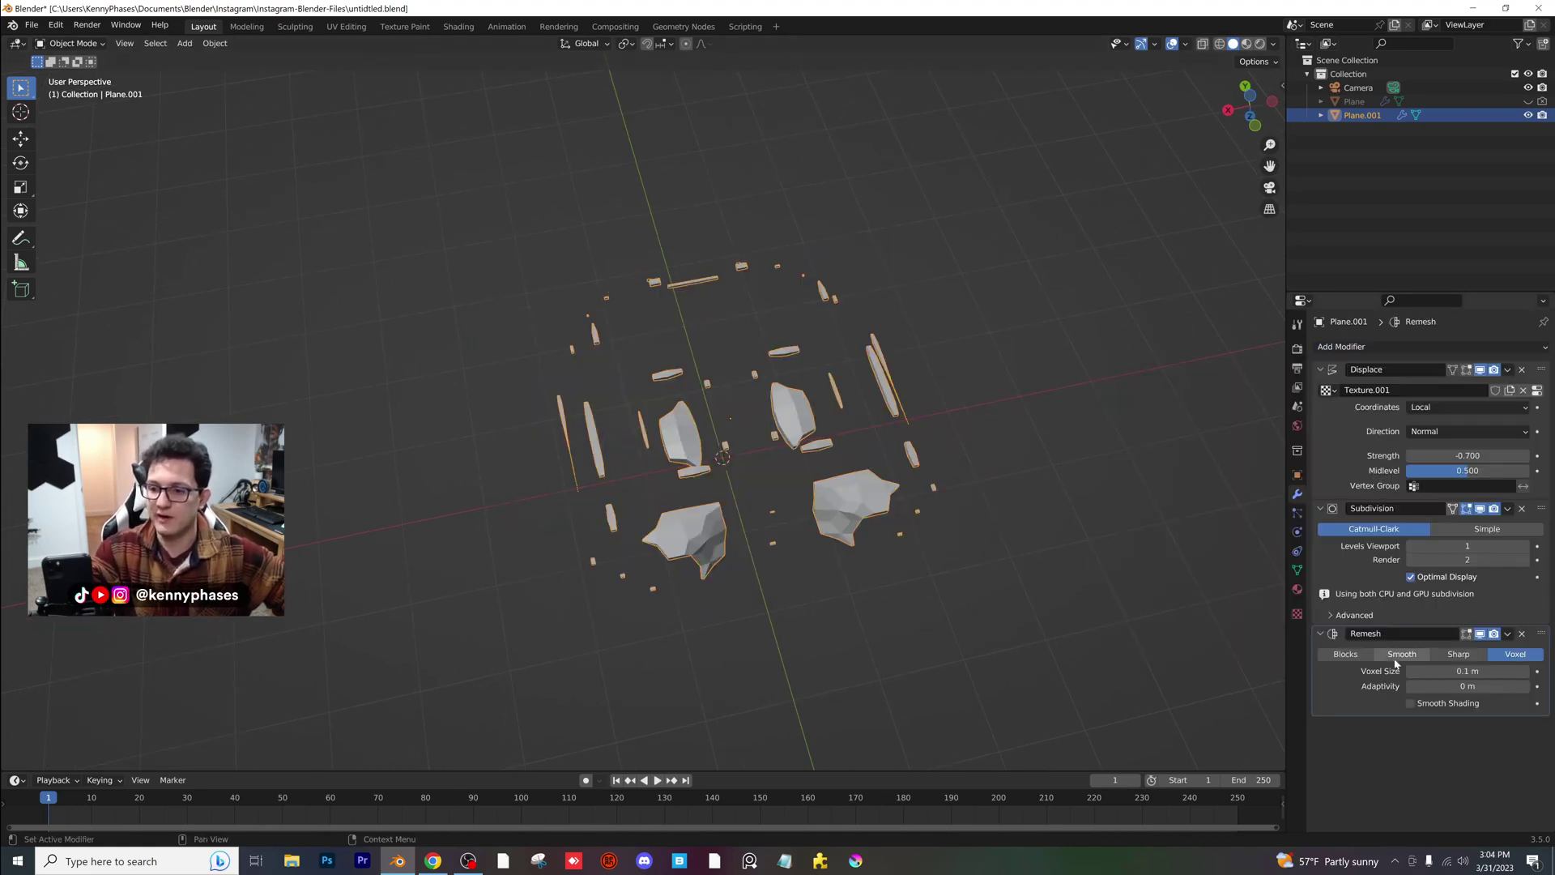
pyautogui.click(1346, 654)
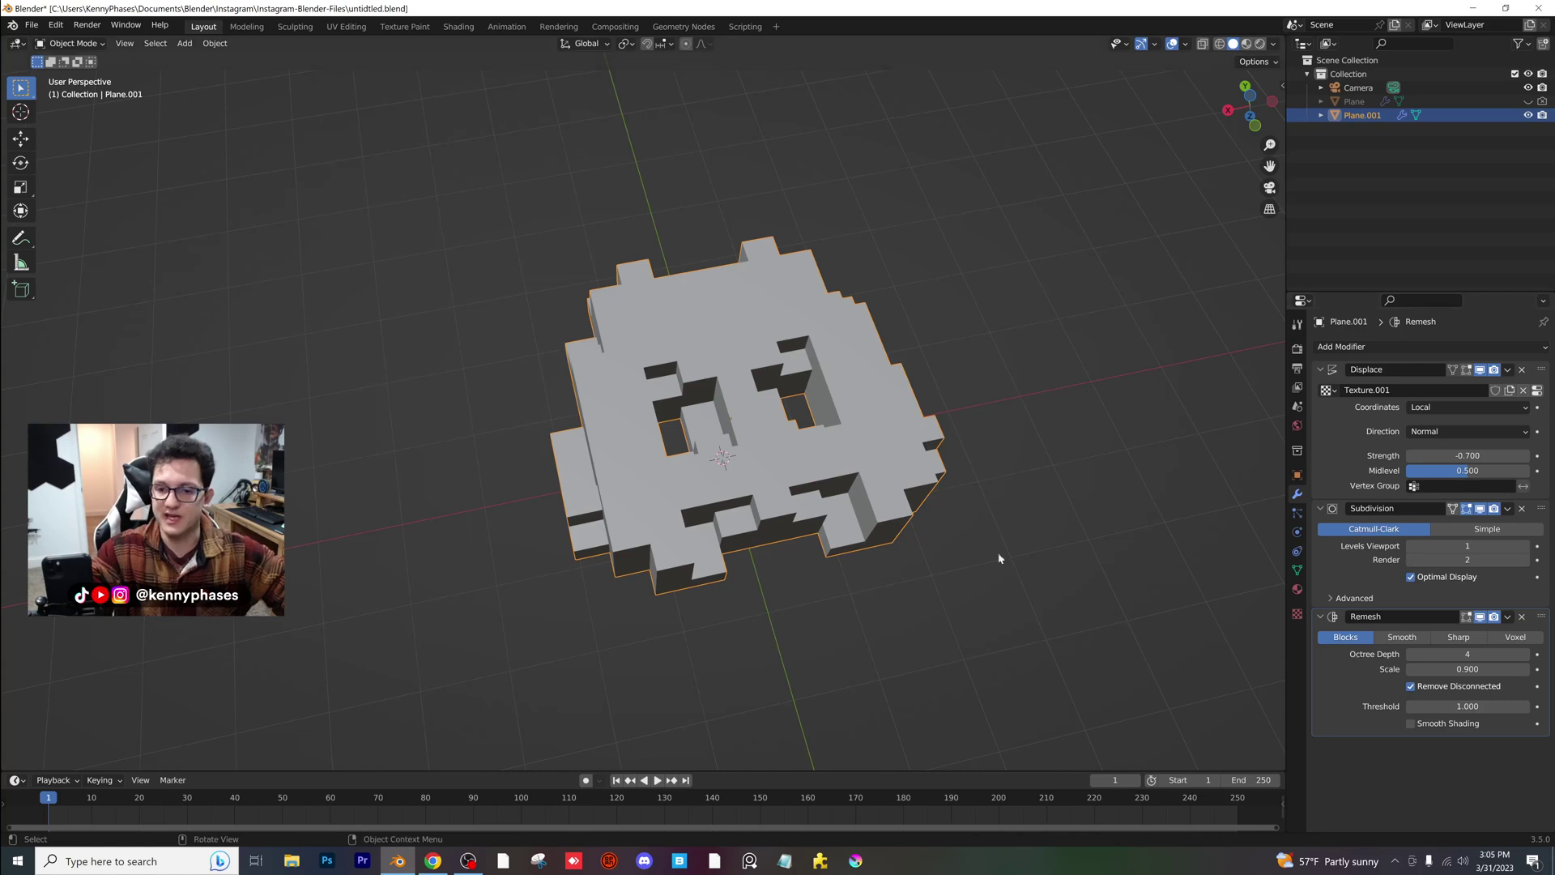
pyautogui.click(1523, 654)
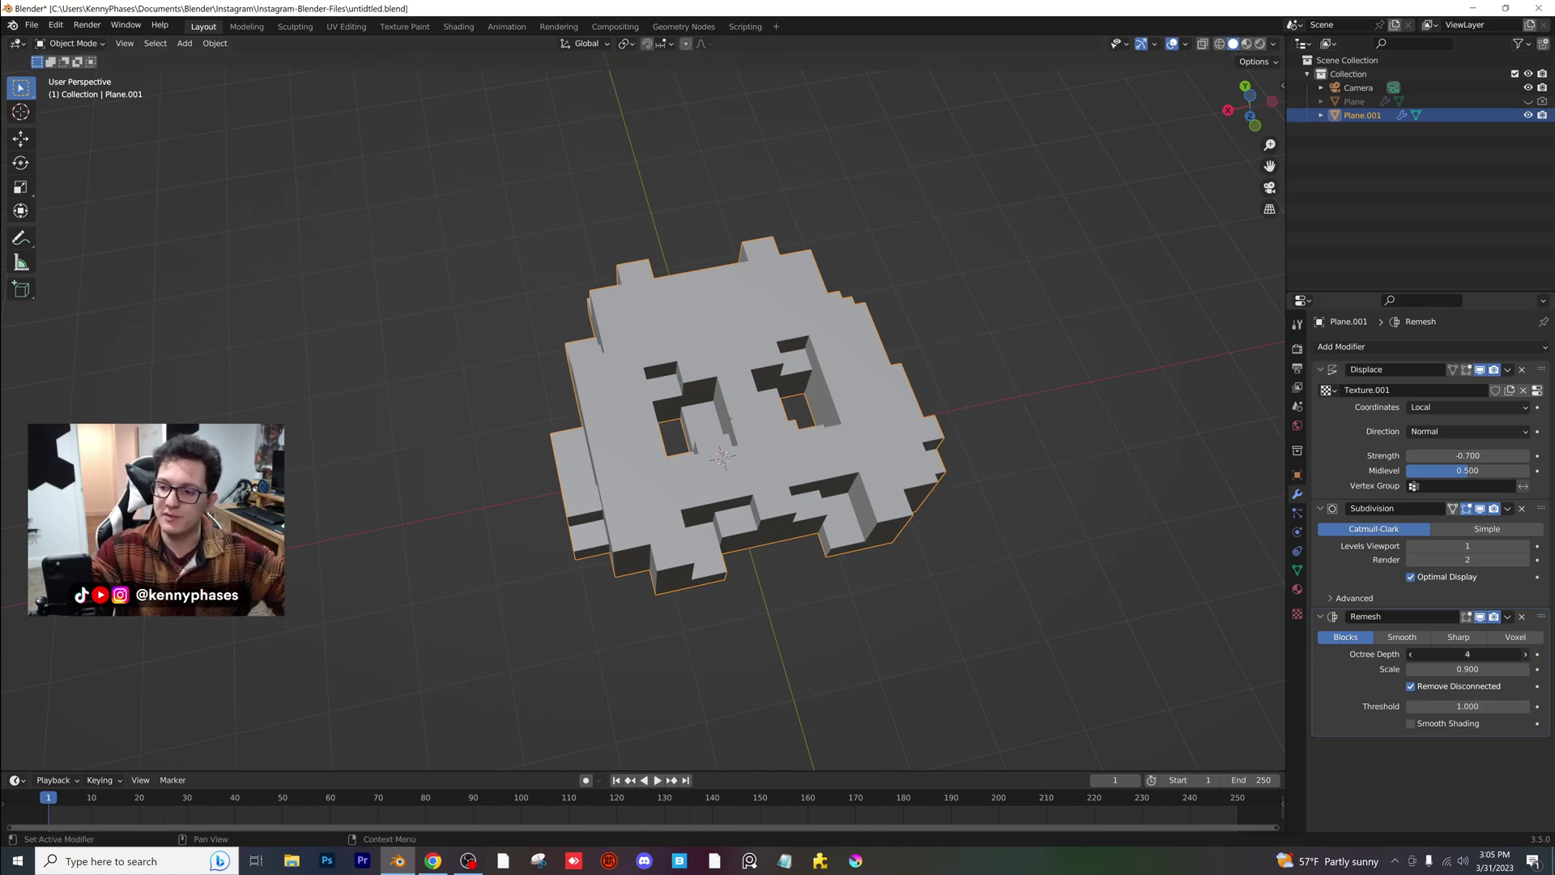
pyautogui.click(1525, 655)
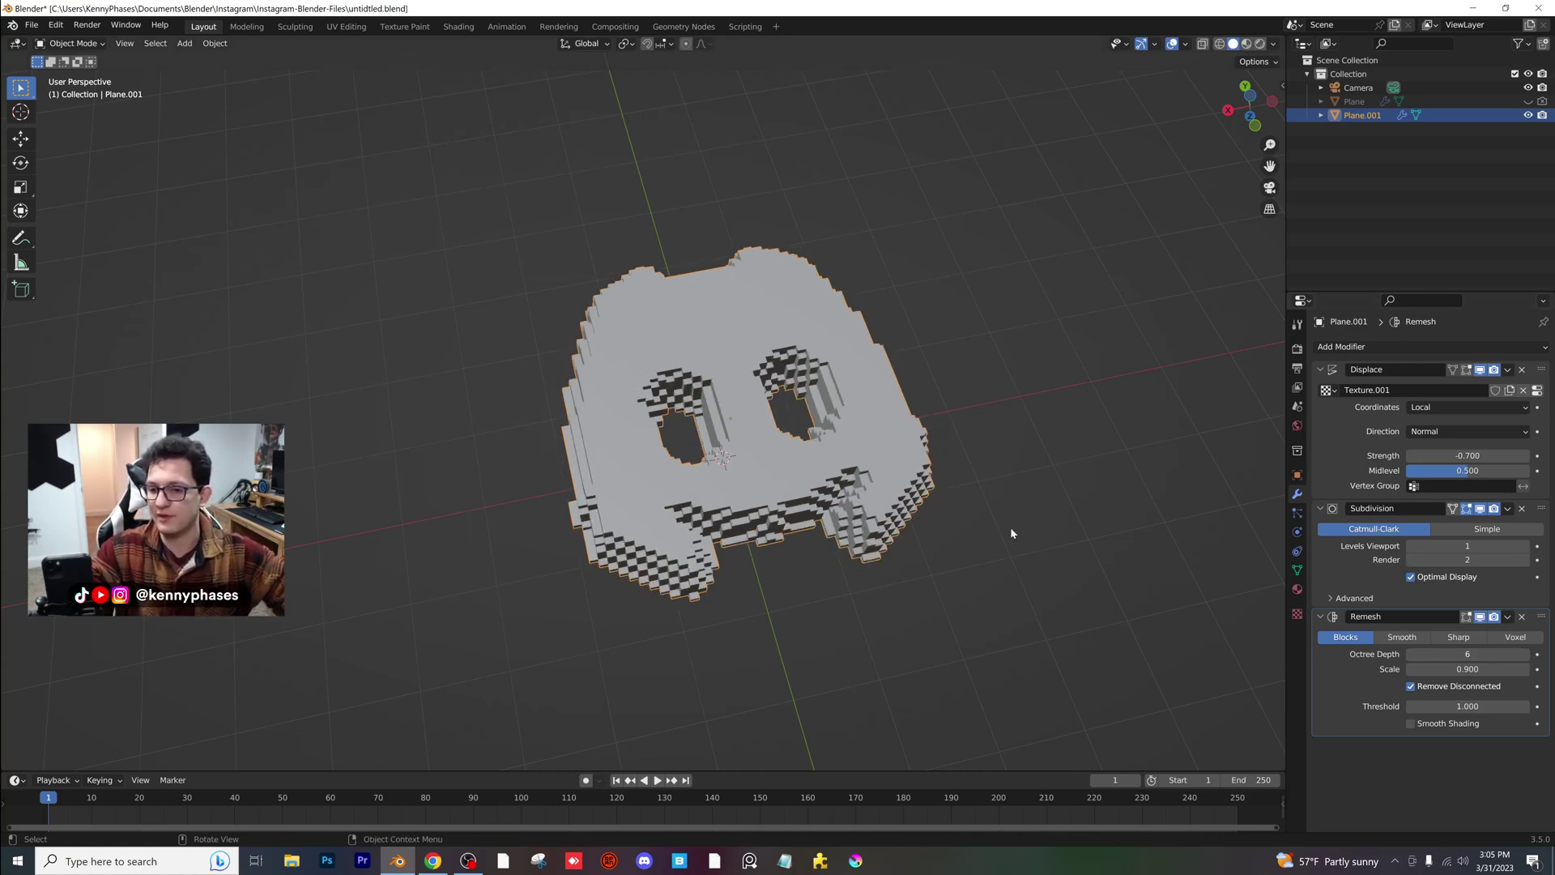
# - Widen the blocky logo along the X axis by about 1.132 and save the file
pyautogui.press('s')
pyautogui.press('x')
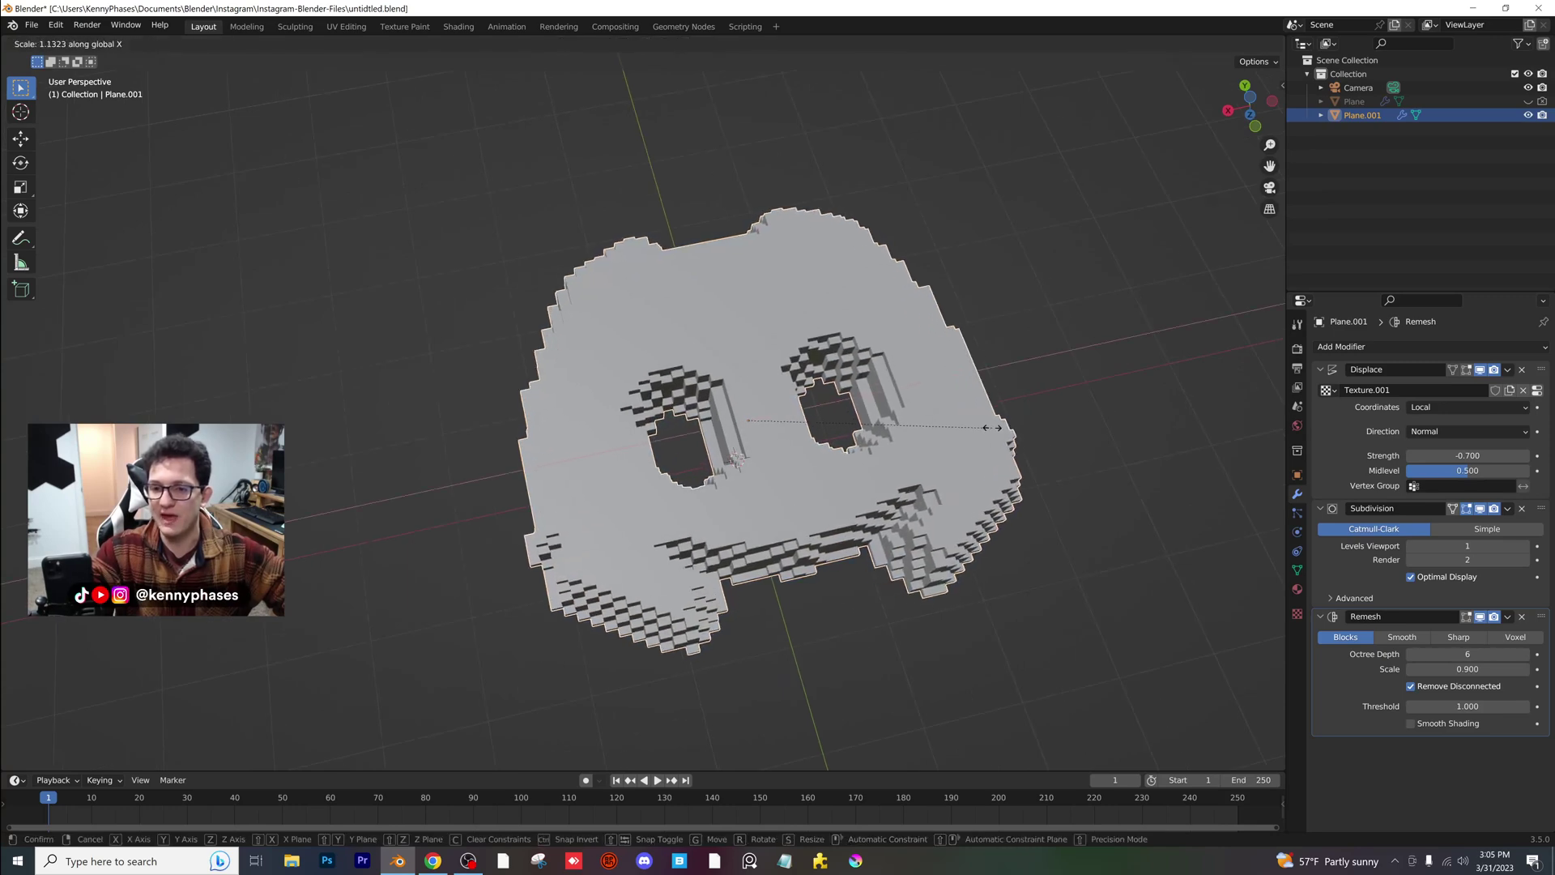
pyautogui.click(1058, 451)
pyautogui.scroll(-2, 916, 524)
pyautogui.moveTo(916, 531); pyautogui.dragTo(818, 486, button='middle')
pyautogui.scroll(4, 836, 499)
pyautogui.hotkey('ctrl', 's')
# - Switch the Remesh modifier to Smooth mode with an octree depth of 8 and save the file
pyautogui.click(1414, 638)
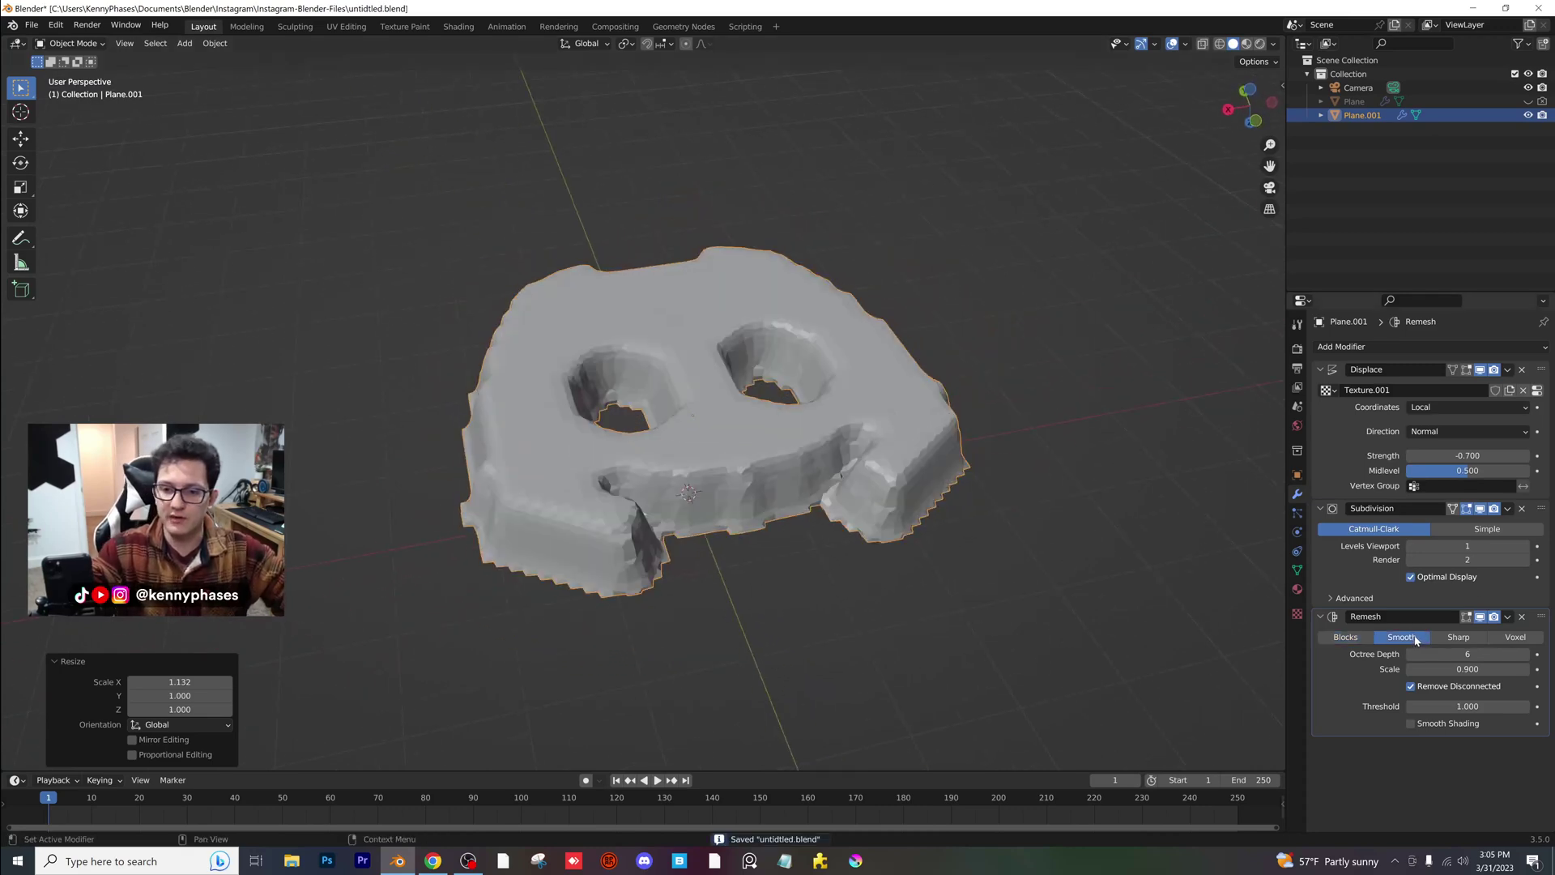
pyautogui.moveTo(811, 512); pyautogui.dragTo(806, 516, button='middle')
pyautogui.scroll(2, 806, 516)
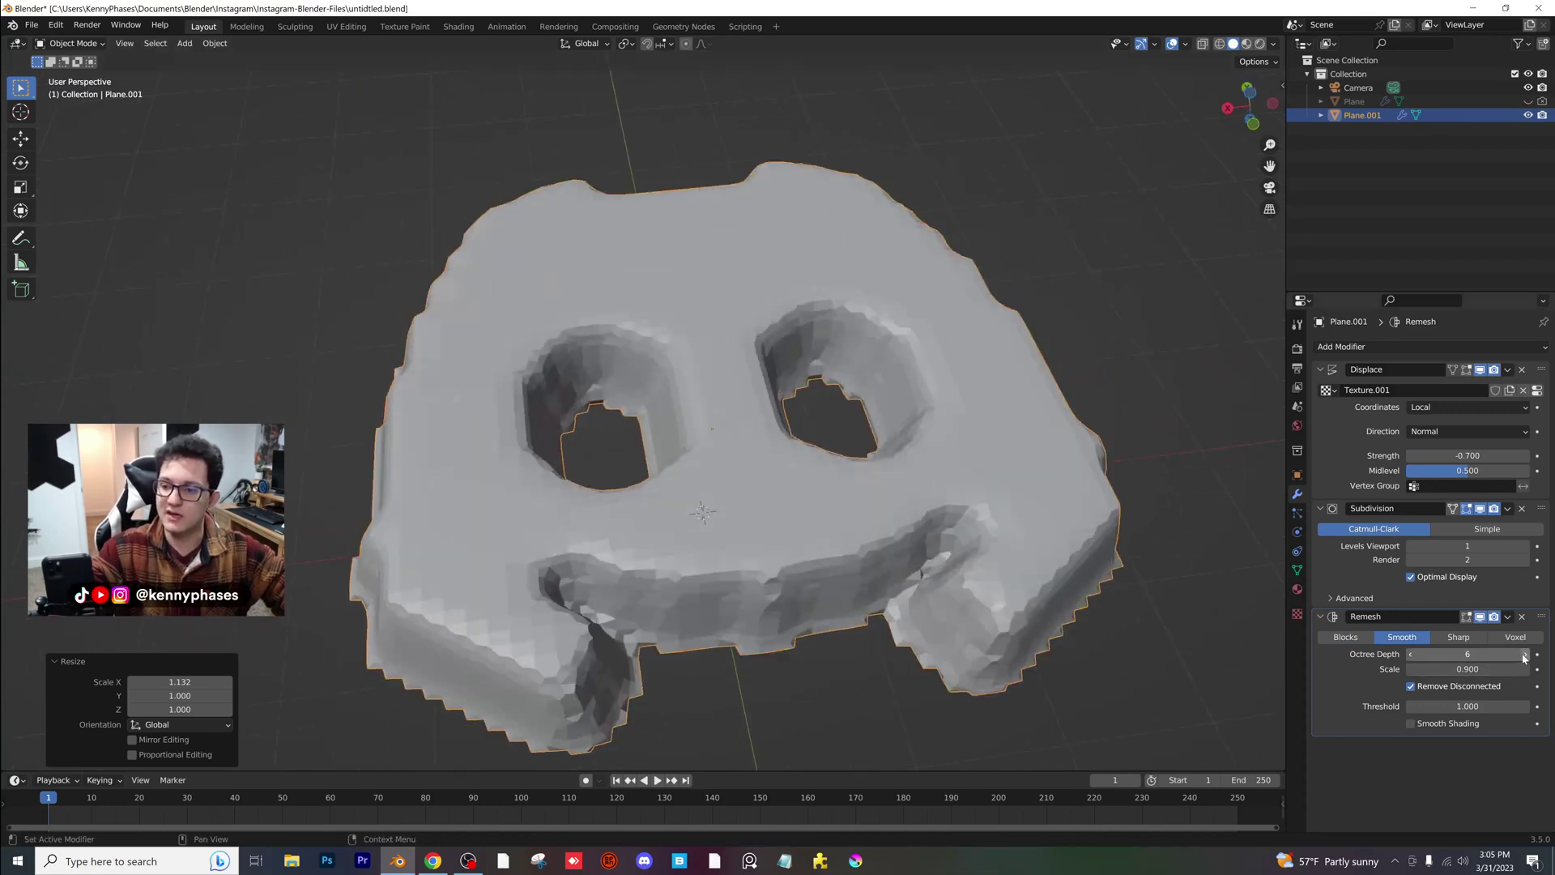
pyautogui.click(1526, 654)
pyautogui.click(1526, 654)
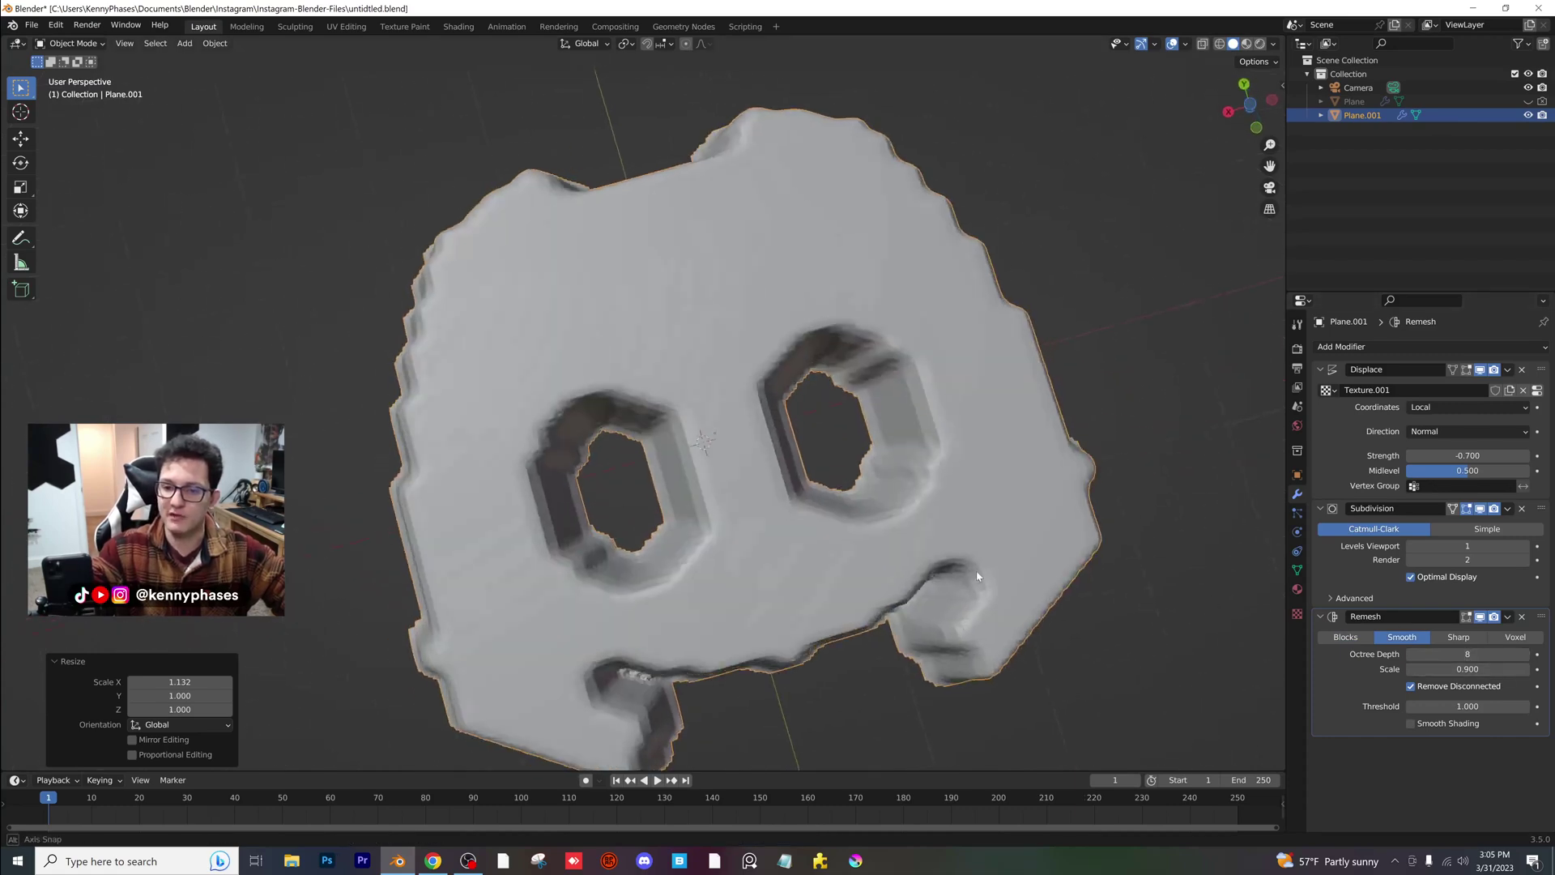
pyautogui.moveTo(1044, 555); pyautogui.dragTo(1020, 546, button='middle')
pyautogui.hotkey('ctrl', 's')
# - Try a viewport level of 2 on the Subdivision modifier
pyautogui.click(1525, 546)
pyautogui.scroll(-2, 828, 491)
pyautogui.moveTo(828, 491); pyautogui.dragTo(775, 521, button='middle')
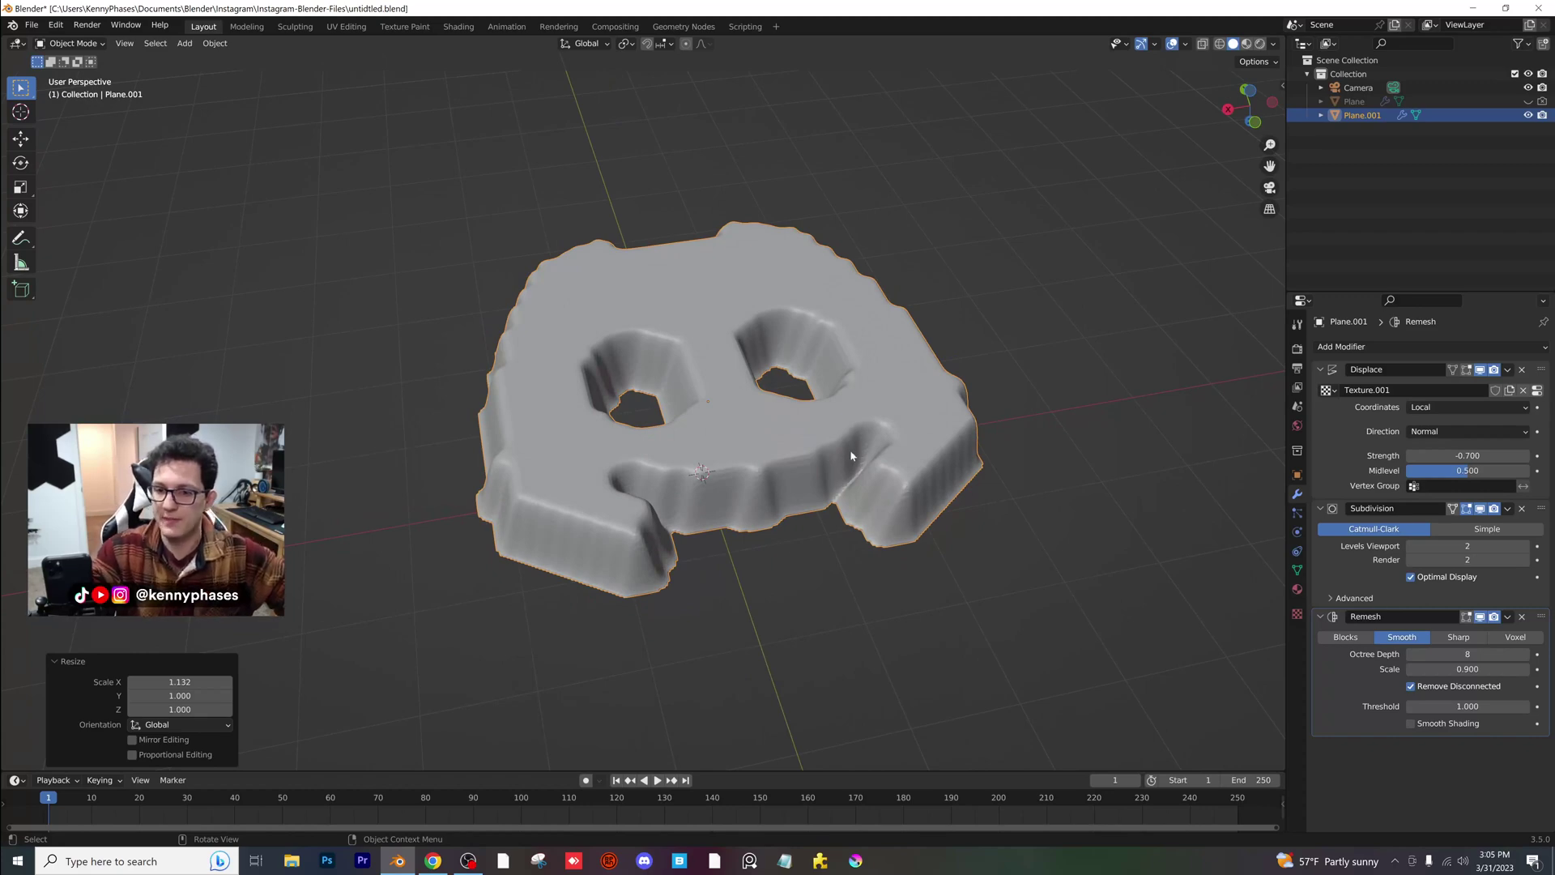
# - Set the Subdivision viewport level to 1 and the Remesh octree depth to 7
pyautogui.click(1410, 546)
pyautogui.click(1410, 654)
# - Subdivide the plane's whole mesh in Edit Mode and return to Object Mode
pyautogui.press('Tab')
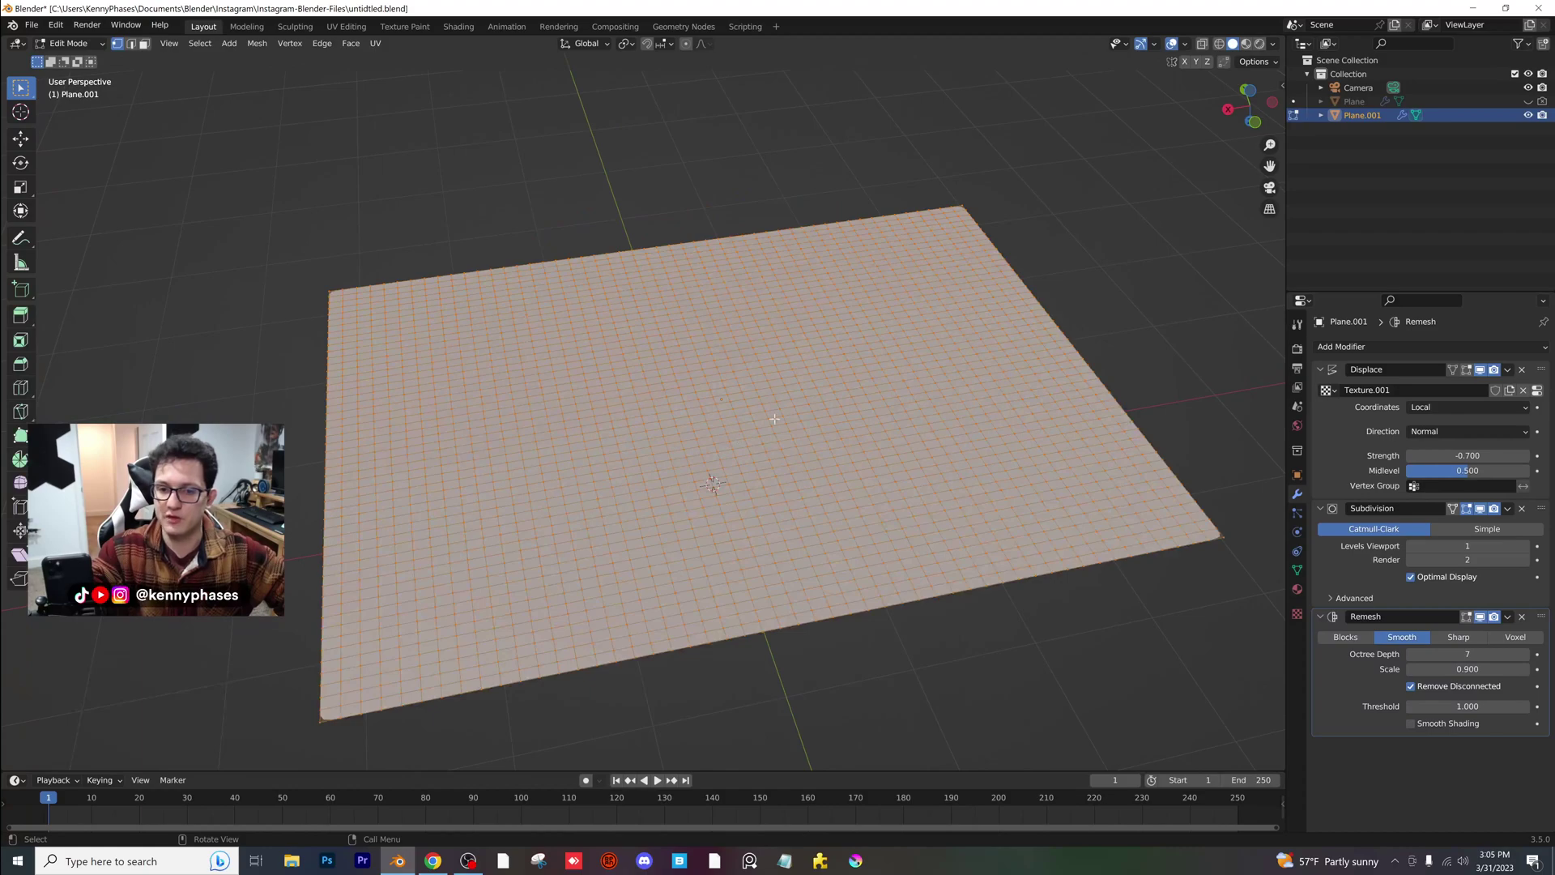
pyautogui.scroll(-3, 774, 418)
pyautogui.scroll(2, 877, 436)
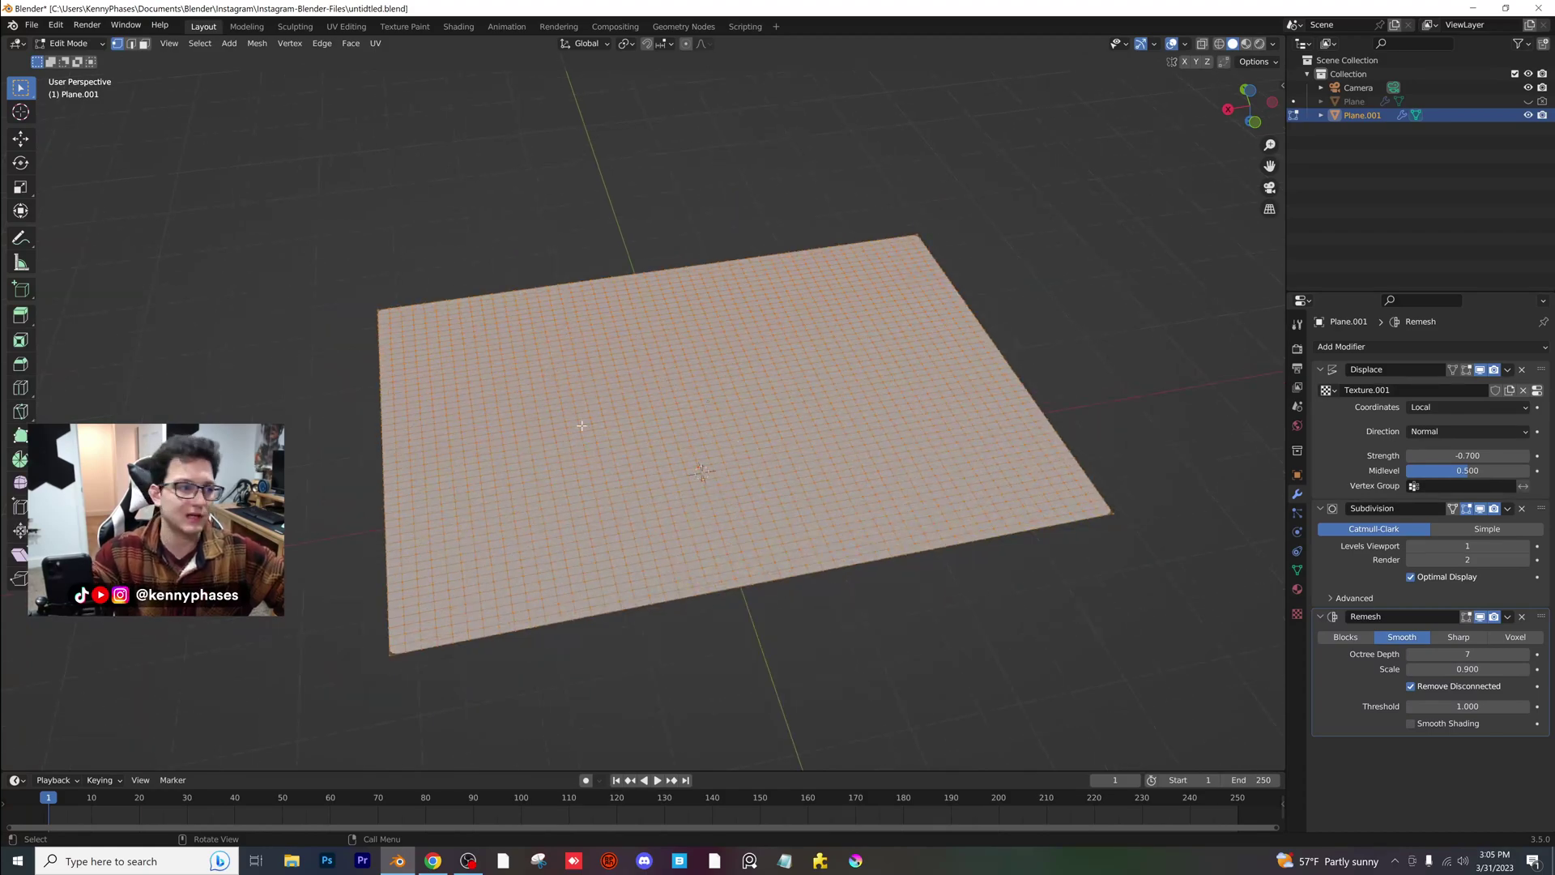
pyautogui.rightClick(687, 430)
pyautogui.click(687, 431)
pyautogui.press('Tab')
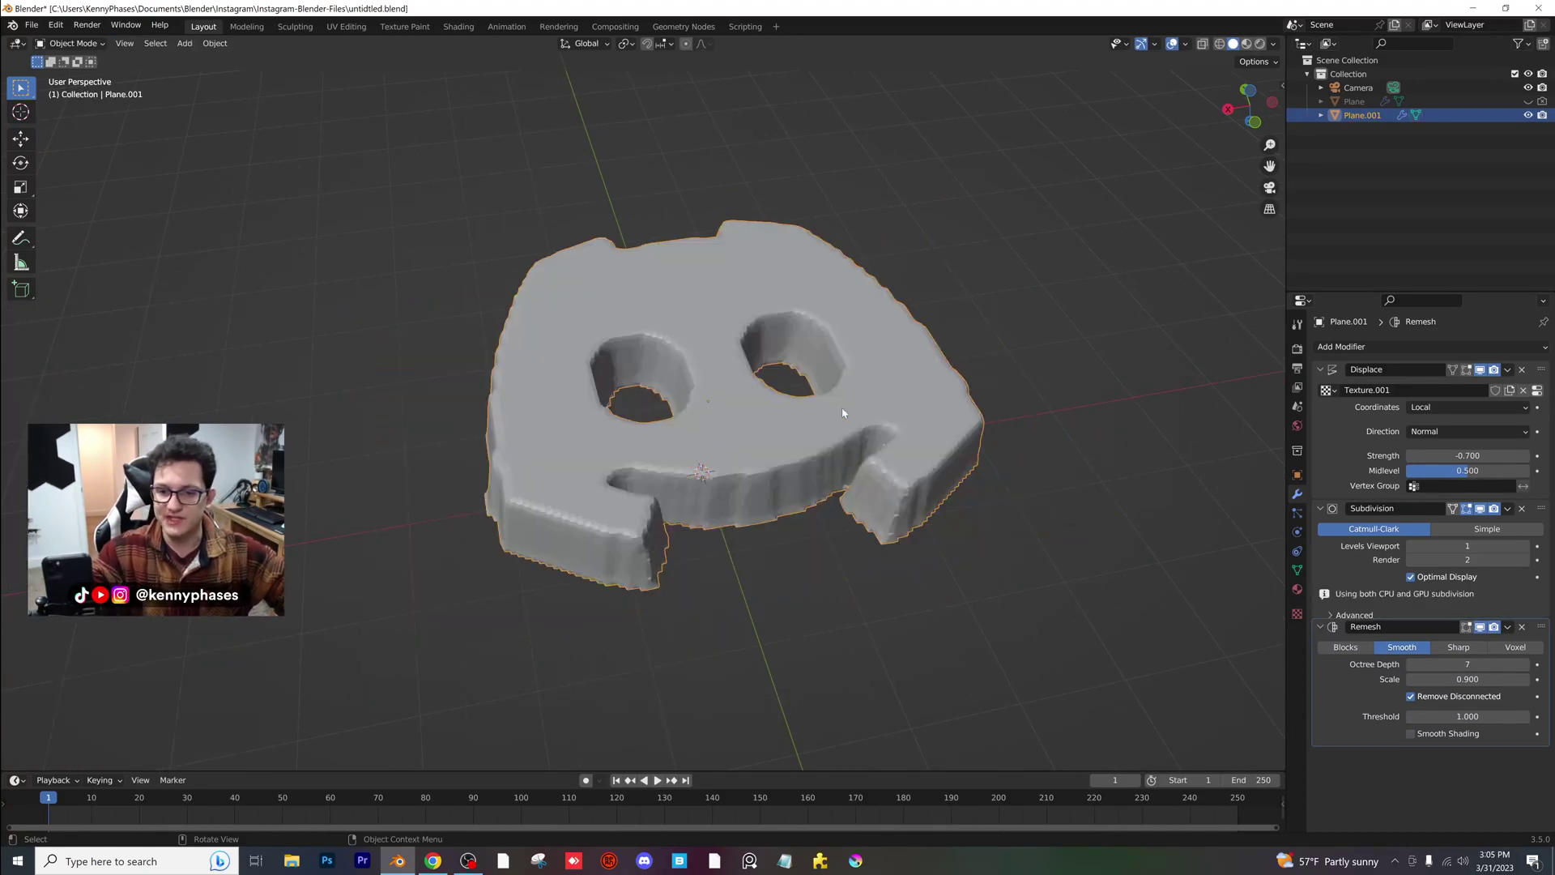
# - Subdivide the plane's mesh a second time with 1 cut and go back to Object Mode
pyautogui.moveTo(787, 426); pyautogui.dragTo(898, 549, button='middle')
pyautogui.press('Tab')
pyautogui.rightClick(832, 446)
pyautogui.click(832, 445)
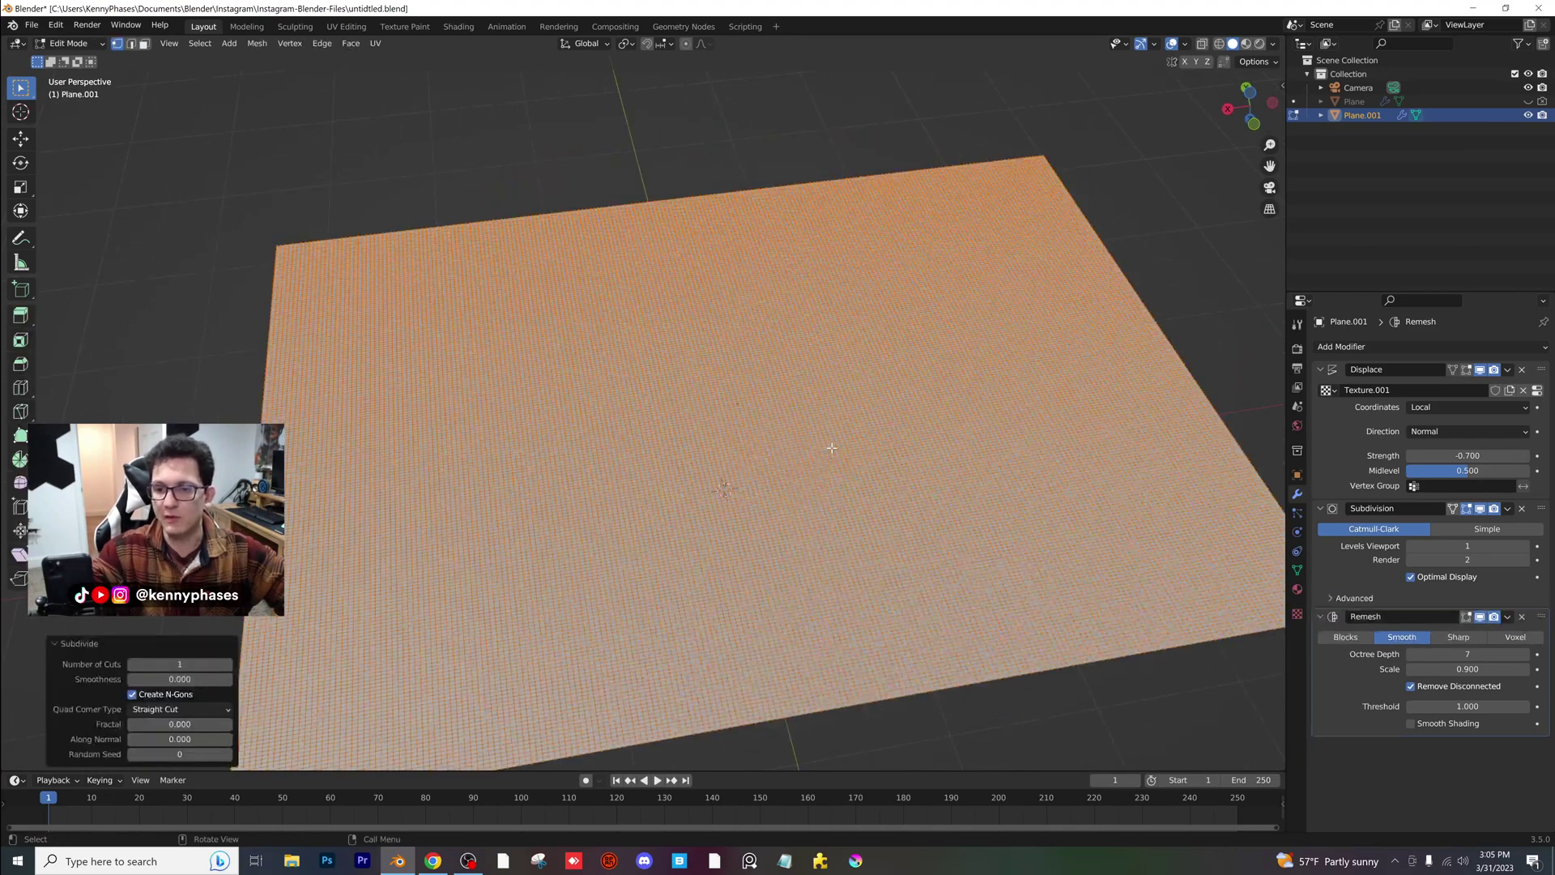
pyautogui.press('Tab')
pyautogui.moveTo(833, 451); pyautogui.dragTo(867, 445, button='middle')
pyautogui.scroll(2, 867, 445)
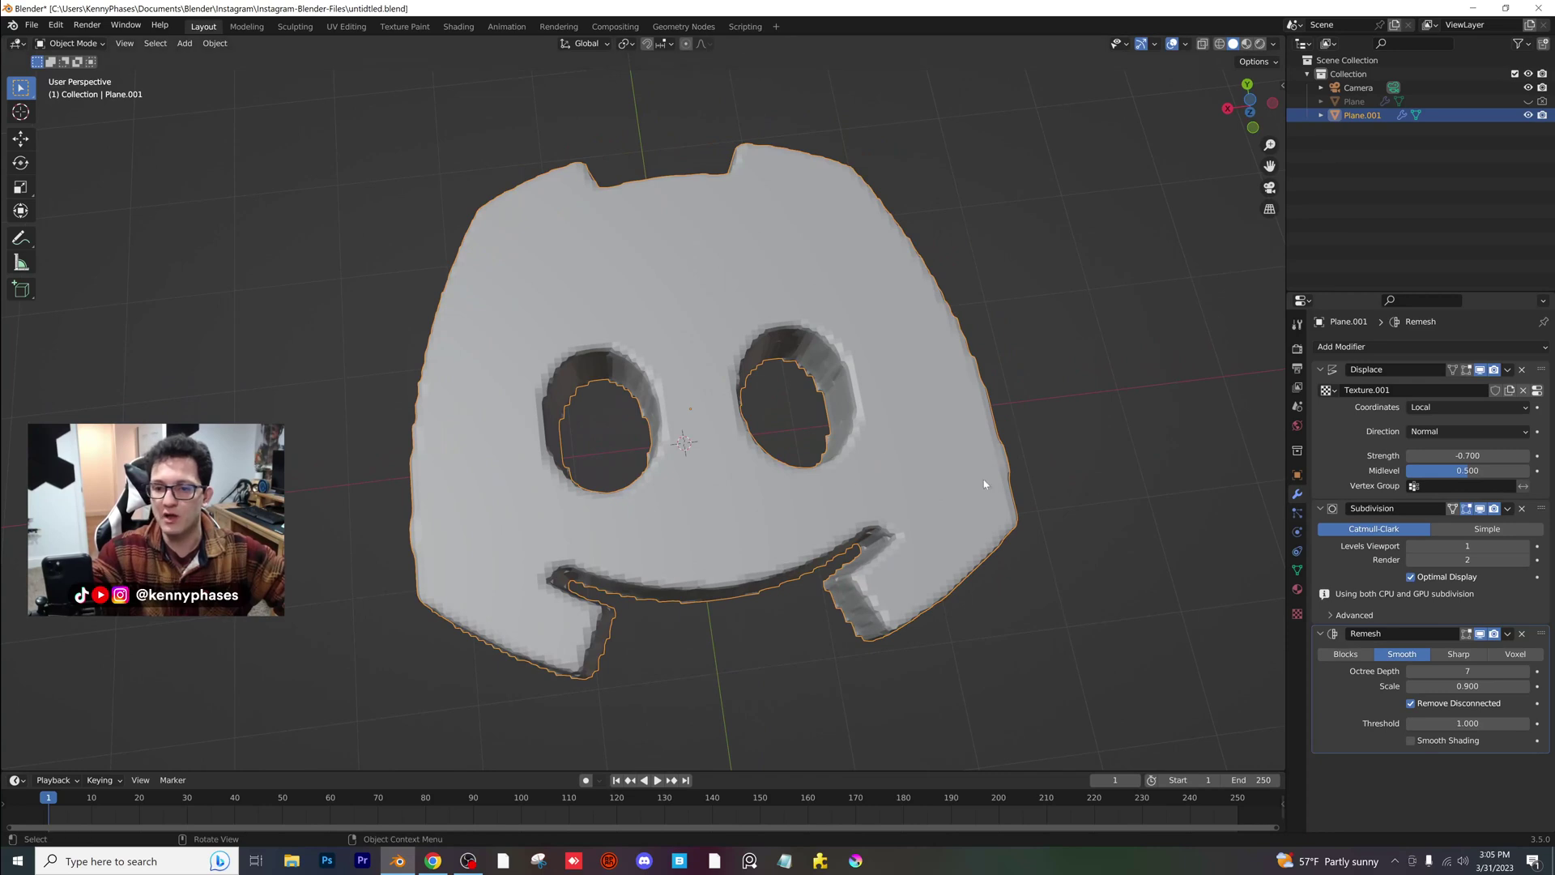
# - Shade the logo with Auto Smooth at 30°, set the Subdivision viewport level to 2 and save
pyautogui.rightClick(734, 275)
pyautogui.click(734, 293)
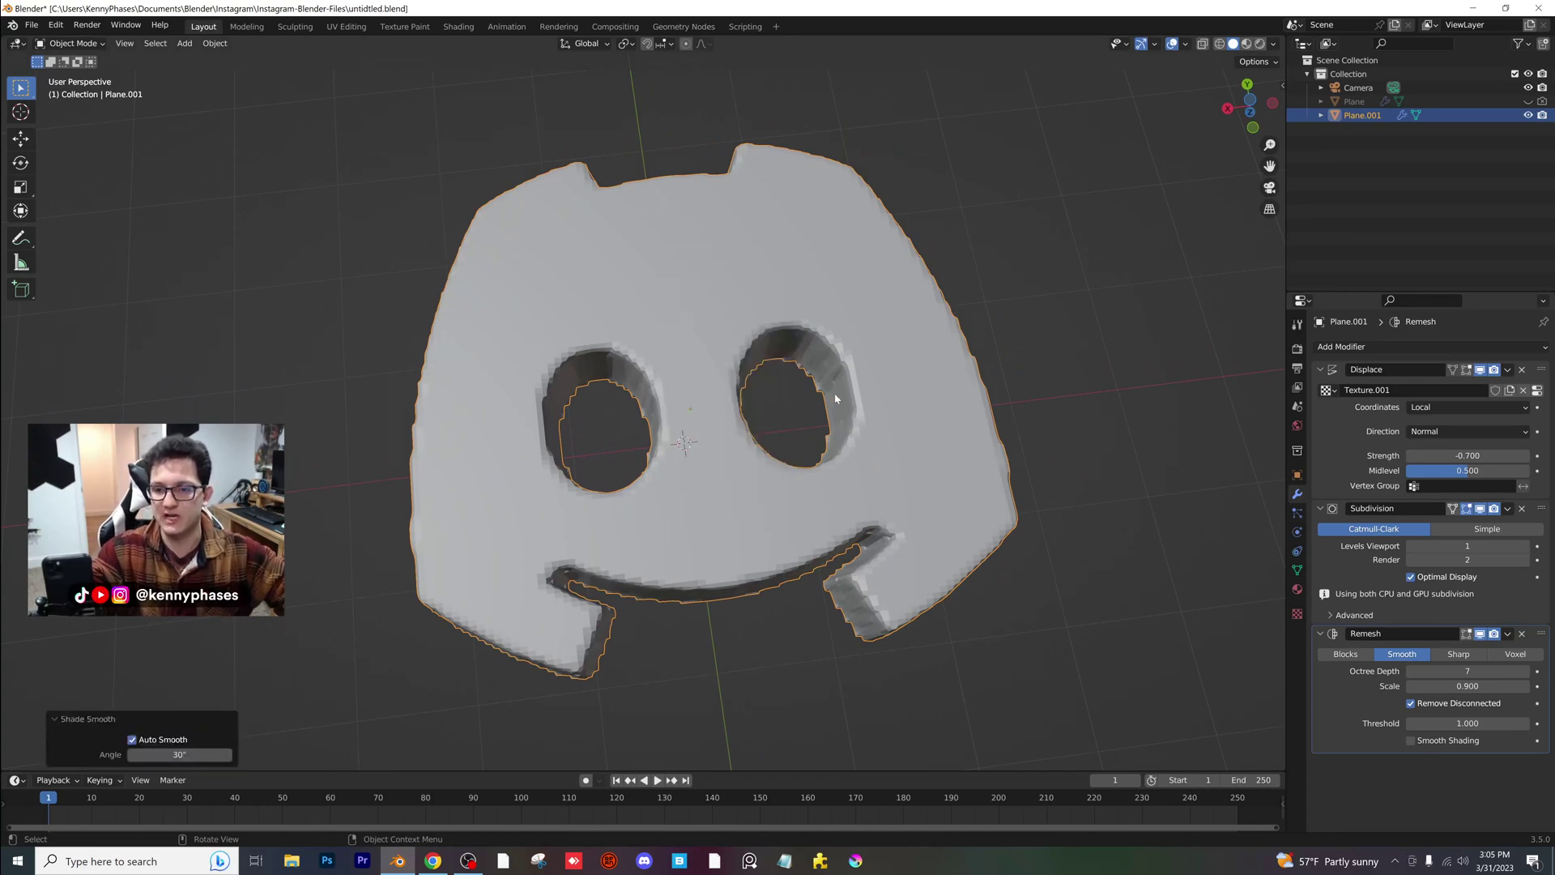
pyautogui.moveTo(836, 397); pyautogui.dragTo(878, 375, button='middle')
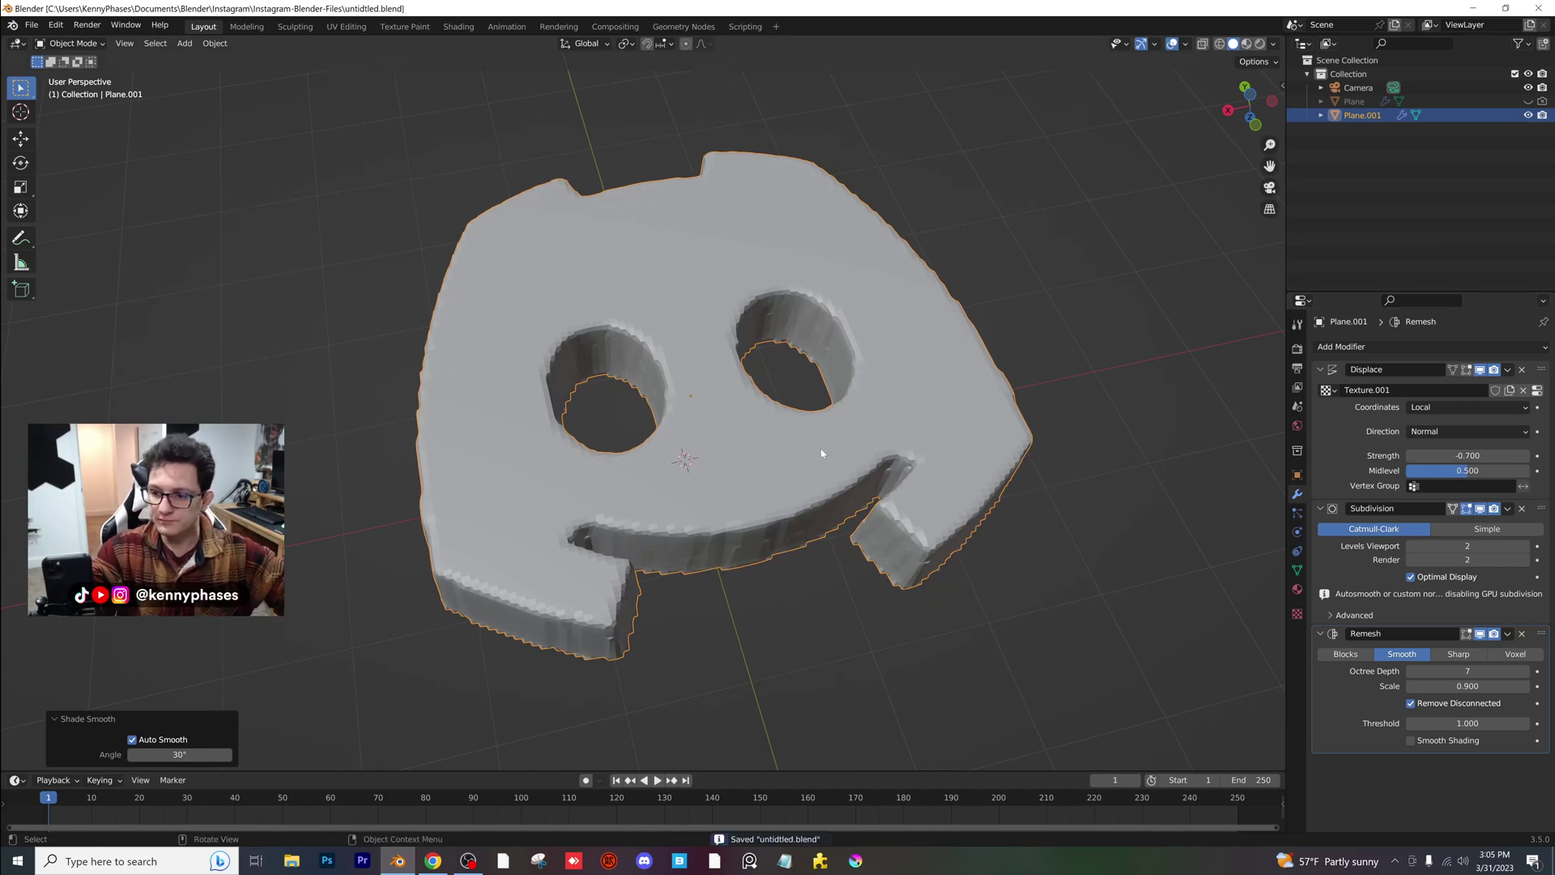
# - Set the Remesh modifier's octree depth to 8
pyautogui.click(1529, 676)
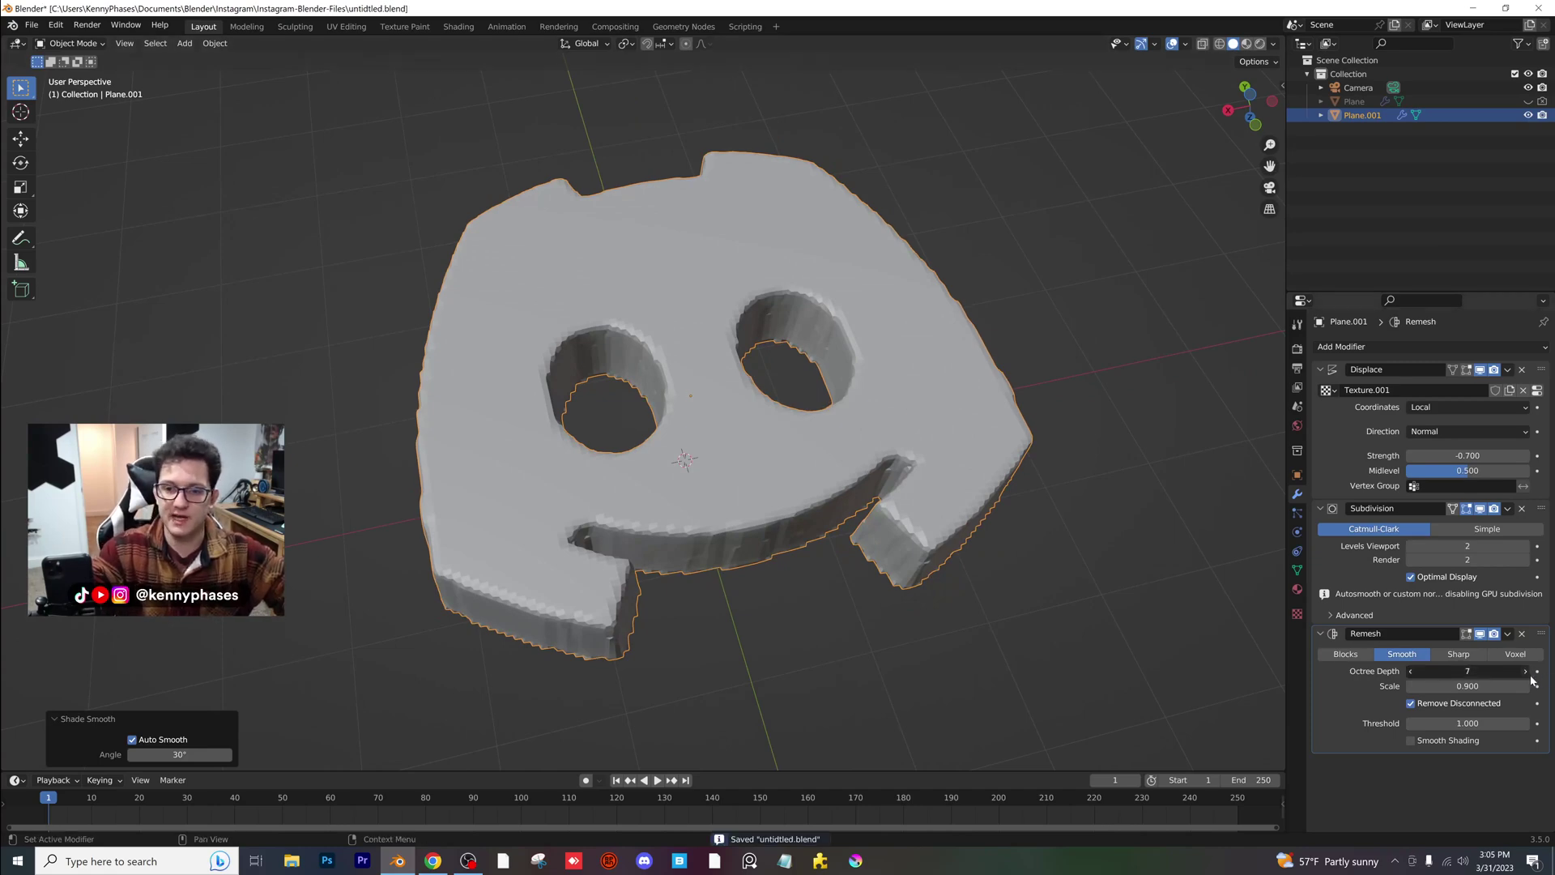
pyautogui.click(1527, 673)
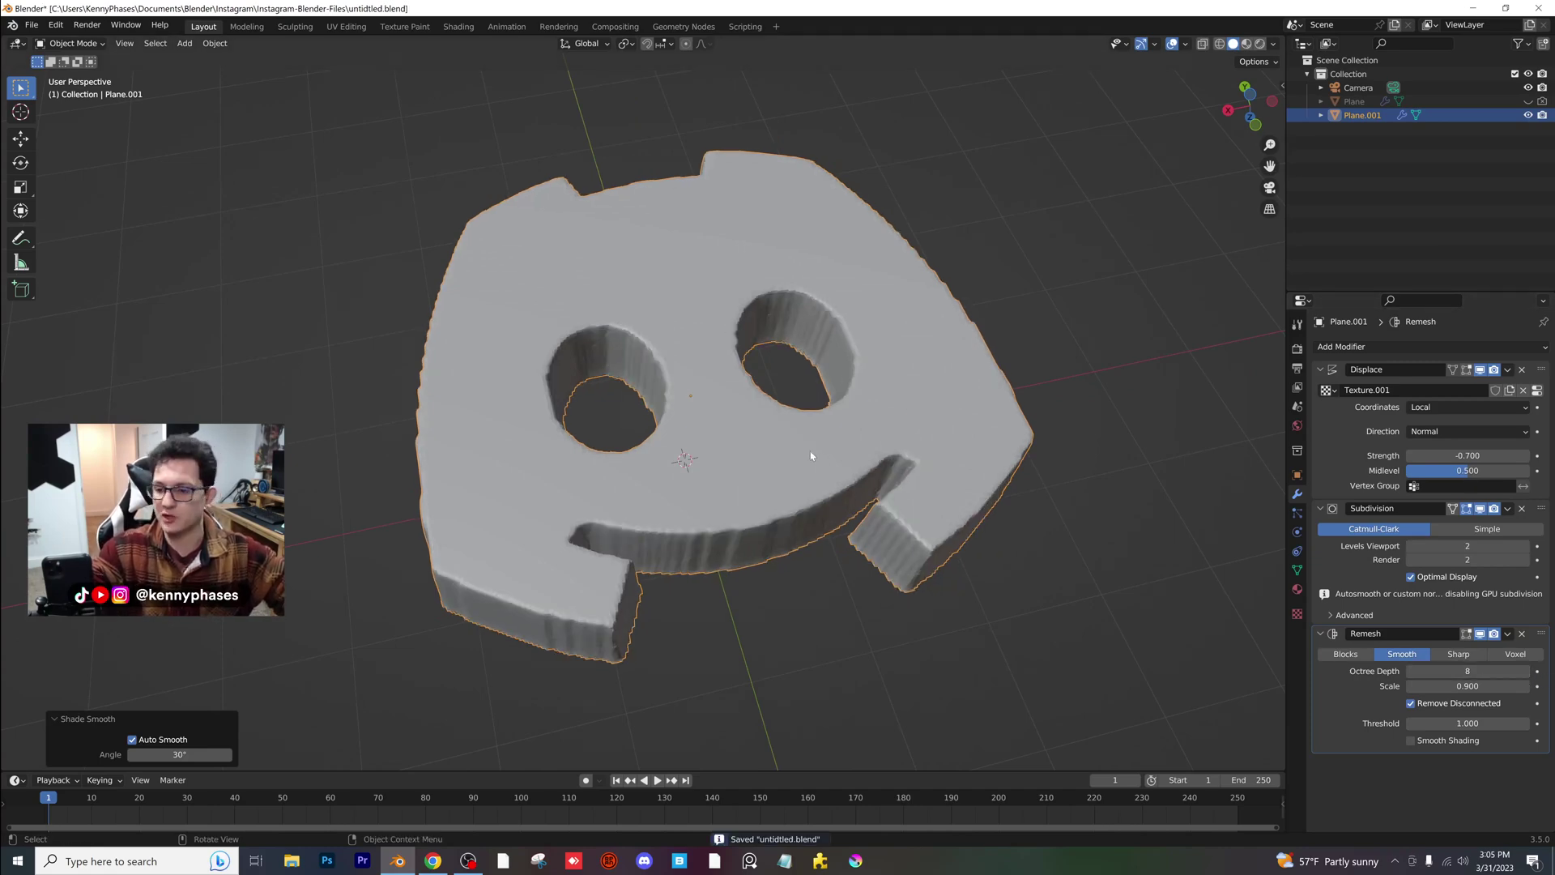
pyautogui.moveTo(753, 445)
pyautogui.mouseDown(button='middle')
pyautogui.moveTo(724, 425)
pyautogui.moveTo(750, 424)
pyautogui.moveTo(719, 451)
pyautogui.moveTo(739, 433)
pyautogui.mouseUp(button='middle')
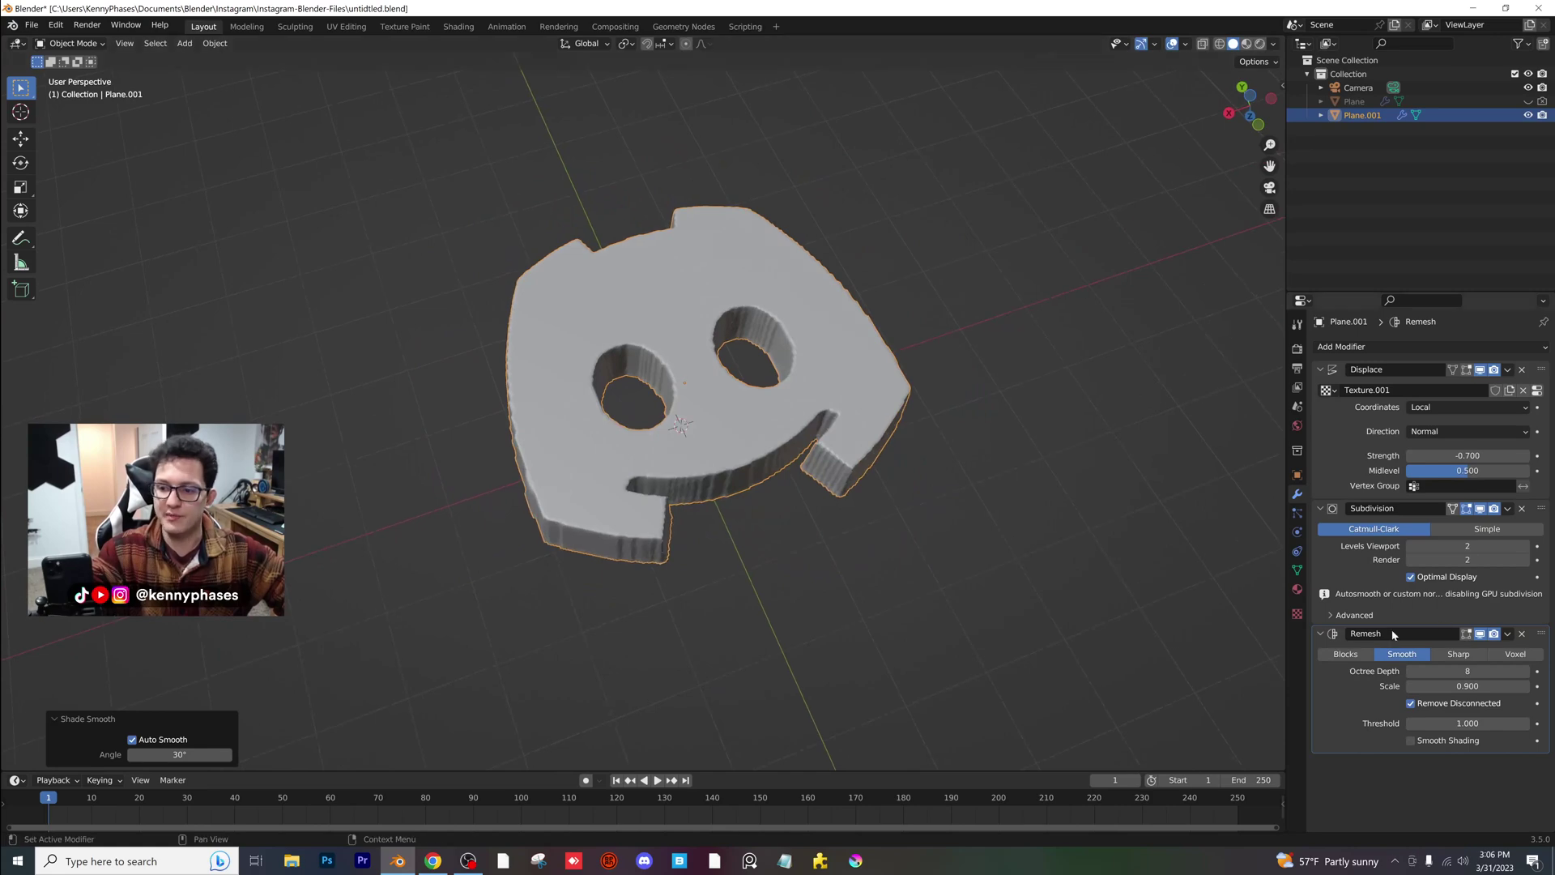
# - Replace the displacement texture's image with Blender_logo_no_text.svg (1).png from the Random-Images folder
pyautogui.click(1297, 614)
pyautogui.click(1523, 588)
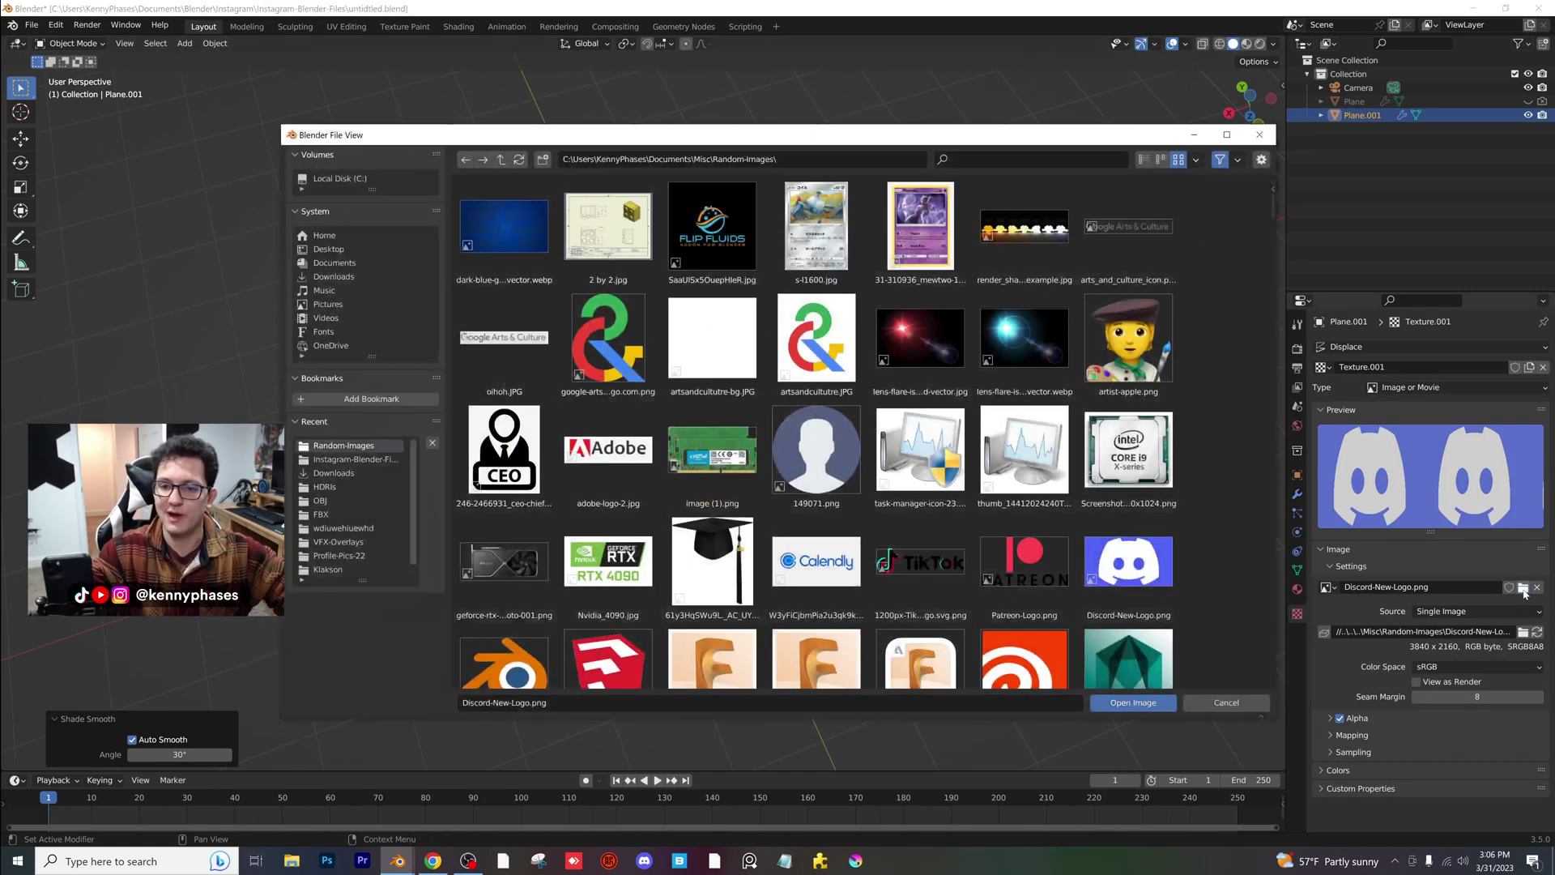
pyautogui.scroll(-3, 726, 537)
pyautogui.scroll(-1, 494, 474)
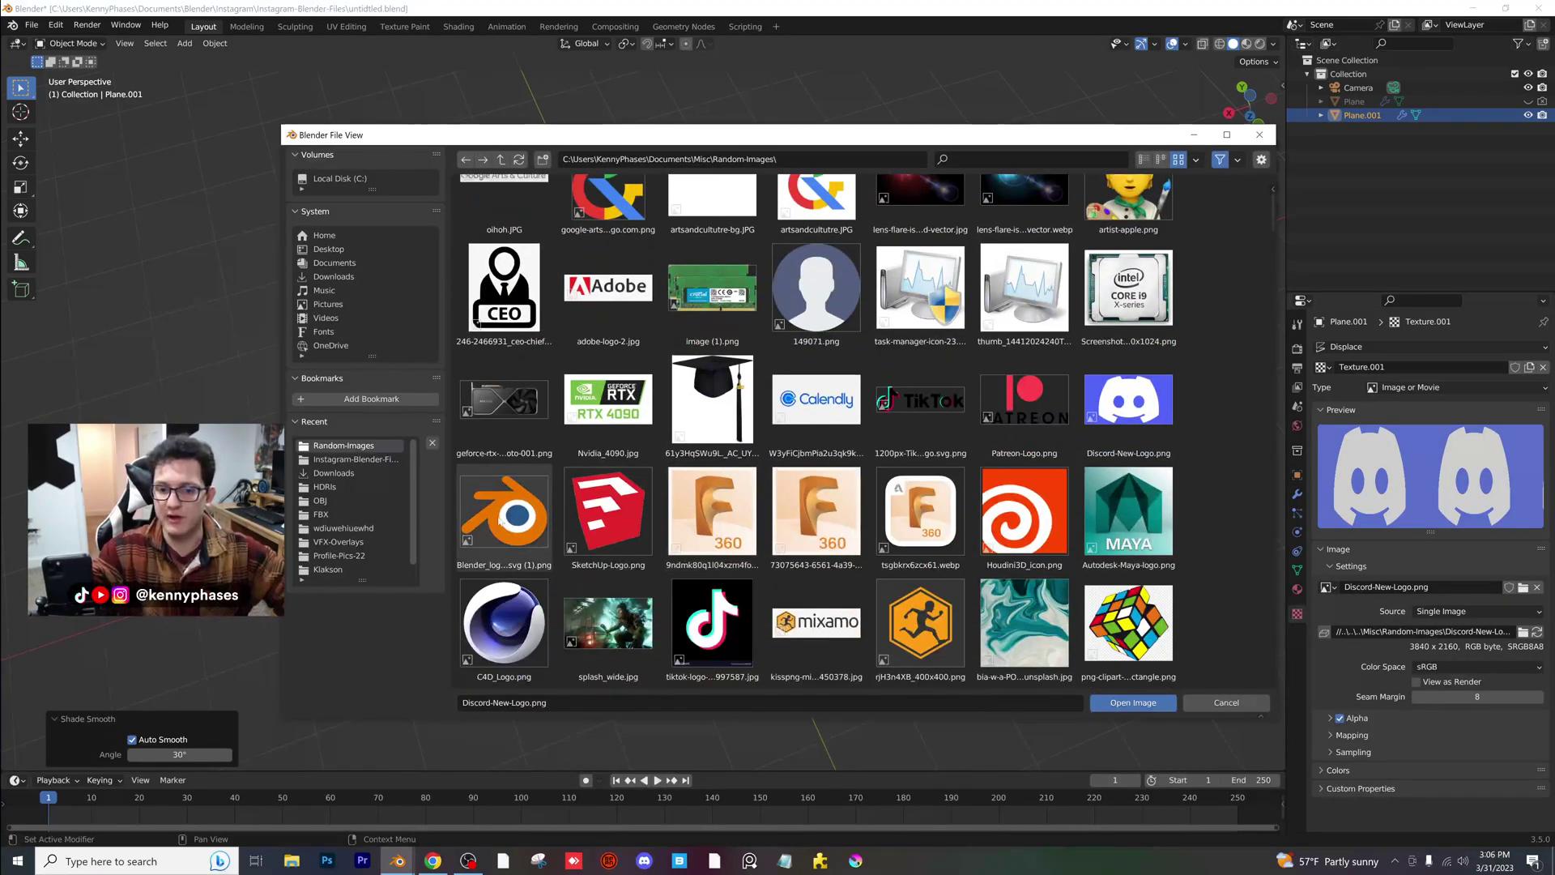
pyautogui.press('Escape')
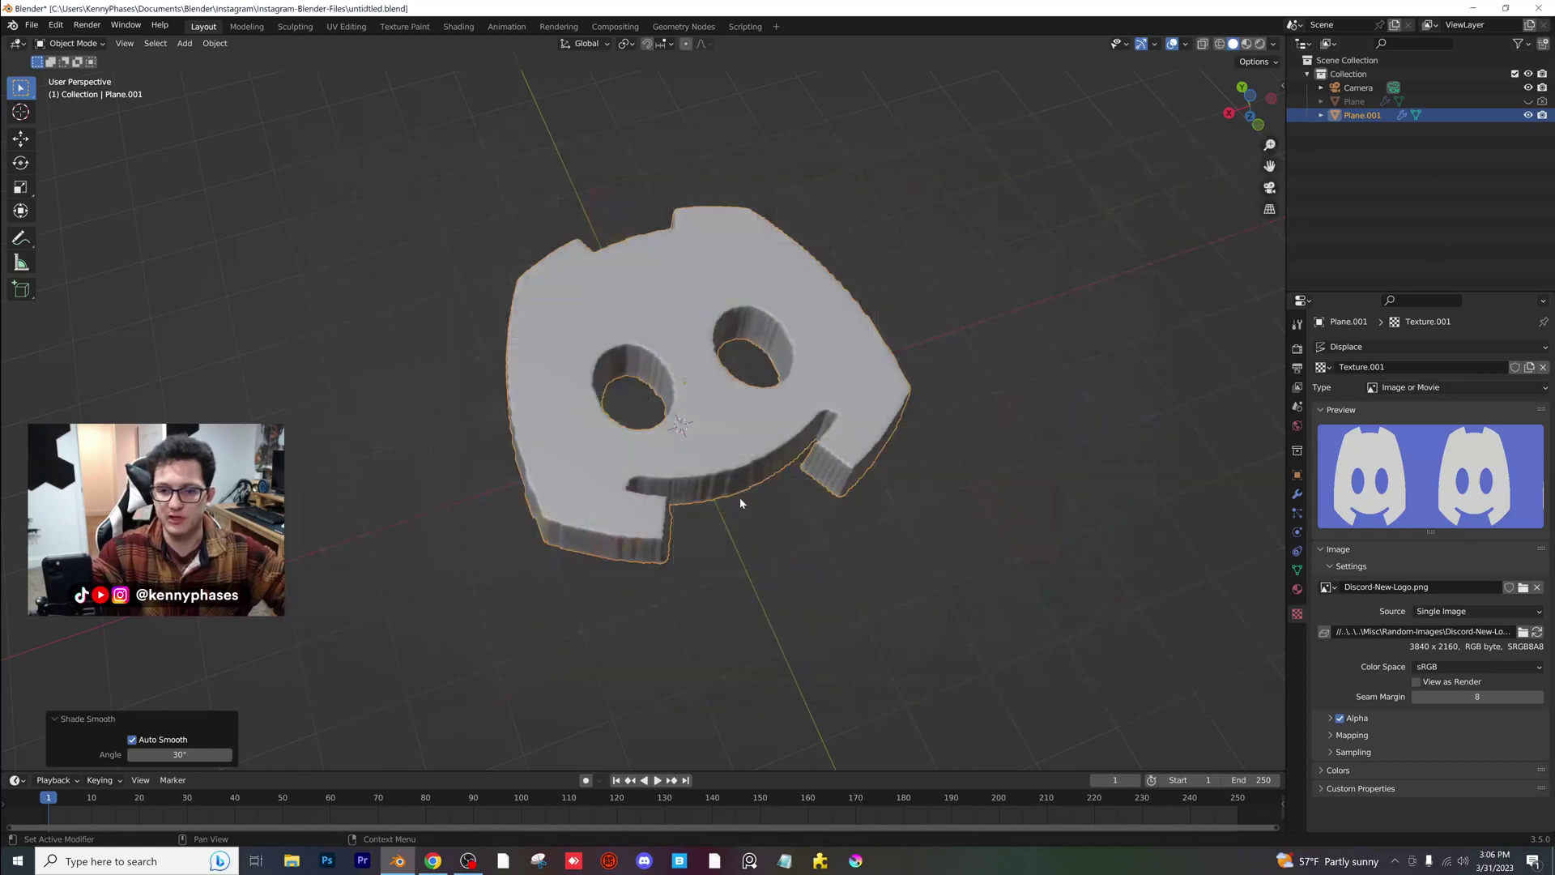
pyautogui.moveTo(740, 499); pyautogui.dragTo(733, 543, button='middle')
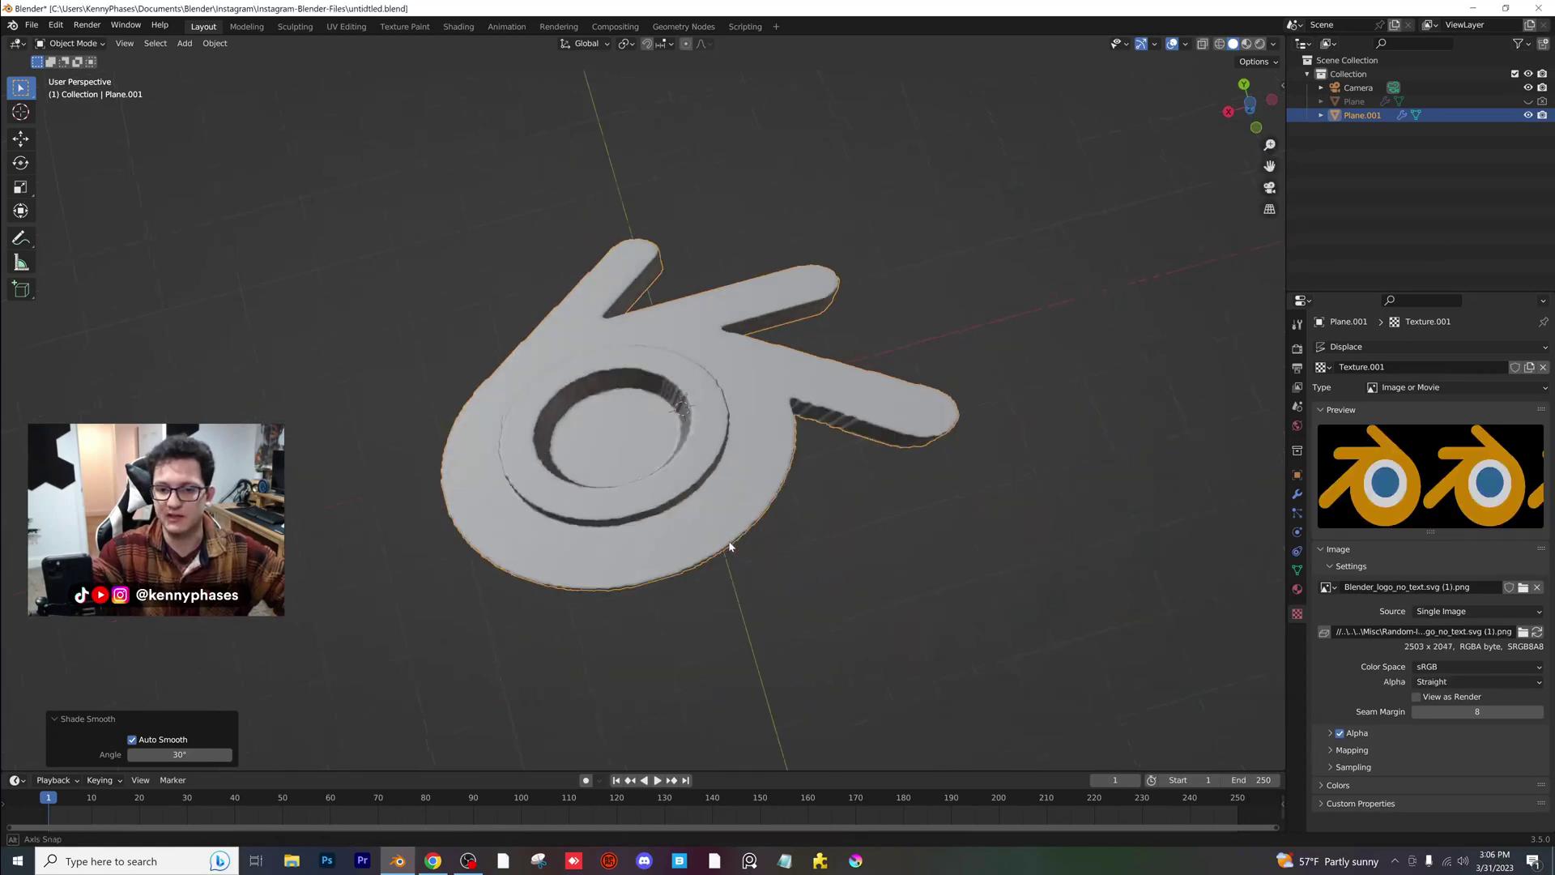
# - Narrow the Blender logo model along the X axis to a scale of about 0.719
pyautogui.press('s')
pyautogui.press('x')
pyautogui.click(843, 394)
pyautogui.moveTo(842, 395); pyautogui.dragTo(818, 419, button='middle')
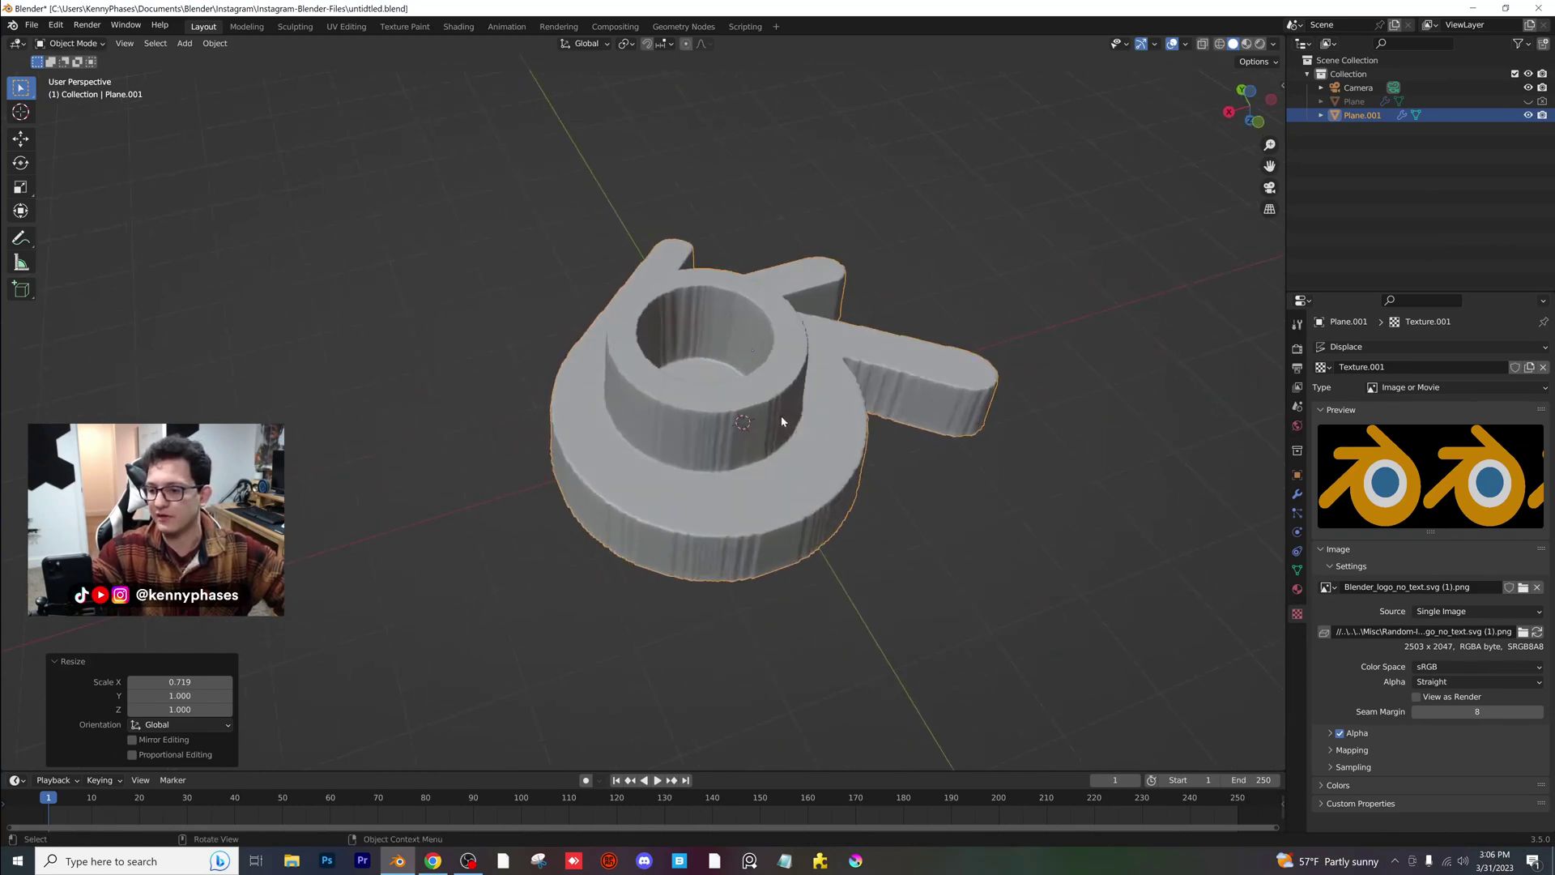
pyautogui.moveTo(715, 407); pyautogui.dragTo(755, 467, button='middle')
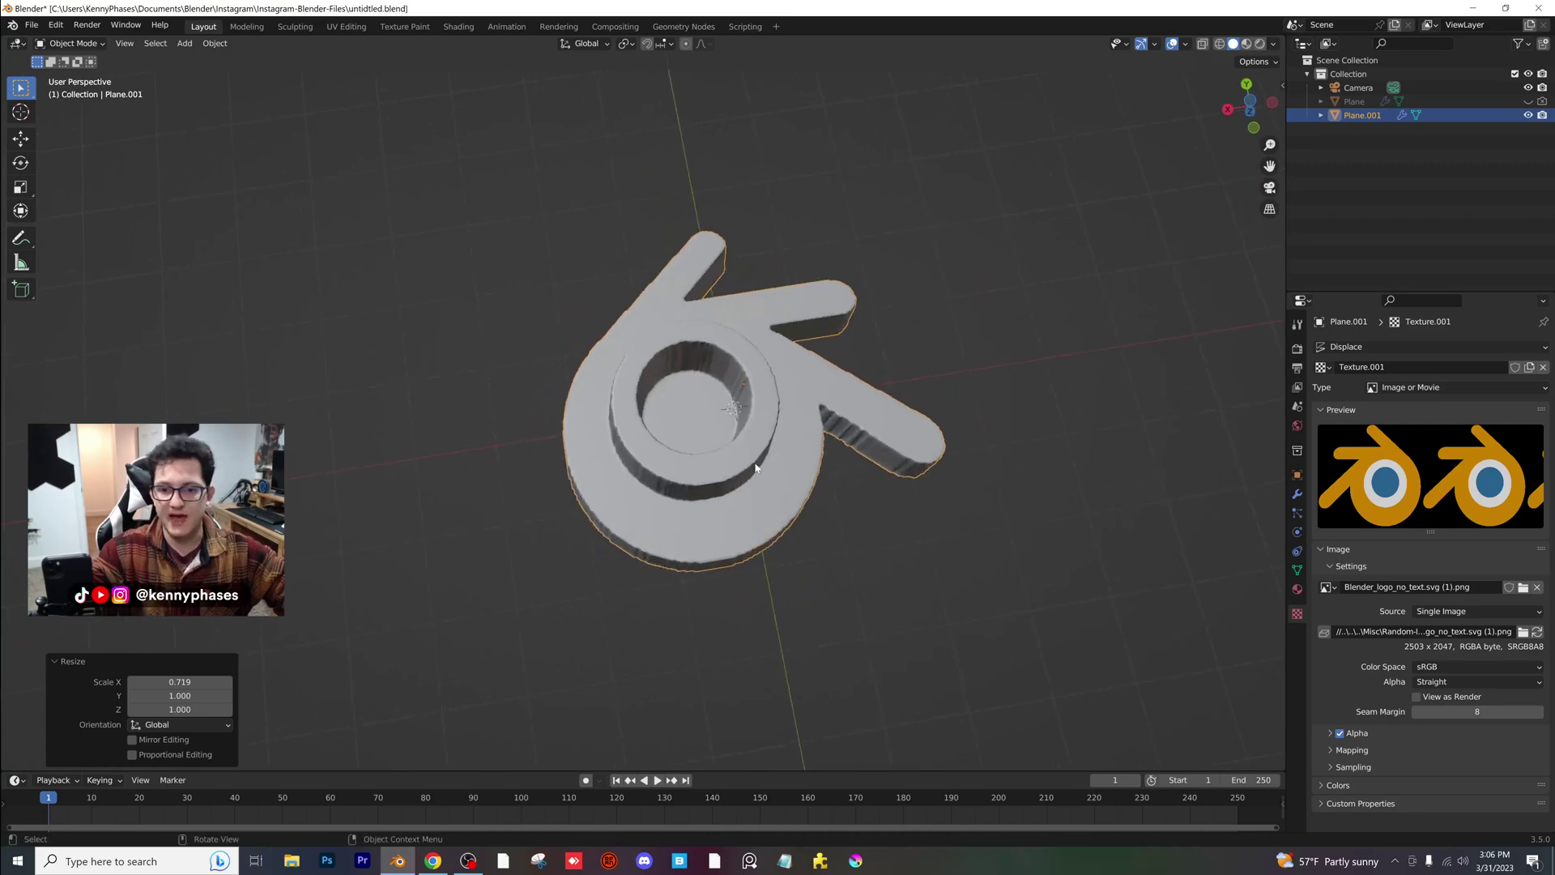
# - Locate the Images as Planes option among the image objects that can be added
pyautogui.click(187, 44)
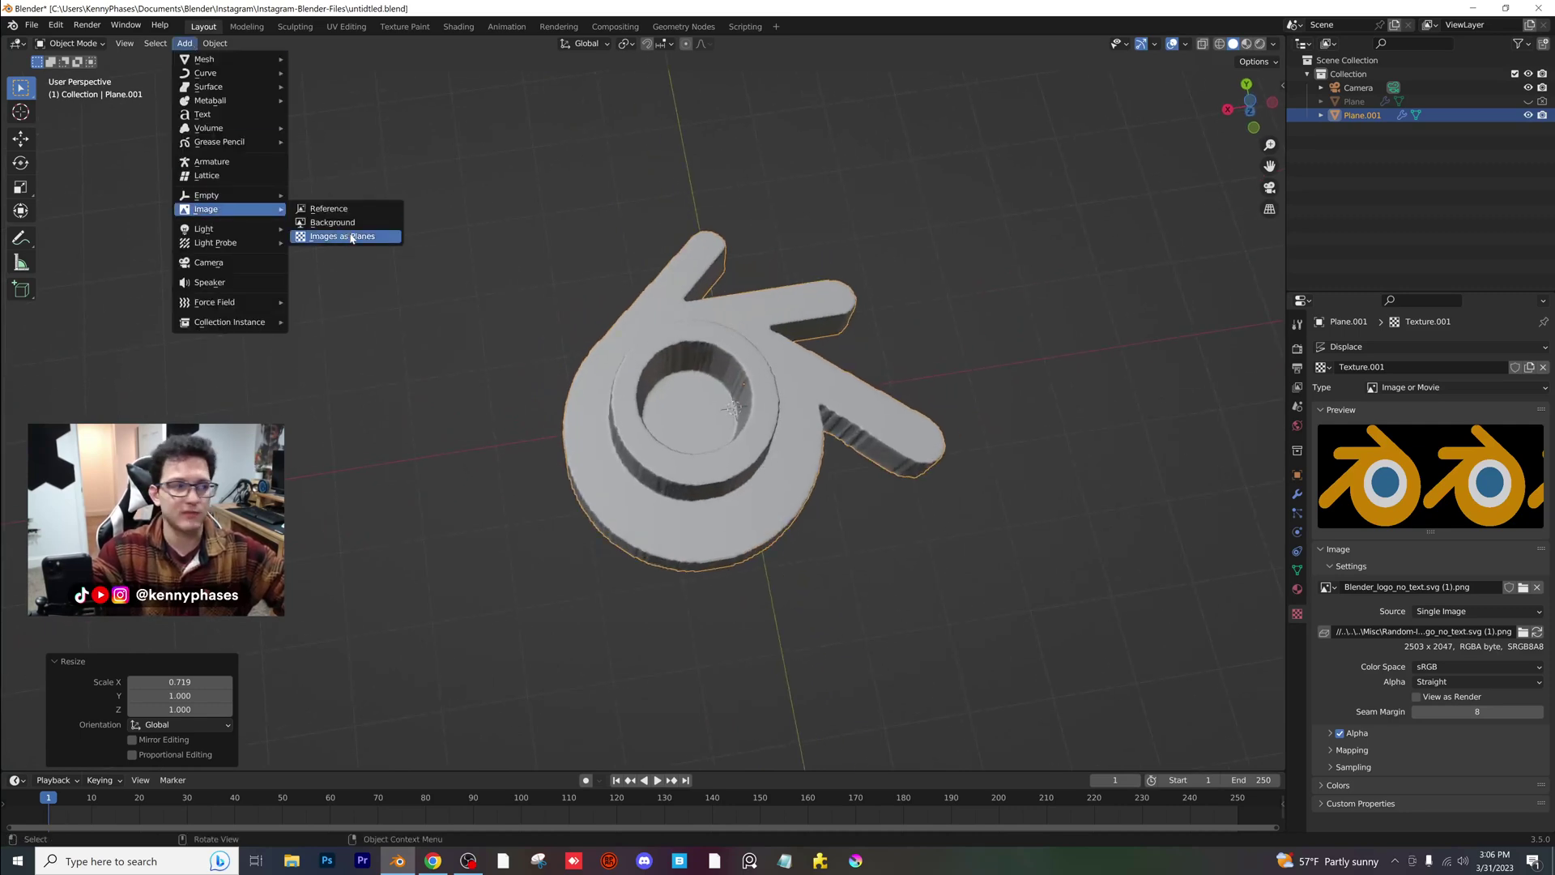
pyautogui.scroll(3, 770, 395)
pyautogui.moveTo(645, 260); pyautogui.dragTo(554, 227, button='middle')
# - Search the add-ons in Preferences for "imag" to check Import Images as Planes, and close Preferences
pyautogui.click(55, 27)
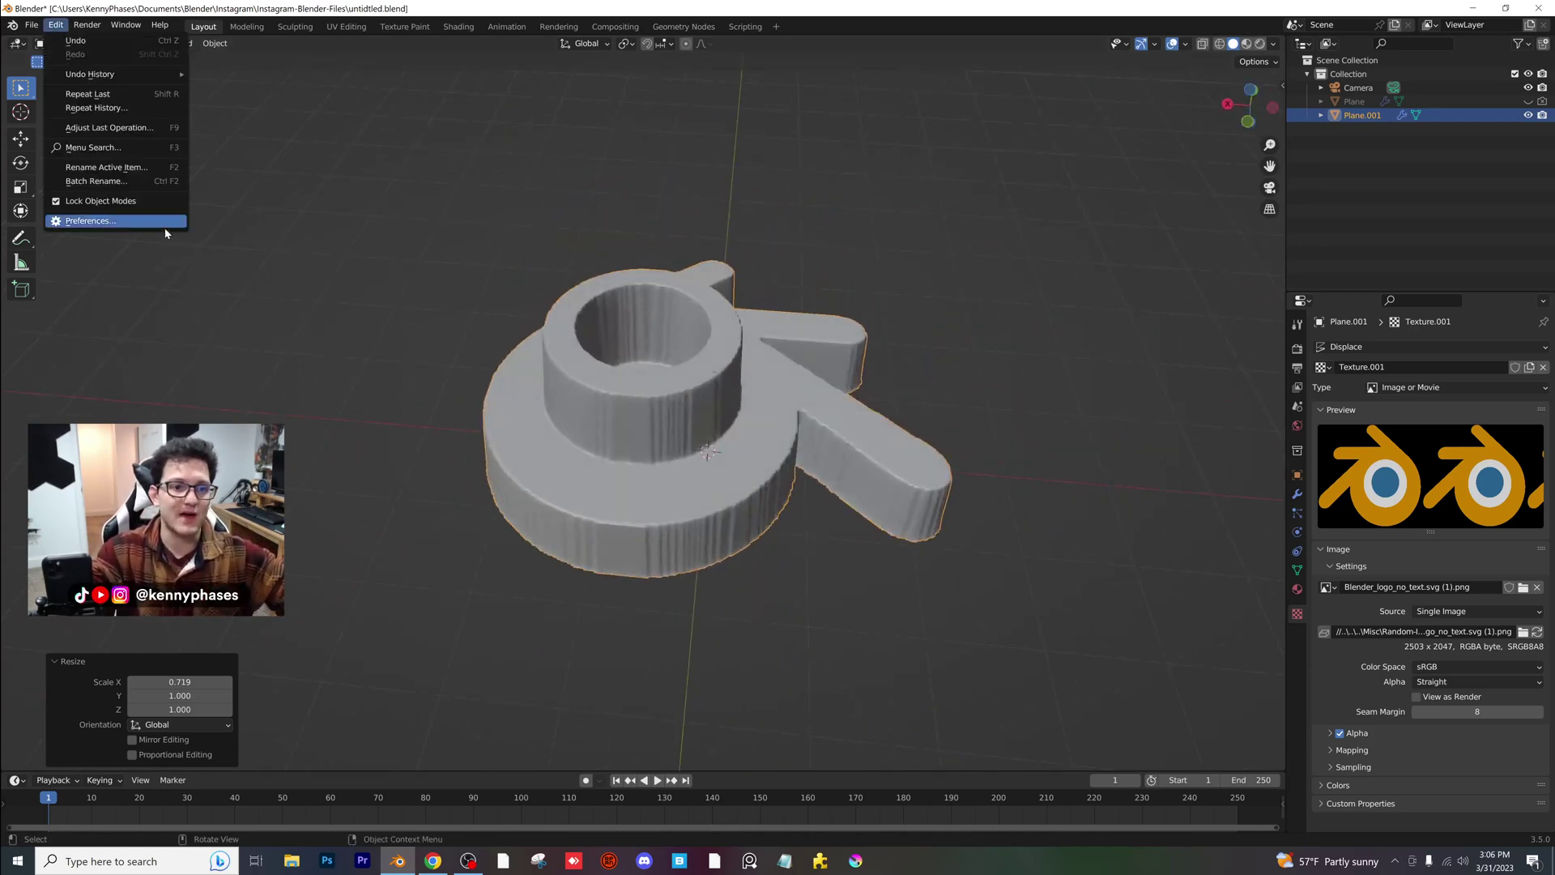
pyautogui.click(81, 217)
pyautogui.moveTo(268, 14); pyautogui.dragTo(741, 295)
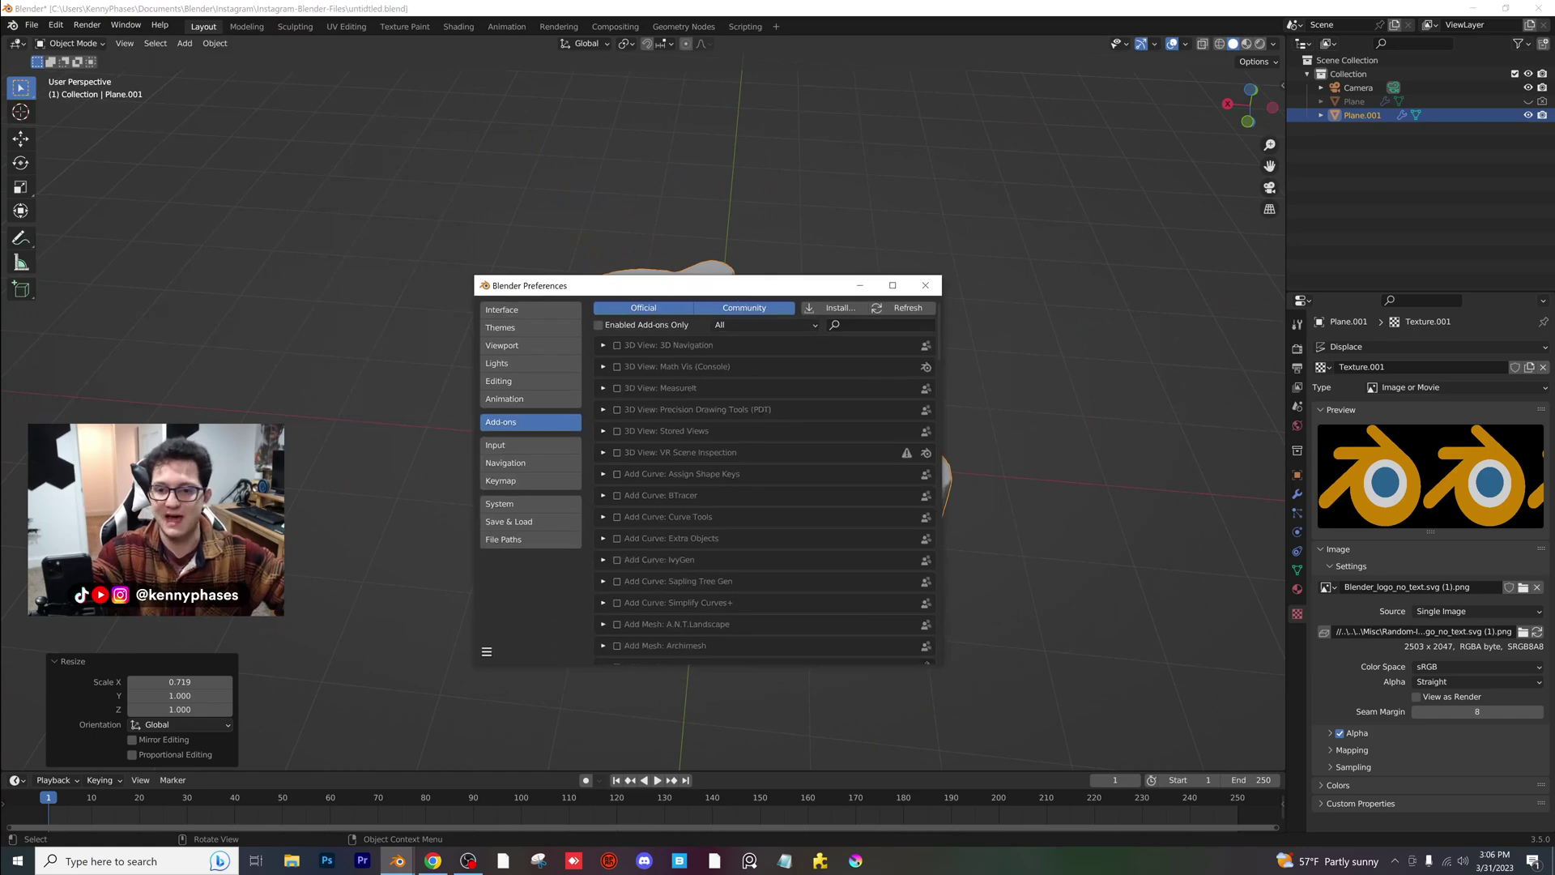
pyautogui.write('iuma')
pyautogui.write('o')
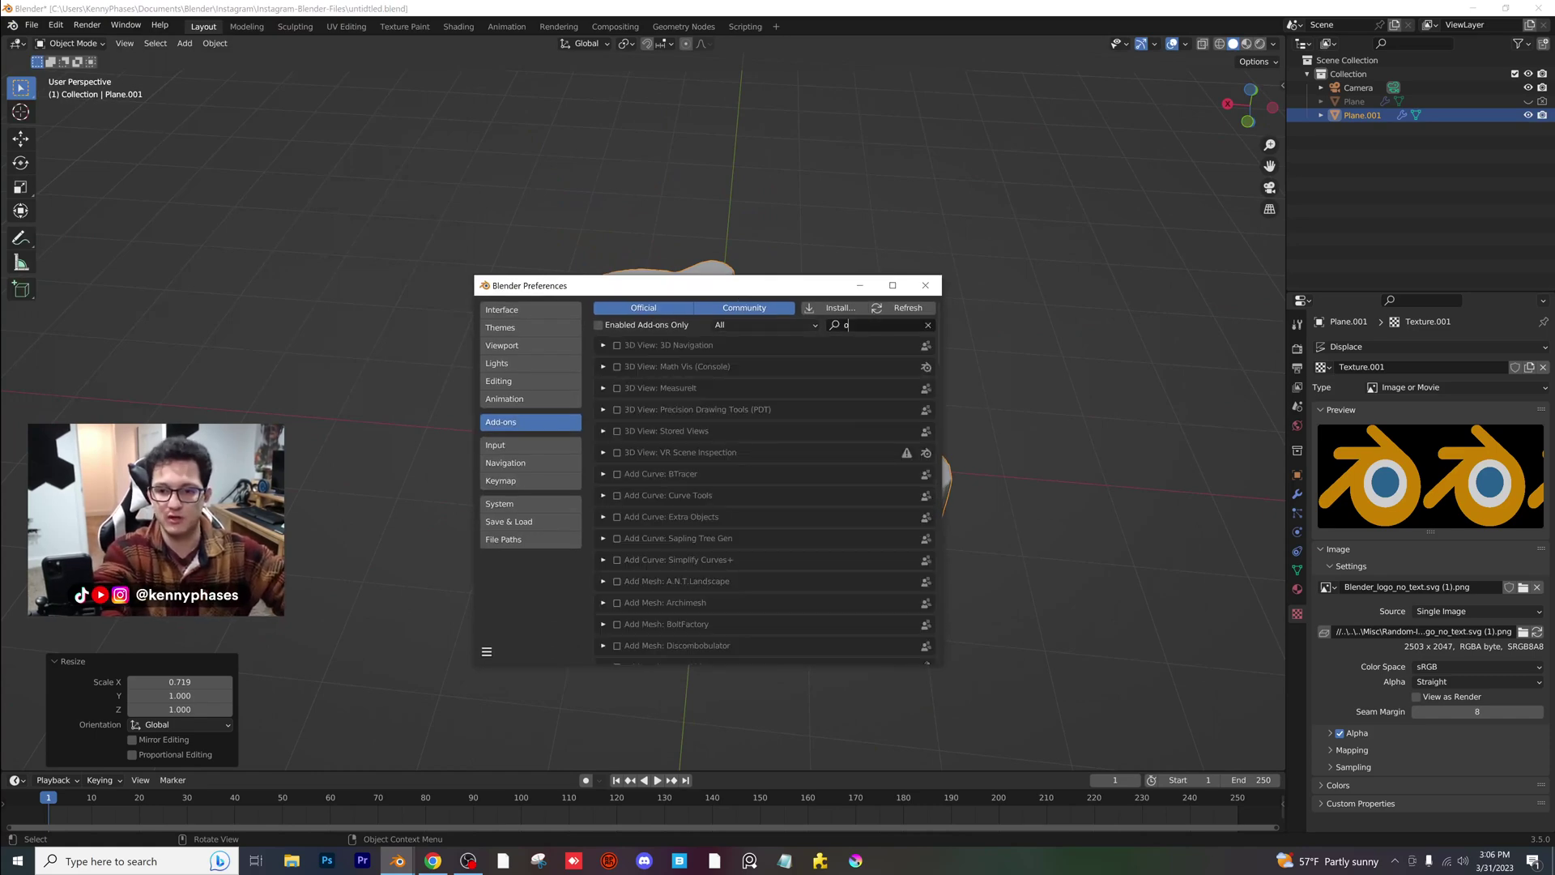
pyautogui.write('imag')
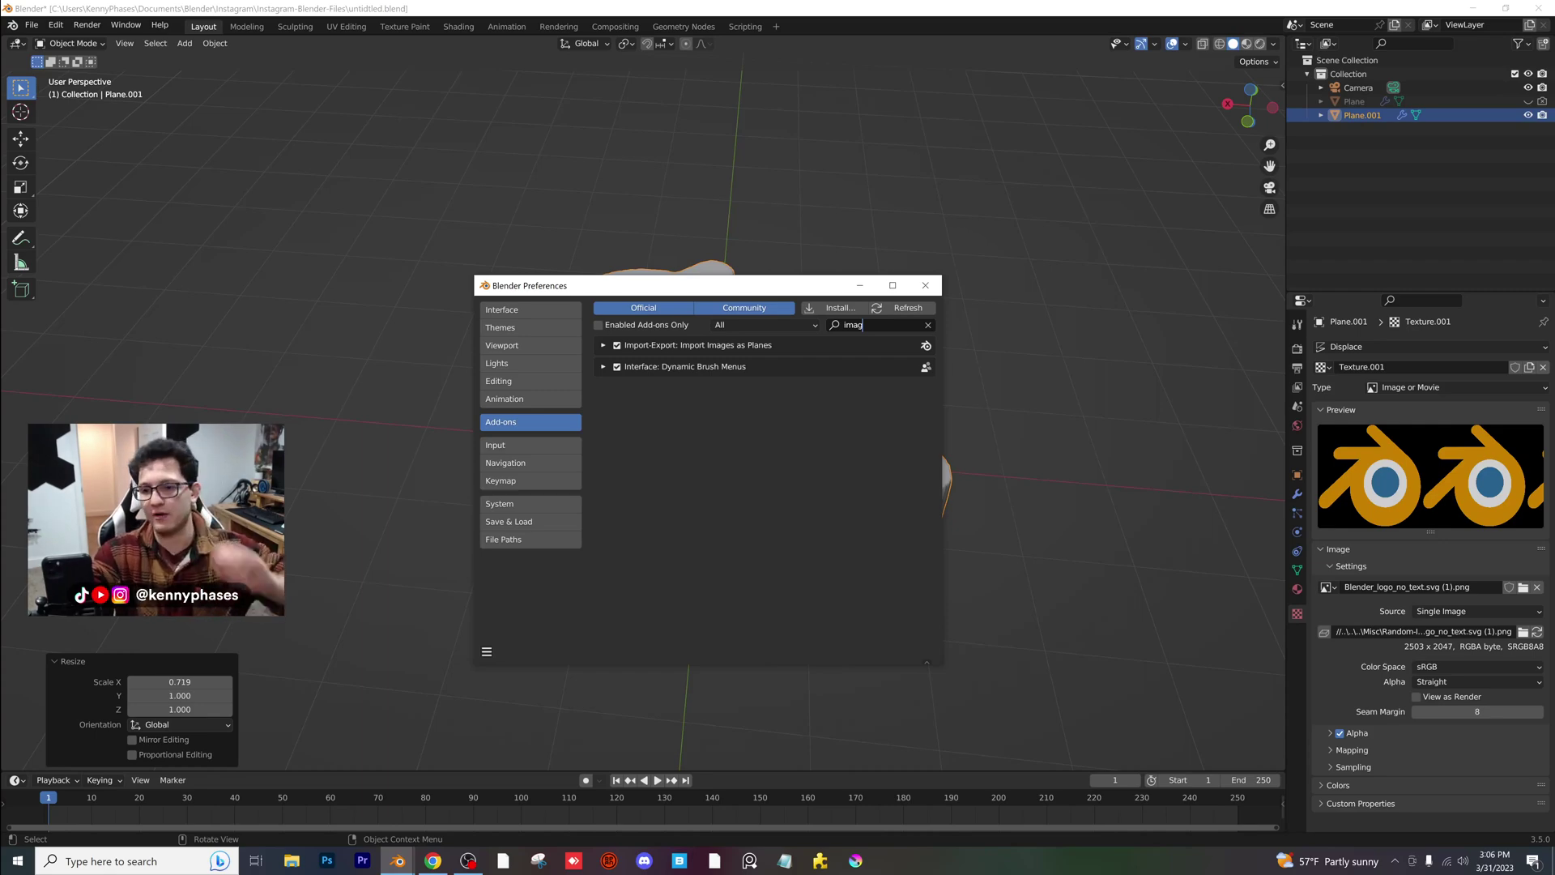
pyautogui.click(925, 285)
# - Replace the displacement texture's image with Adobe_Photoshop_CC_icon.svg.png from the Random-Images folder
pyautogui.moveTo(1056, 490); pyautogui.dragTo(1023, 508, button='middle')
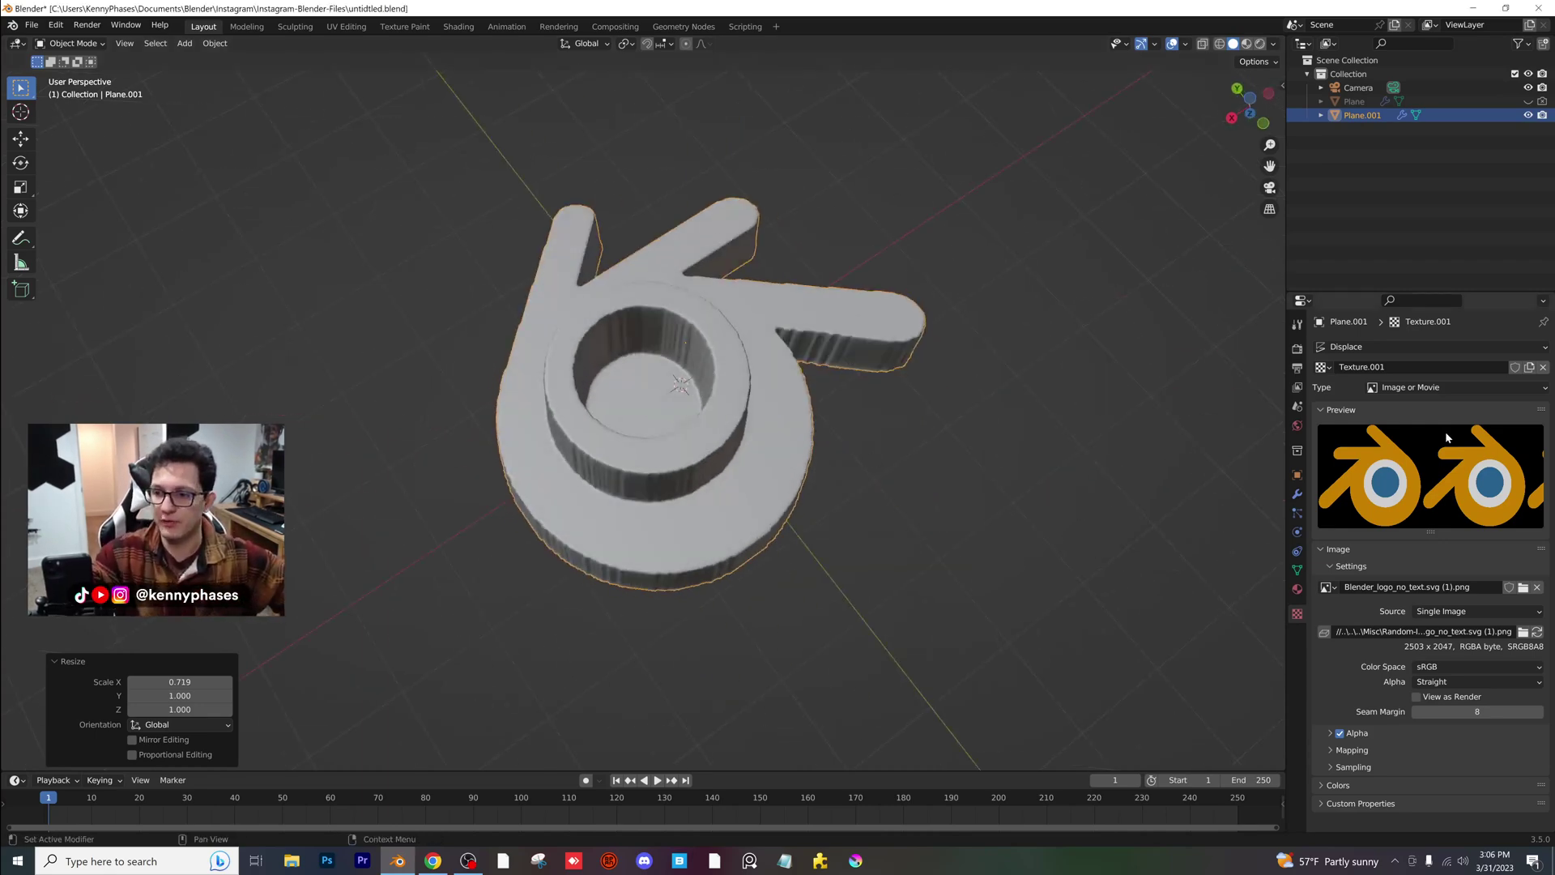
pyautogui.click(1524, 587)
pyautogui.scroll(-4, 671, 417)
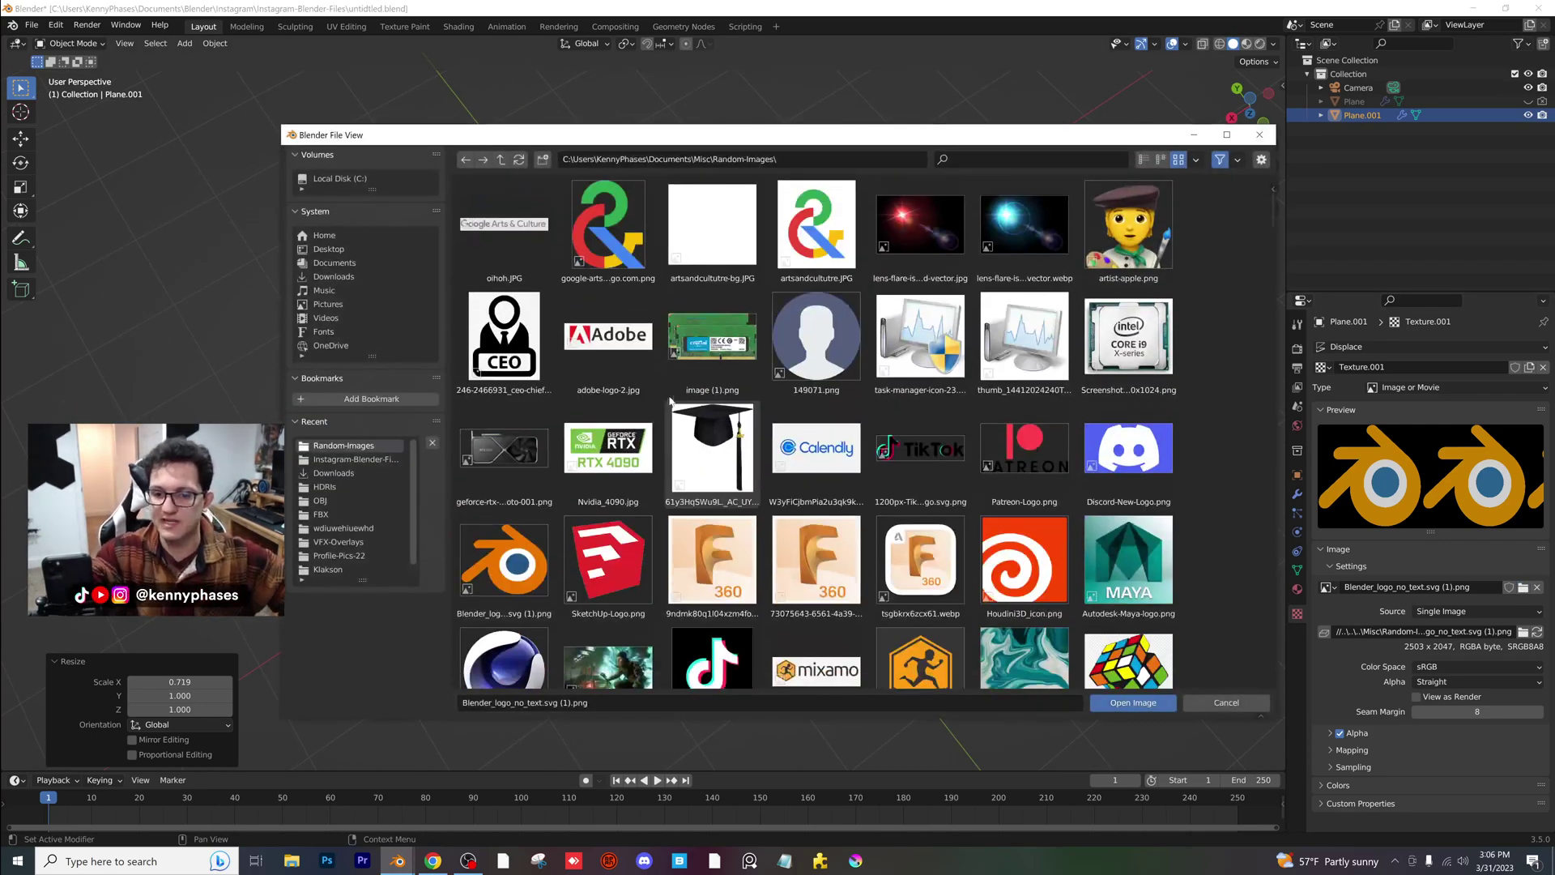
pyautogui.scroll(-4, 671, 417)
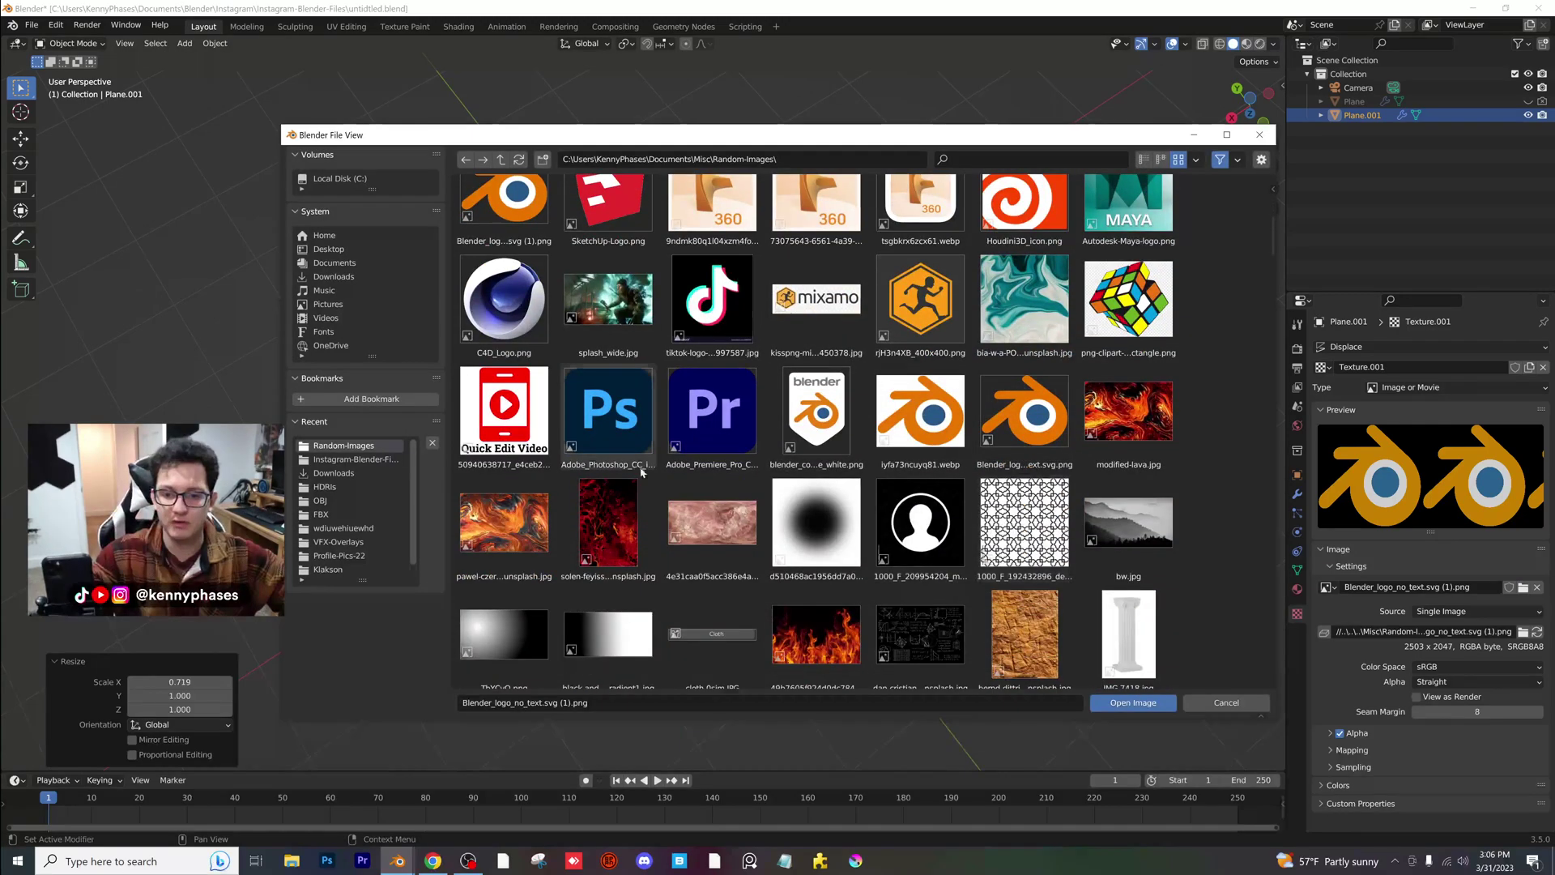
pyautogui.scroll(-2, 839, 459)
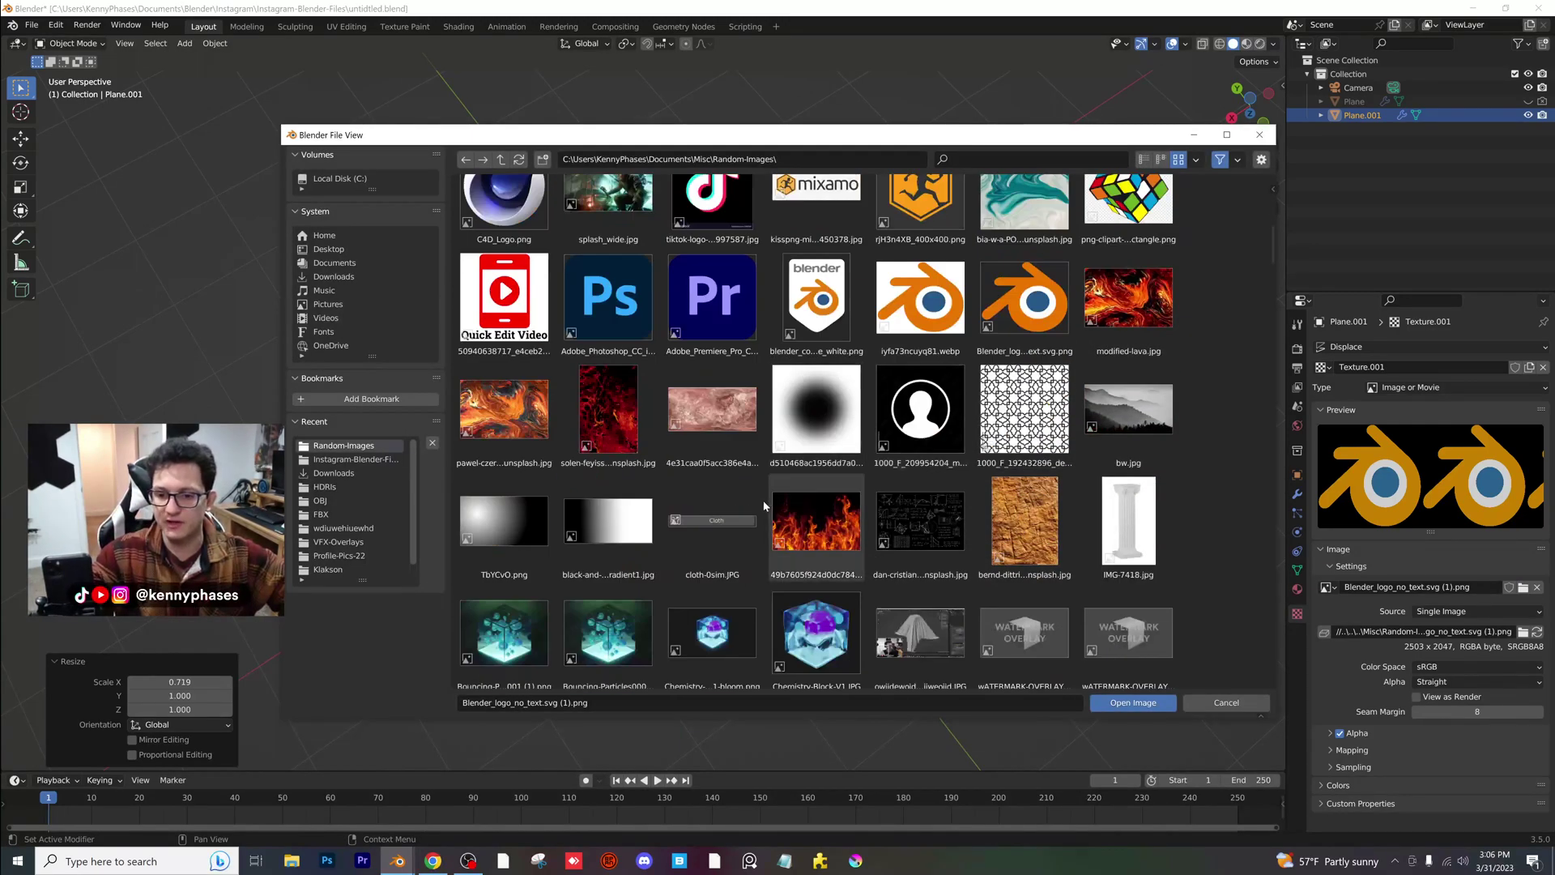
pyautogui.scroll(4, 764, 506)
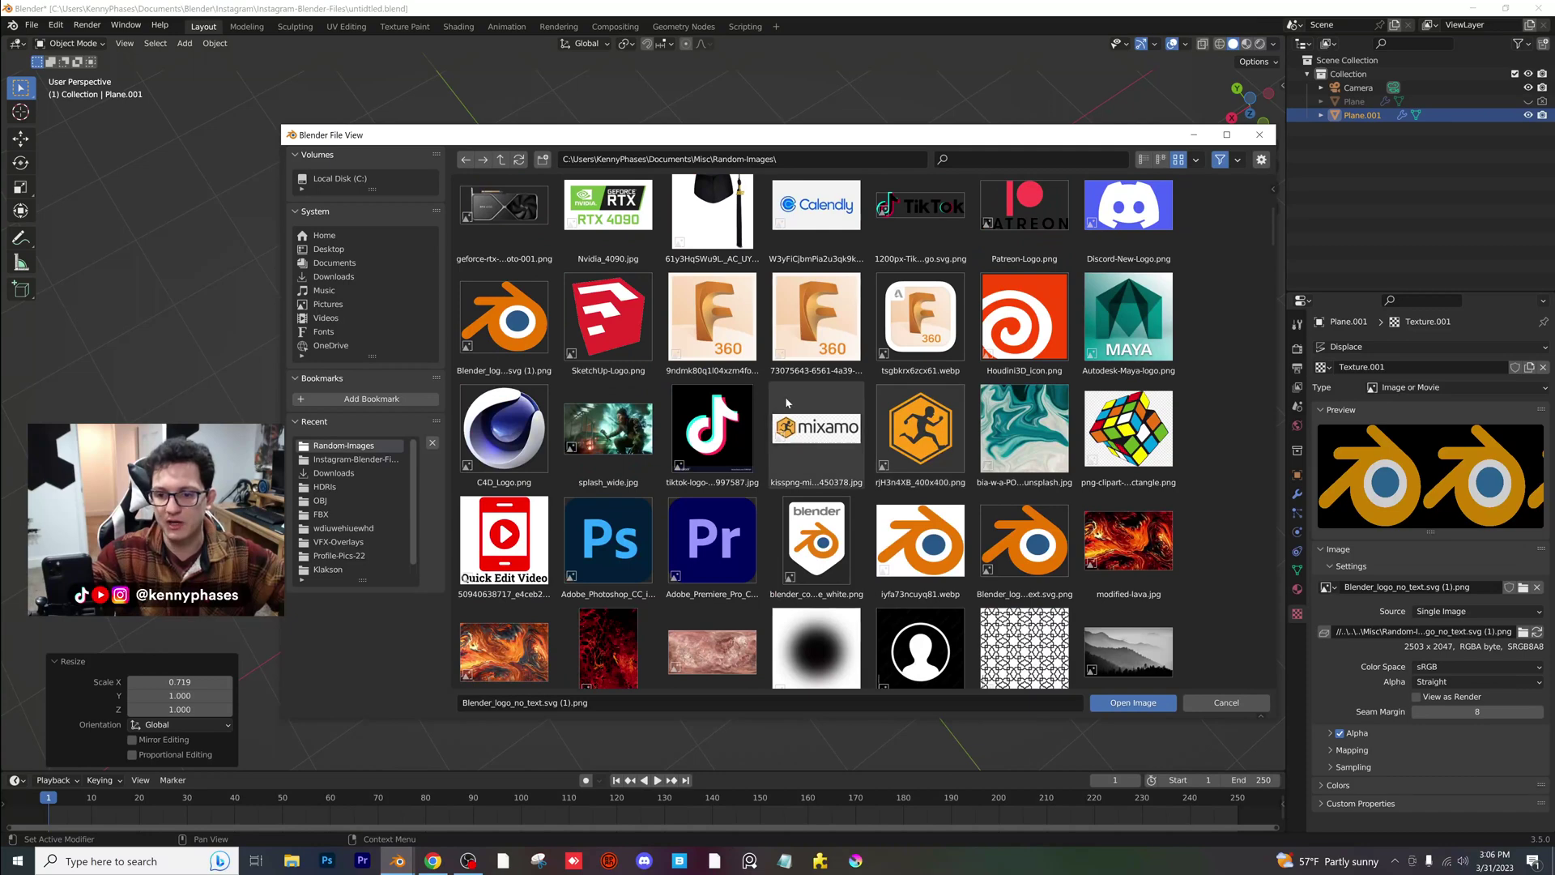
pyautogui.press('Escape')
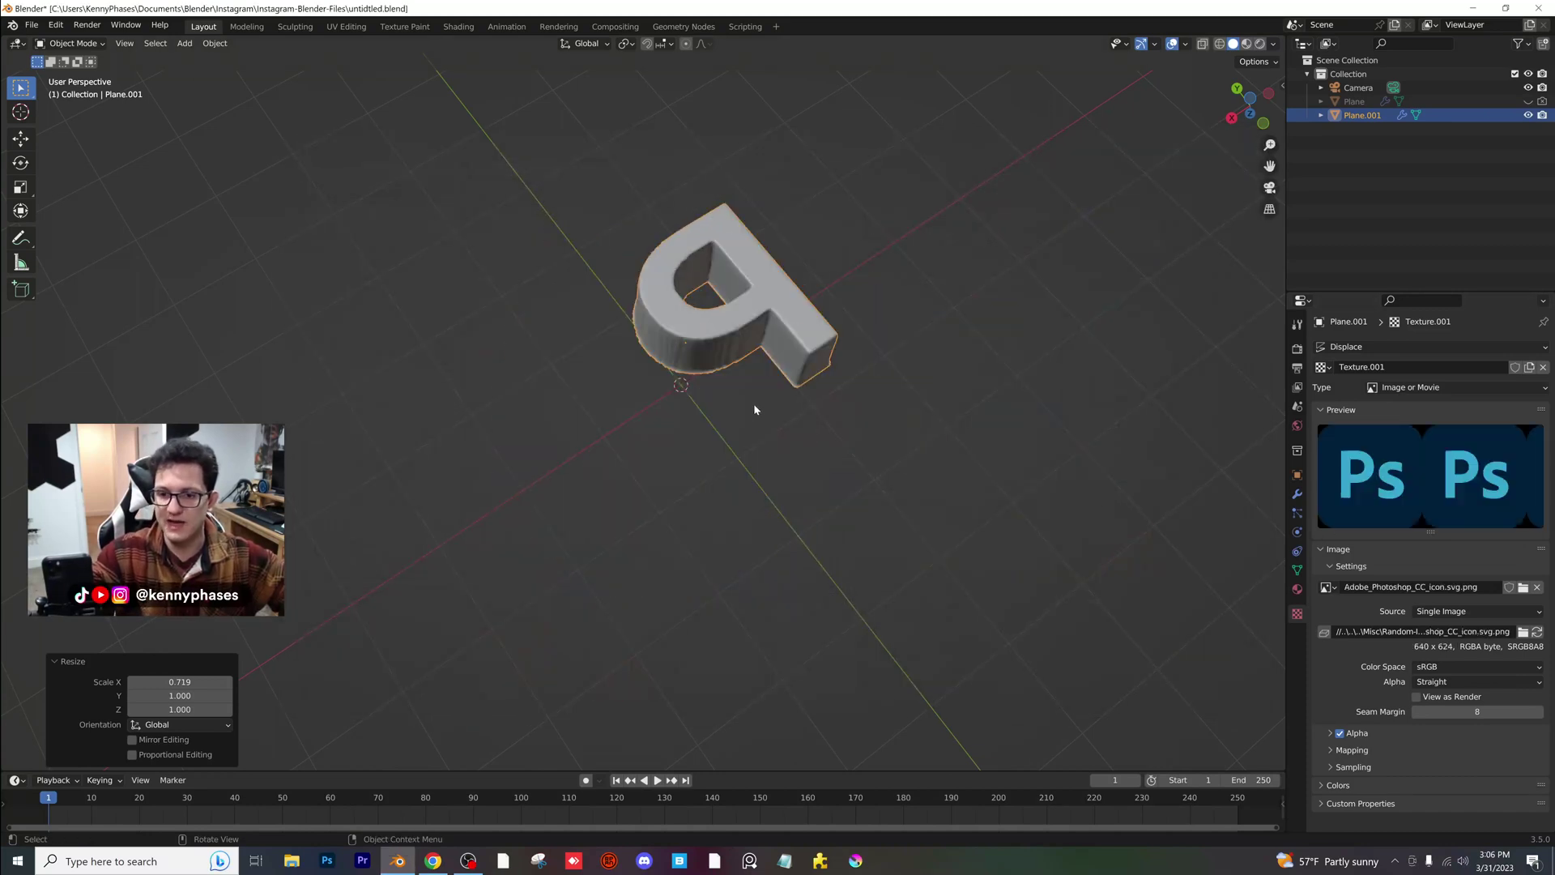
pyautogui.moveTo(716, 327); pyautogui.dragTo(702, 327, button='middle')
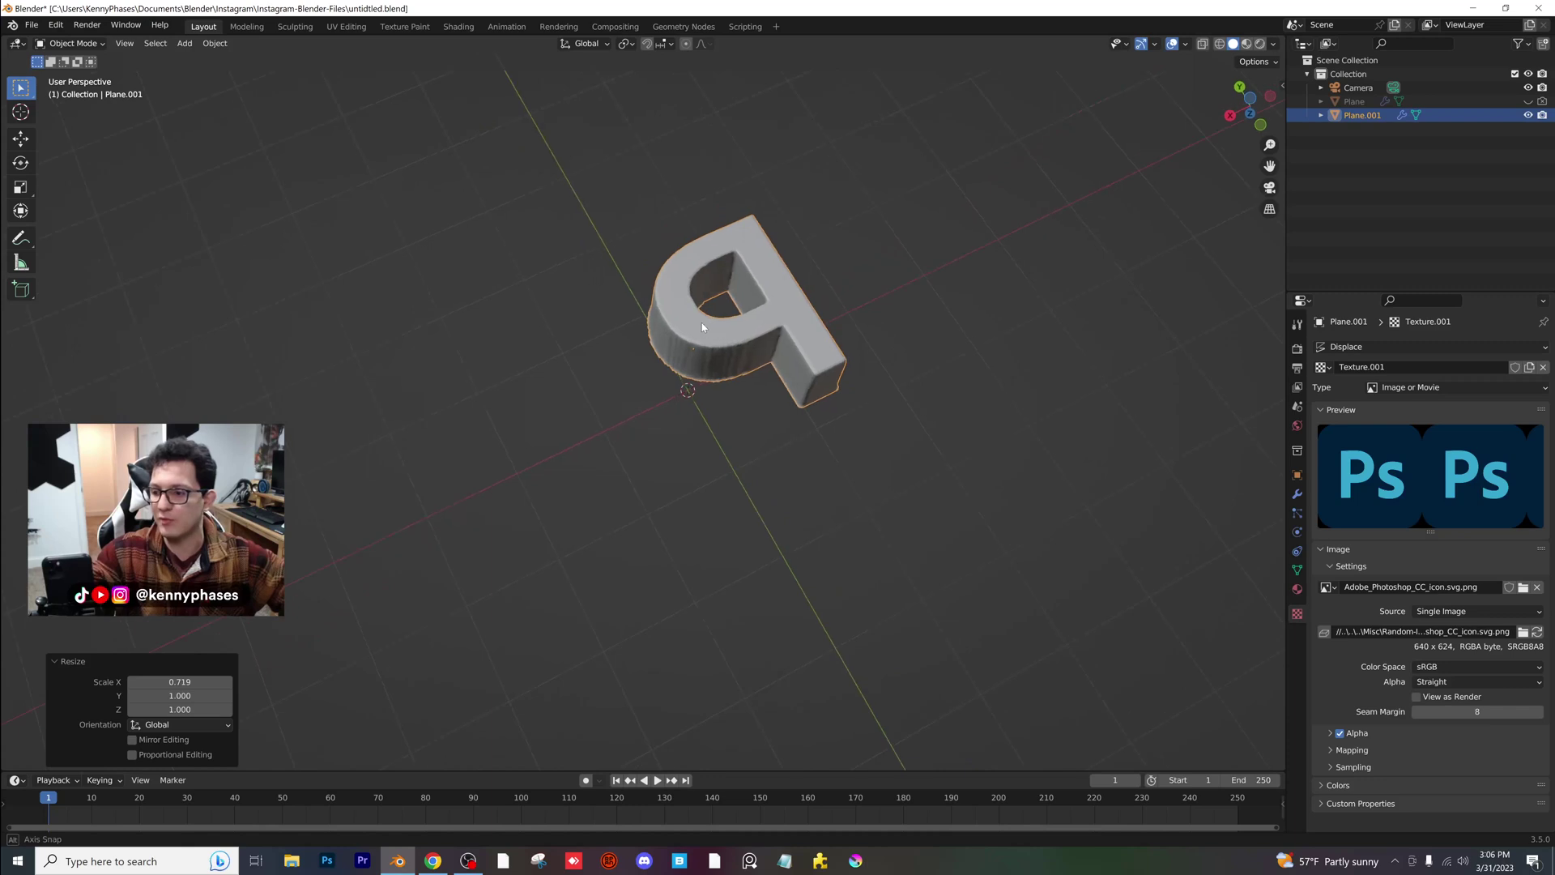
# - Turn off Remove Disconnected in the Remesh modifier and inspect the Photoshop letters from several angles
pyautogui.click(1297, 494)
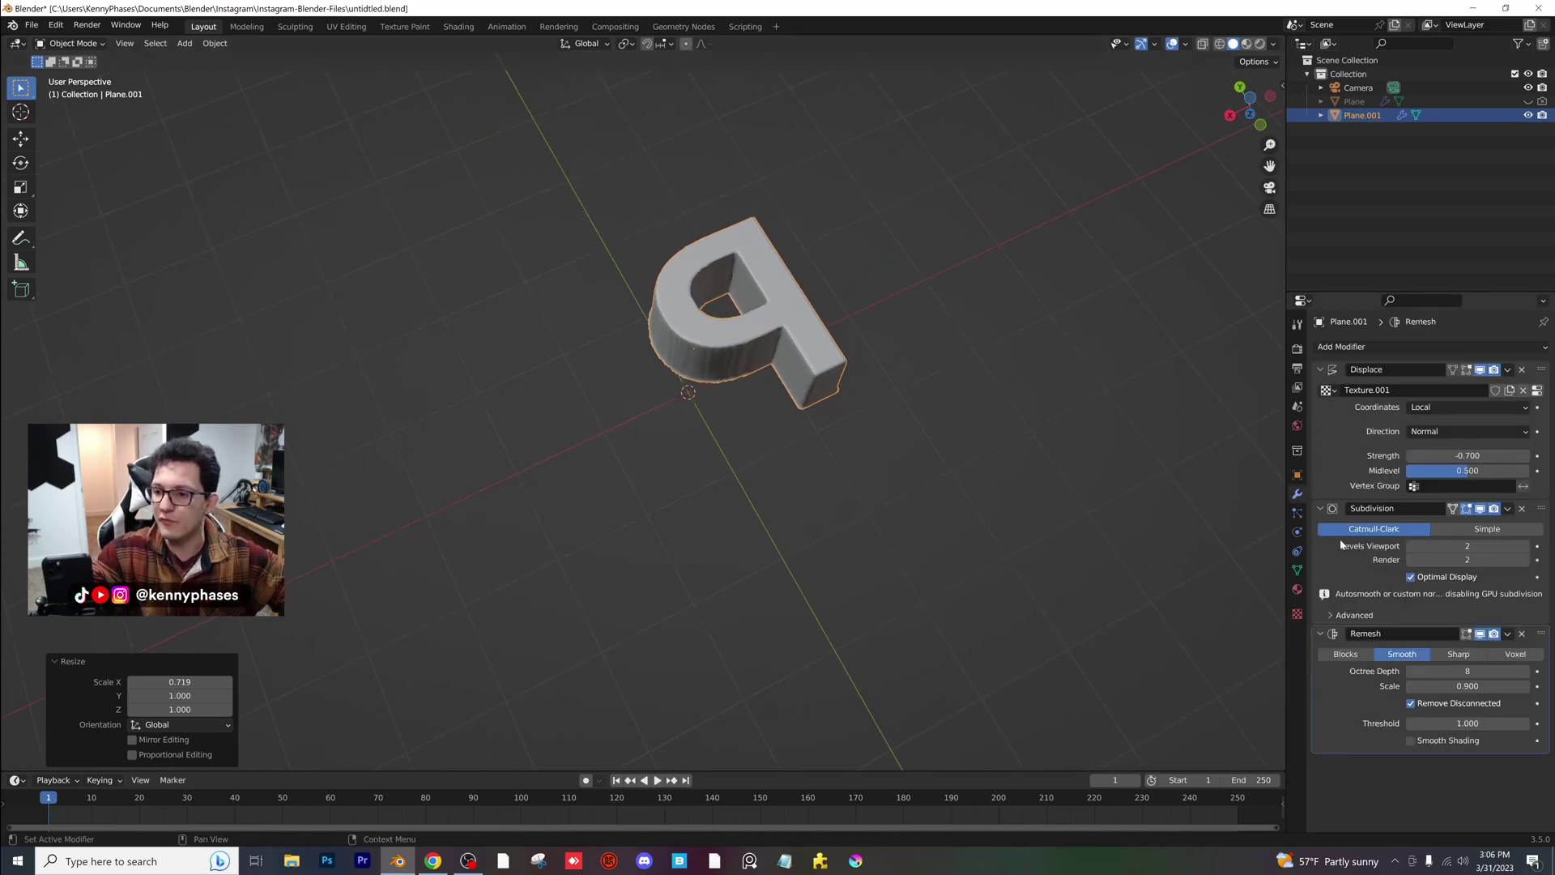
pyautogui.click(1411, 704)
pyautogui.moveTo(1075, 578); pyautogui.dragTo(757, 465, button='middle')
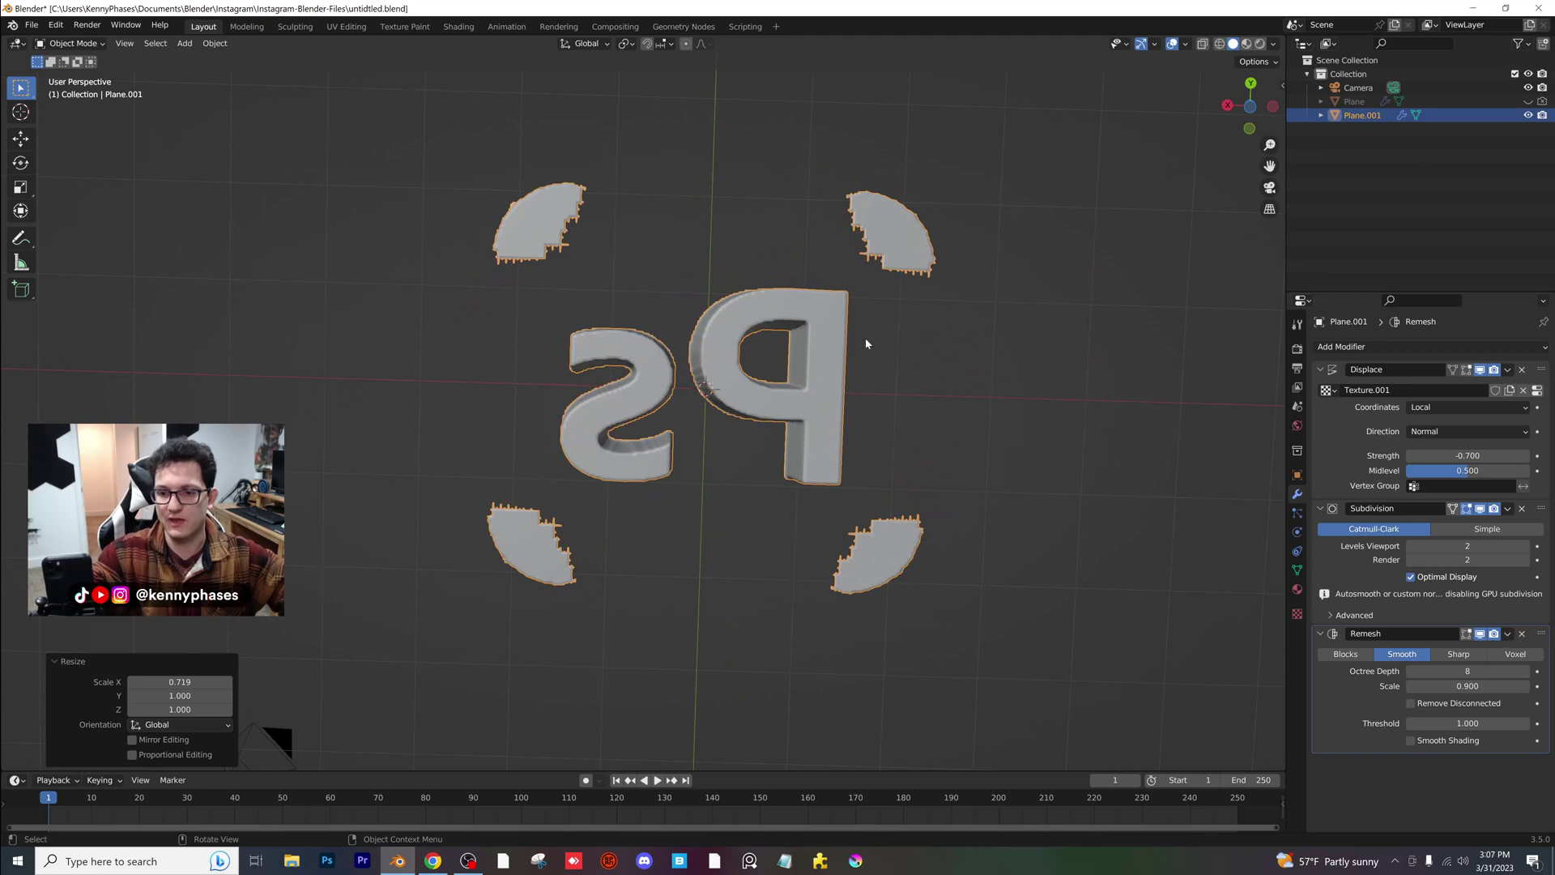
pyautogui.moveTo(849, 310); pyautogui.dragTo(799, 257, button='middle')
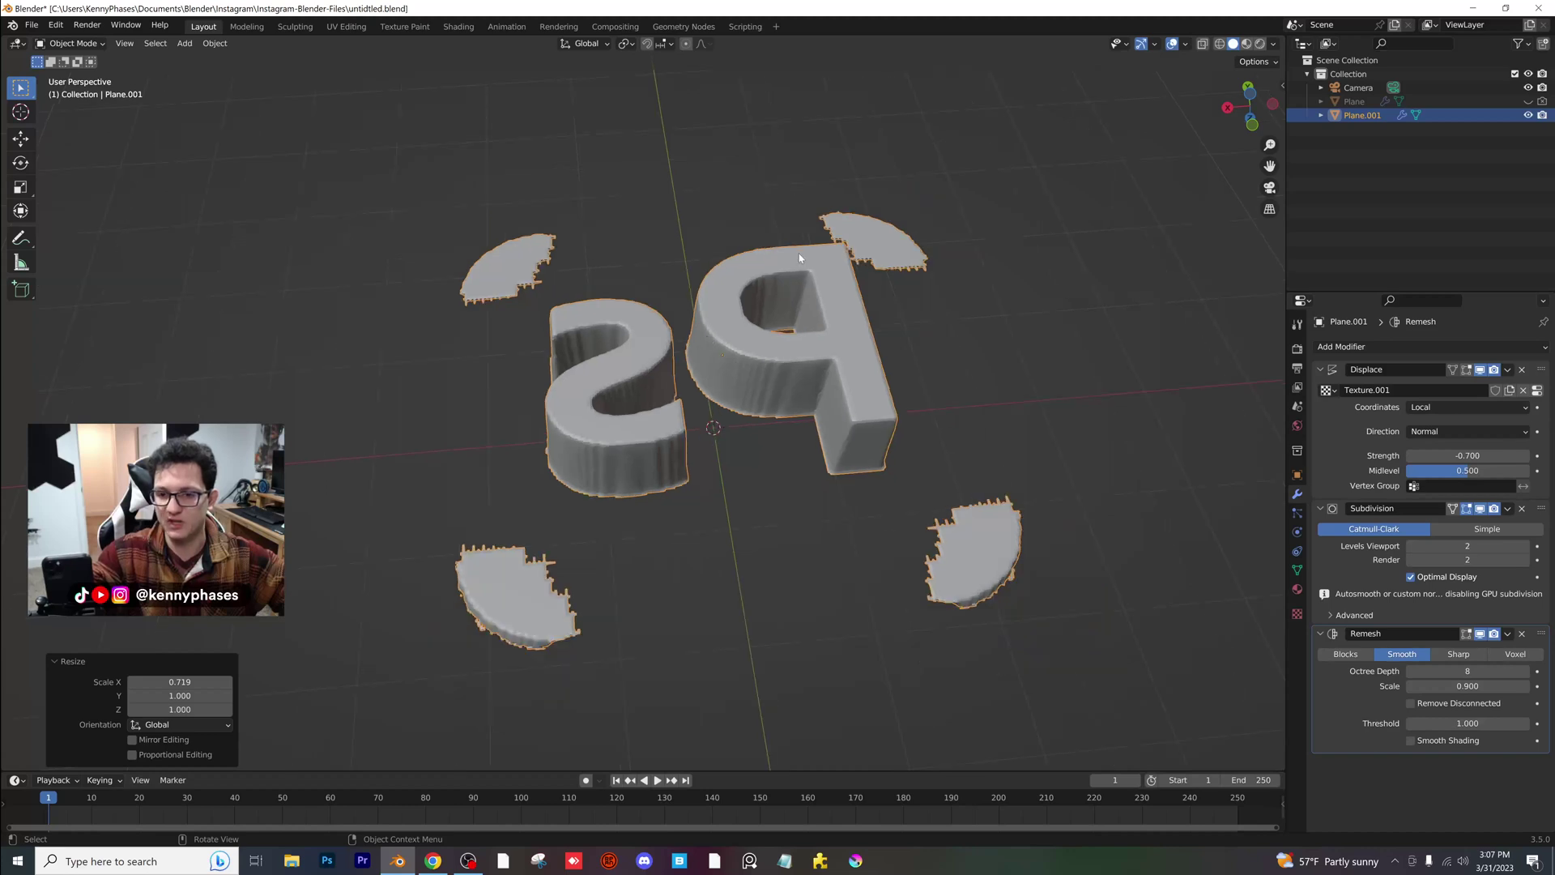
pyautogui.moveTo(759, 334); pyautogui.dragTo(797, 389, button='middle')
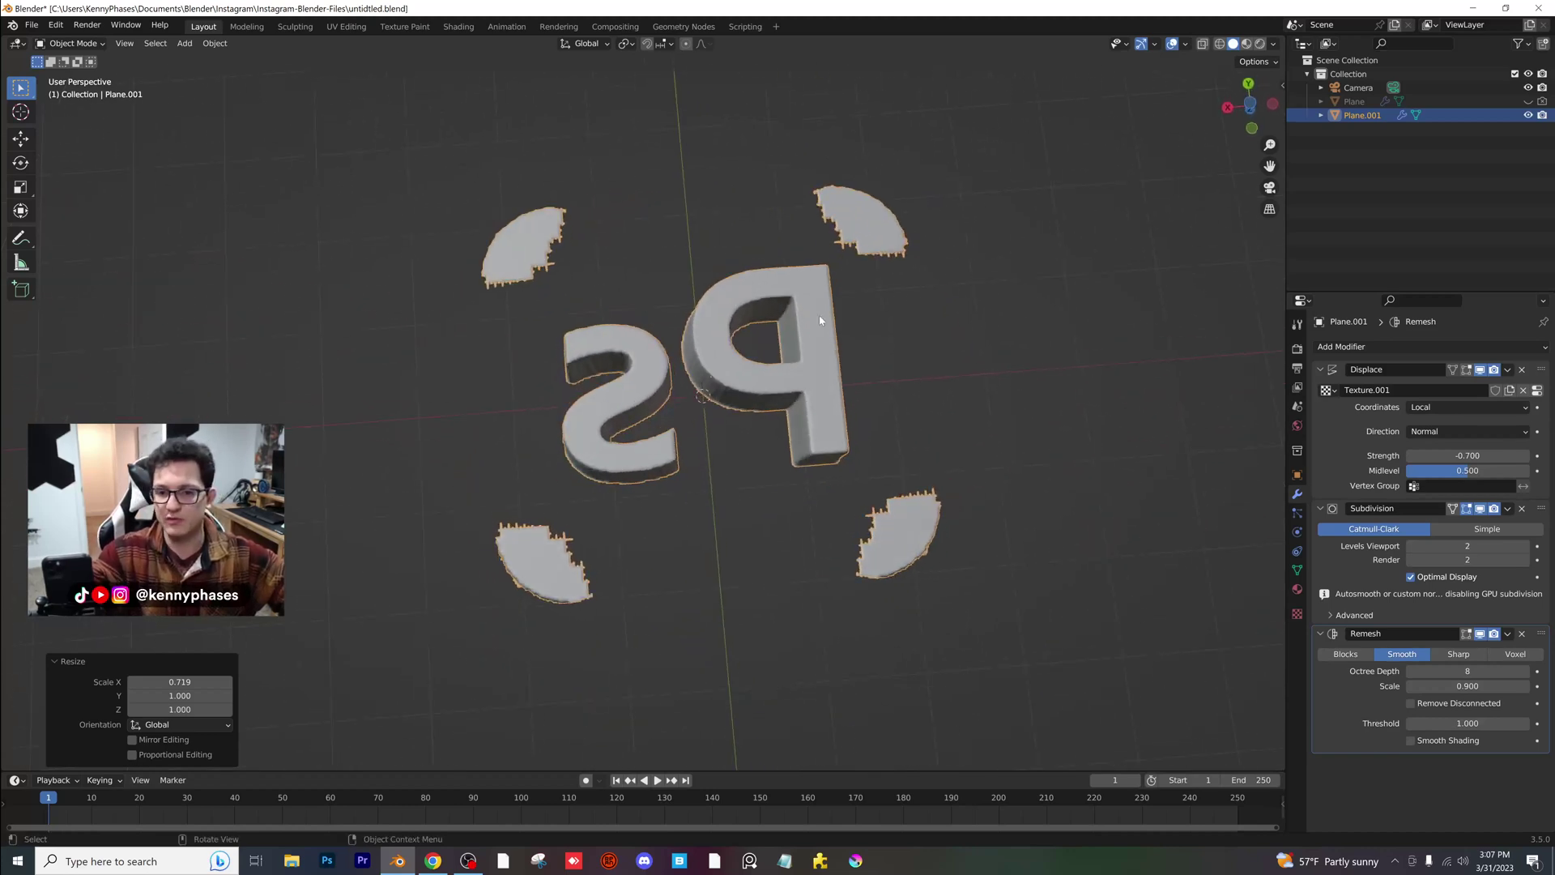
# - Replace the displacement texture's image with the red-and-white neon sneaker photo from the Random-Images folder and inspect the relief
pyautogui.click(1298, 612)
pyautogui.click(1523, 587)
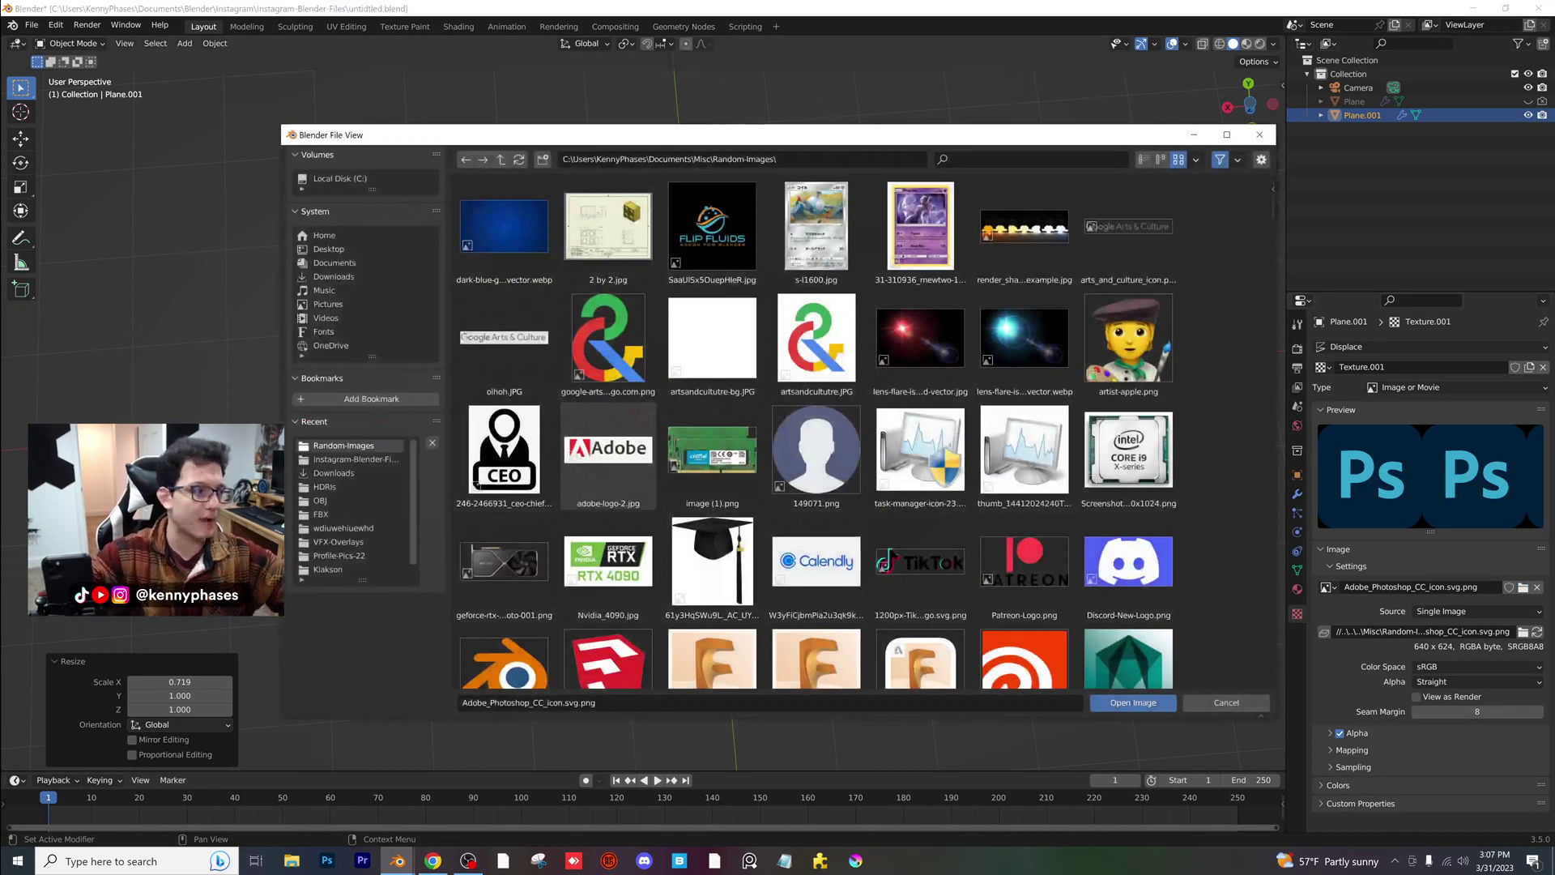
pyautogui.scroll(-3, 626, 464)
pyautogui.scroll(-10, 626, 464)
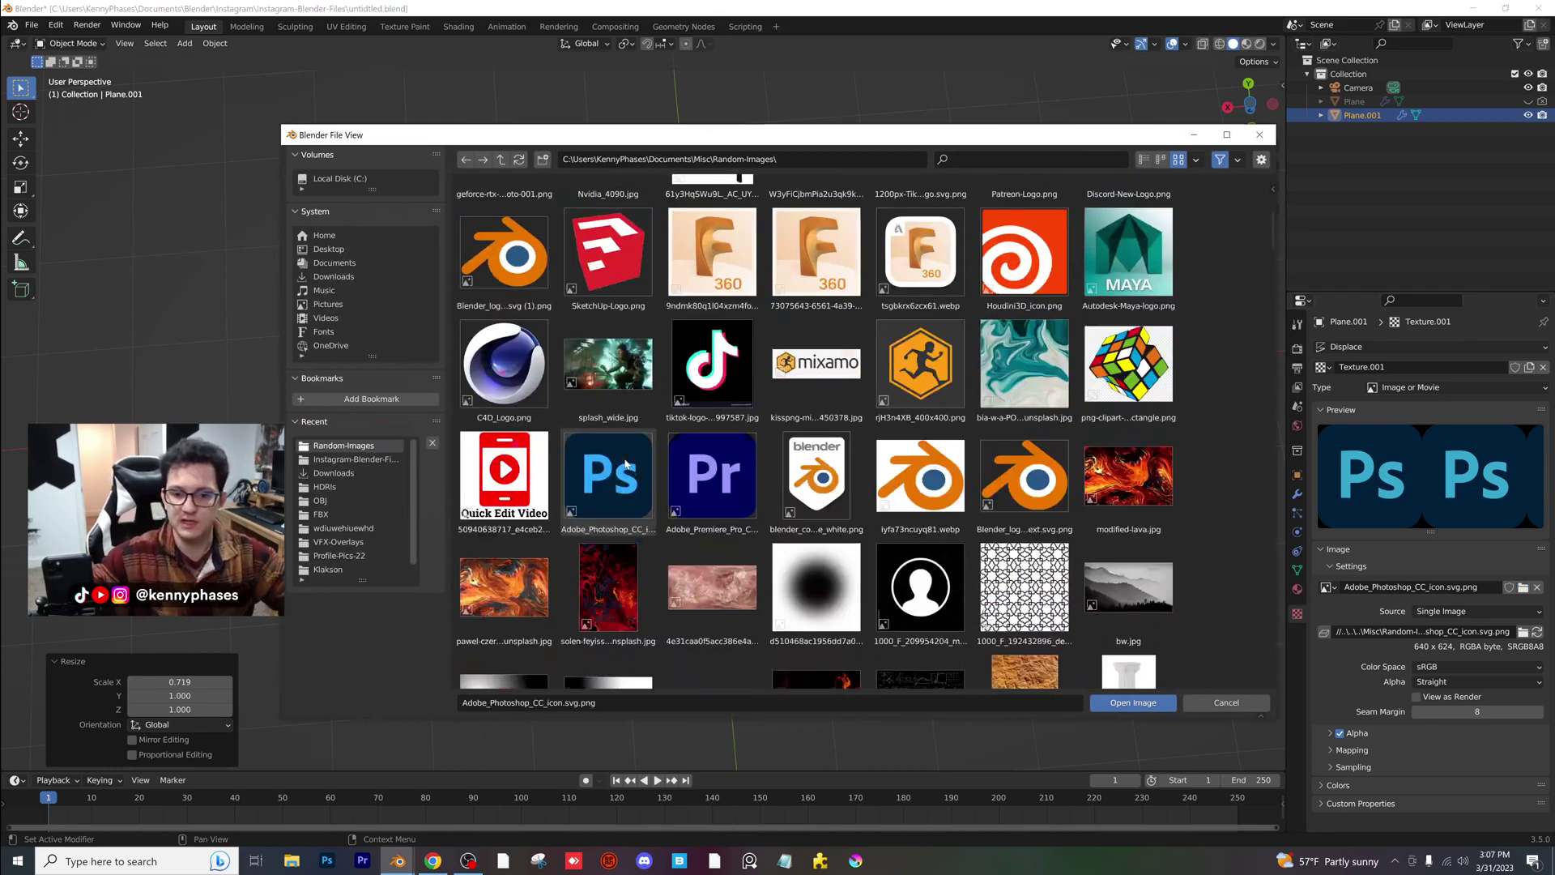
pyautogui.scroll(-15, 623, 460)
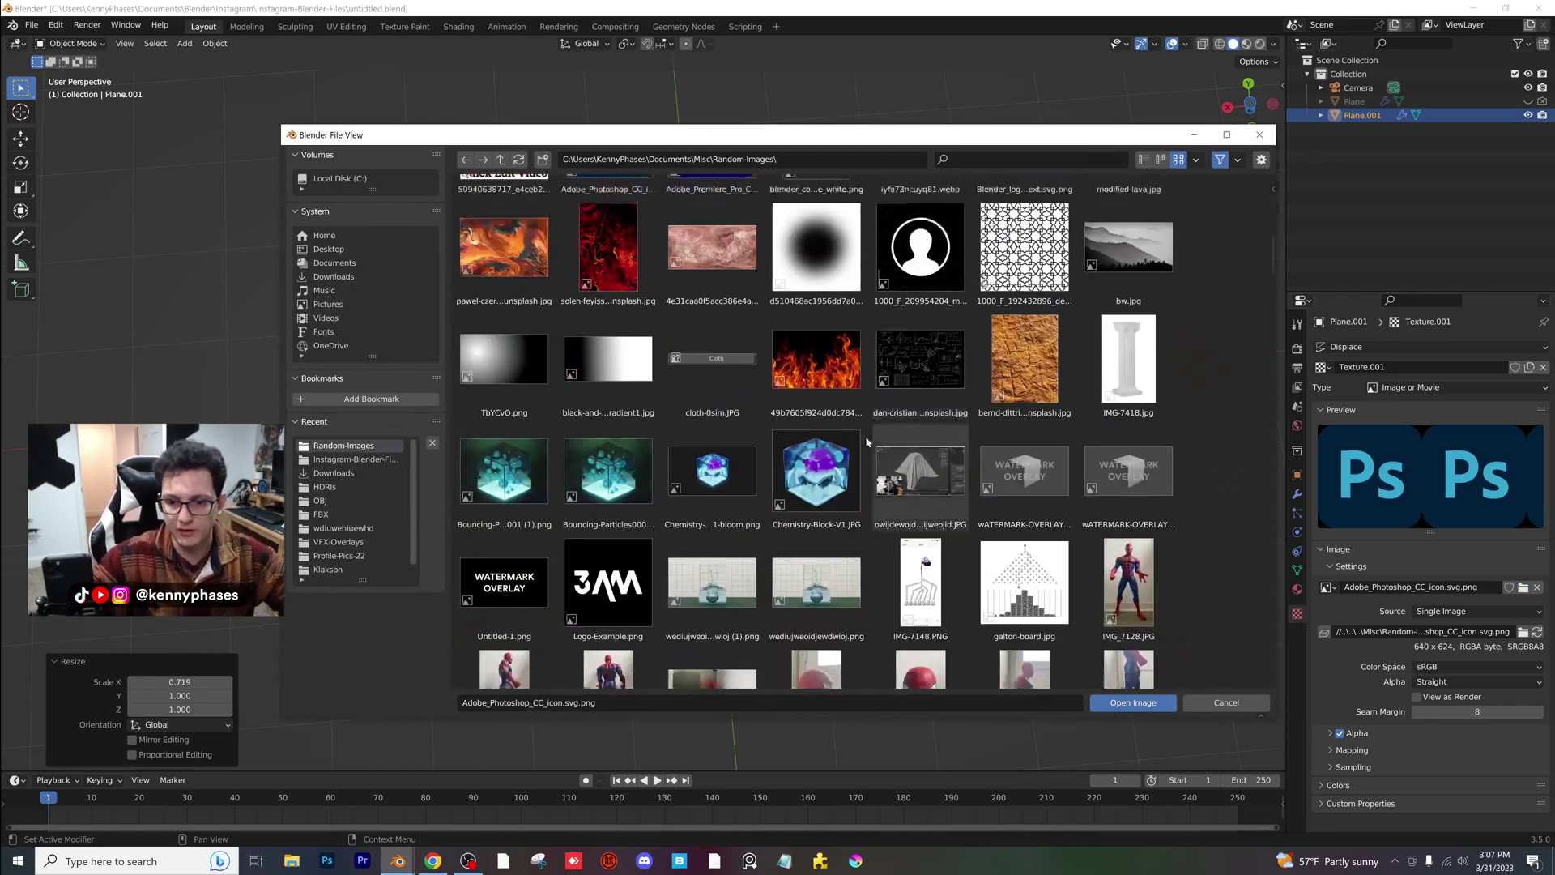
pyautogui.scroll(-20, 739, 435)
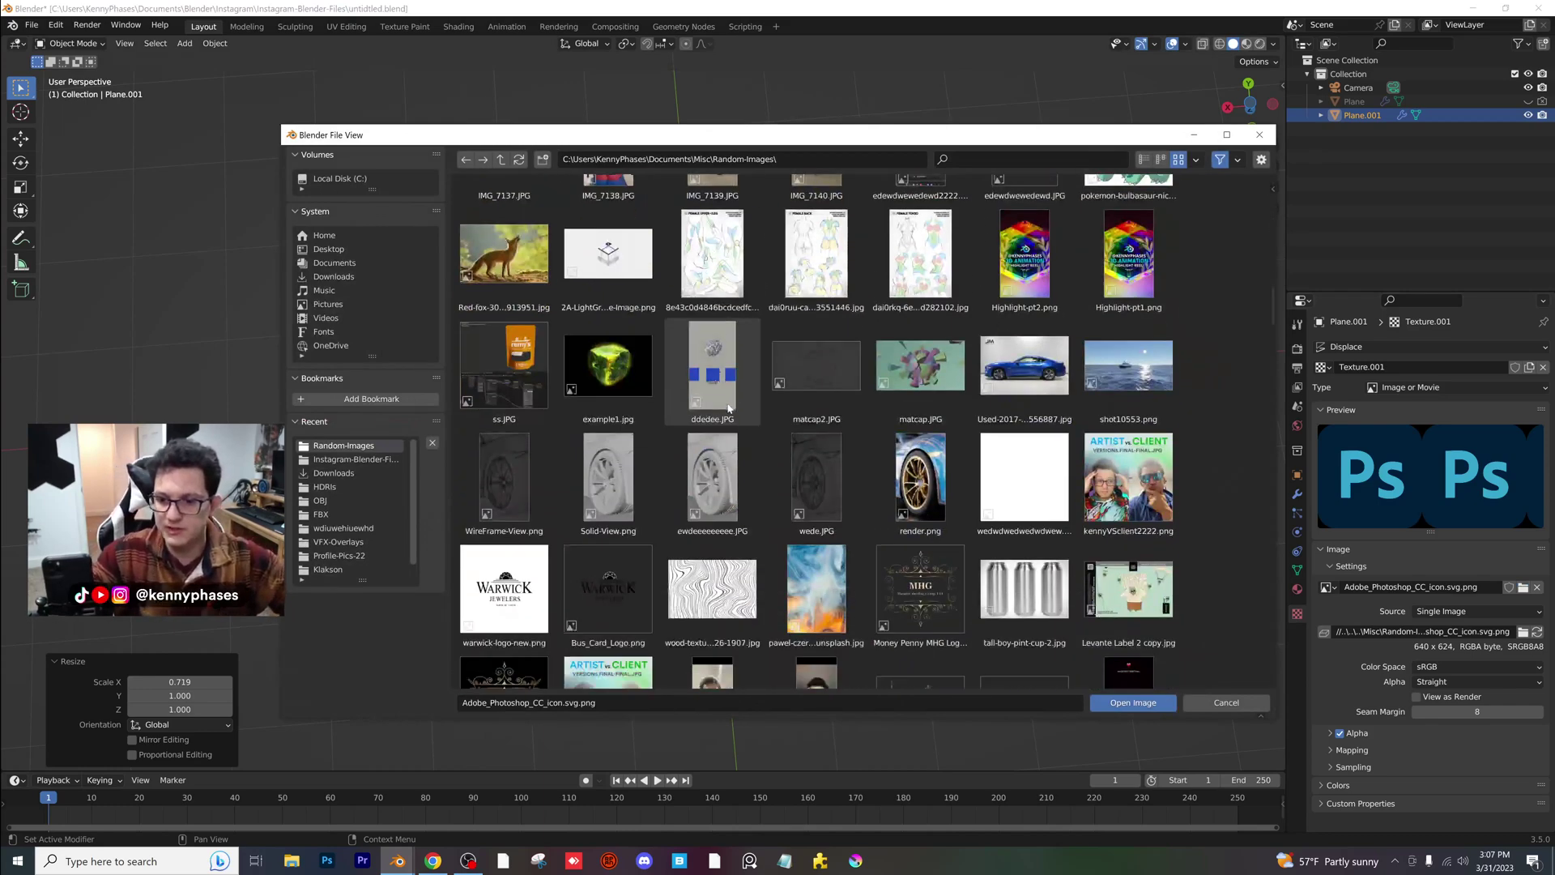
pyautogui.scroll(-3, 708, 380)
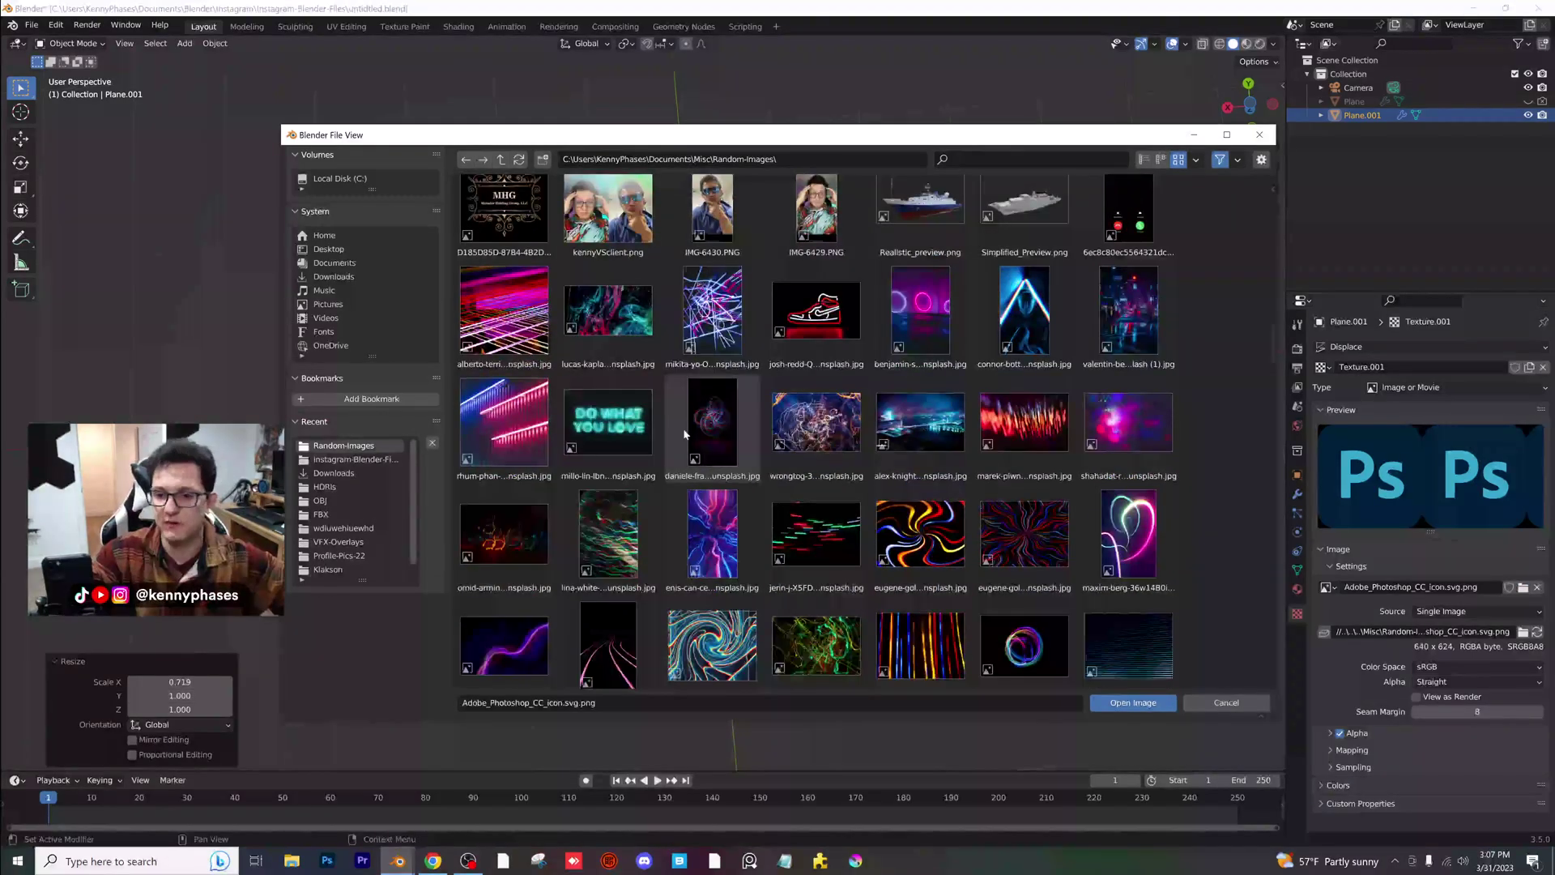
pyautogui.doubleClick(813, 318)
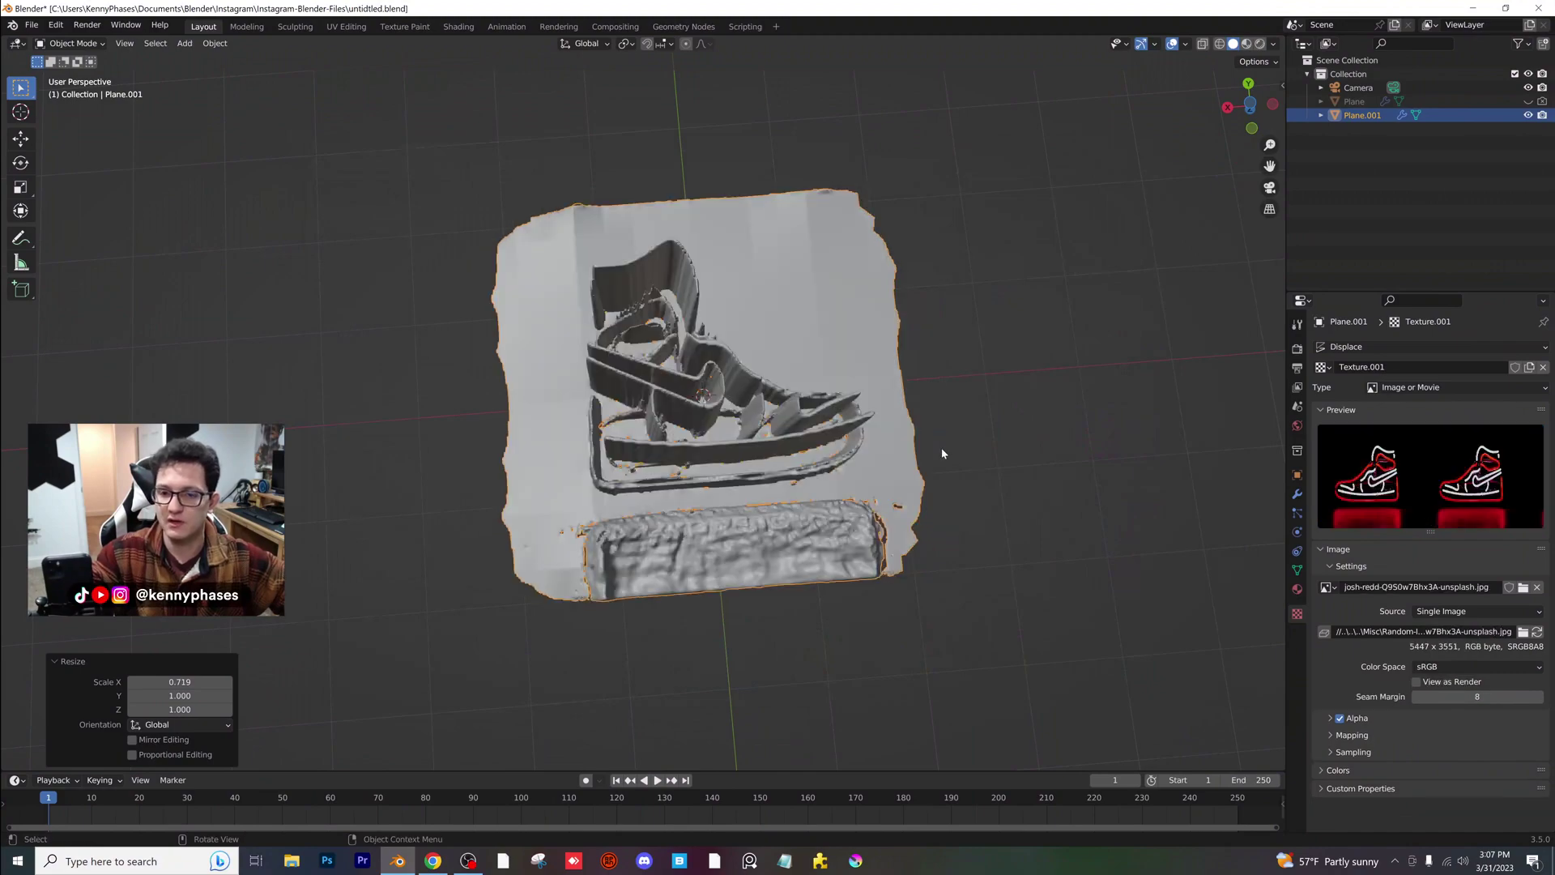
pyautogui.scroll(3, 941, 447)
pyautogui.moveTo(760, 508)
pyautogui.mouseDown(button='middle')
pyautogui.moveTo(777, 461)
pyautogui.moveTo(863, 476)
pyautogui.moveTo(761, 504)
pyautogui.moveTo(789, 510)
pyautogui.mouseUp(button='middle')
# - Replace the displacement texture's image with the maze pattern images.png and inspect the maze model from several angles
pyautogui.click(1522, 586)
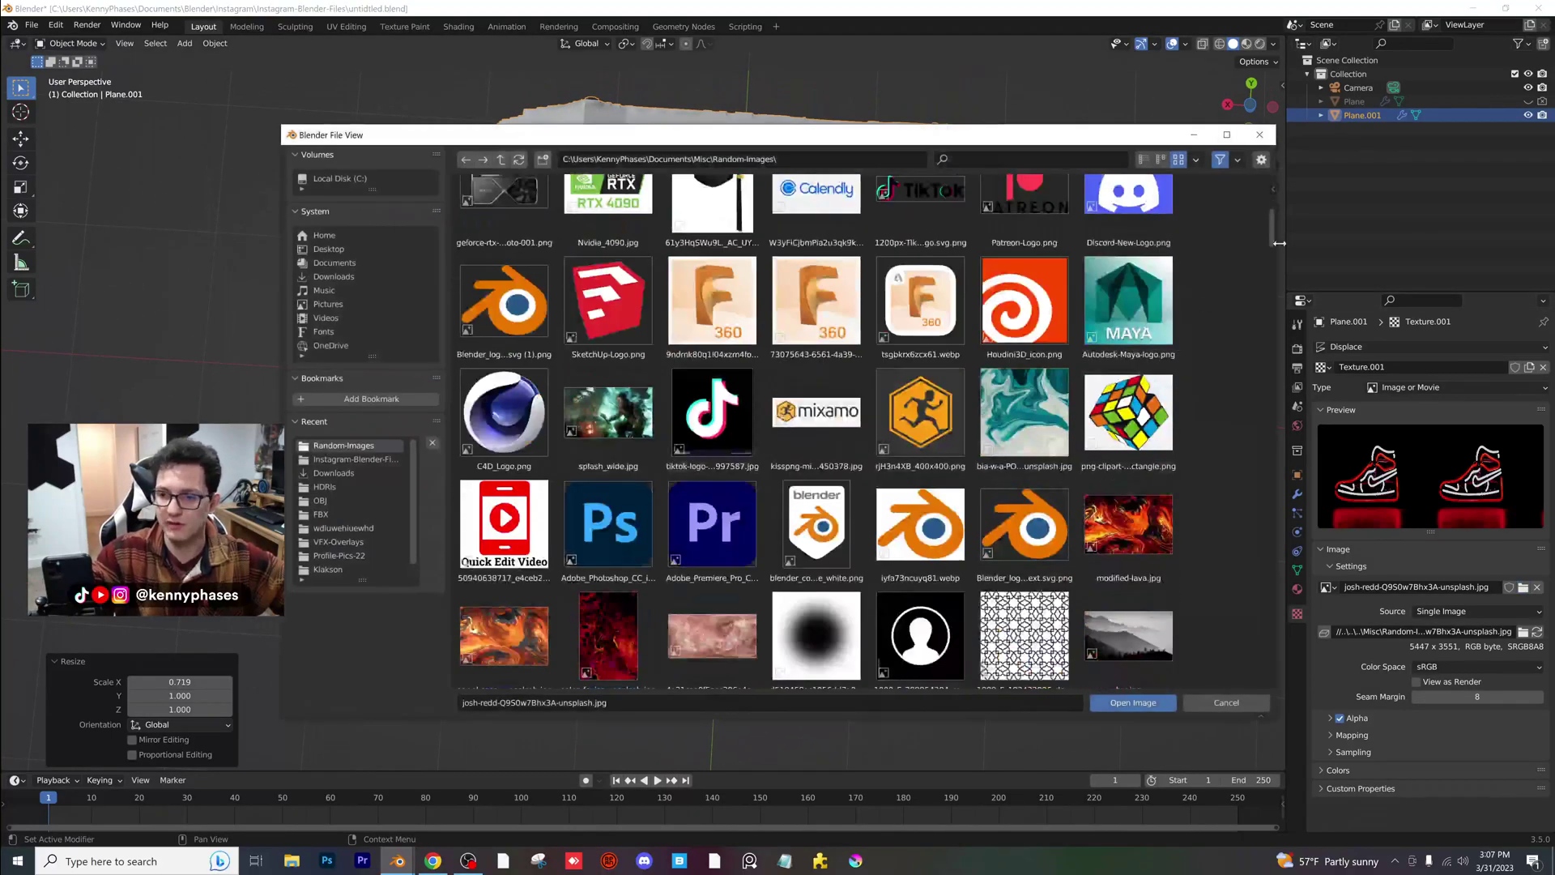
pyautogui.moveTo(1274, 241); pyautogui.dragTo(1228, 662)
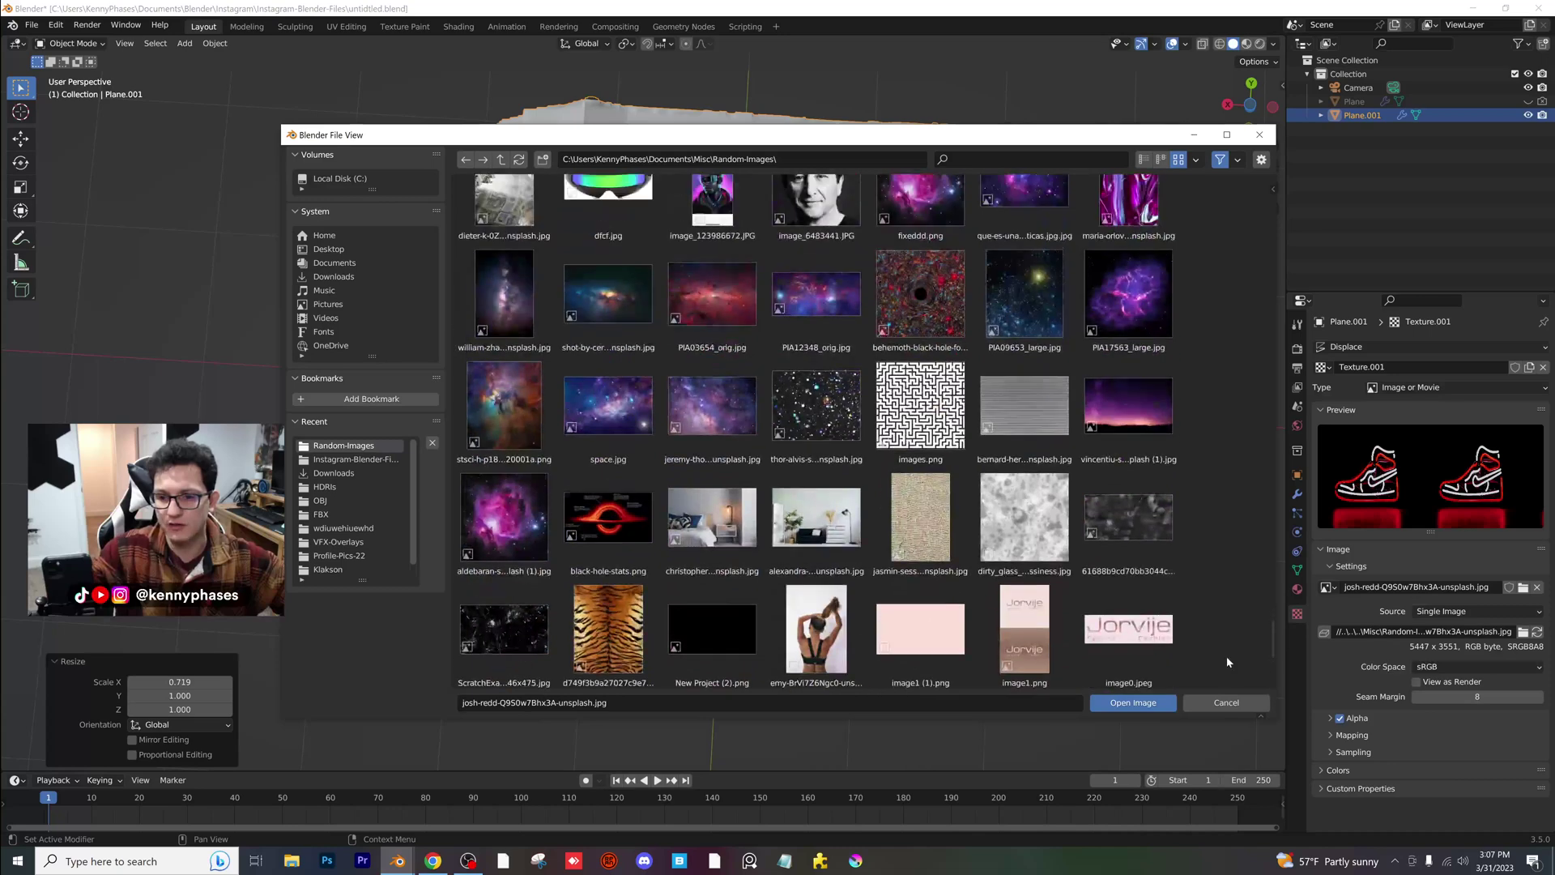
pyautogui.scroll(-1, 1226, 662)
pyautogui.click(1226, 702)
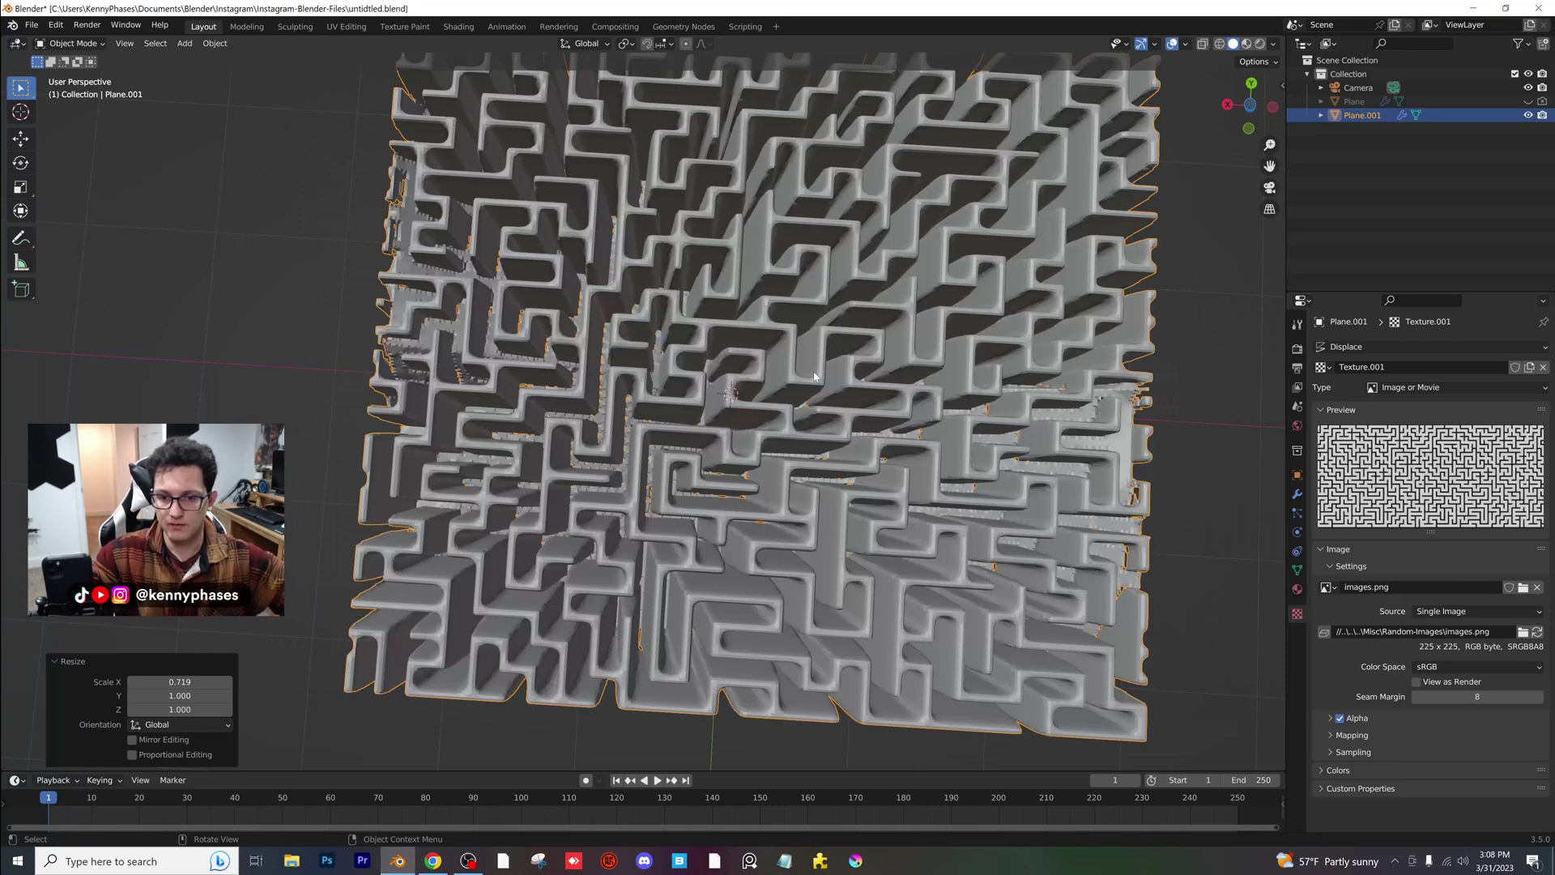
pyautogui.scroll(-4, 292, 740)
pyautogui.moveTo(567, 567); pyautogui.dragTo(788, 391, button='middle')
pyautogui.scroll(3, 693, 362)
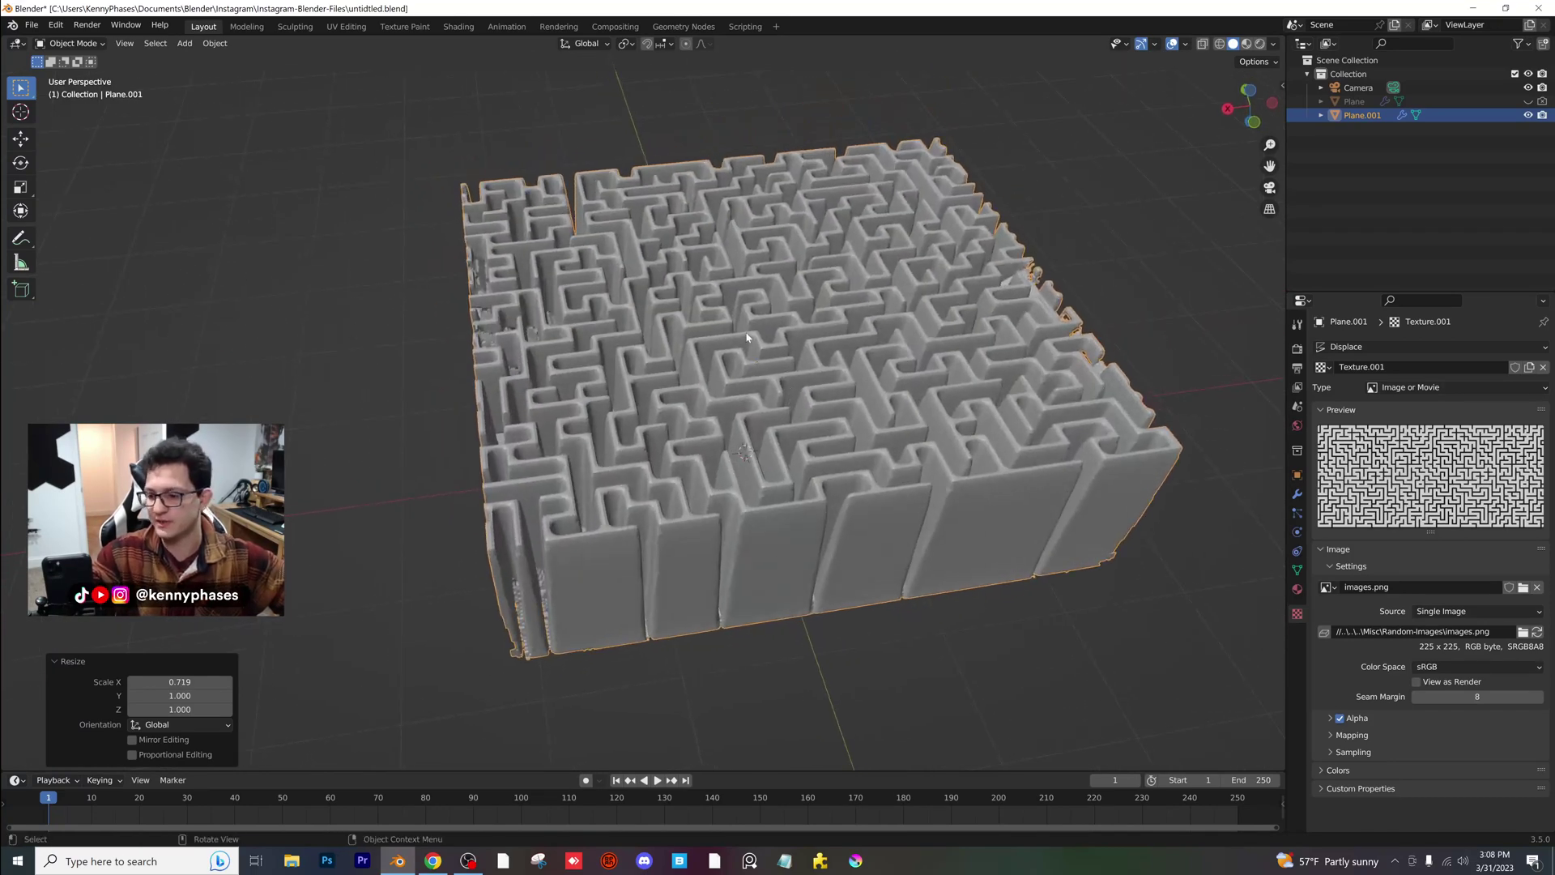
pyautogui.moveTo(810, 376)
pyautogui.mouseDown(button='middle')
pyautogui.moveTo(658, 392)
pyautogui.moveTo(789, 375)
pyautogui.mouseUp(button='middle')
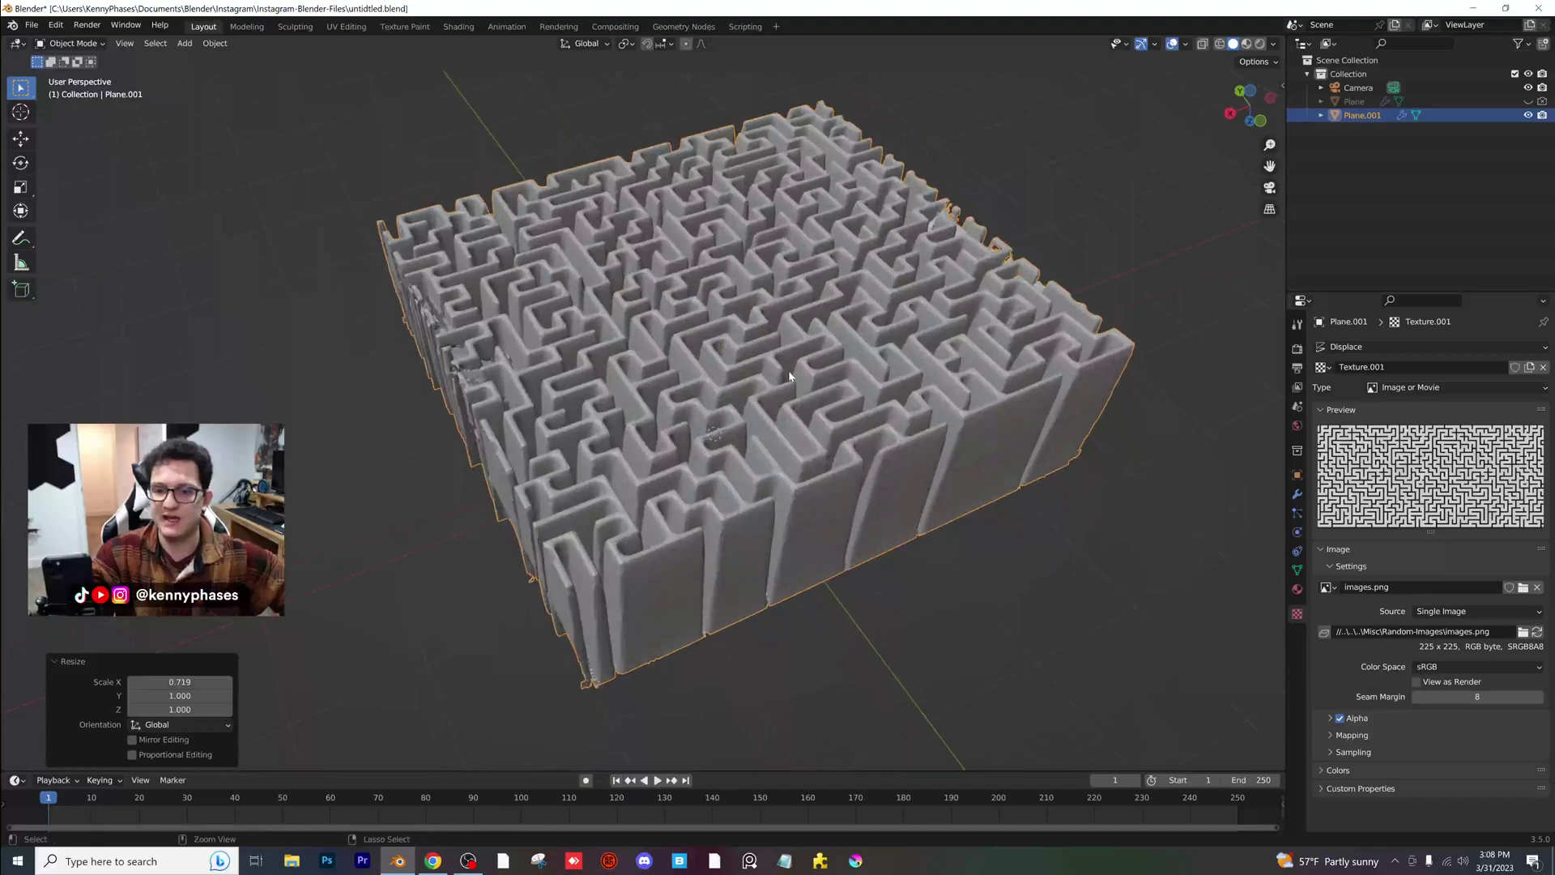
pyautogui.moveTo(890, 405); pyautogui.dragTo(1114, 520, button='middle')
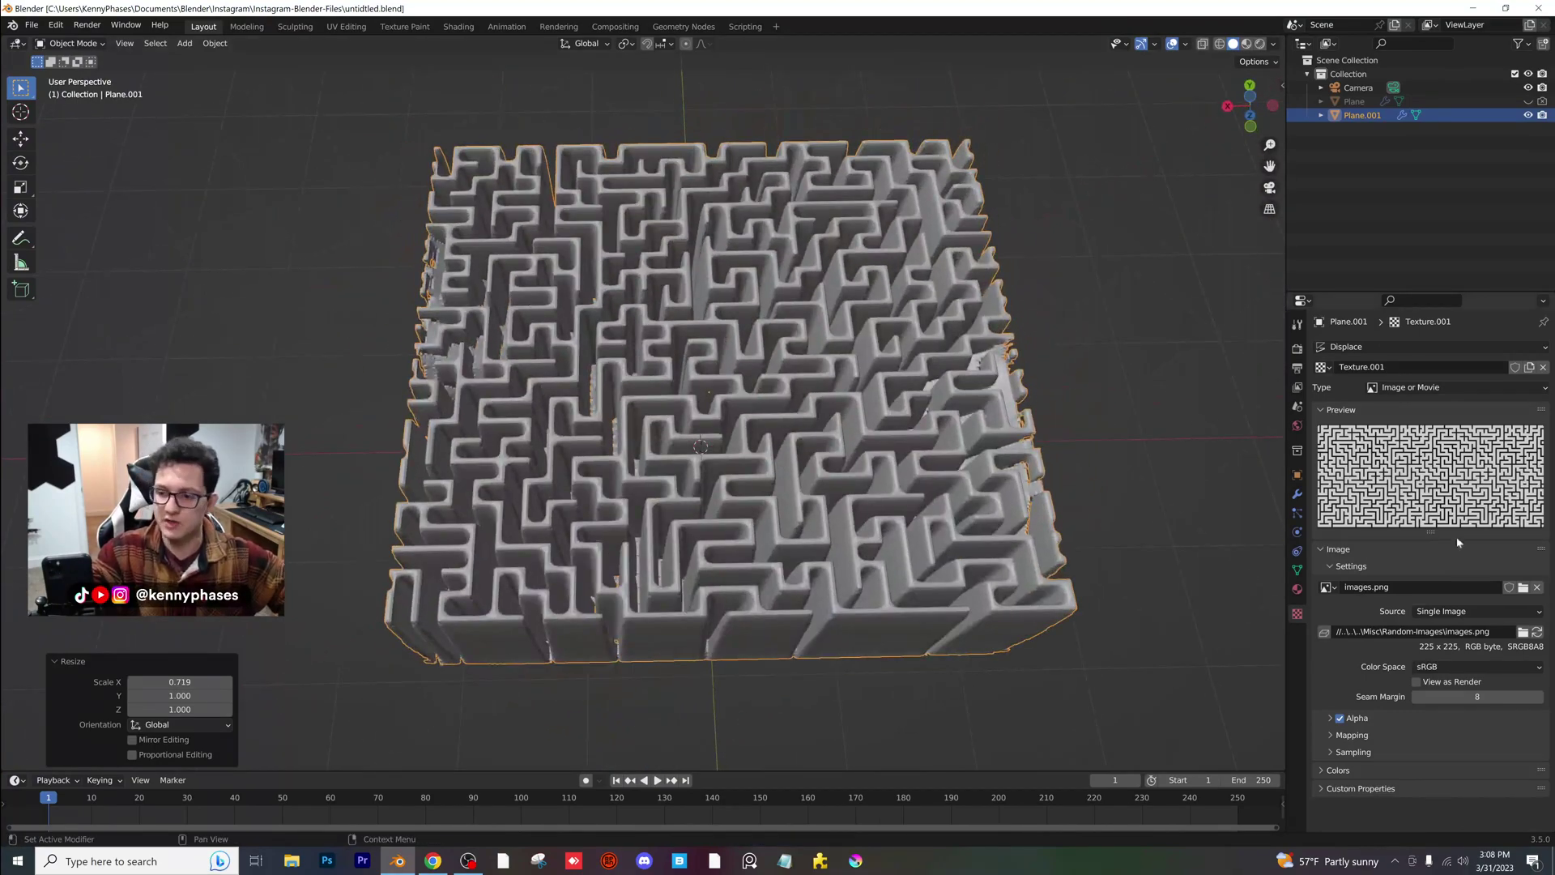
# - Load Logo-Example.png, the white 3AM logo on black, as the displacement texture's image
pyautogui.click(1523, 588)
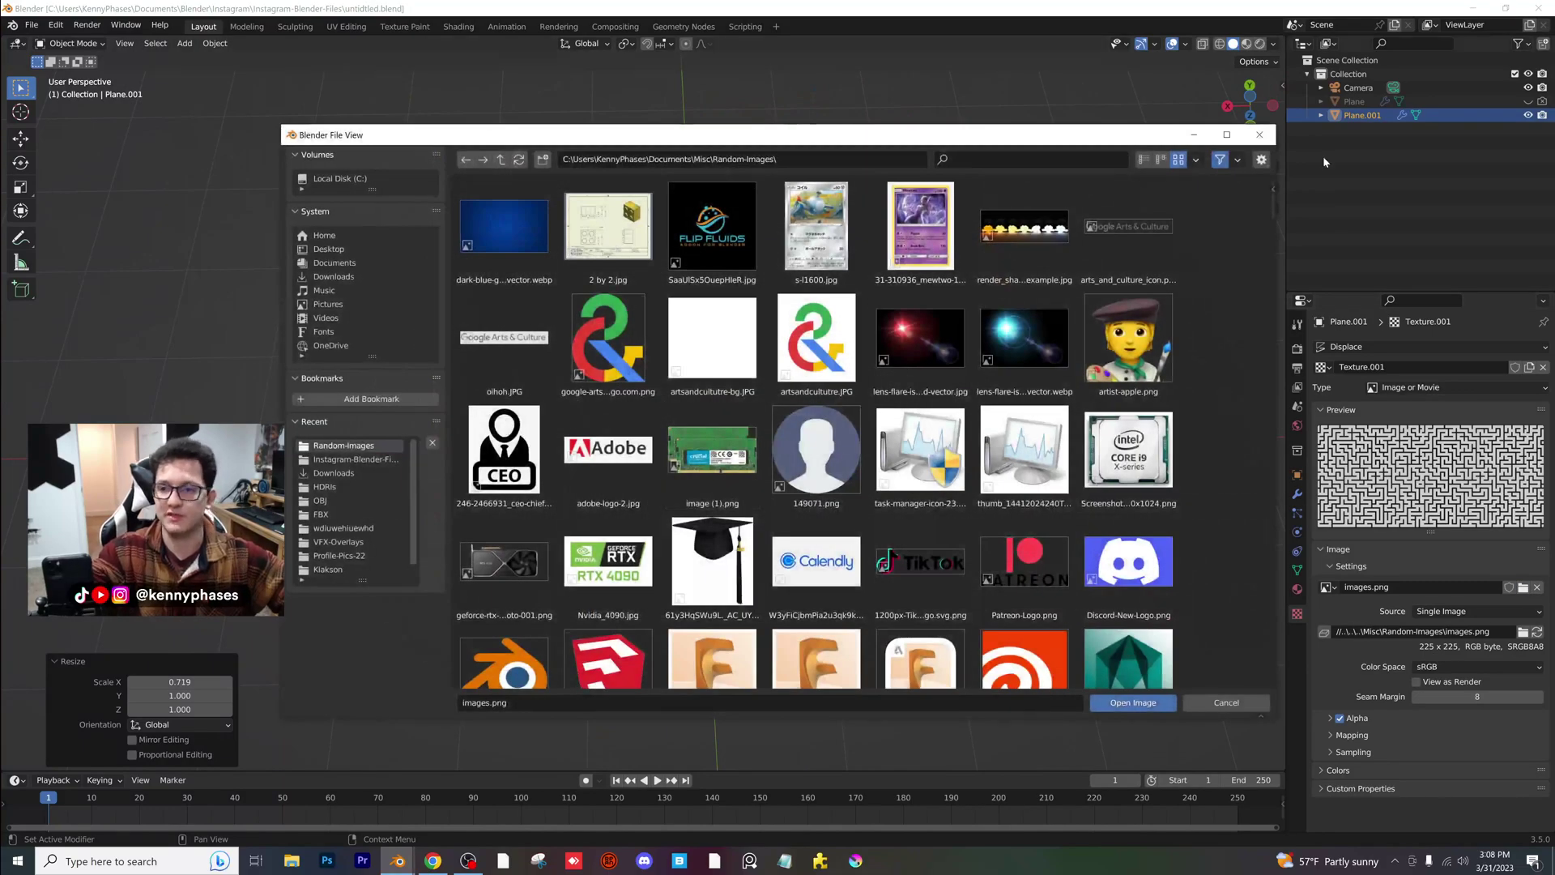
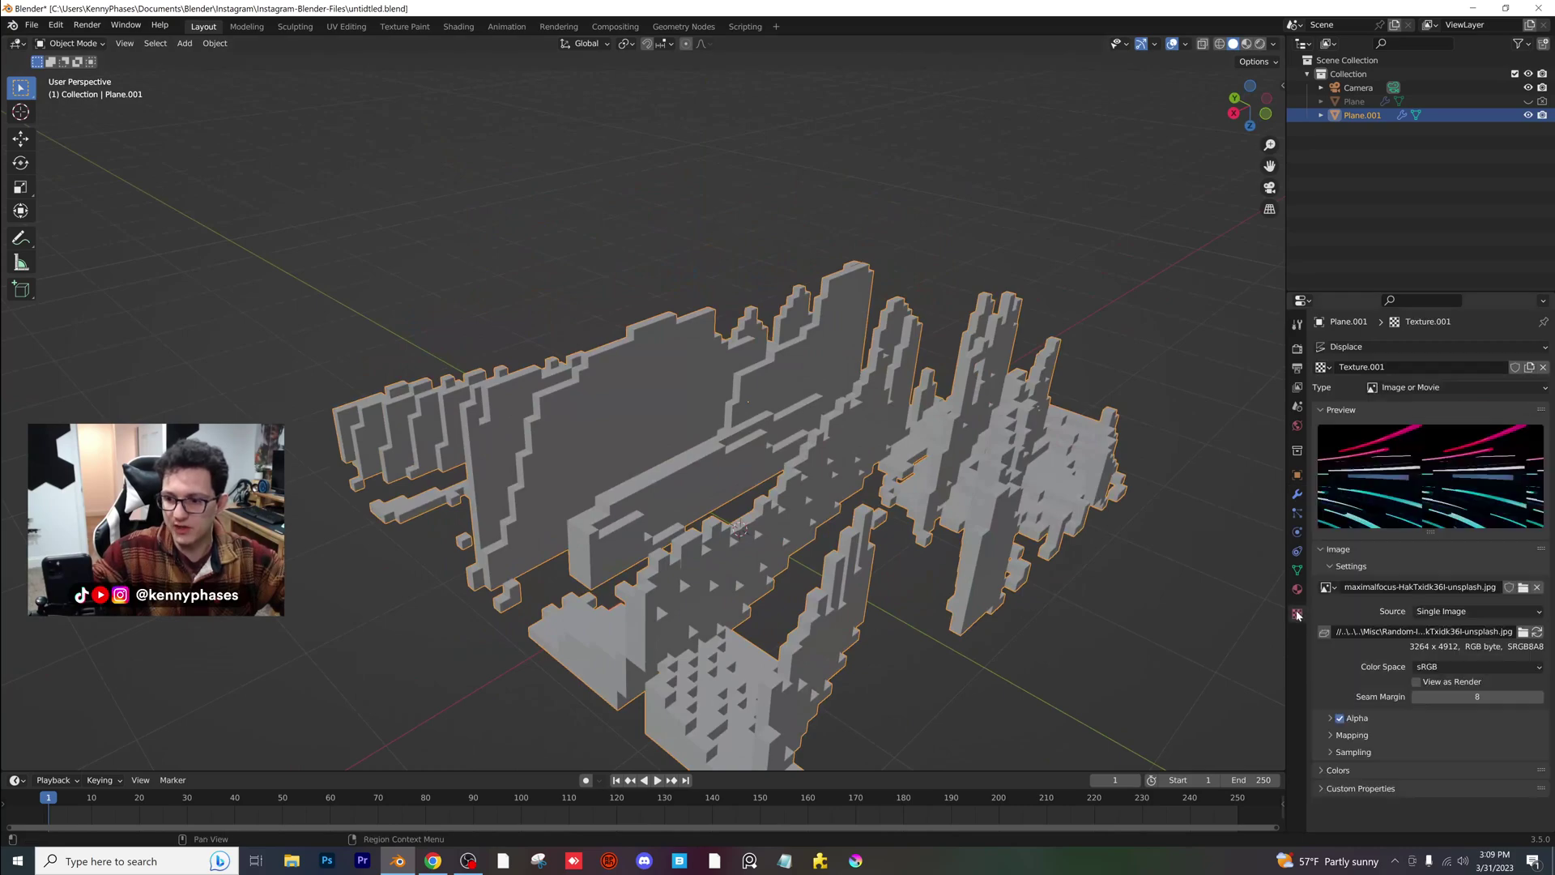
pyautogui.click(1525, 587)
pyautogui.scroll(-10, 735, 577)
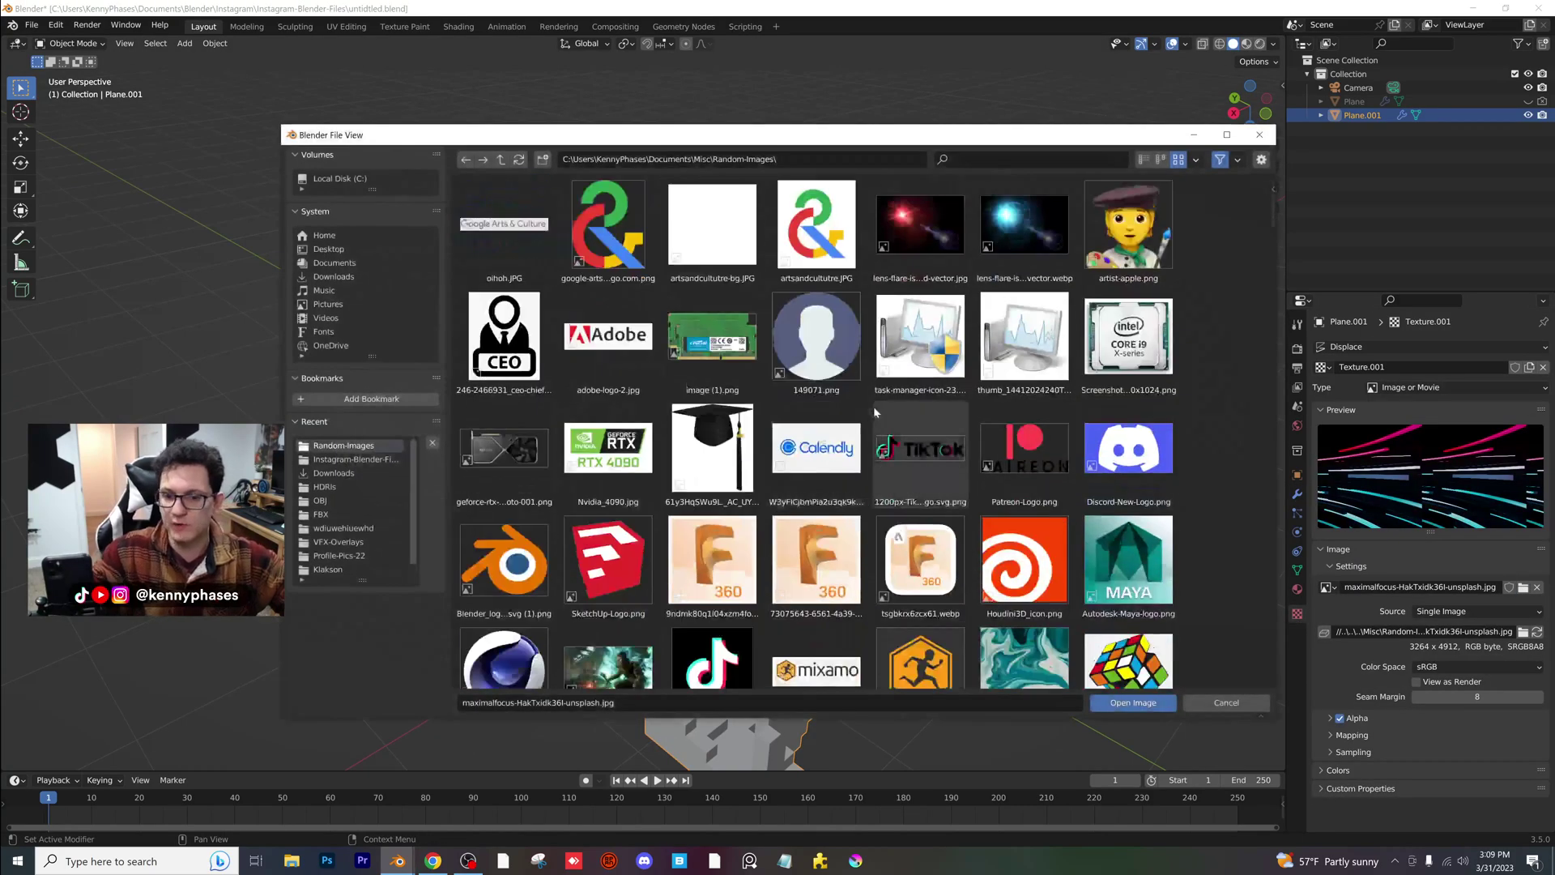
pyautogui.scroll(-2, 737, 578)
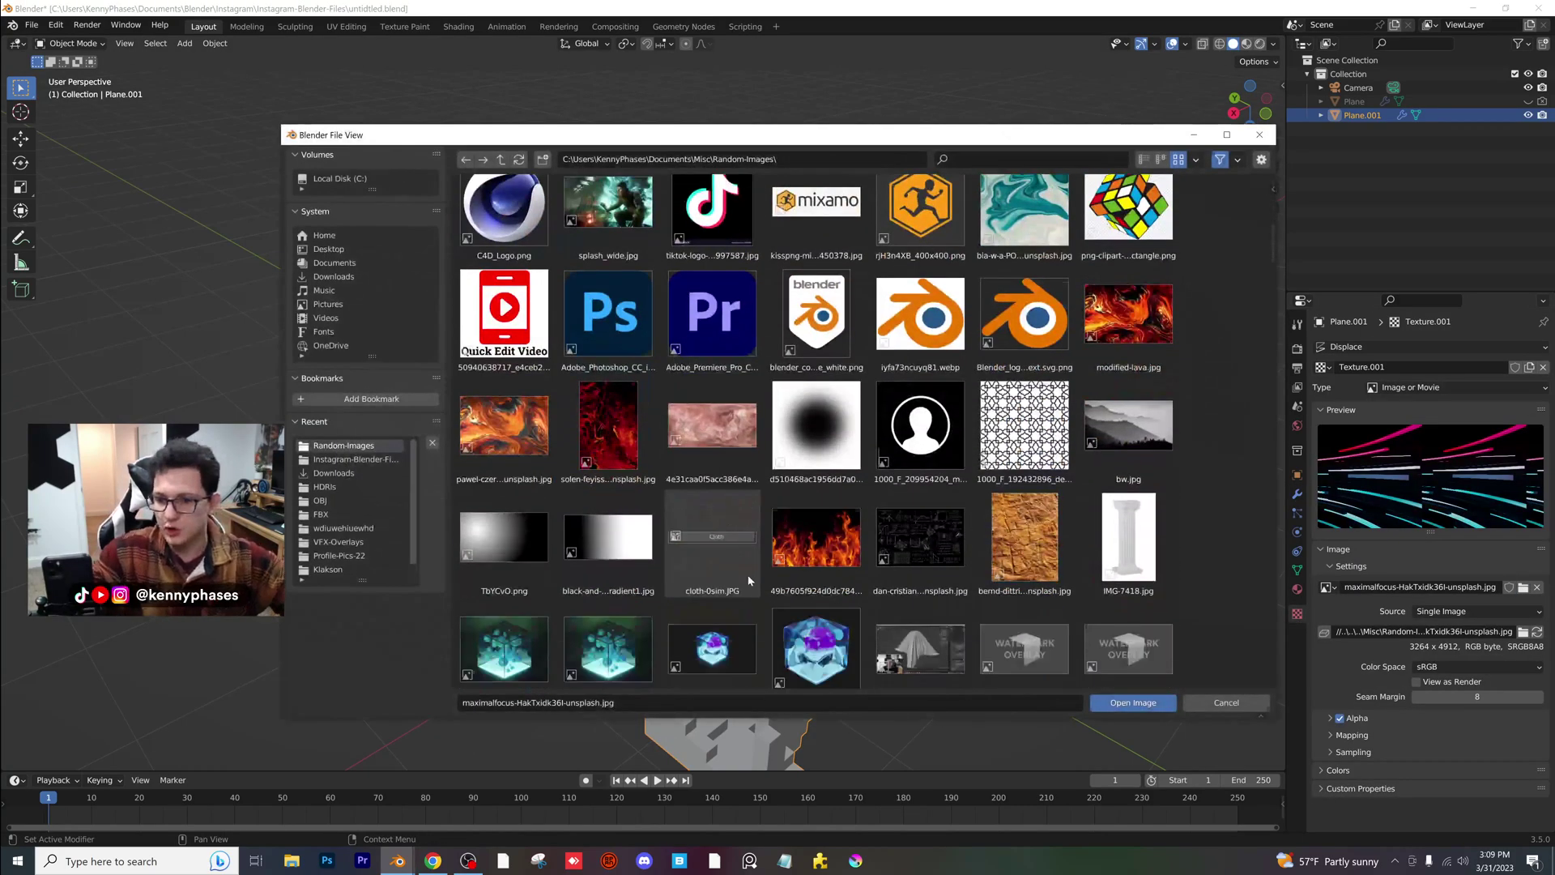
pyautogui.scroll(-6, 761, 502)
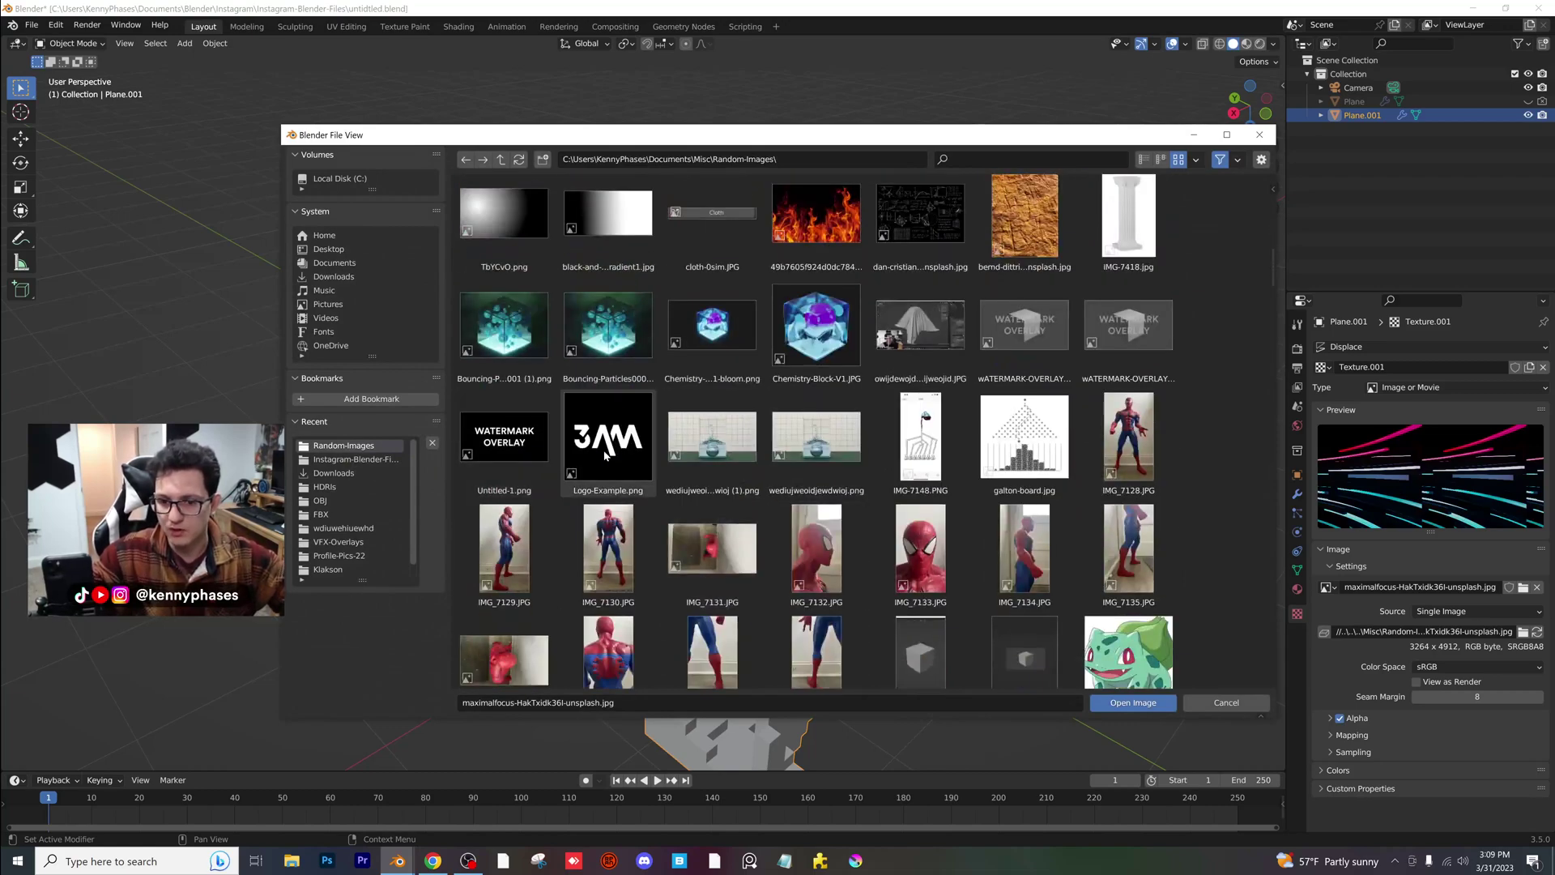
pyautogui.doubleClick(599, 455)
pyautogui.moveTo(854, 500); pyautogui.dragTo(745, 482, button='middle')
# - Replace the displacement texture's image with the teal marbled-paint photo from the Random-Images folder and inspect the blocky terrain
pyautogui.click(1523, 586)
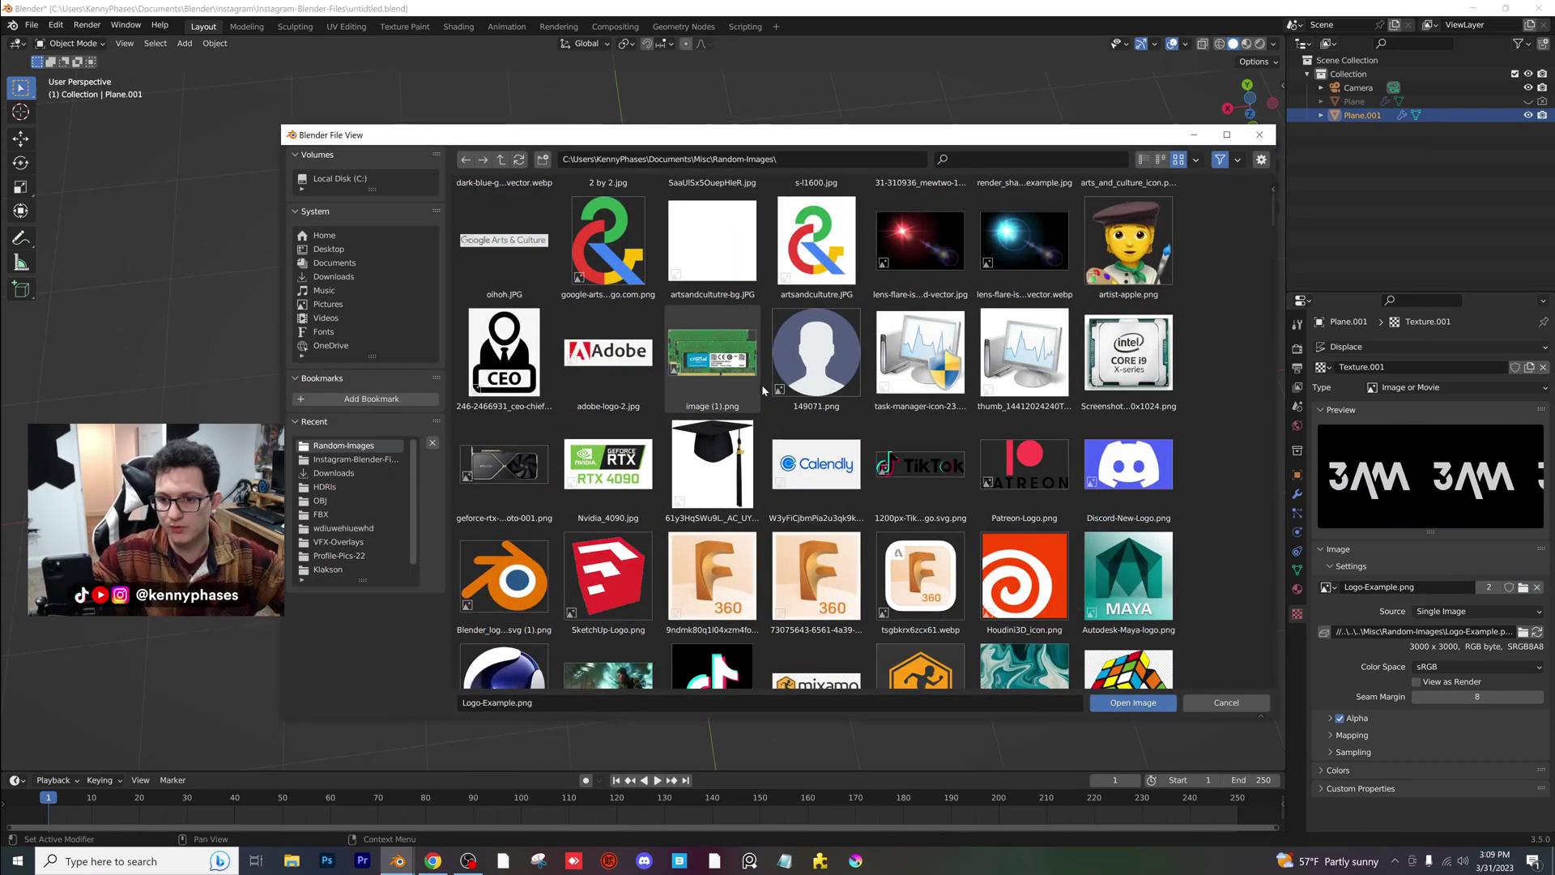
pyautogui.scroll(3, 764, 390)
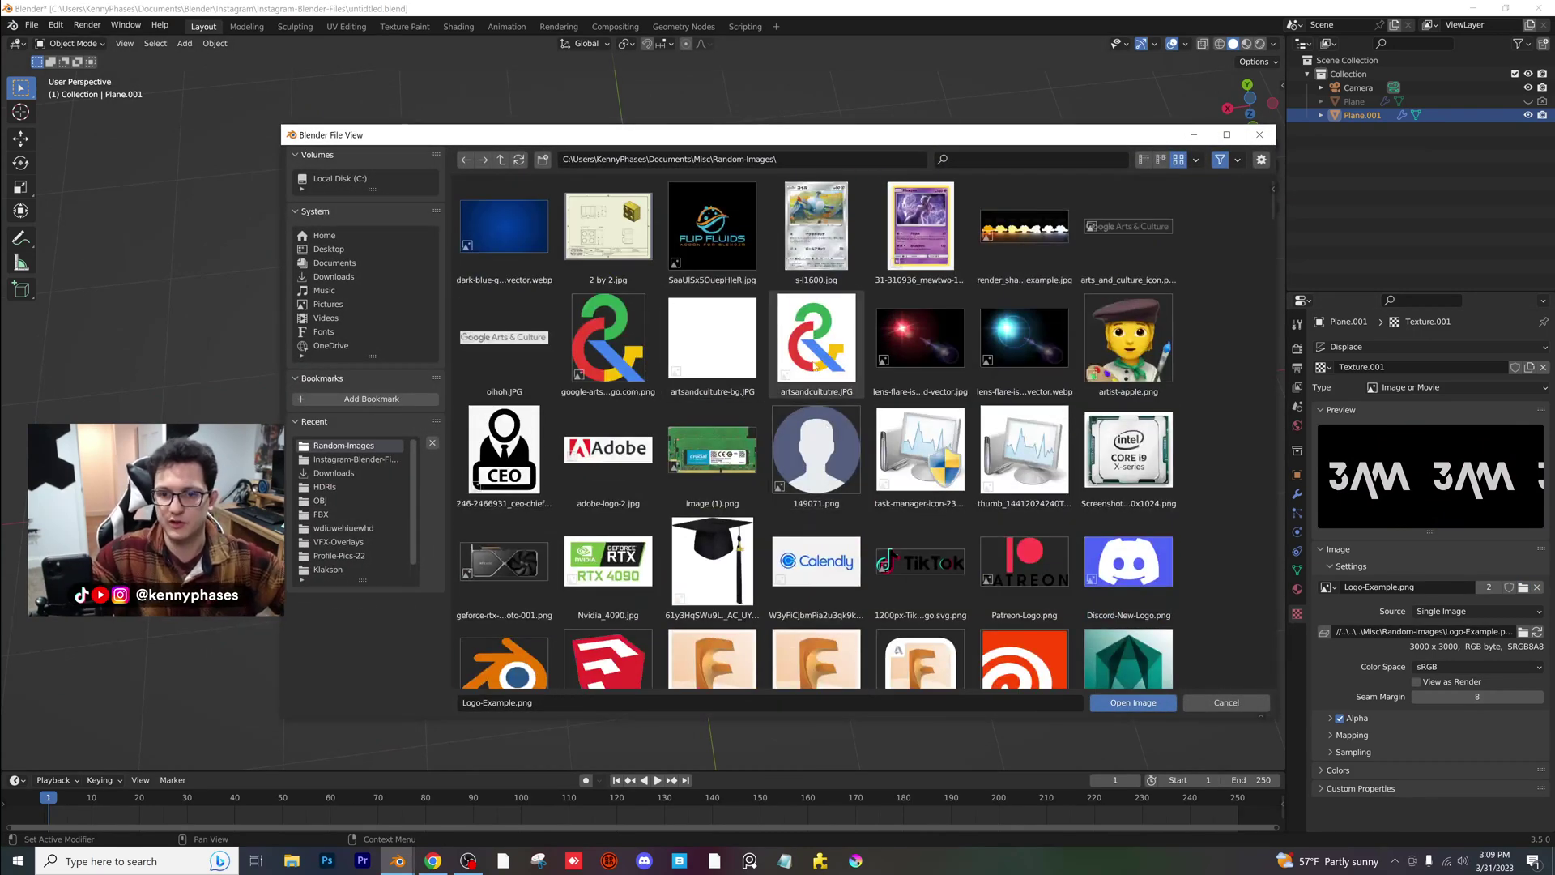
pyautogui.scroll(-8, 762, 307)
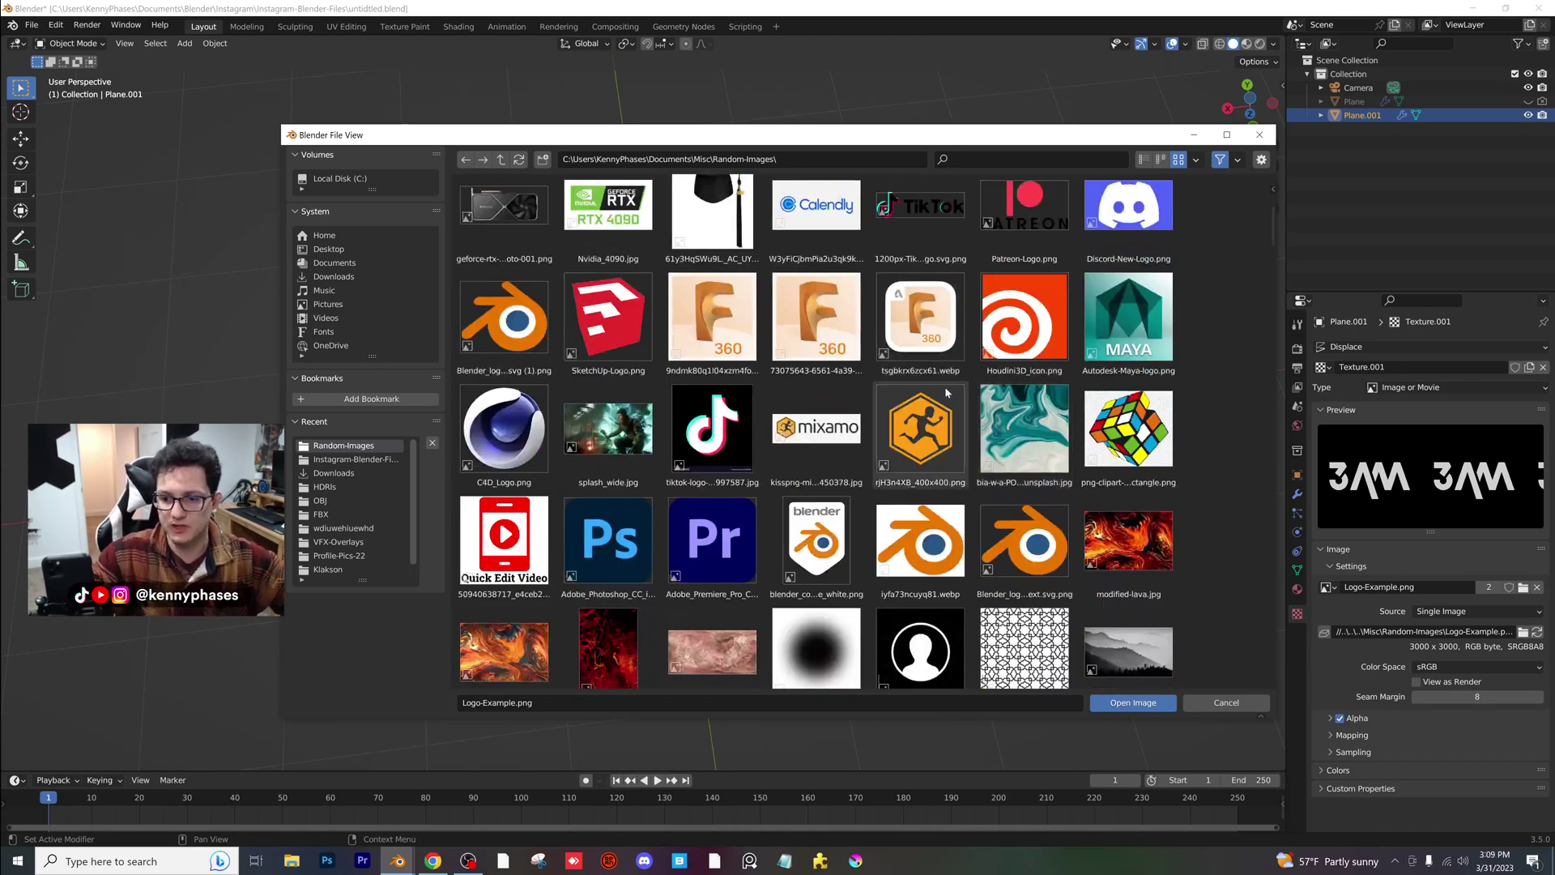
pyautogui.scroll(-2, 1039, 447)
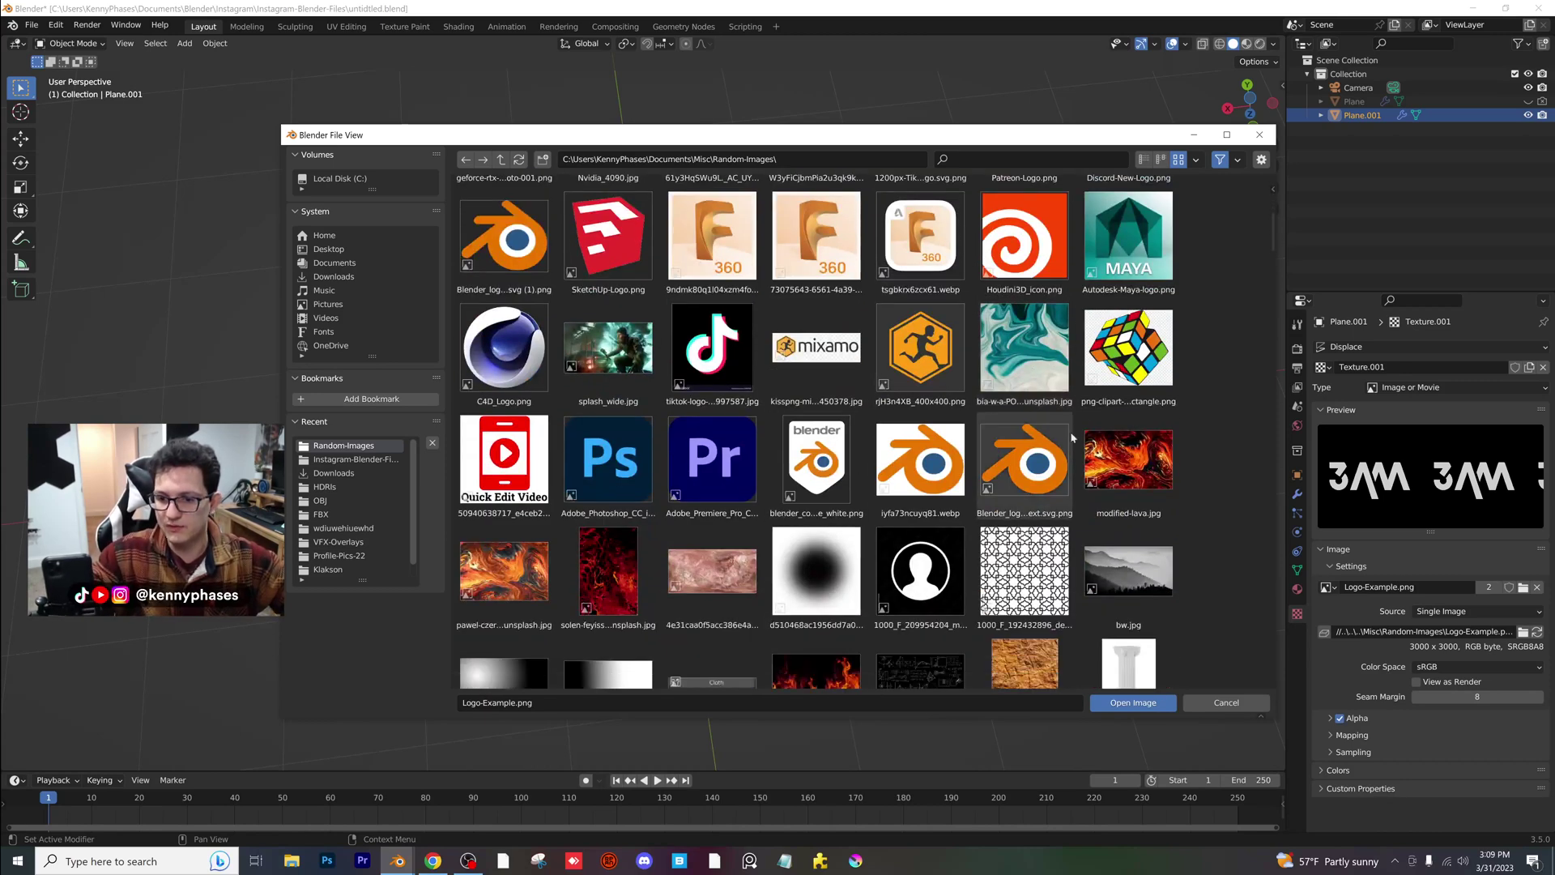
pyautogui.press('Escape')
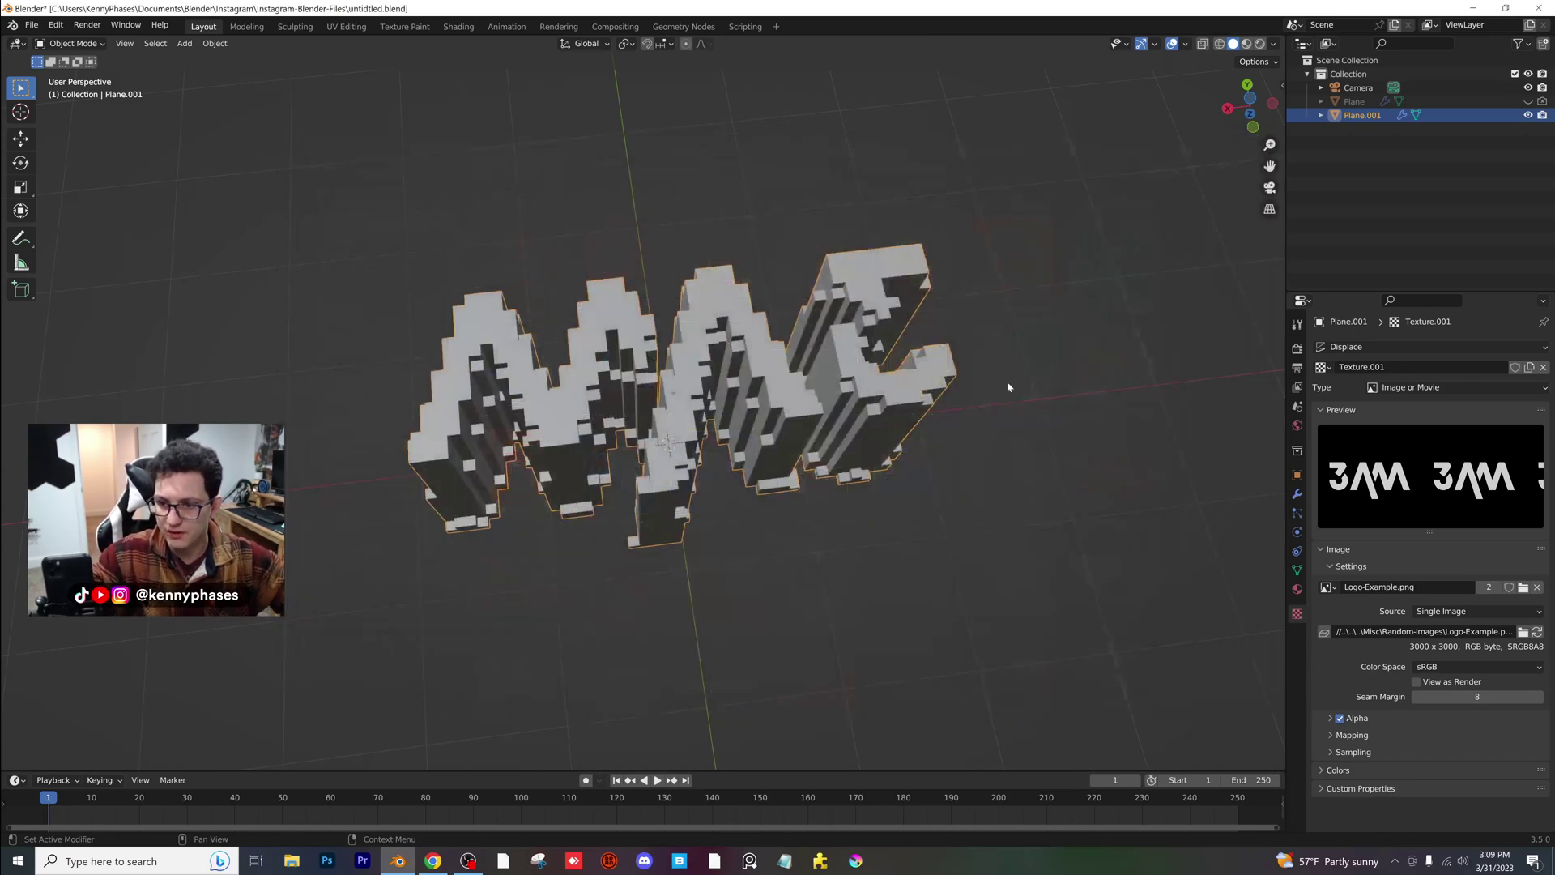
pyautogui.moveTo(631, 505); pyautogui.dragTo(766, 449, button='middle')
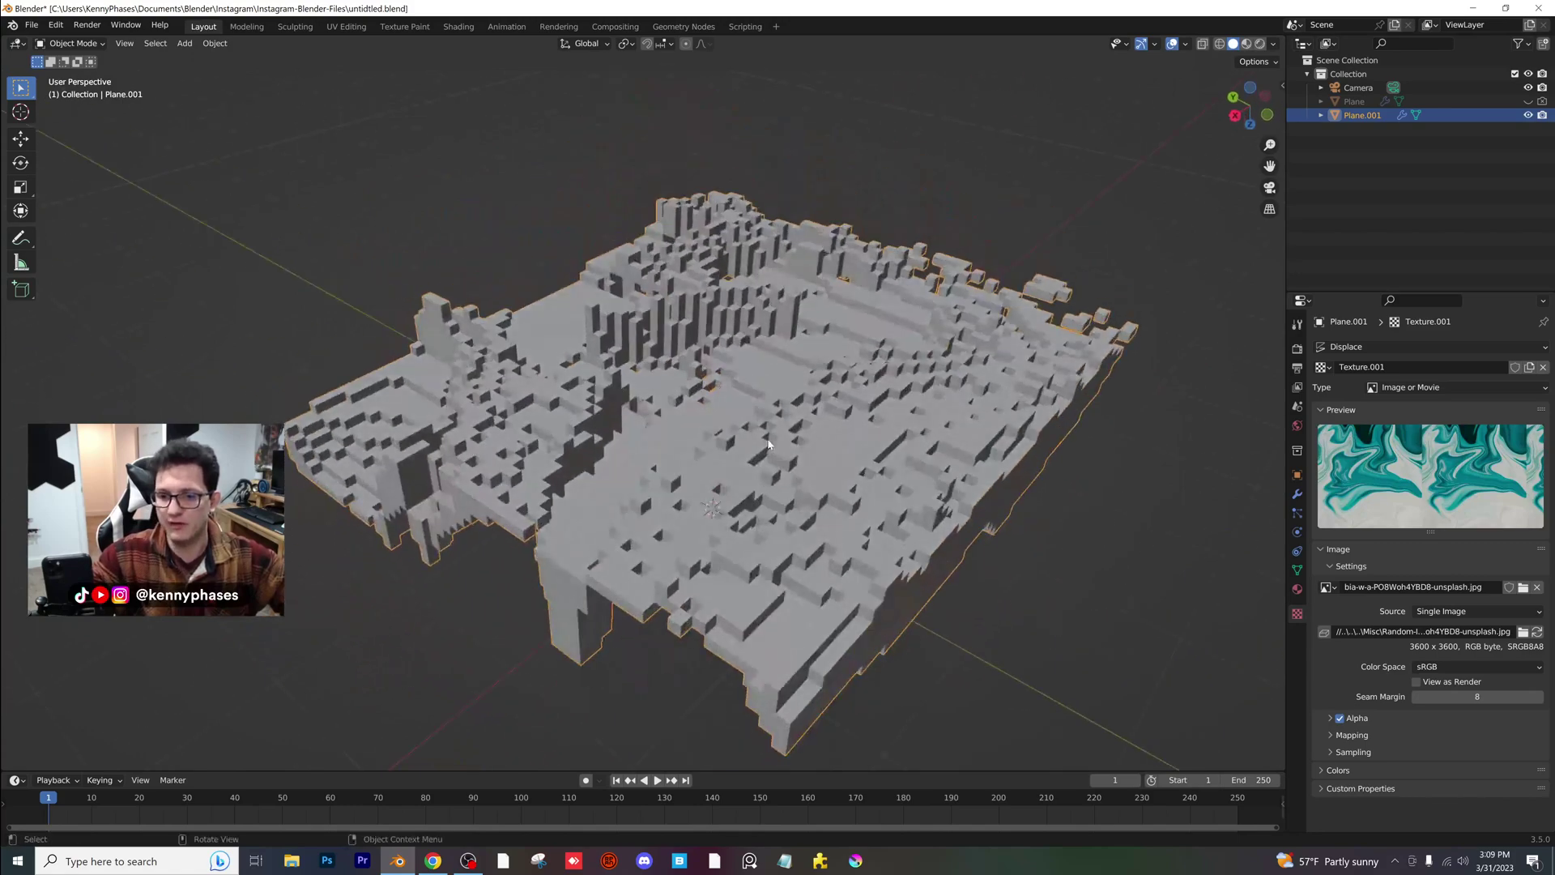
pyautogui.scroll(-2, 638, 486)
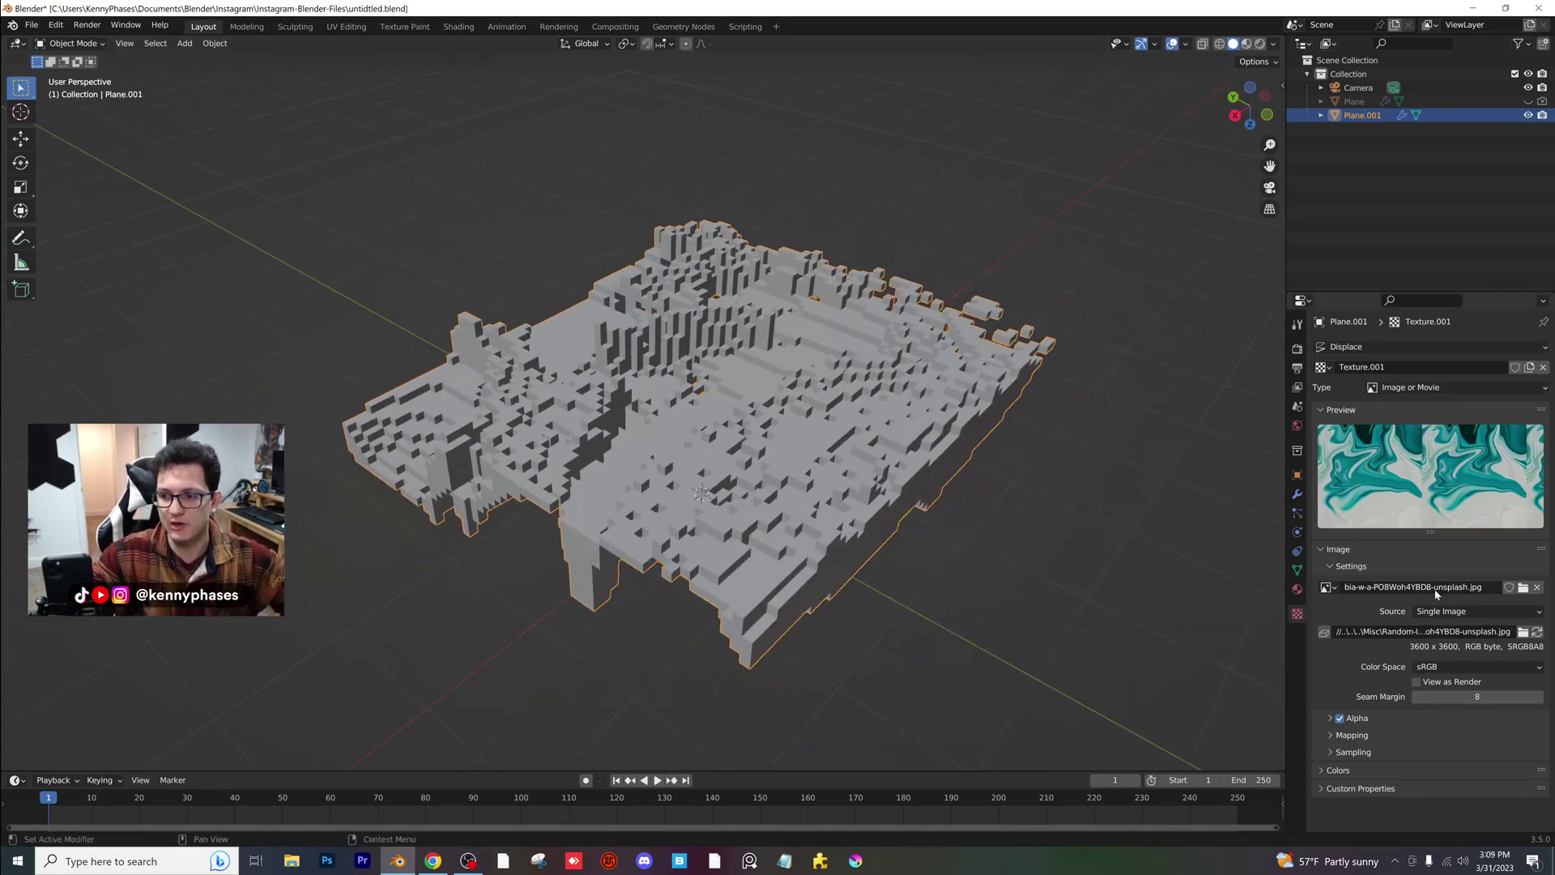
# - Replace the displacement texture's image with Houdini3D_icon.png from the Random-Images folder and inspect the spiral model
pyautogui.click(1523, 586)
pyautogui.scroll(-5, 648, 502)
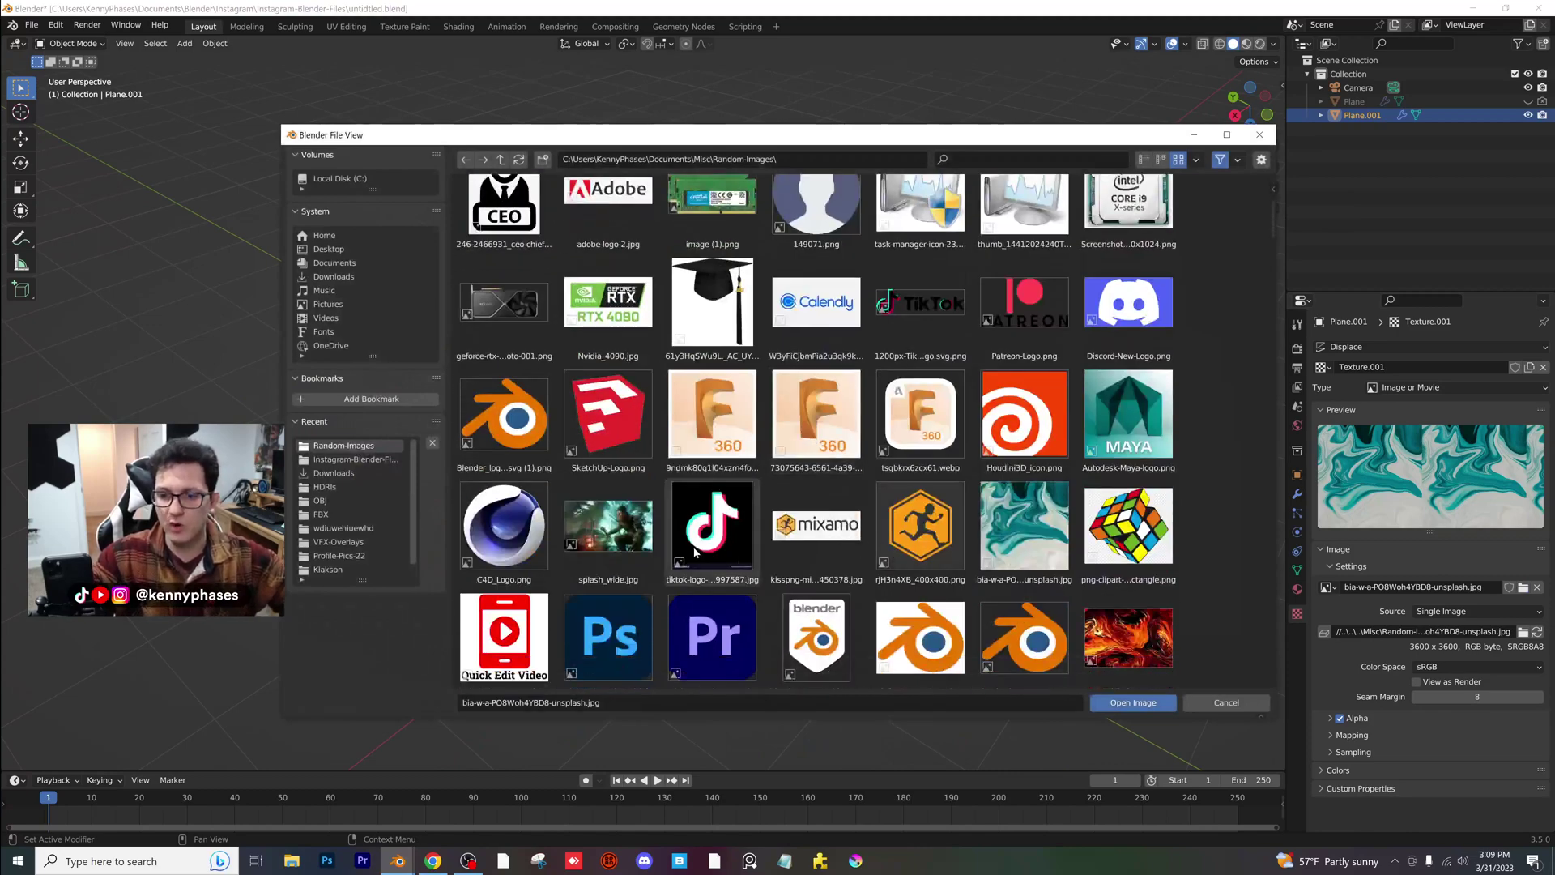
pyautogui.scroll(-2, 968, 527)
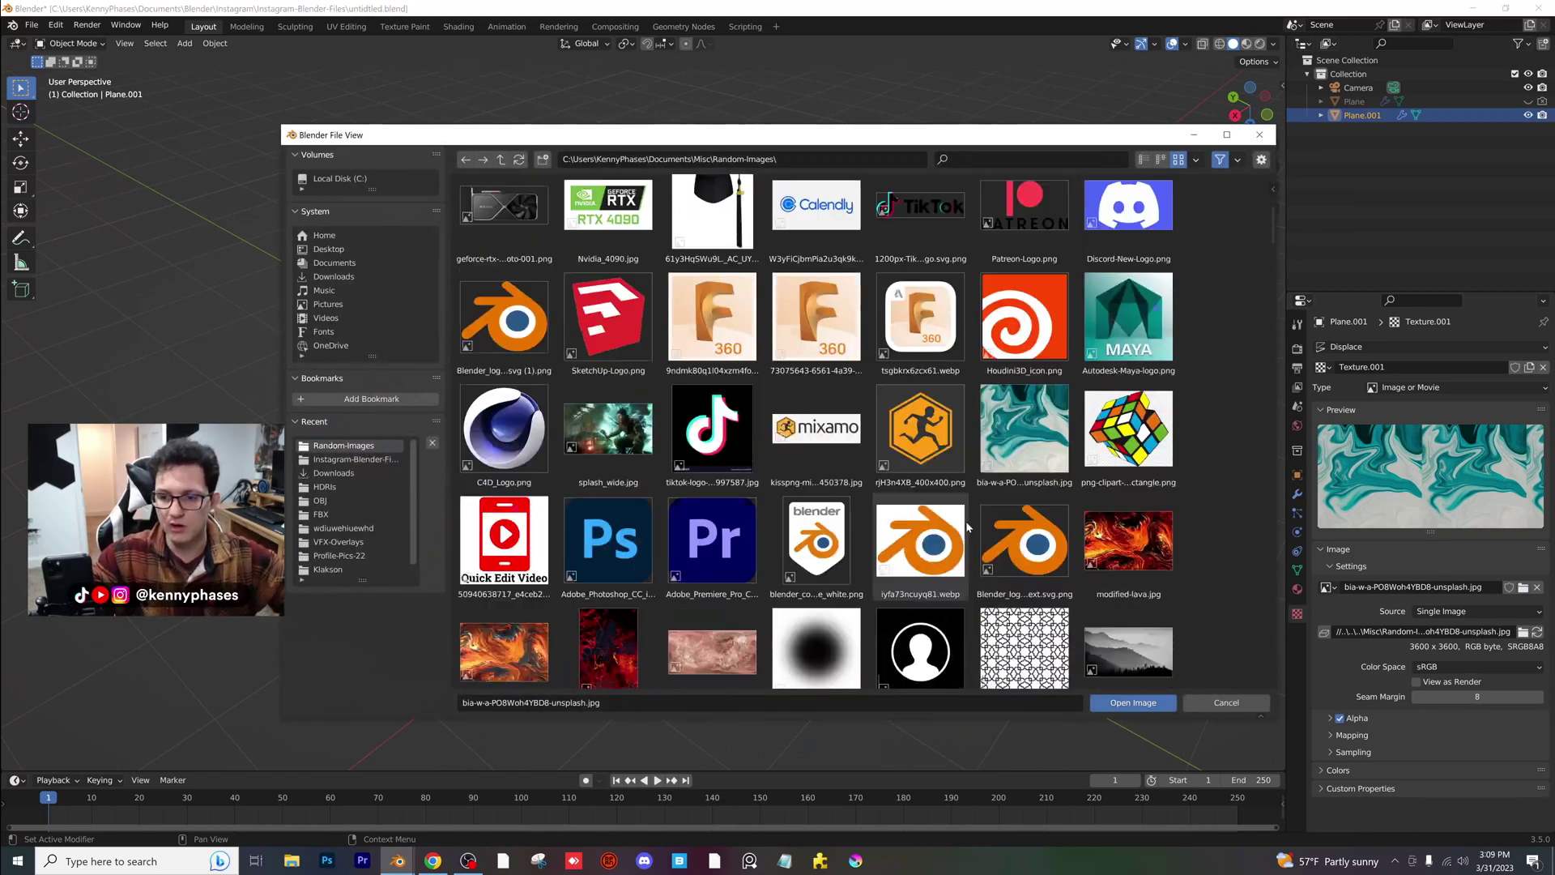
pyautogui.doubleClick(1025, 320)
pyautogui.moveTo(761, 417); pyautogui.dragTo(705, 402, button='middle')
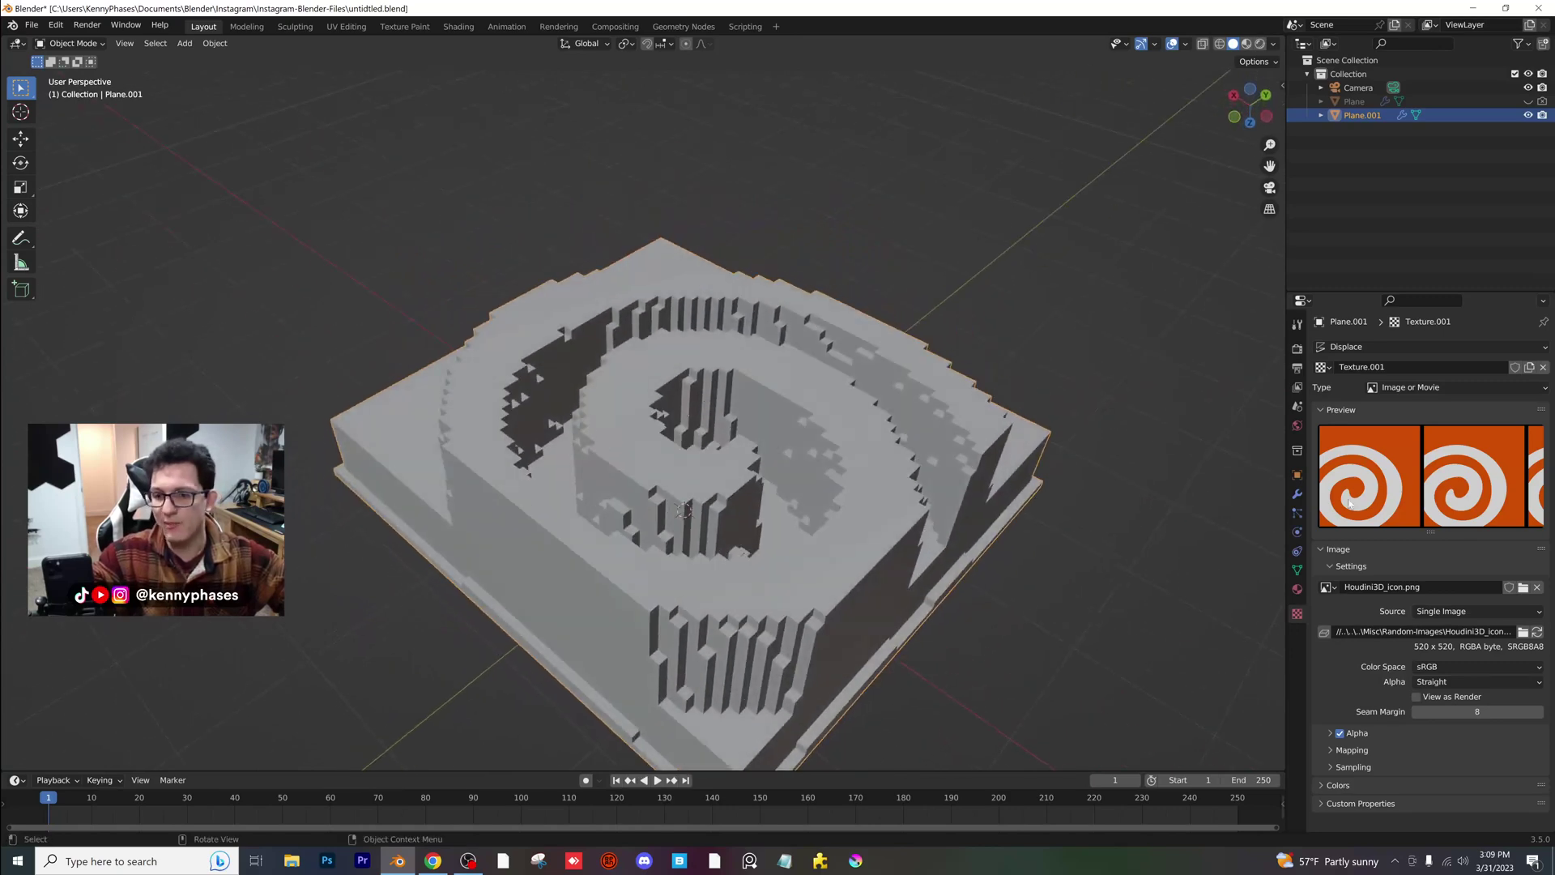
# - Replace the displacement texture's image with Patreon-Logo.png and inspect the extruded logo
pyautogui.click(1523, 587)
pyautogui.scroll(-4, 1089, 397)
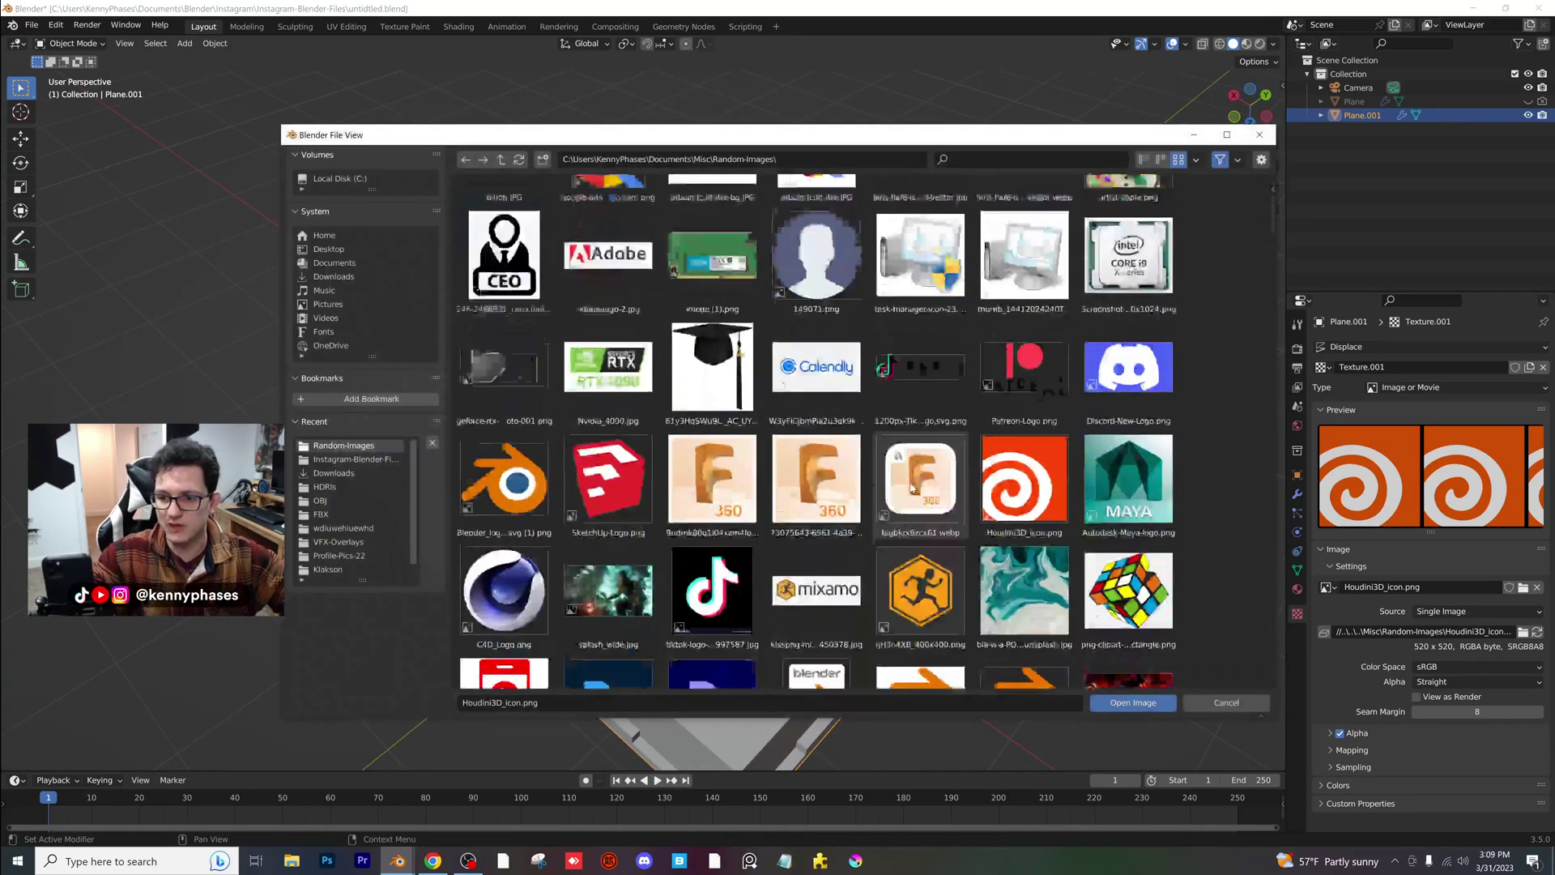
pyautogui.doubleClick(1025, 336)
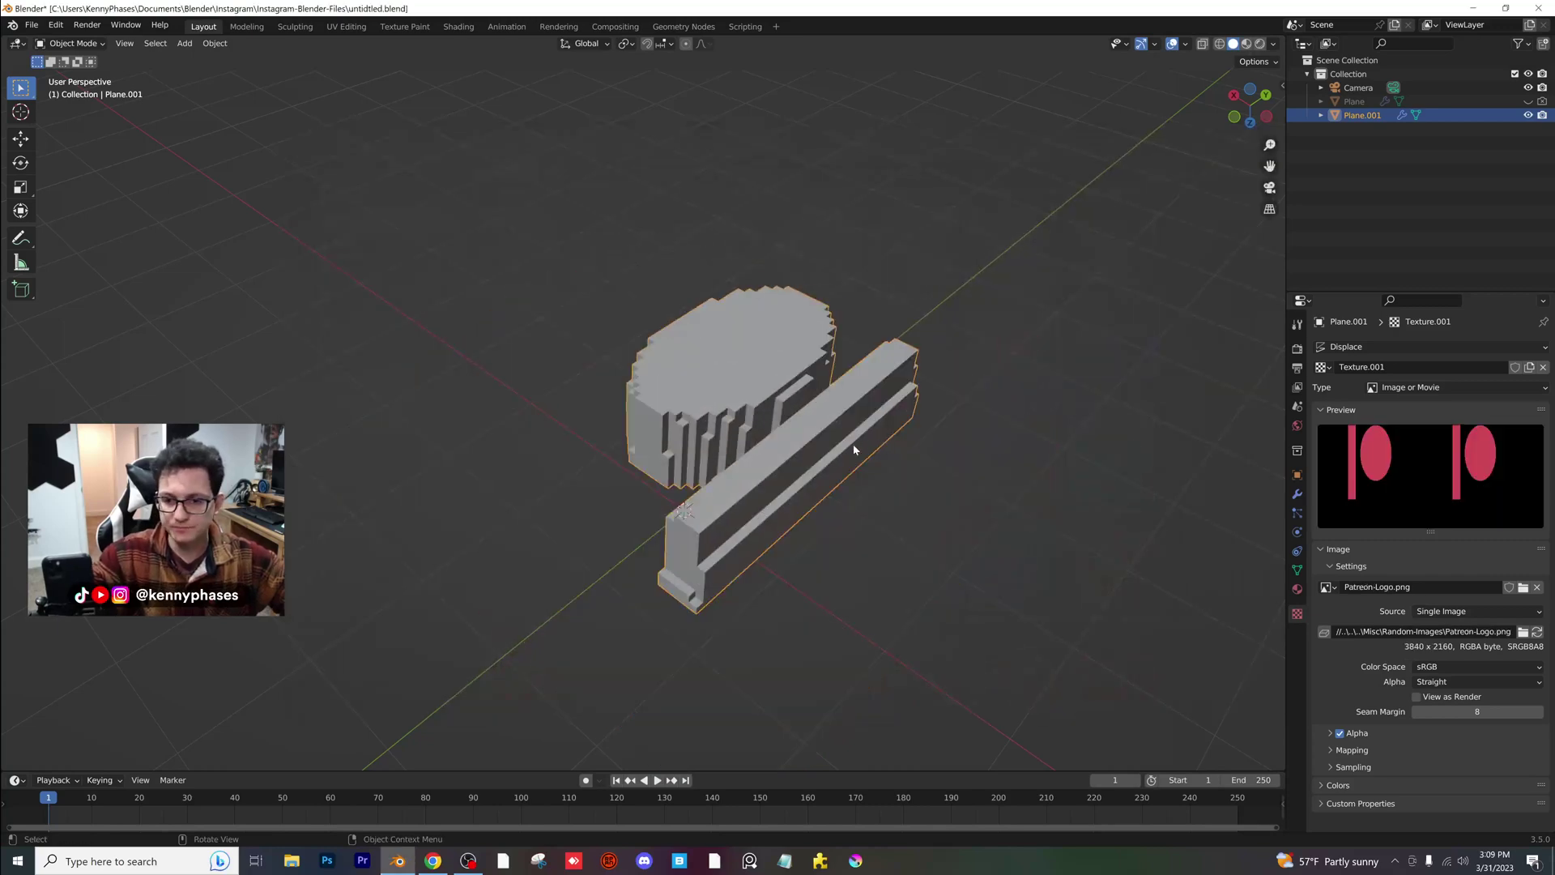
pyautogui.moveTo(854, 450)
pyautogui.mouseDown(button='middle')
pyautogui.moveTo(854, 497)
pyautogui.moveTo(836, 460)
pyautogui.mouseUp(button='middle')
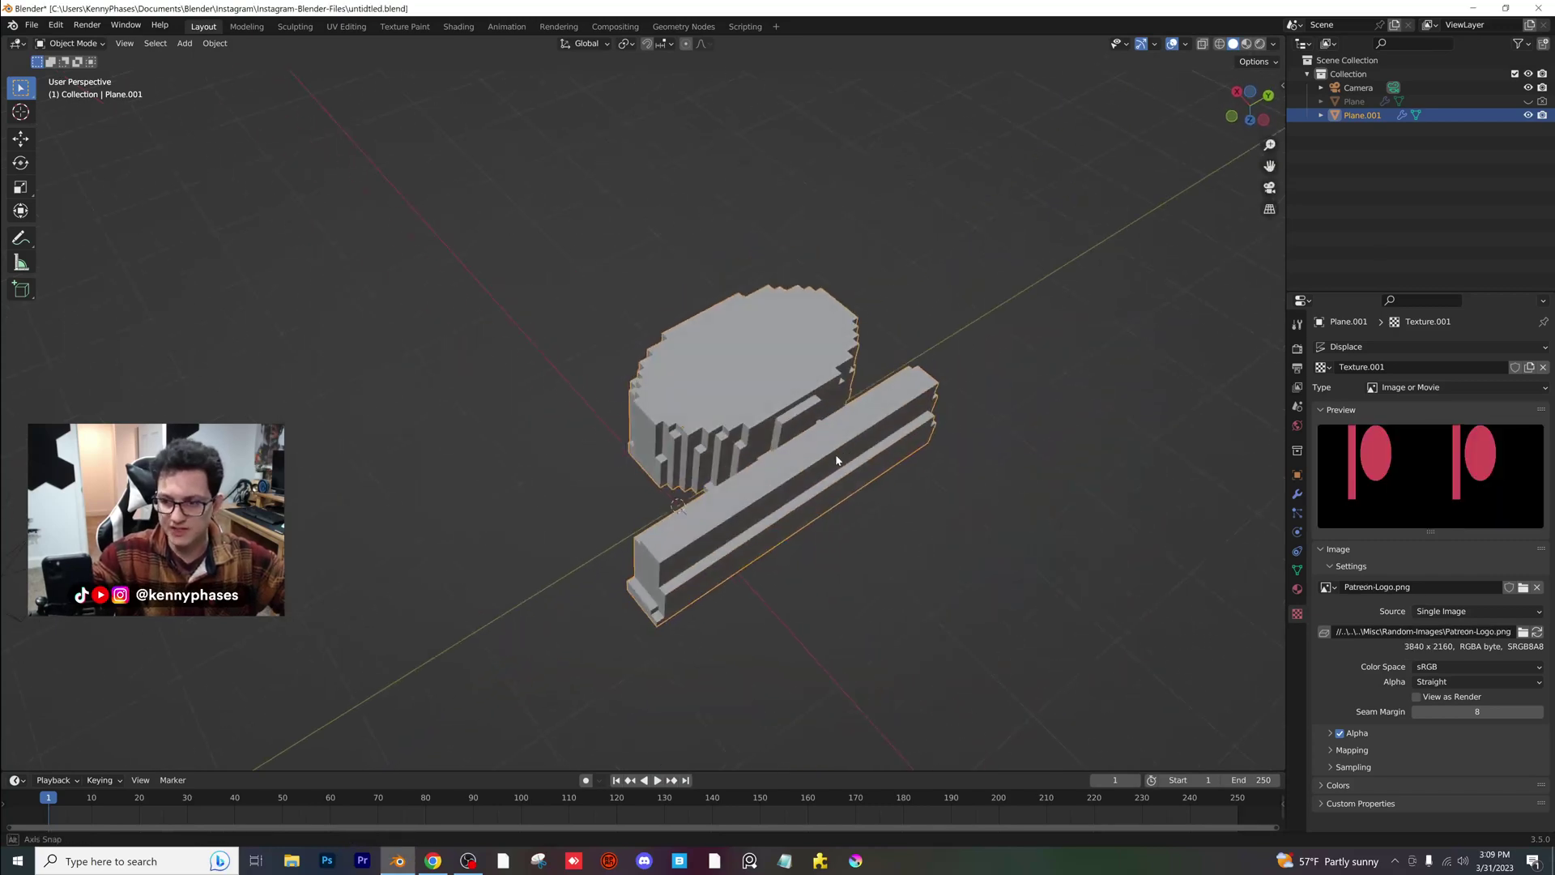
# - Replace the displacement texture's image with Instagram_logo_2022.svg.png and inspect the camera-shaped relief
pyautogui.click(1523, 588)
pyautogui.scroll(-8, 723, 561)
pyautogui.scroll(-10, 724, 560)
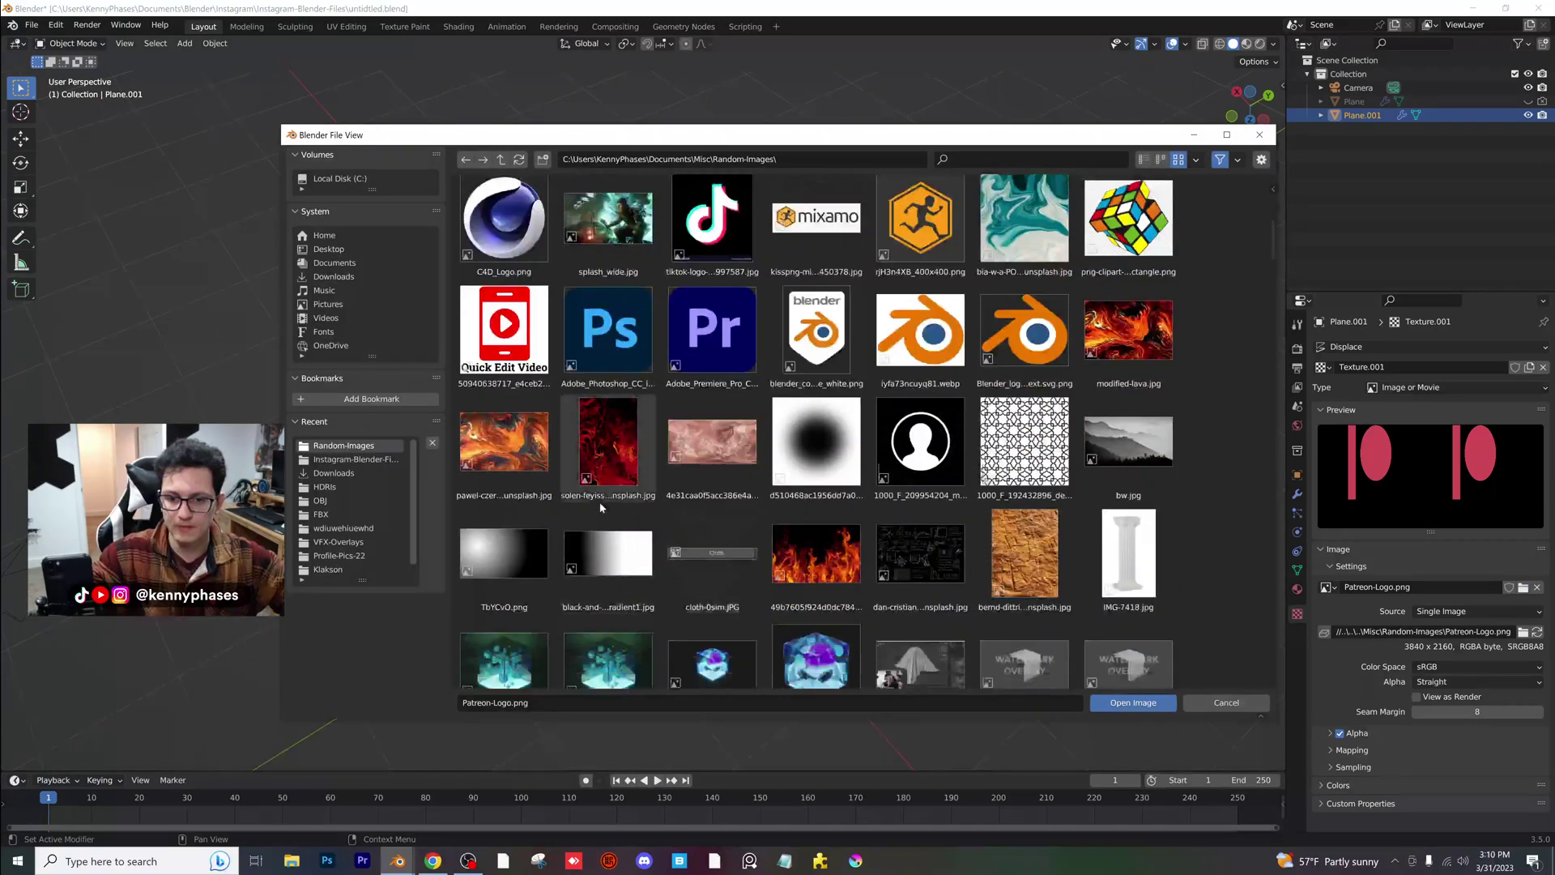
pyautogui.scroll(-2, 604, 535)
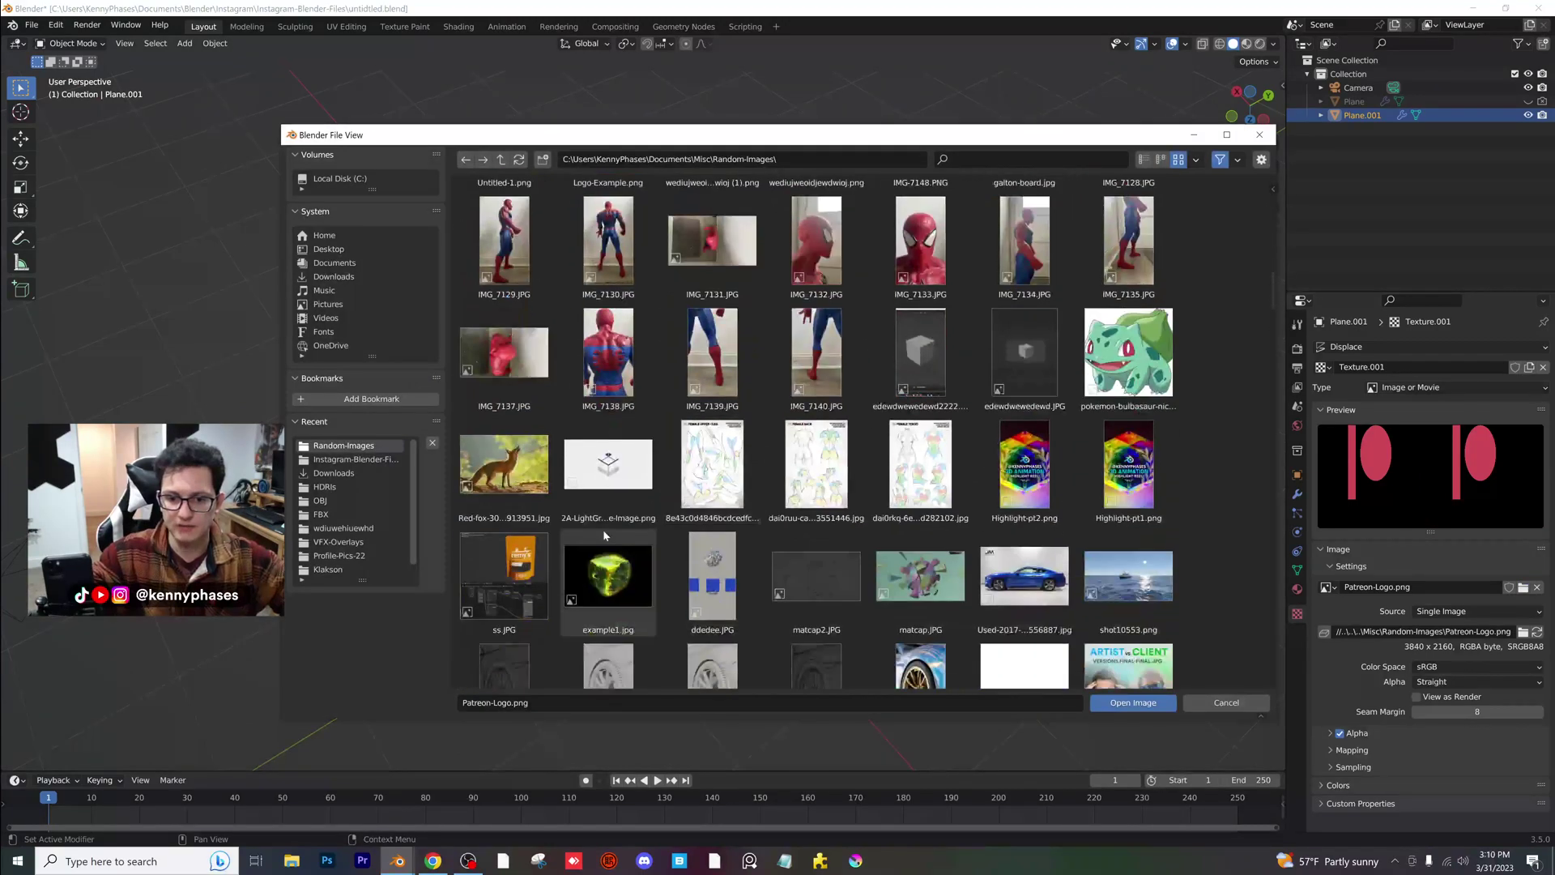
pyautogui.scroll(-8, 604, 530)
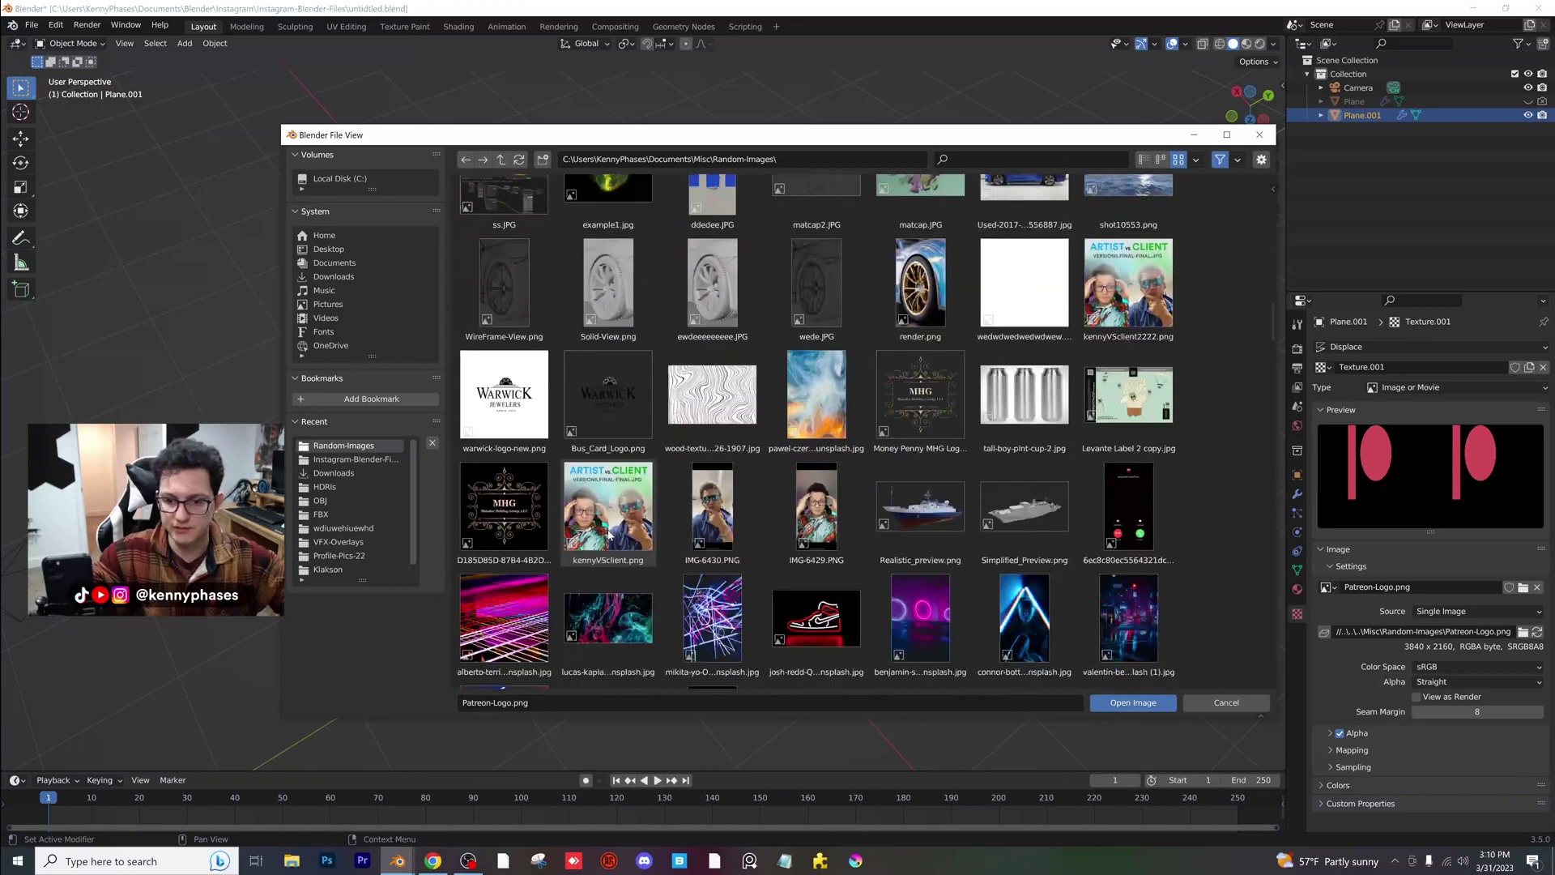
pyautogui.scroll(-6, 609, 533)
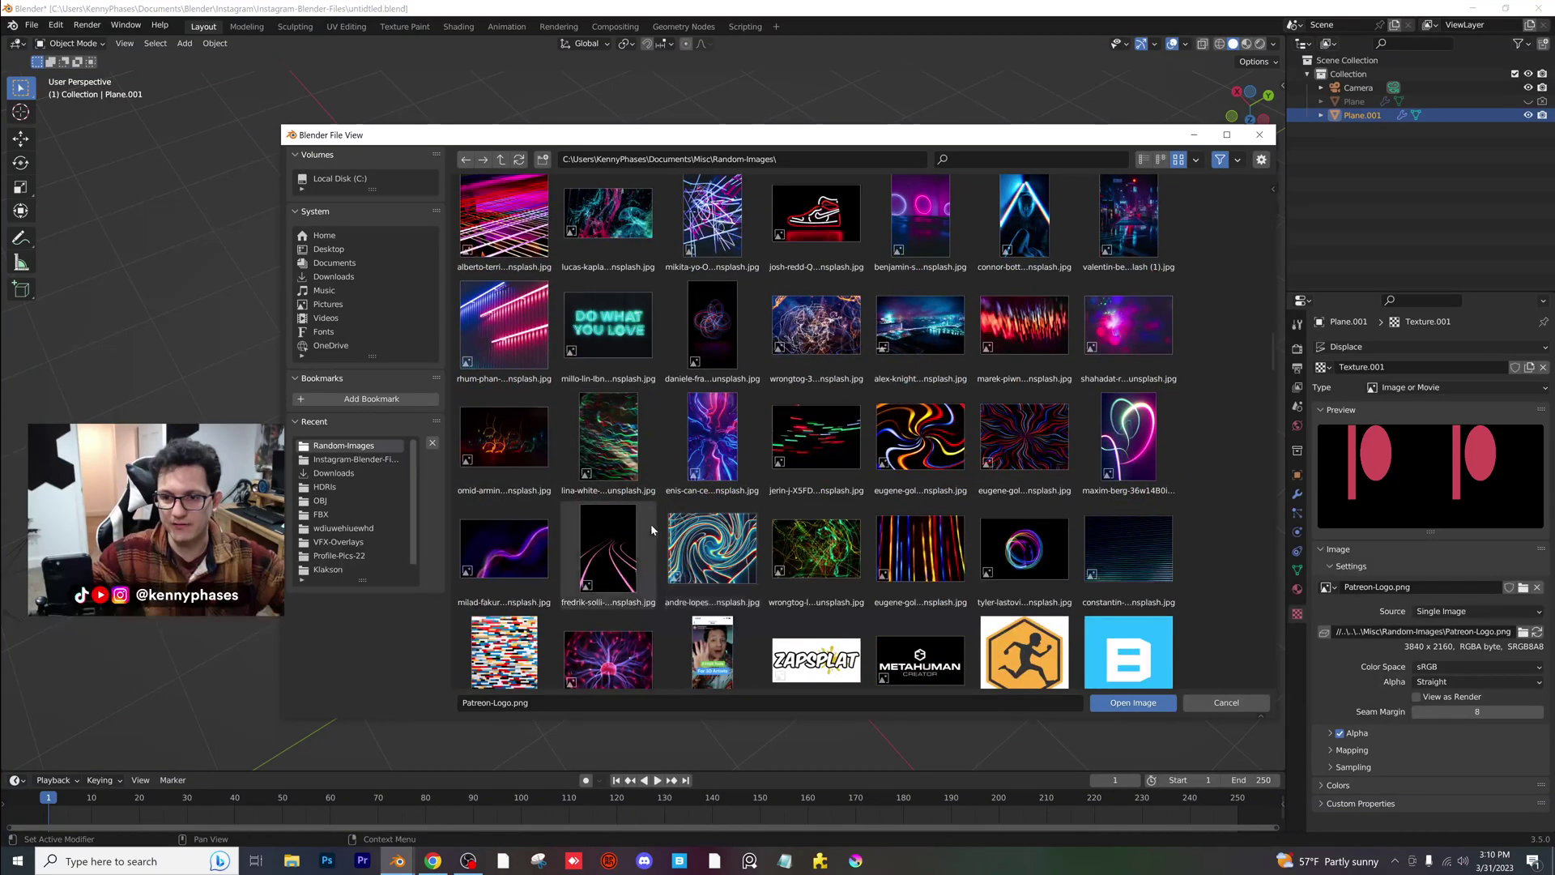
pyautogui.scroll(-6, 647, 524)
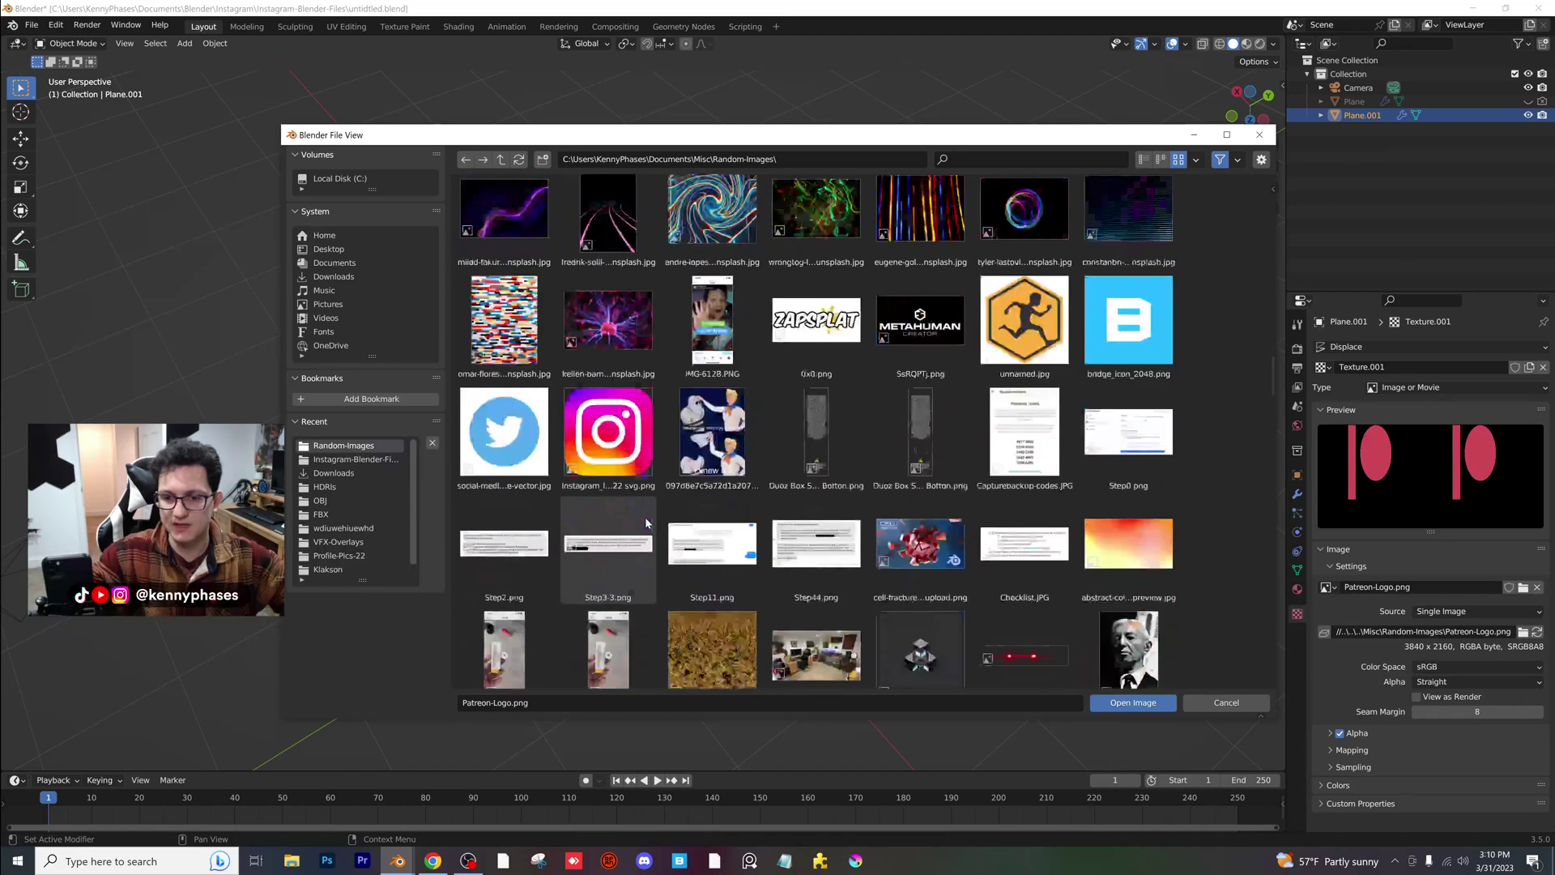
pyautogui.doubleClick(625, 443)
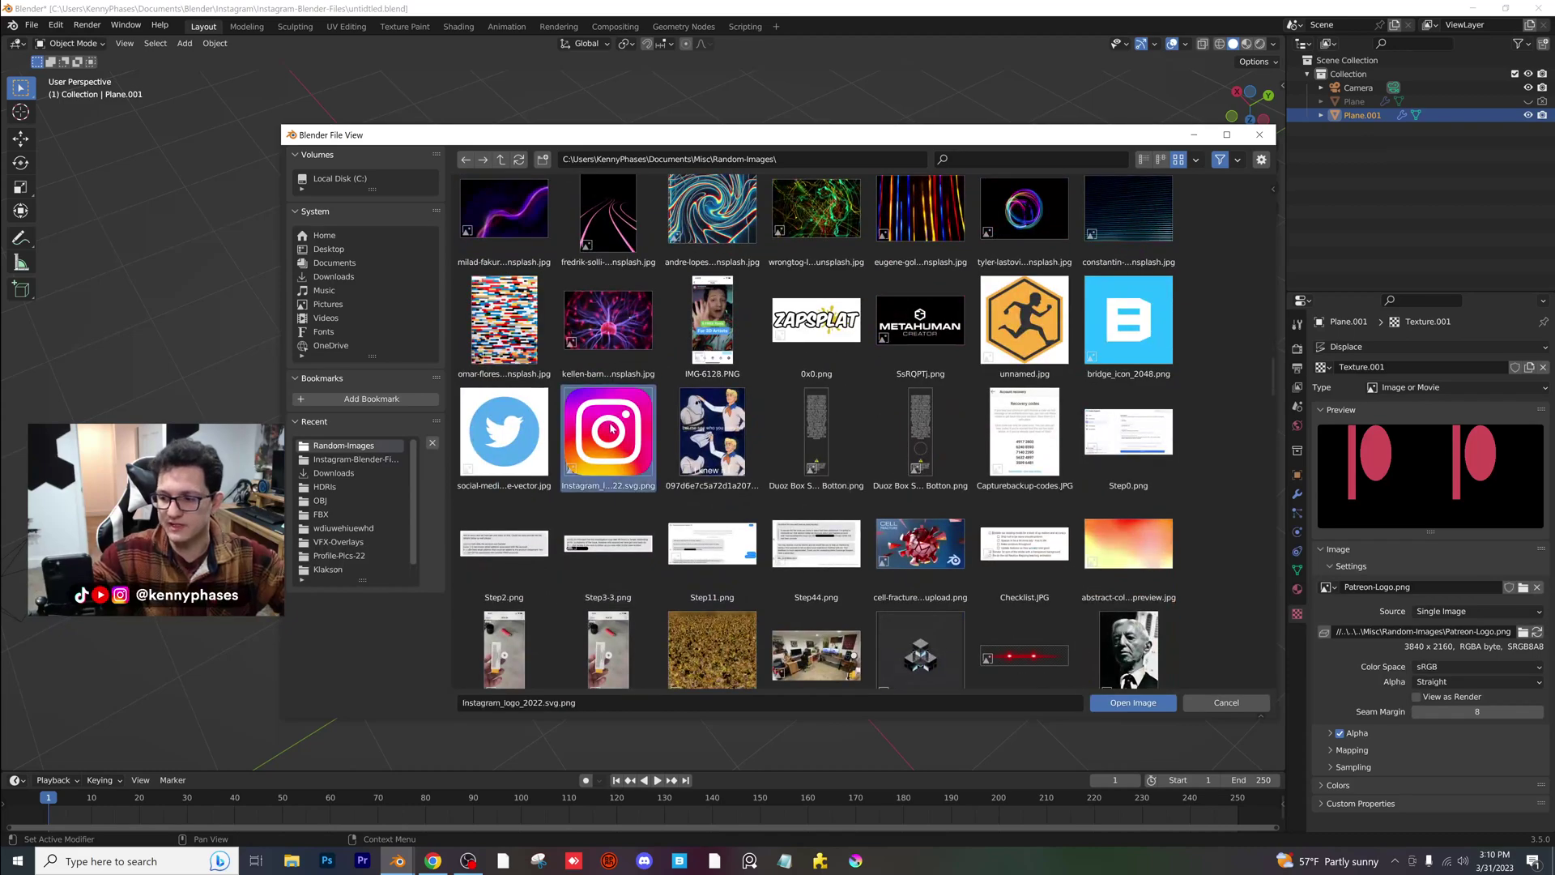
pyautogui.moveTo(656, 469); pyautogui.dragTo(752, 461, button='middle')
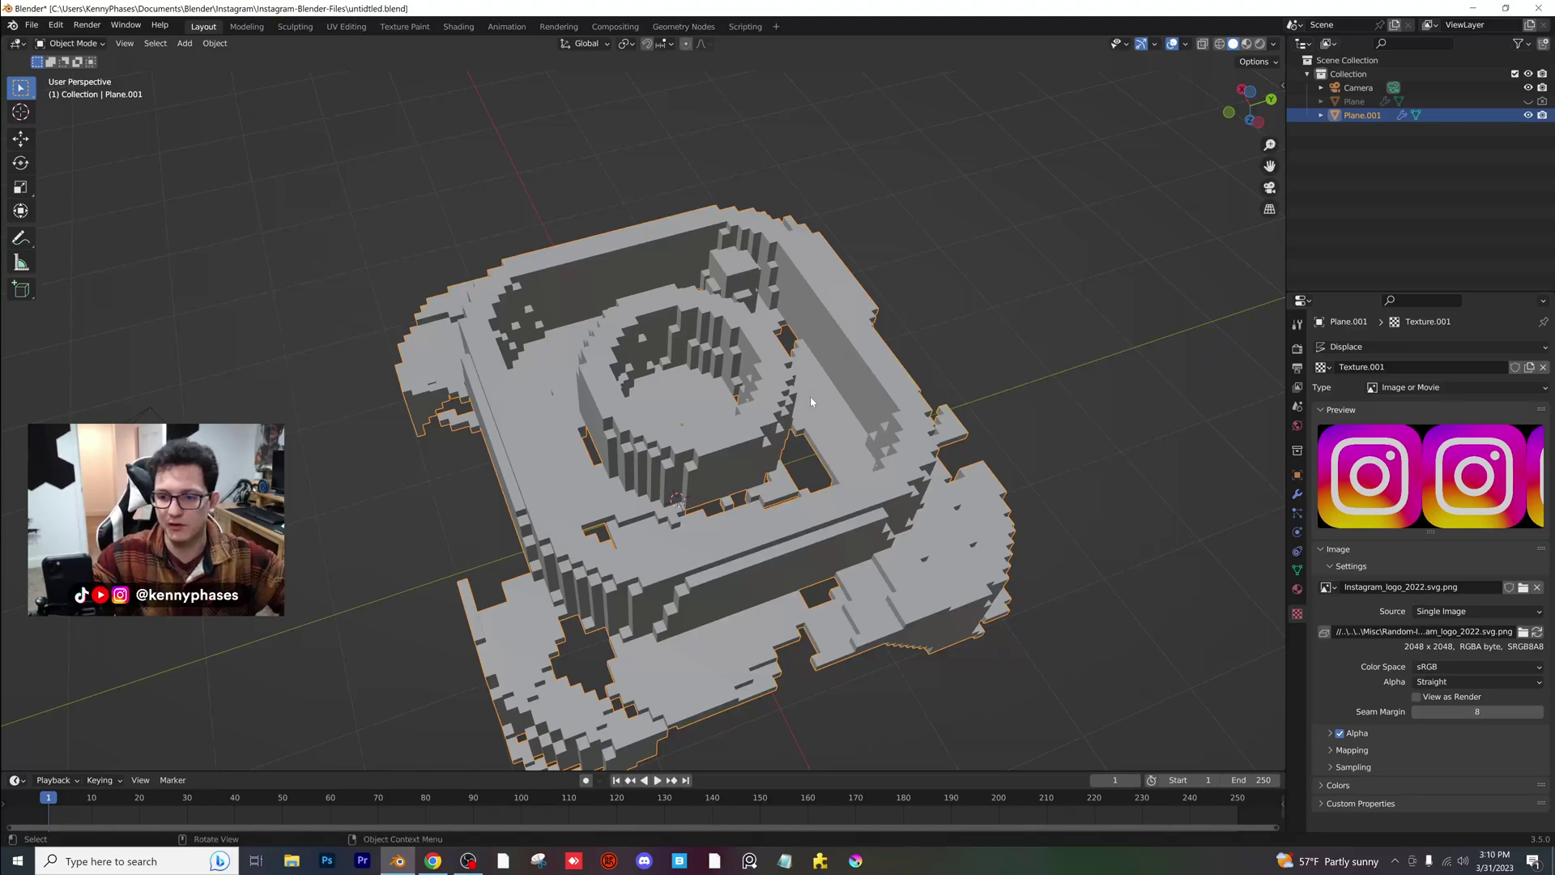
# - Load the photo of glowing multicolored neon rings on black from the Random-Images folder as the displacement texture's image
pyautogui.click(1522, 587)
pyautogui.scroll(-6, 750, 537)
pyautogui.scroll(-9, 752, 541)
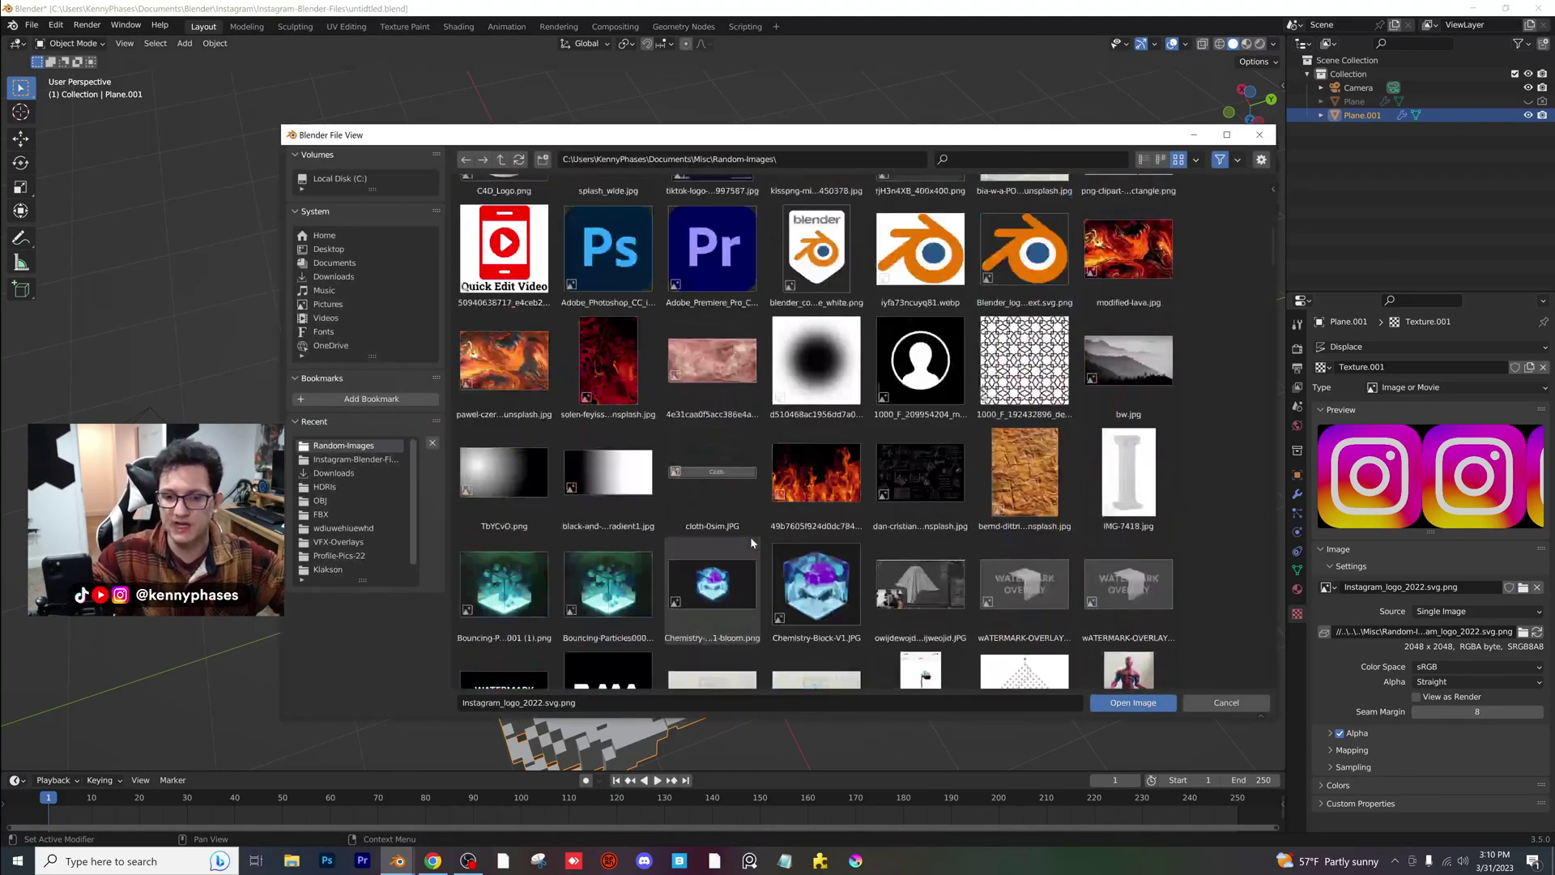
pyautogui.scroll(-7, 689, 517)
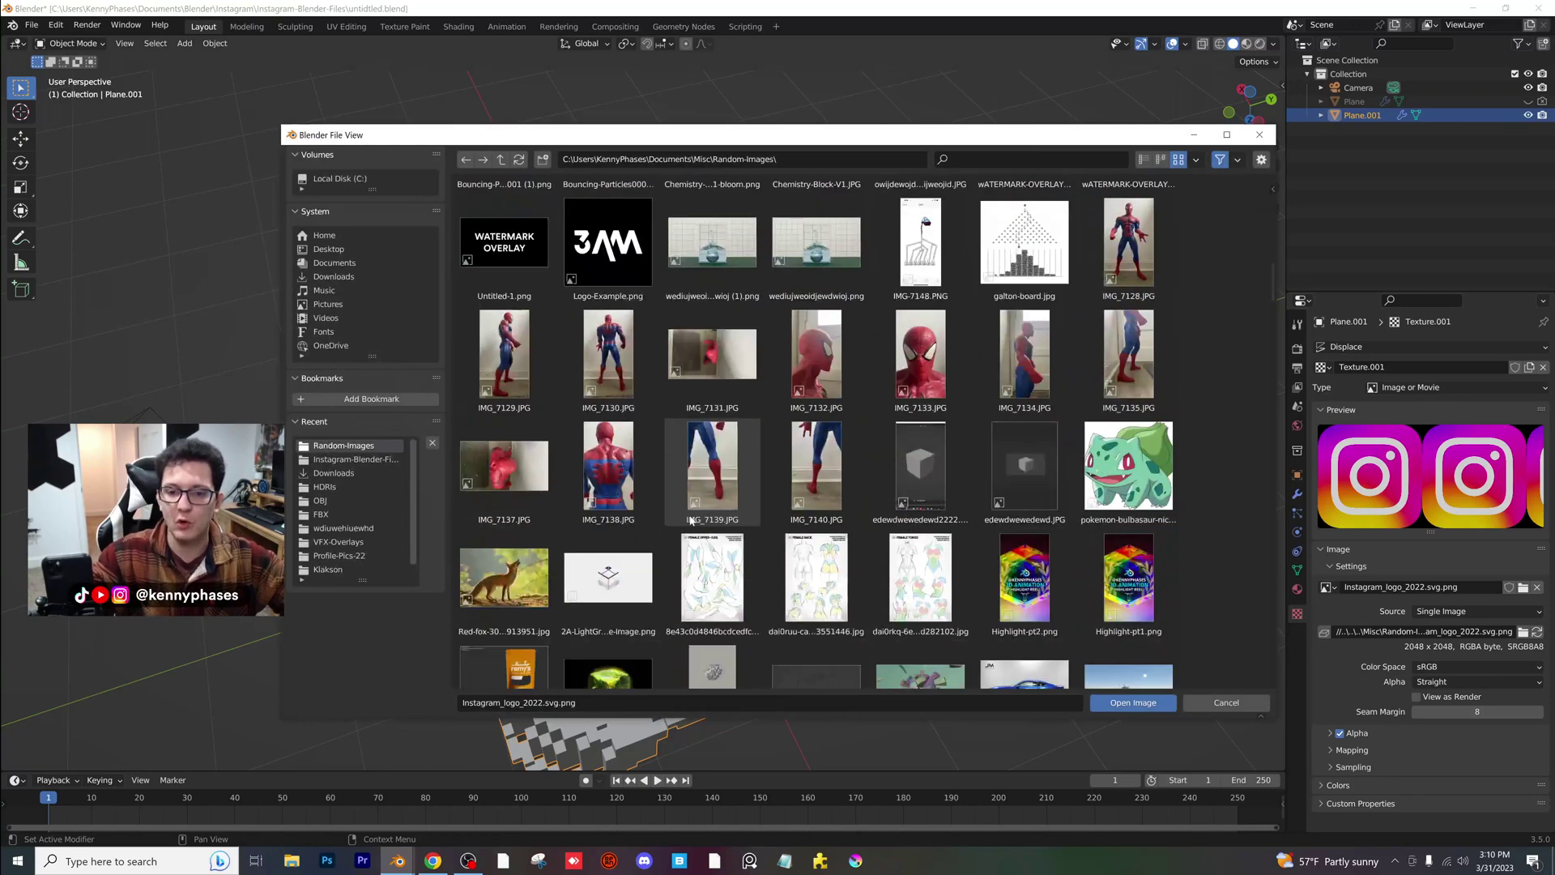
pyautogui.scroll(-15, 691, 521)
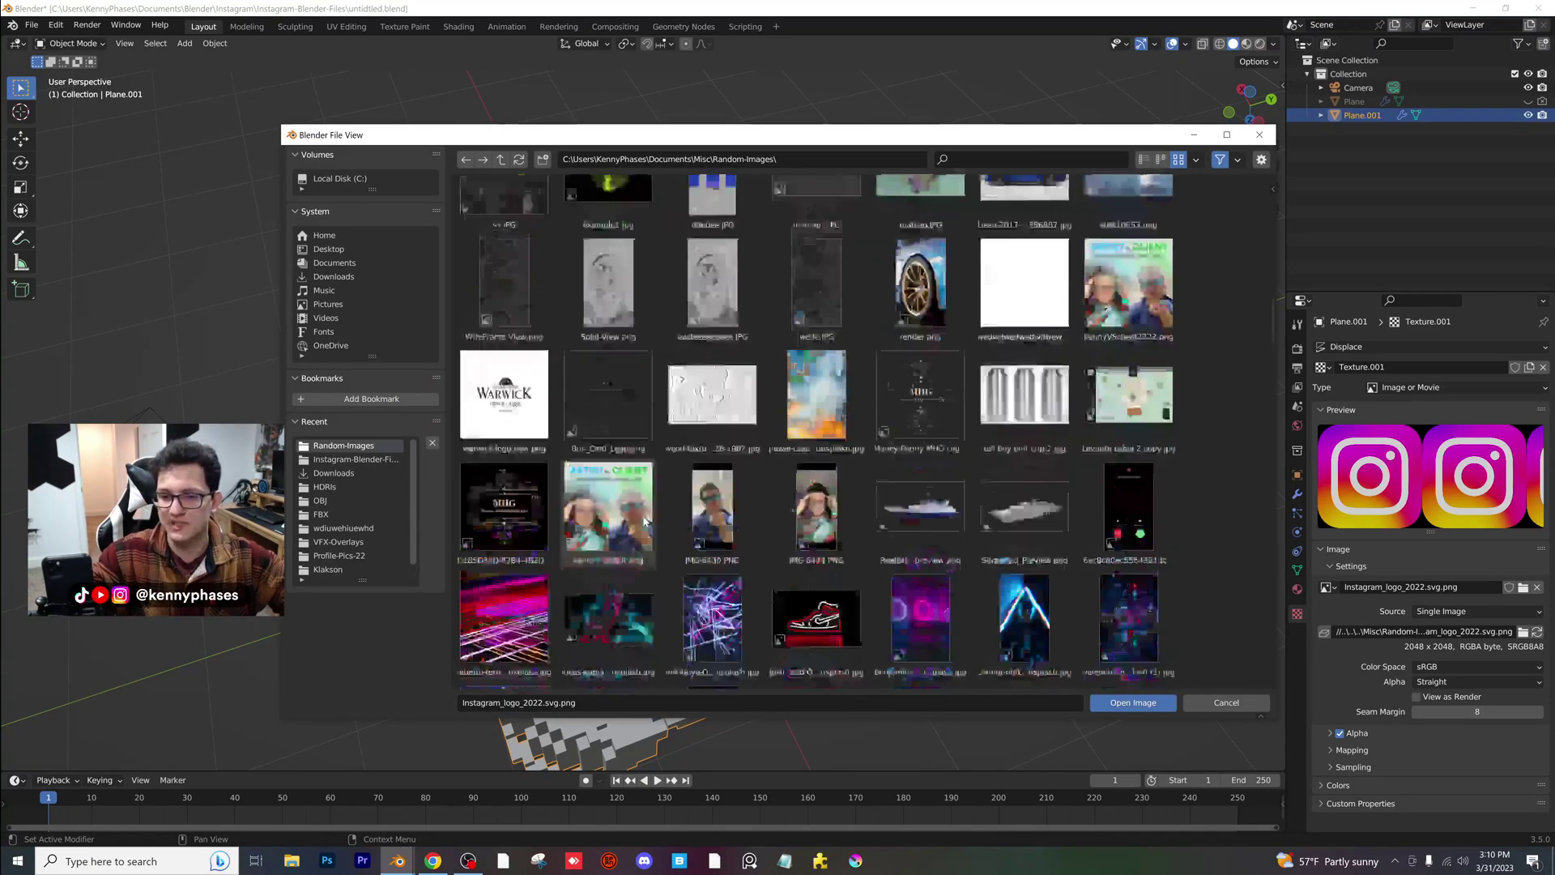
pyautogui.scroll(-6, 646, 520)
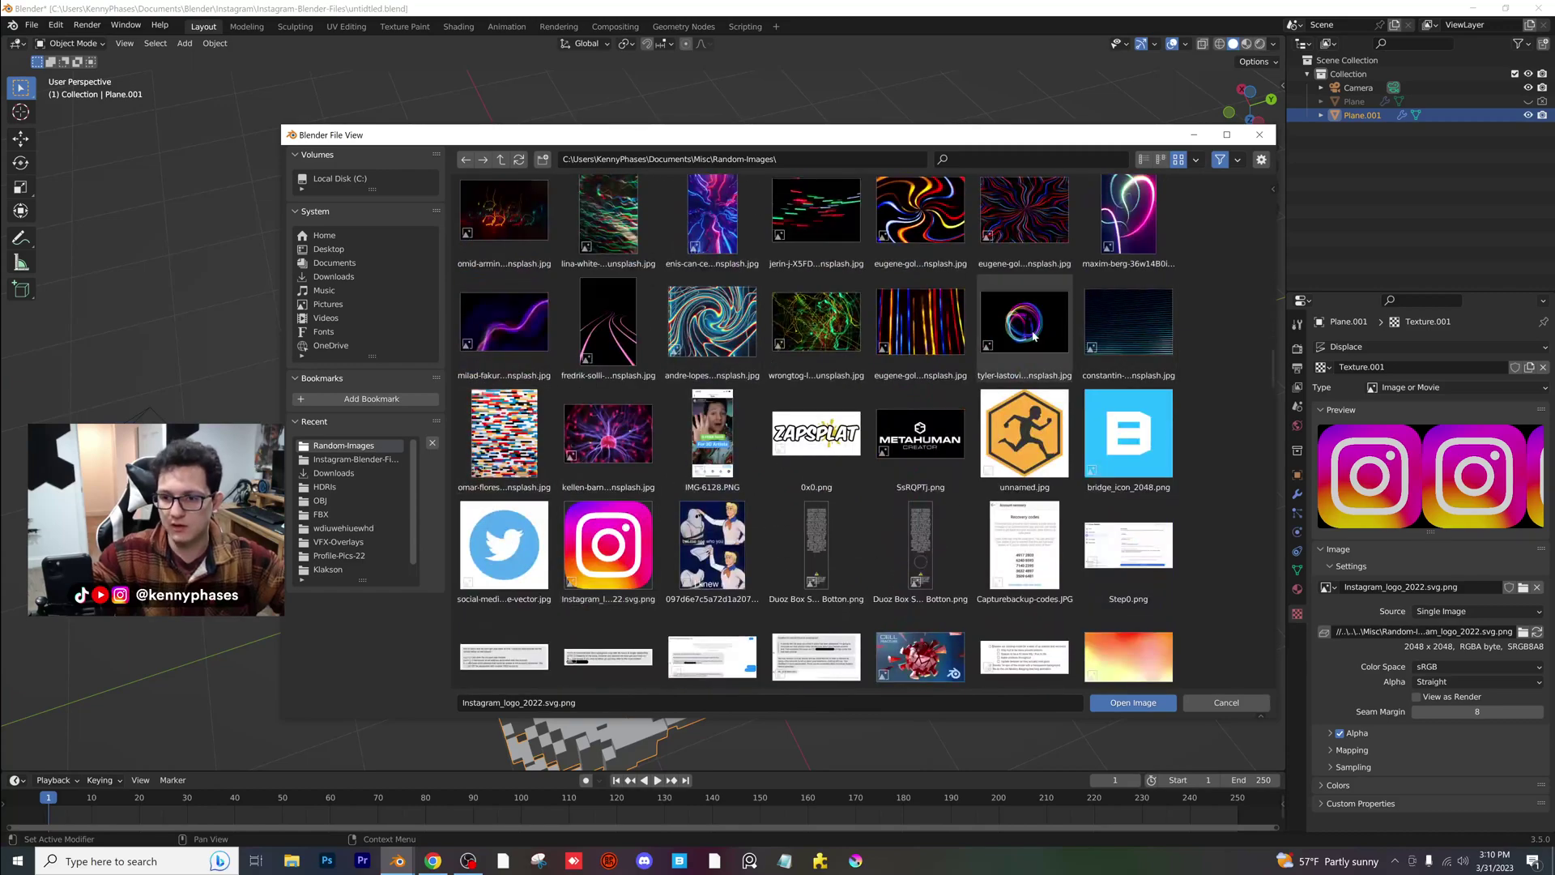
pyautogui.press('Escape')
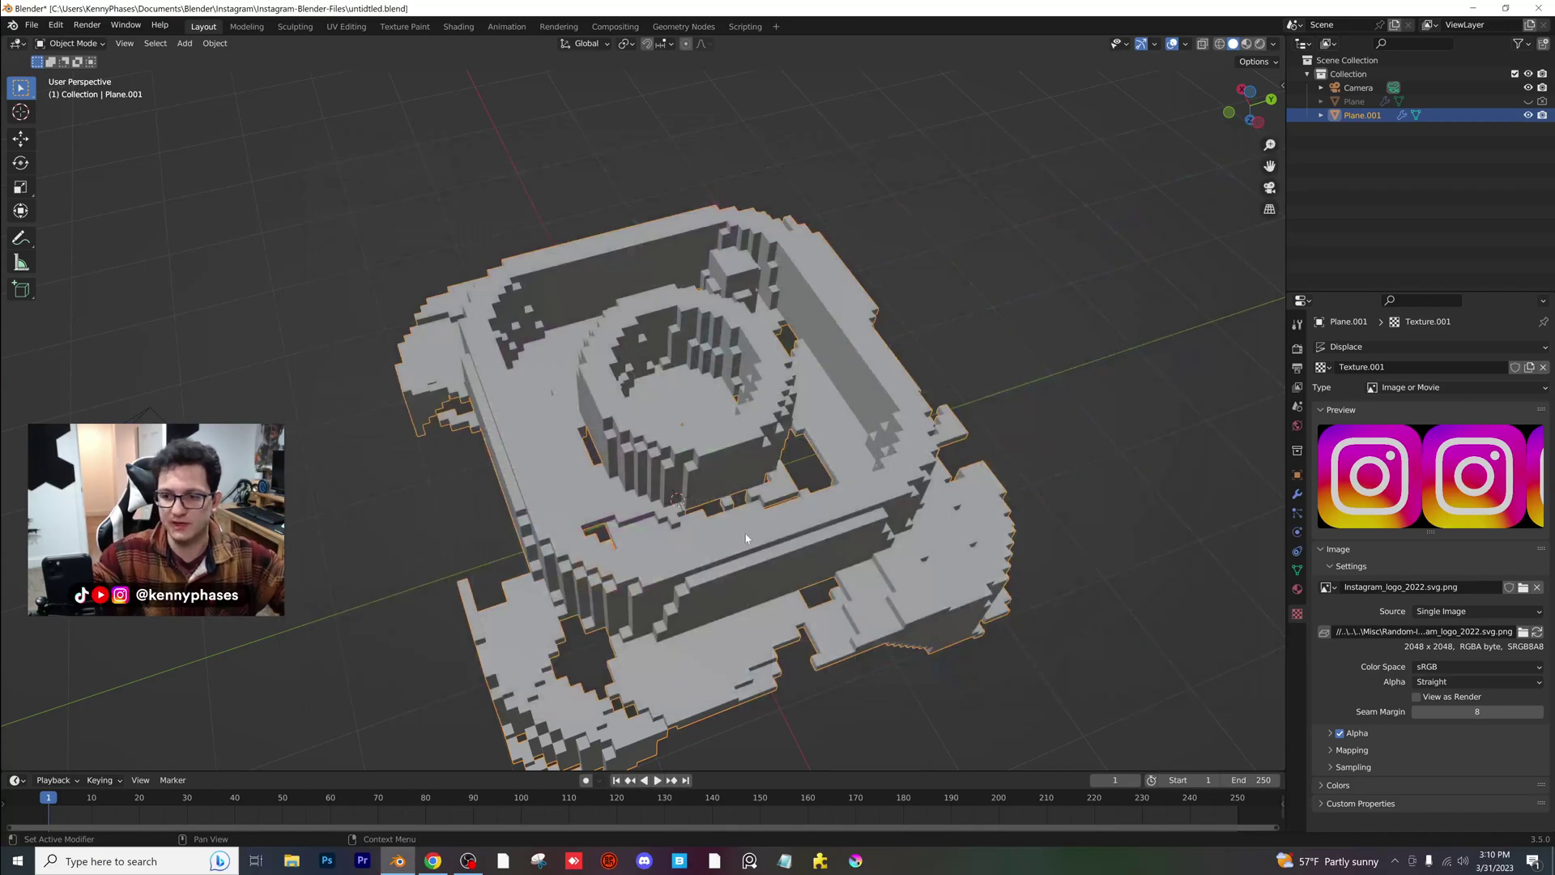
# - Scale the neon-ring model along the Y axis by a factor of 0.670
pyautogui.moveTo(736, 526); pyautogui.dragTo(931, 348, button='middle')
pyautogui.press('y')
pyautogui.click(842, 494)
pyautogui.scroll(2, 1094, 388)
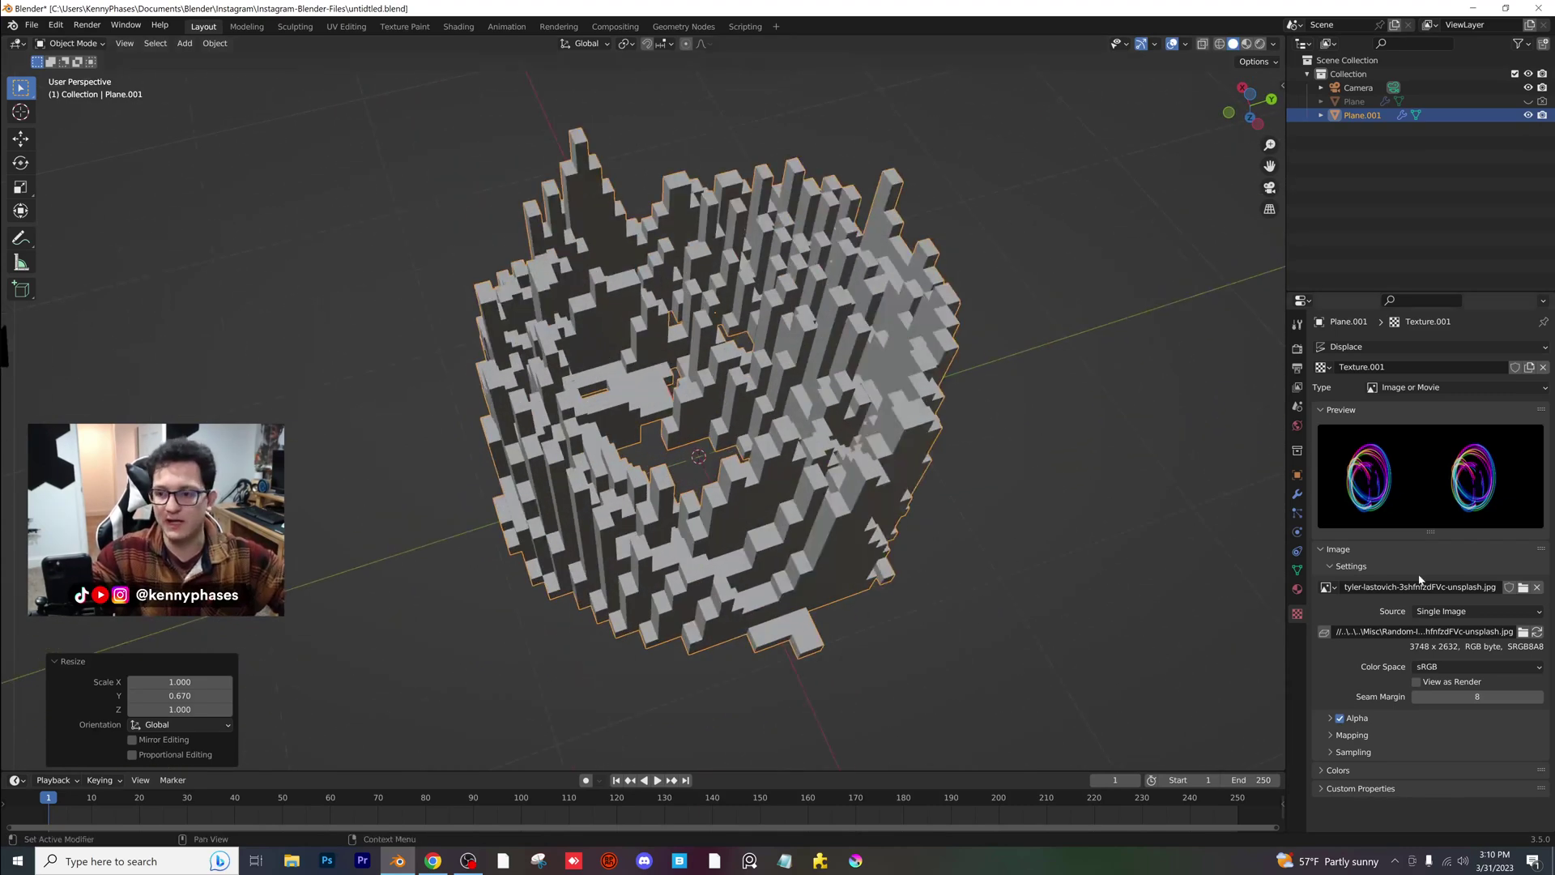
# - Replace the displacement texture's image with SketchUp-Logo.png and inspect the logo model
pyautogui.click(1524, 588)
pyautogui.scroll(-5, 863, 558)
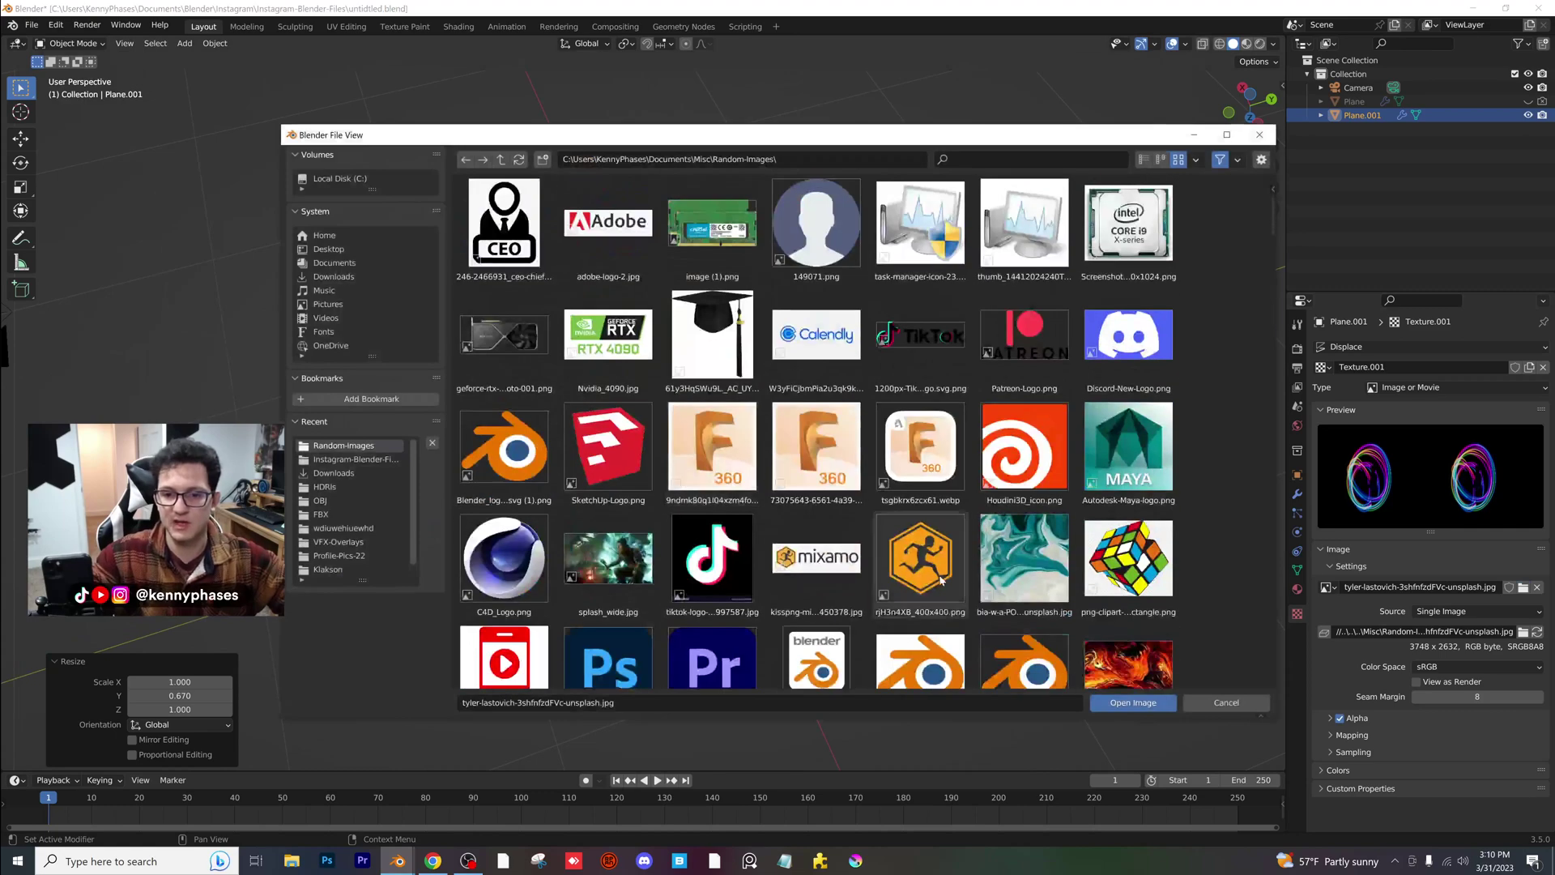
pyautogui.doubleClick(633, 460)
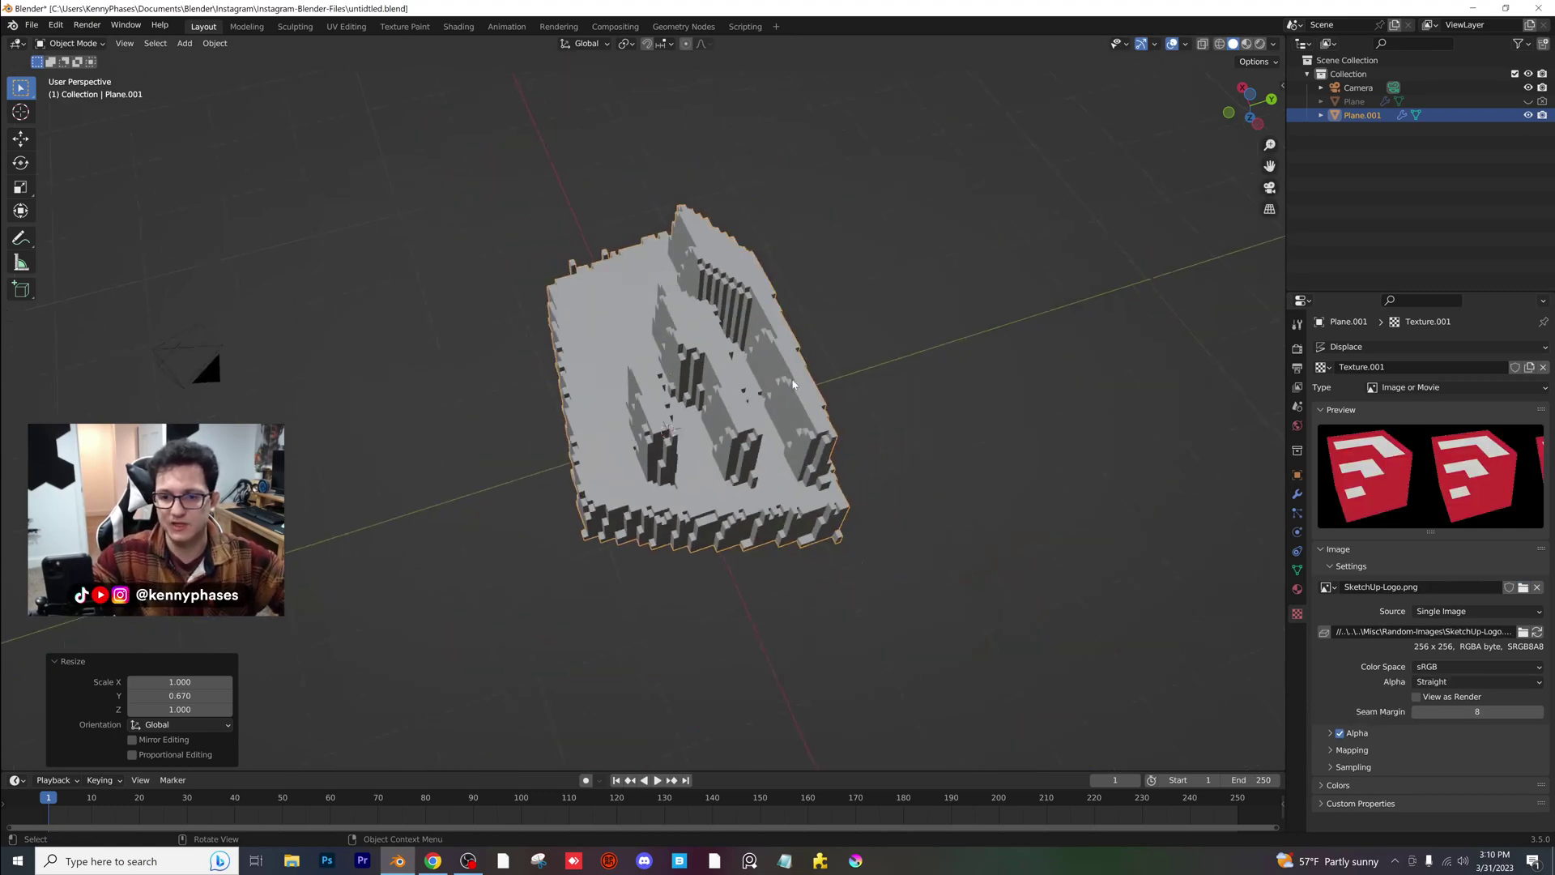
pyautogui.moveTo(793, 384); pyautogui.dragTo(818, 405, button='middle')
# - Replace the displacement texture's image with the yellow happy emoji PNG from the Random-Images folder
pyautogui.click(1524, 588)
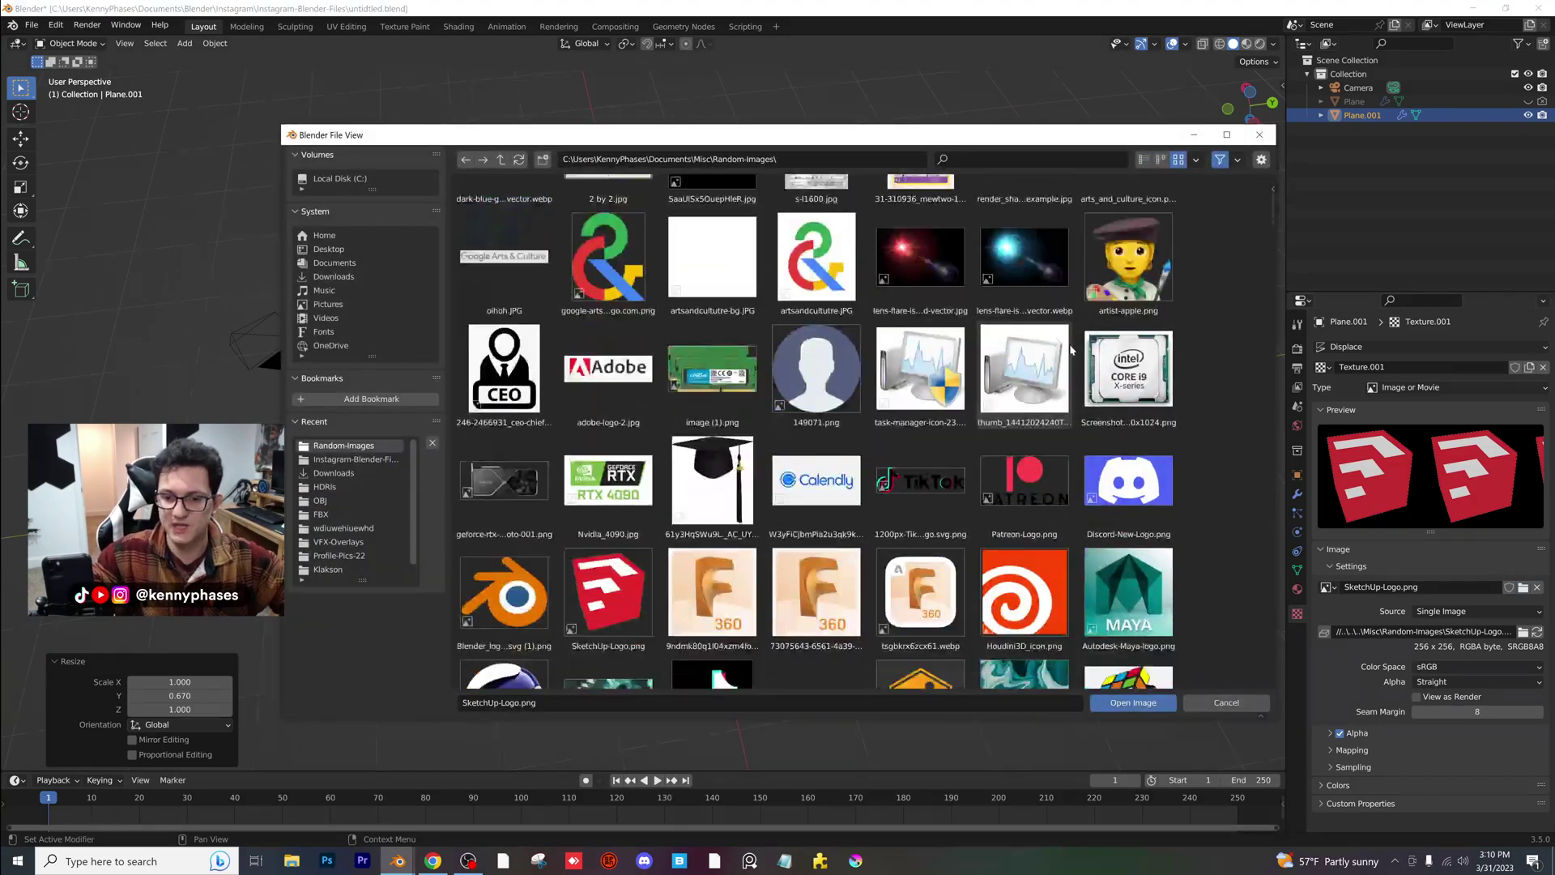
pyautogui.moveTo(1274, 217); pyautogui.dragTo(1231, 460)
pyautogui.doubleClick(920, 456)
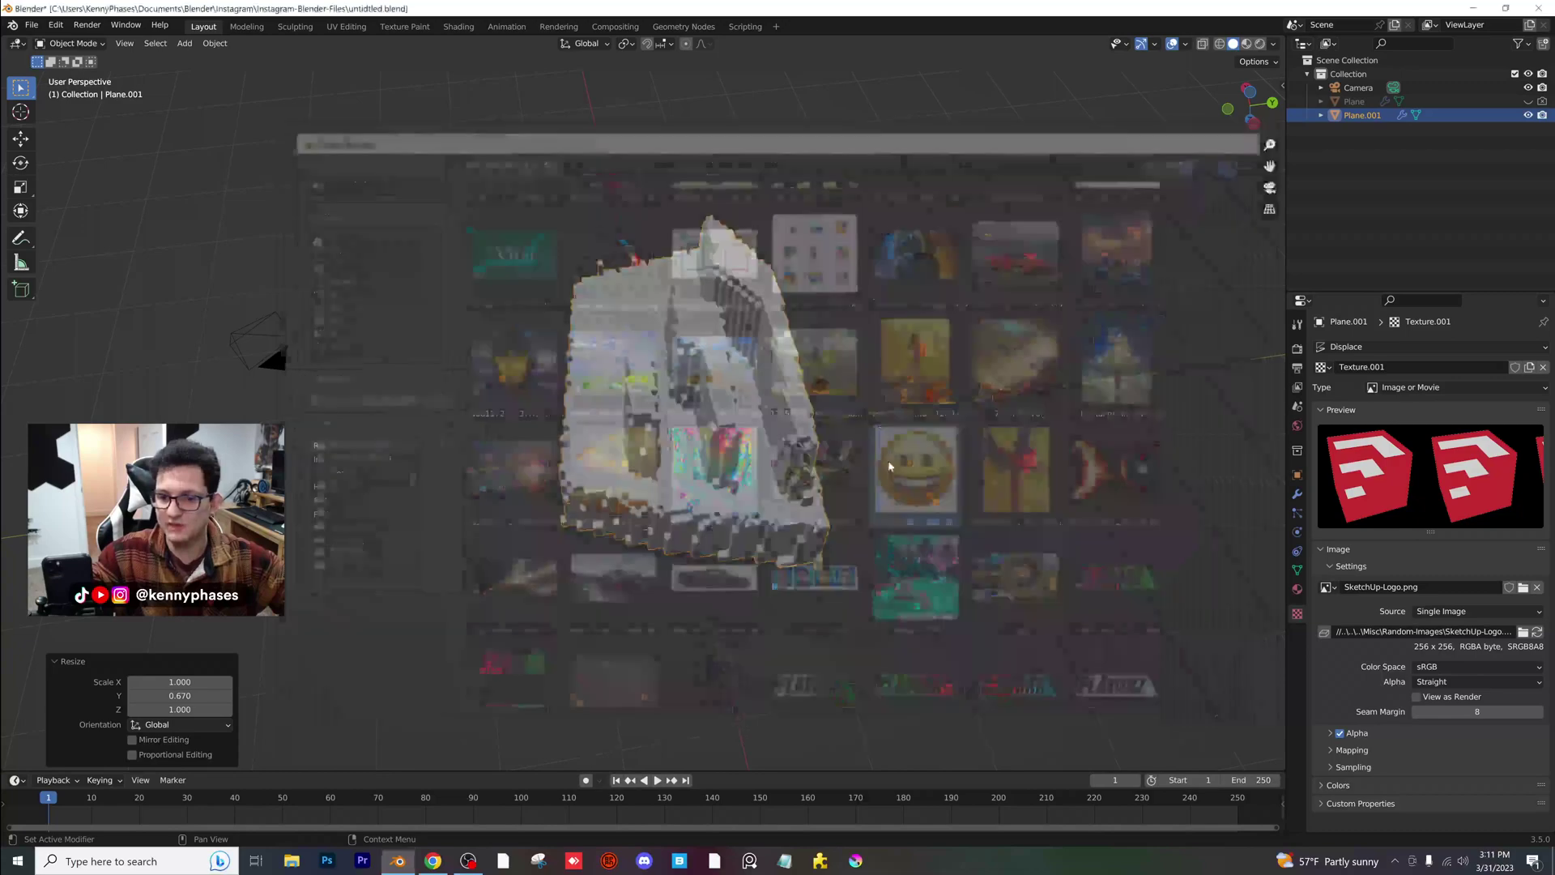
# - Scale the emoji model along the X axis by a factor of 0.541
pyautogui.moveTo(828, 460); pyautogui.dragTo(810, 283, button='middle')
pyautogui.scroll(2, 907, 364)
pyautogui.press('s')
pyautogui.press('x')
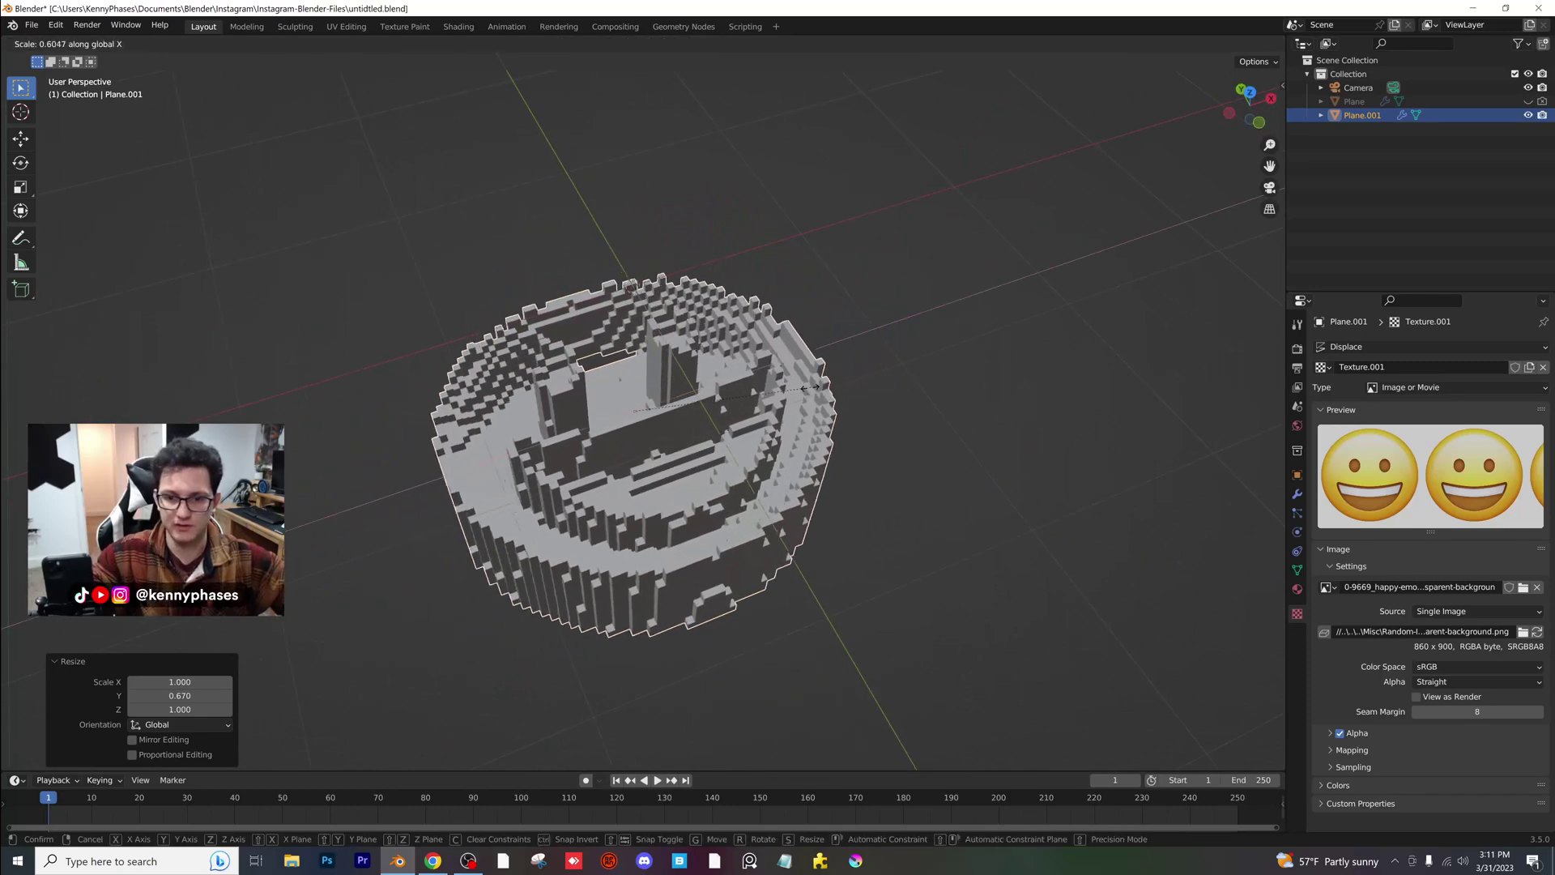
pyautogui.click(790, 393)
pyautogui.moveTo(790, 393); pyautogui.dragTo(826, 373, button='middle')
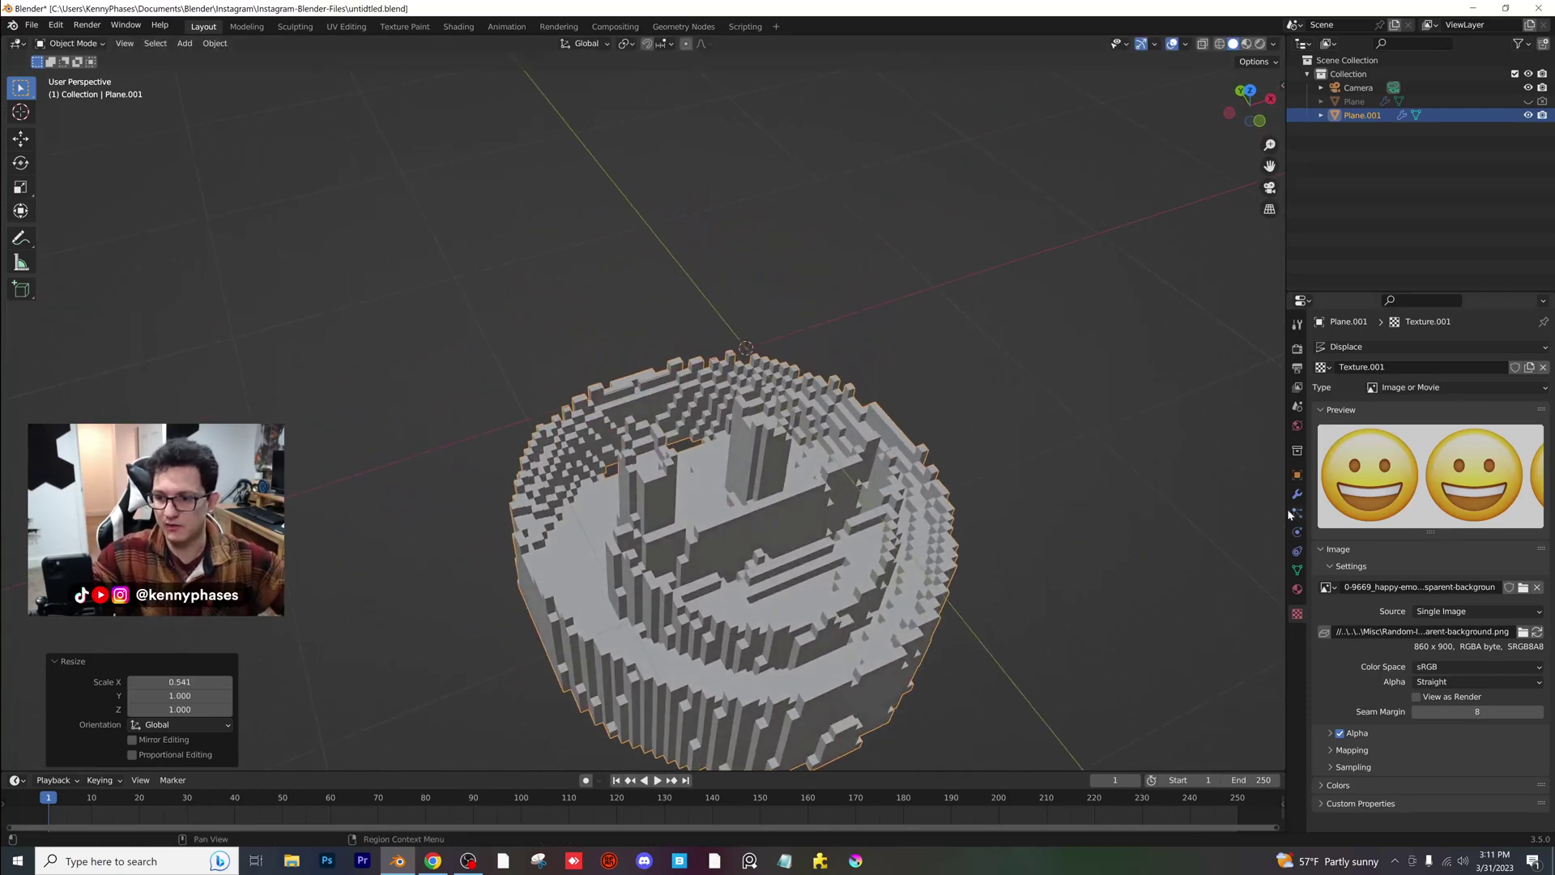
# - Switch the Remesh modifier from Blocks to Smooth mode and inspect the smiling face up close
pyautogui.click(1297, 494)
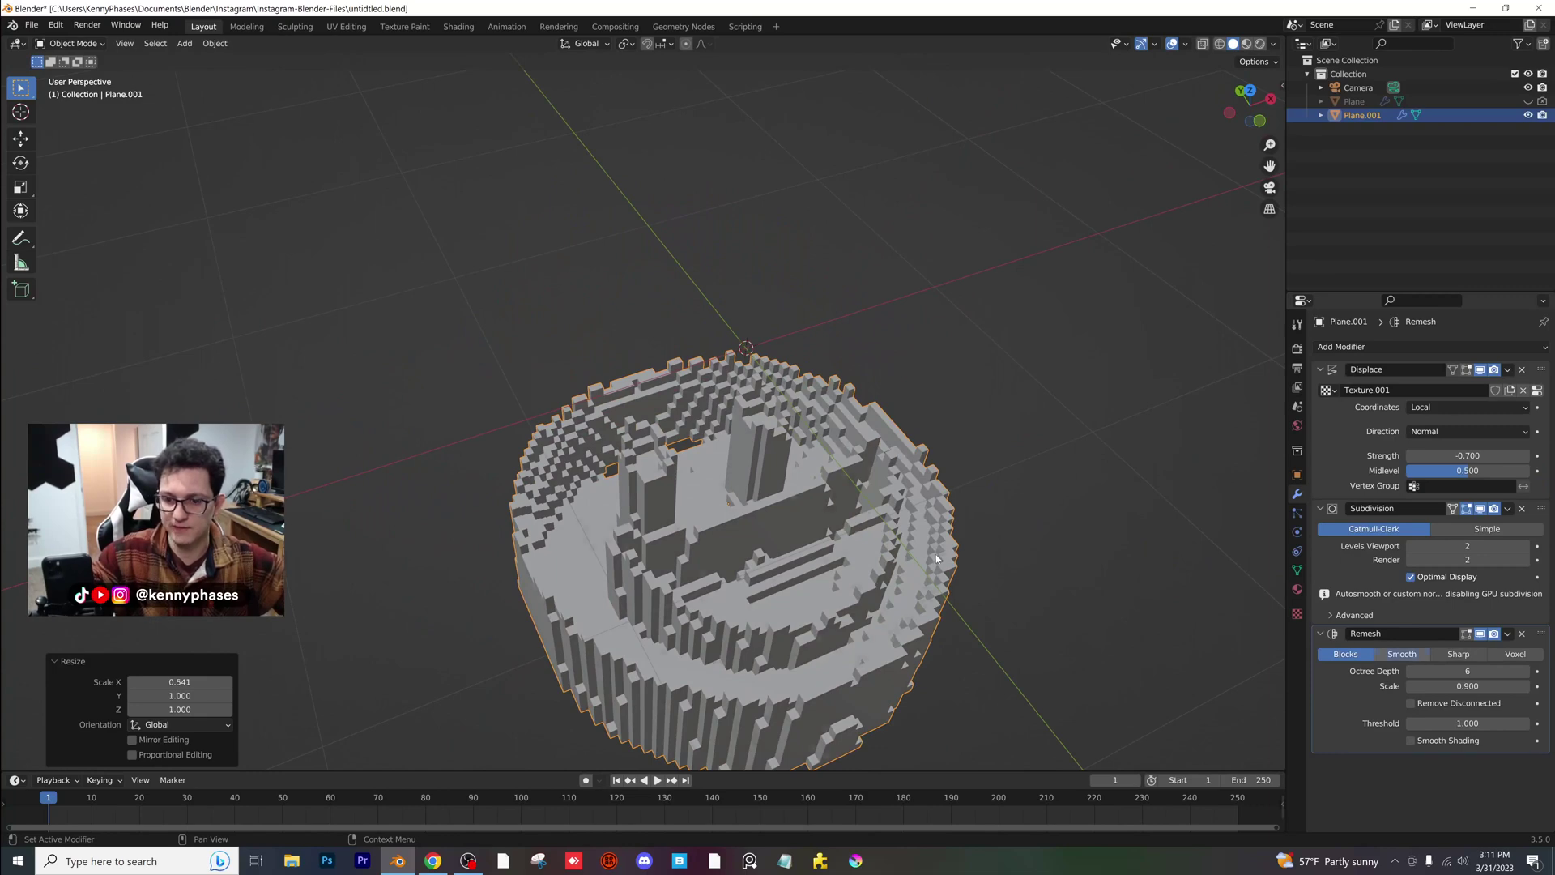
pyautogui.moveTo(937, 558); pyautogui.dragTo(980, 510, button='middle')
pyautogui.scroll(3, 863, 477)
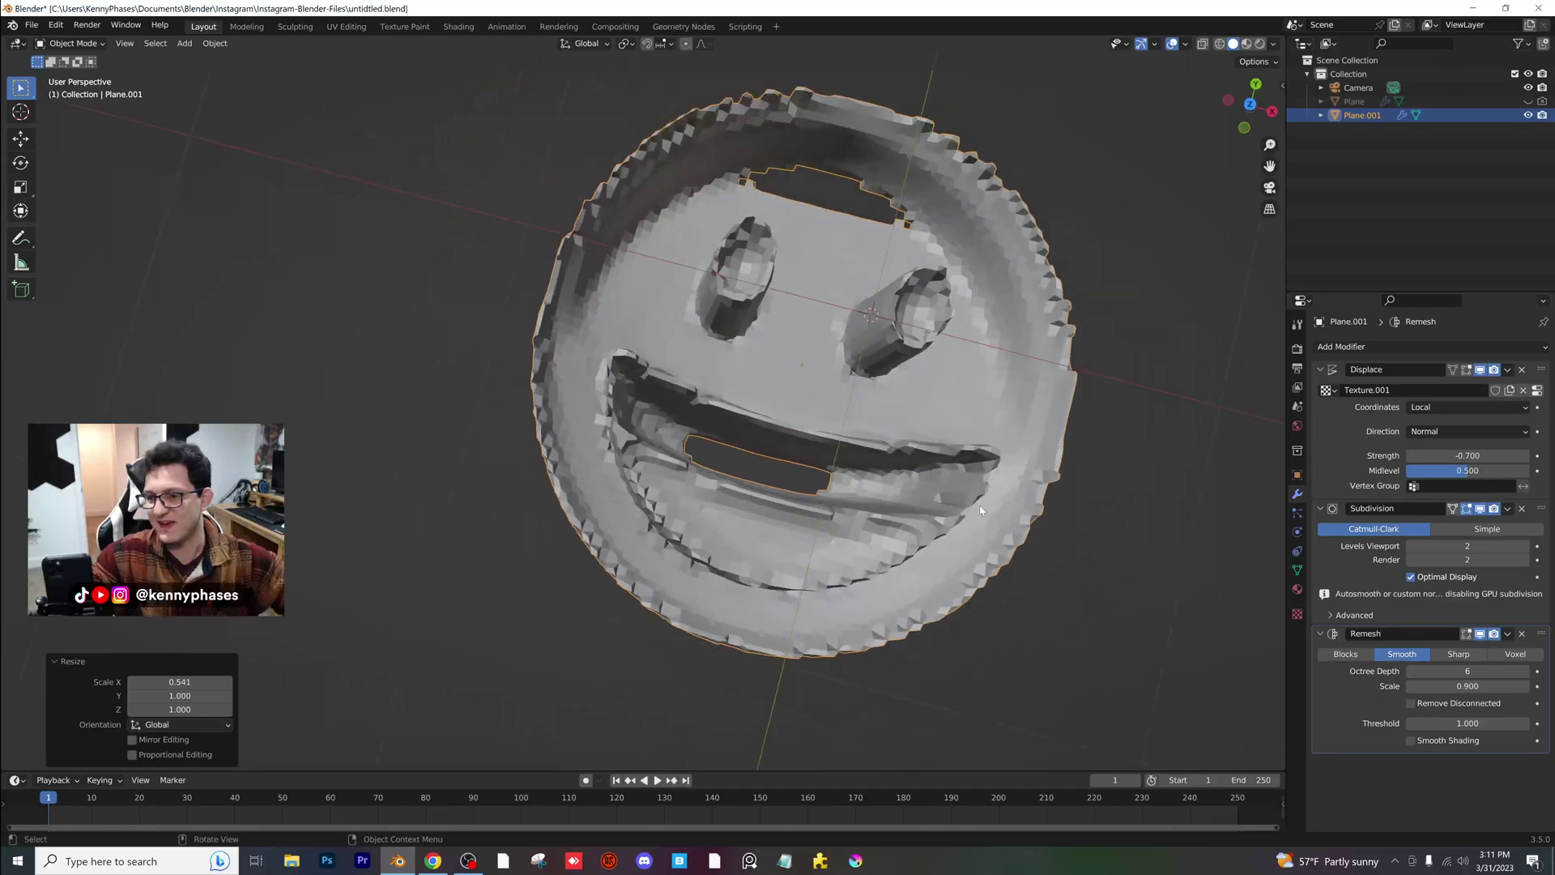
# - Replace the displacement texture's image with openai-avatar.png from the Random-Images folder and inspect the extruded logo
pyautogui.click(1299, 614)
pyautogui.click(1523, 587)
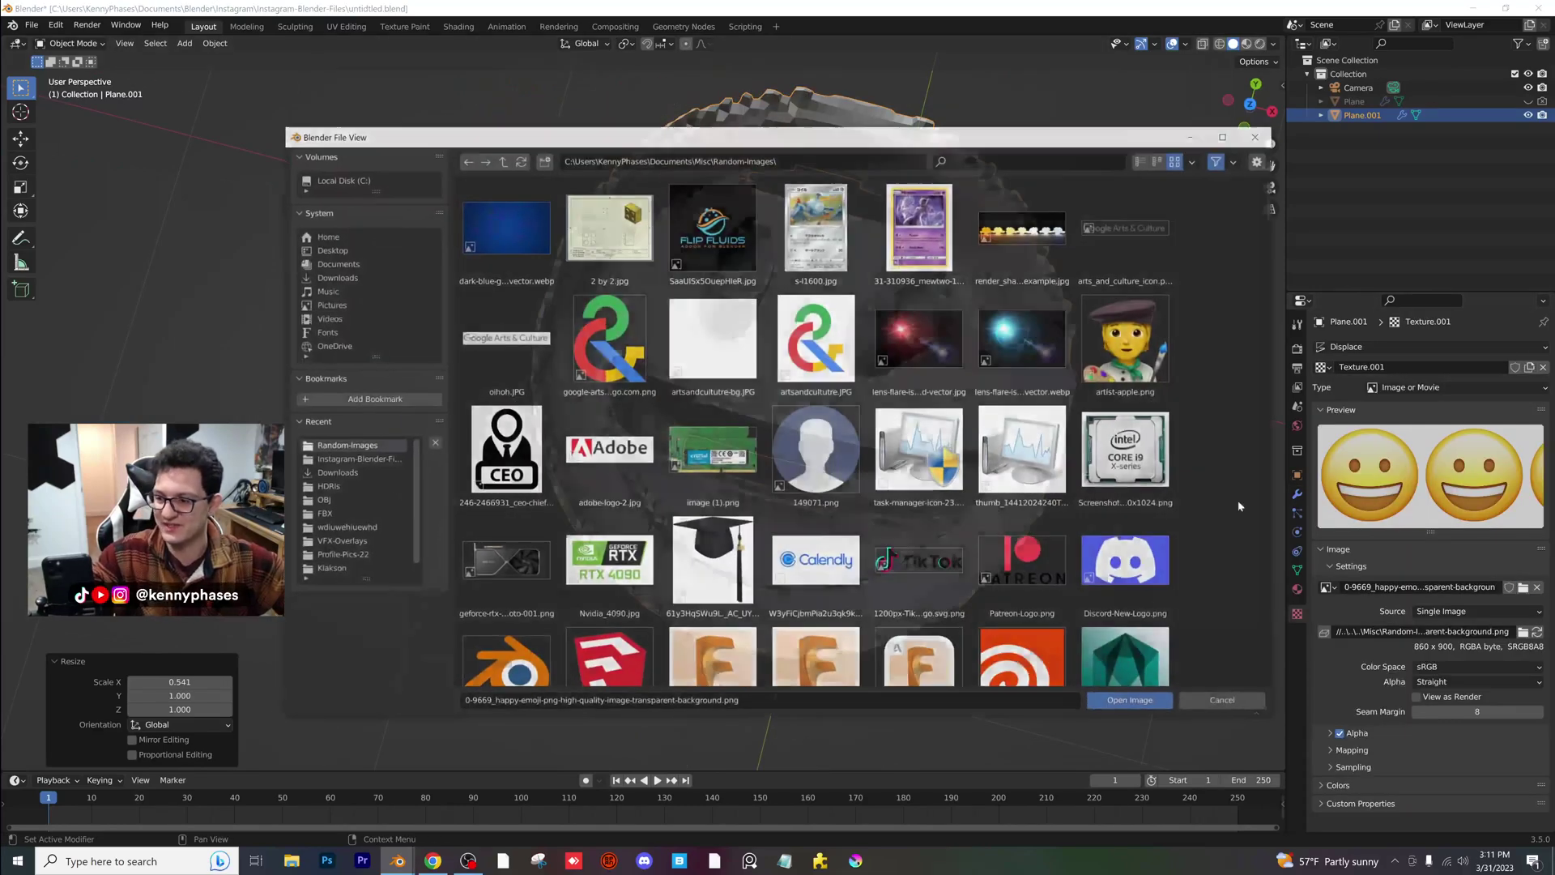
pyautogui.scroll(-5, 578, 451)
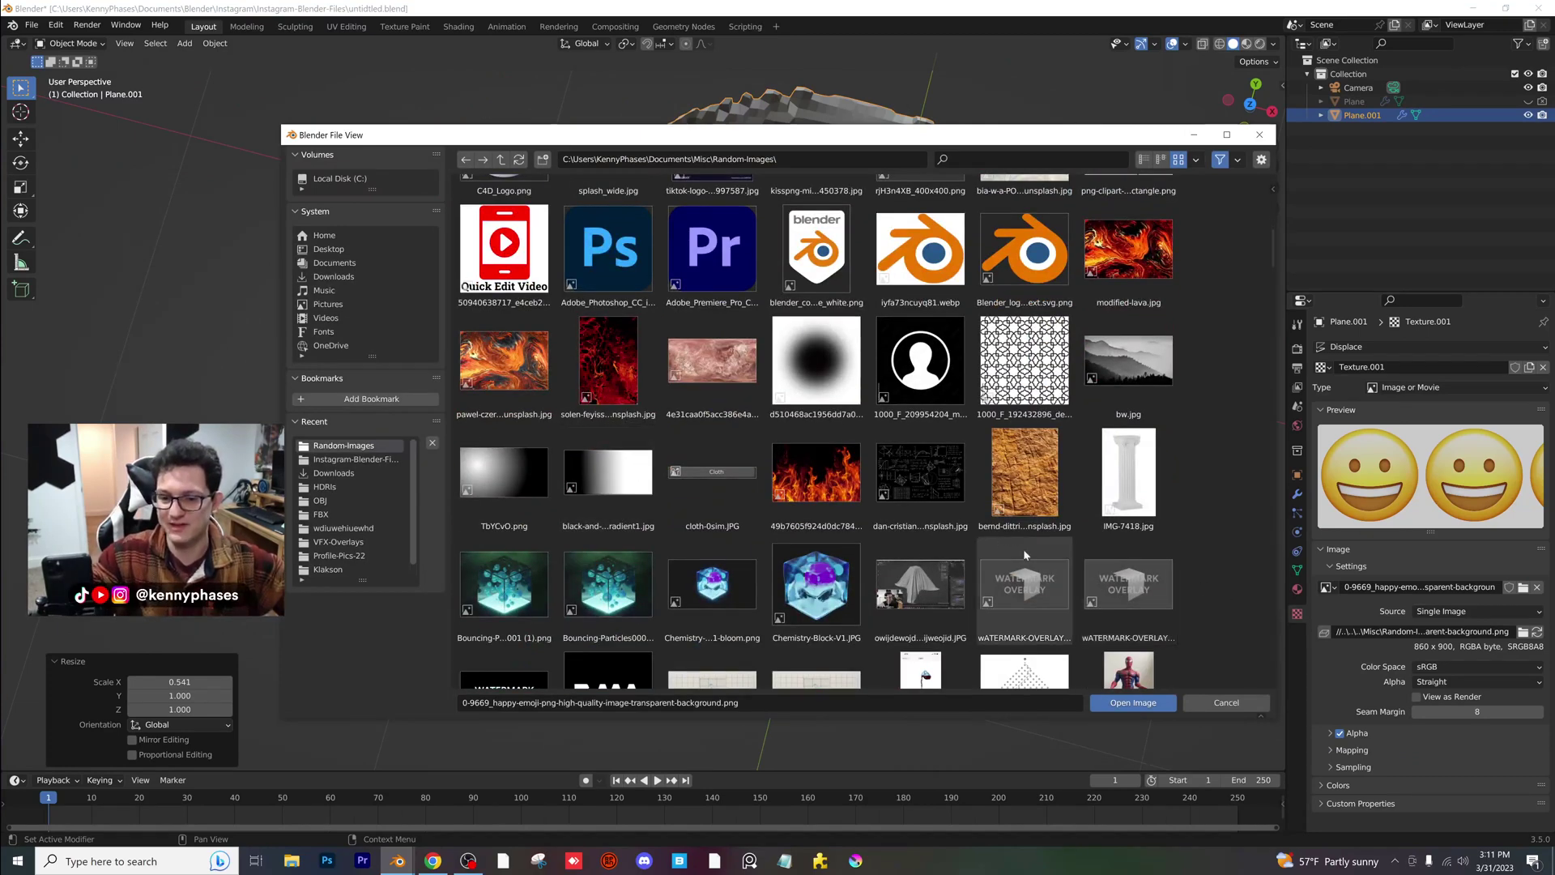
pyautogui.scroll(-2, 891, 518)
pyautogui.scroll(-10, 867, 502)
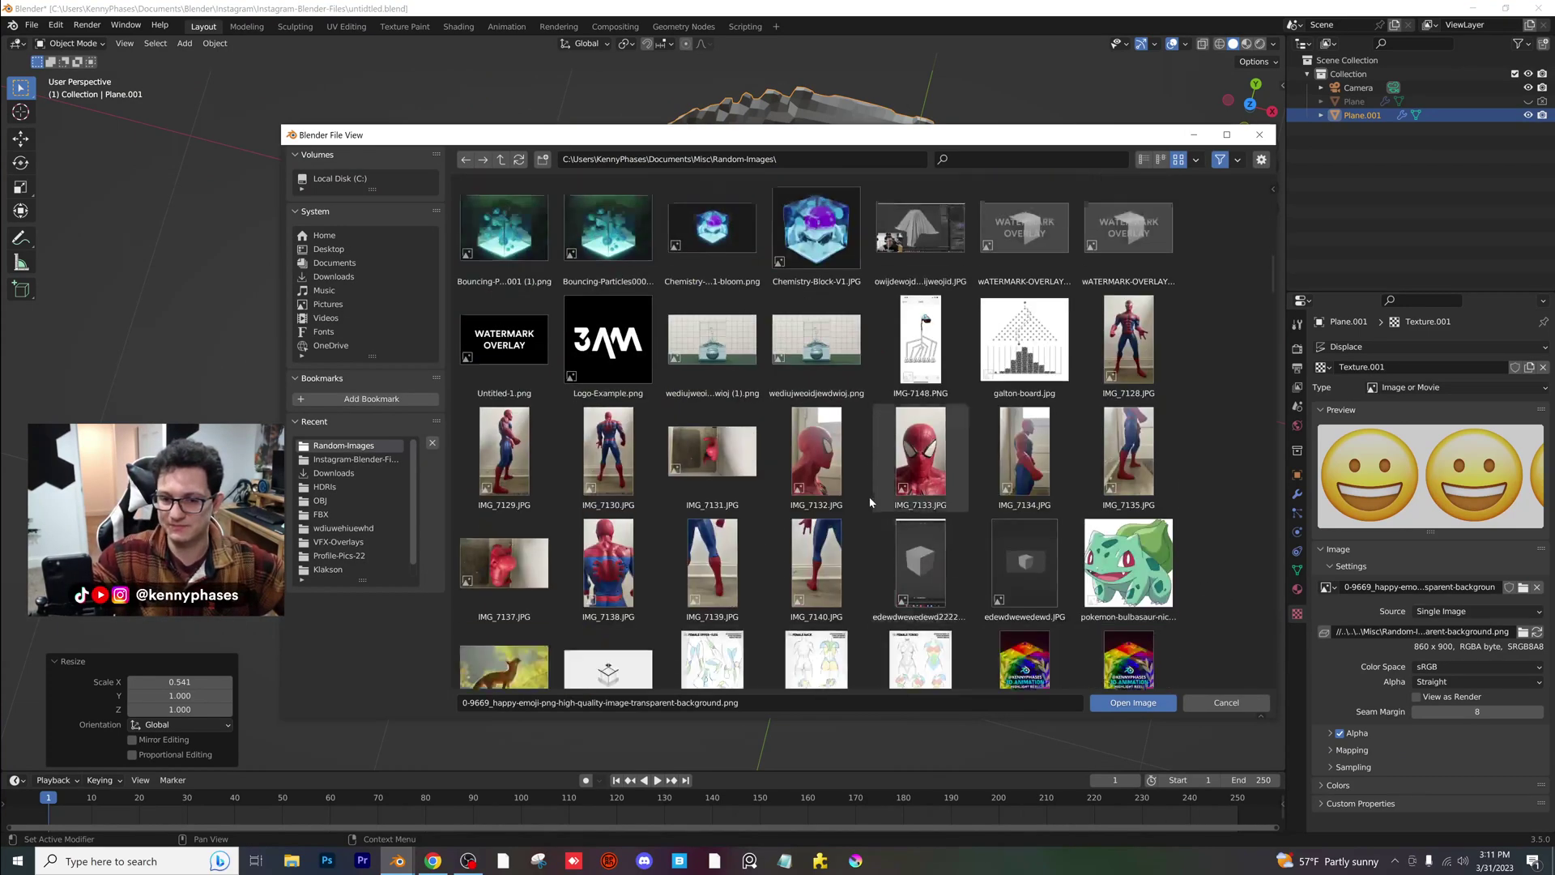
pyautogui.scroll(-6, 875, 502)
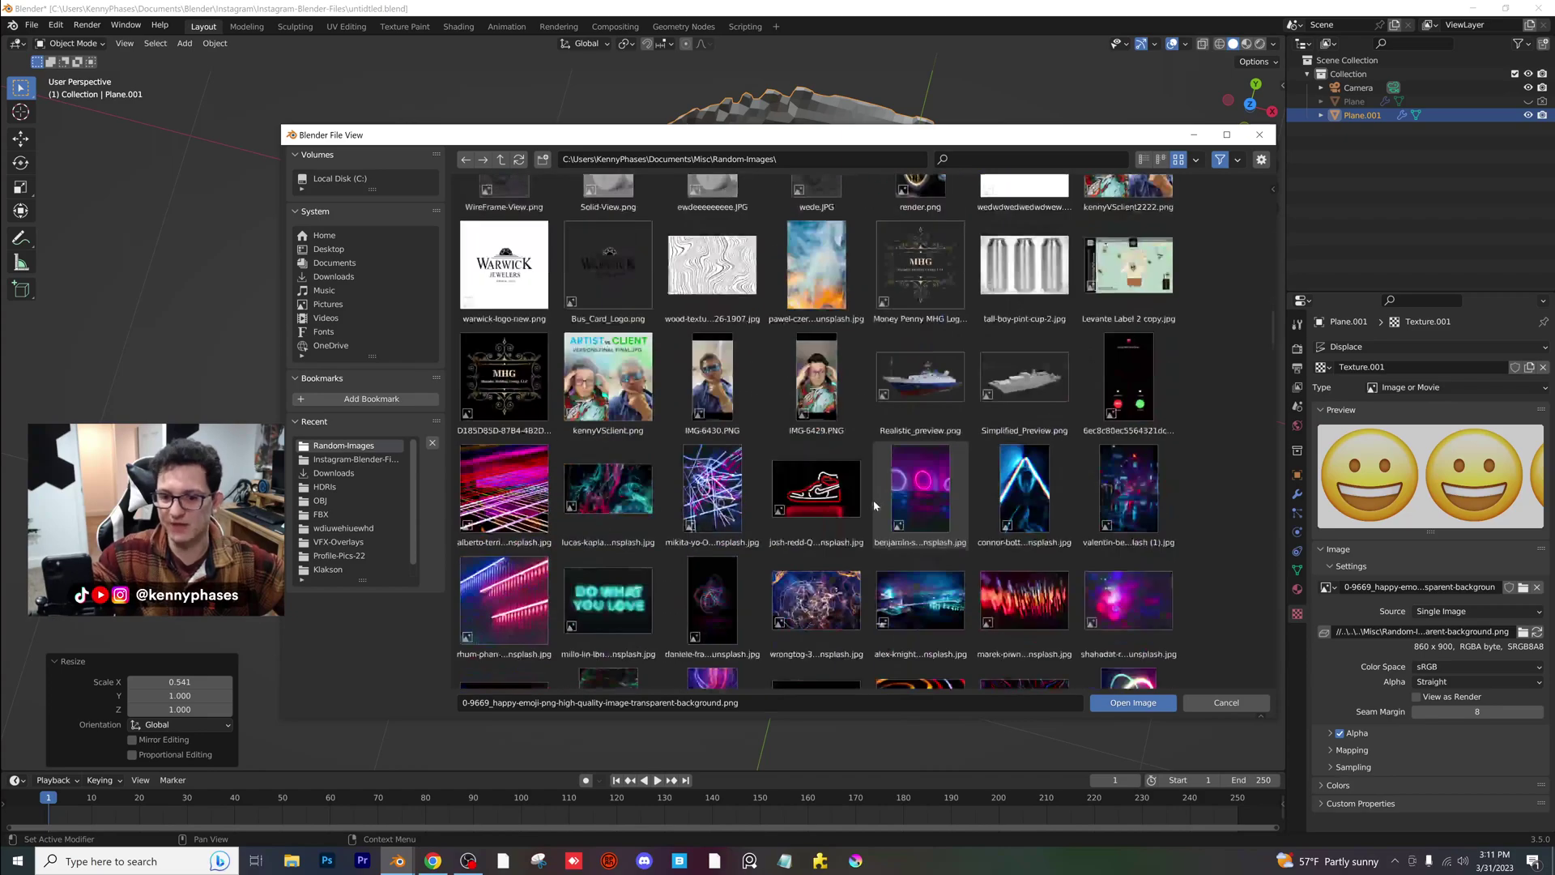
pyautogui.scroll(-3, 863, 510)
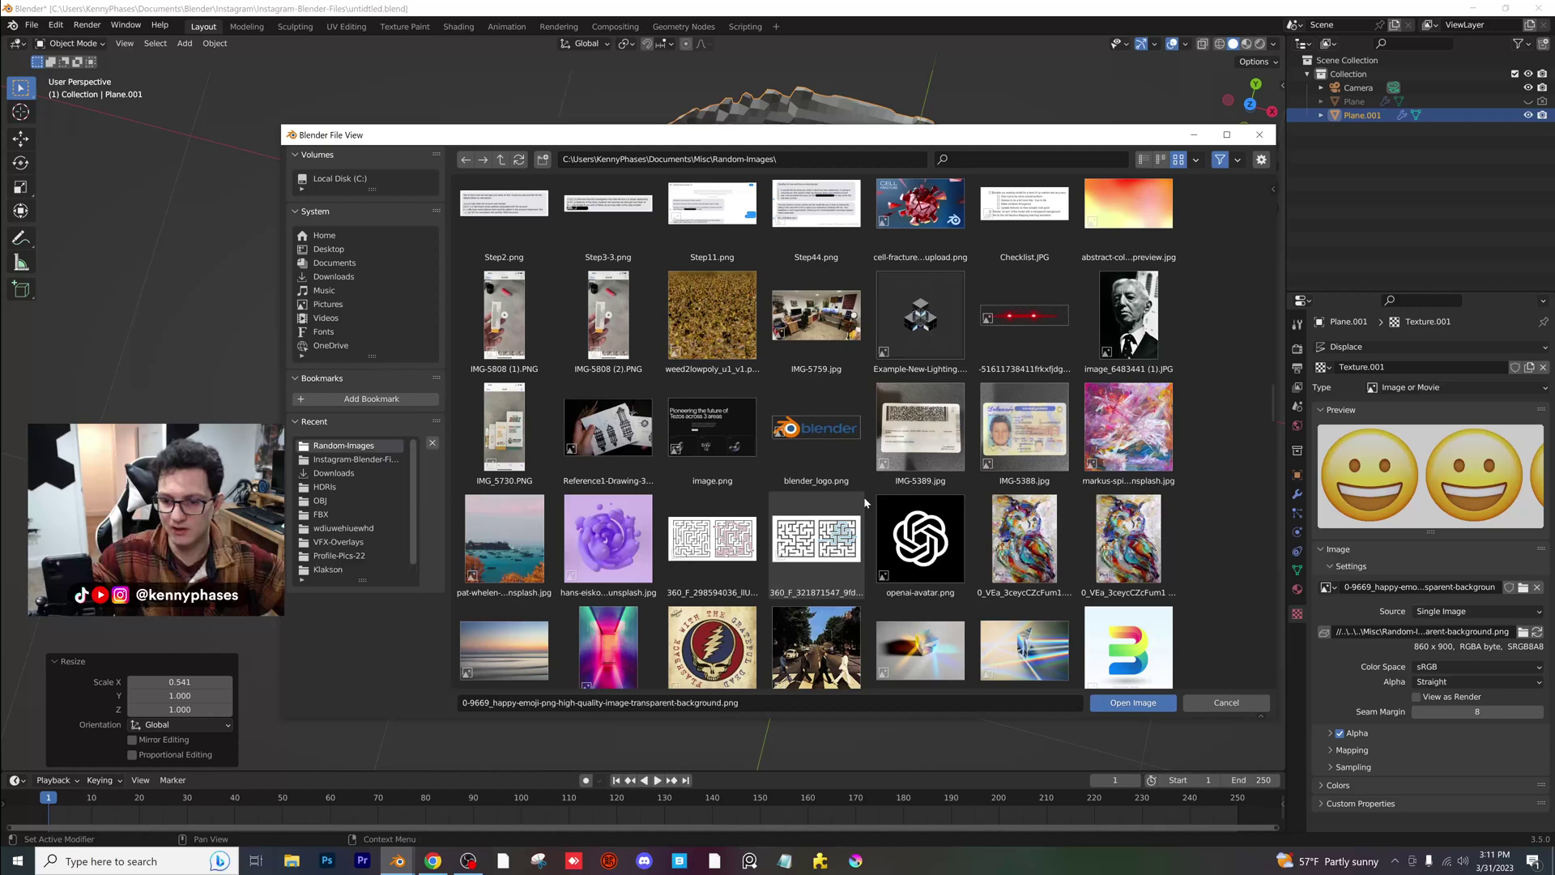
pyautogui.press('Escape')
pyautogui.moveTo(869, 504); pyautogui.dragTo(818, 463, button='middle')
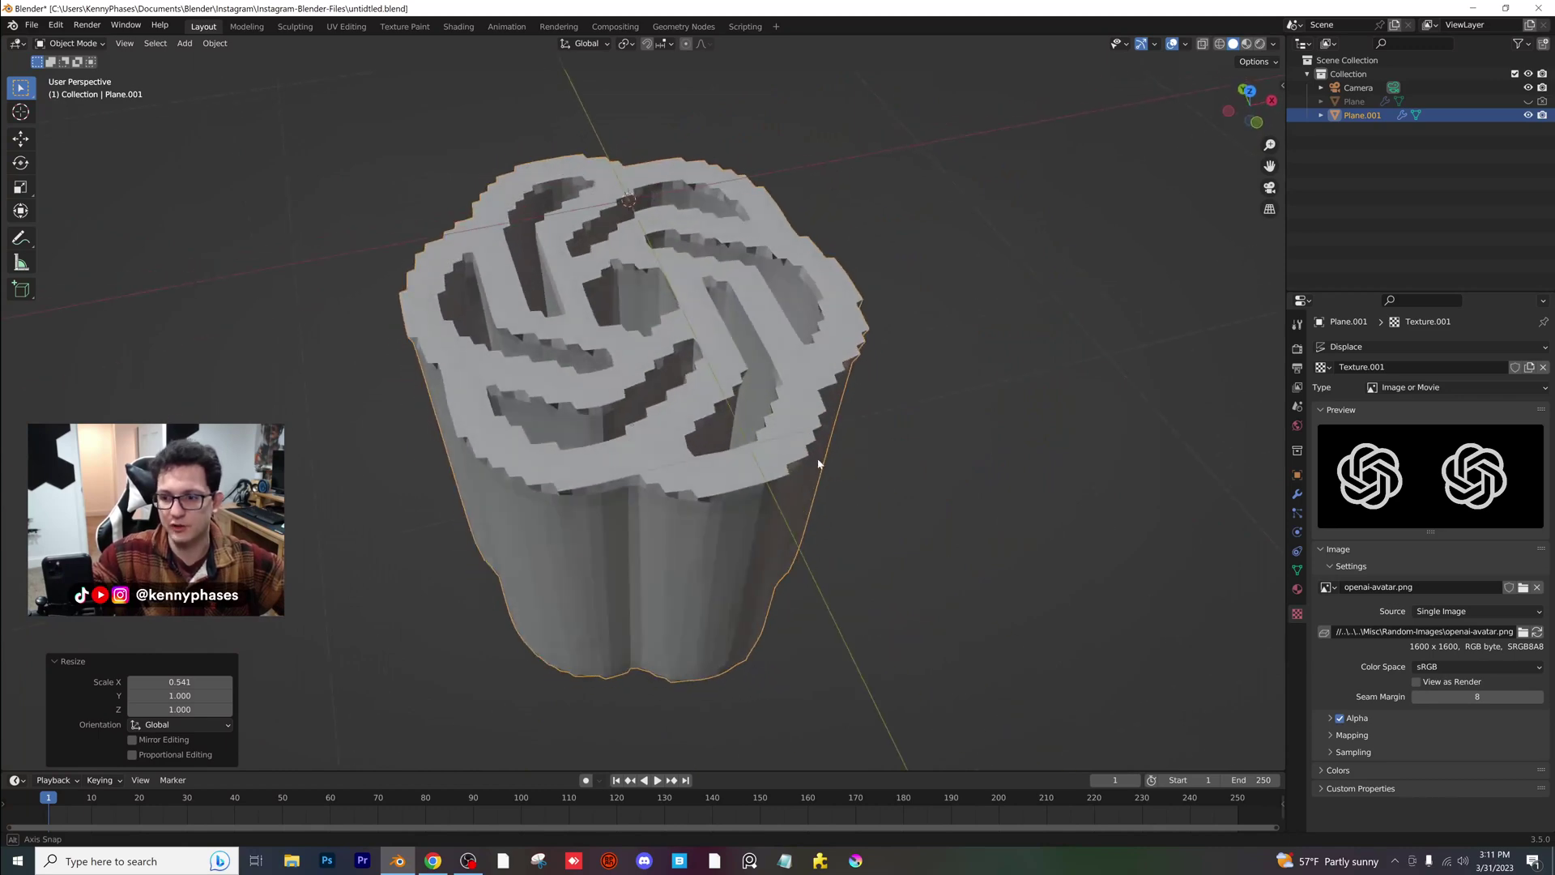
# - Inspect the OpenAI logo model from its other side and apply Shade Auto Smooth to it
pyautogui.click(1297, 495)
pyautogui.moveTo(603, 493); pyautogui.dragTo(736, 527, button='middle')
pyautogui.scroll(-4, 771, 555)
pyautogui.scroll(2, 741, 518)
pyautogui.scroll(2, 743, 524)
pyautogui.rightClick(750, 498)
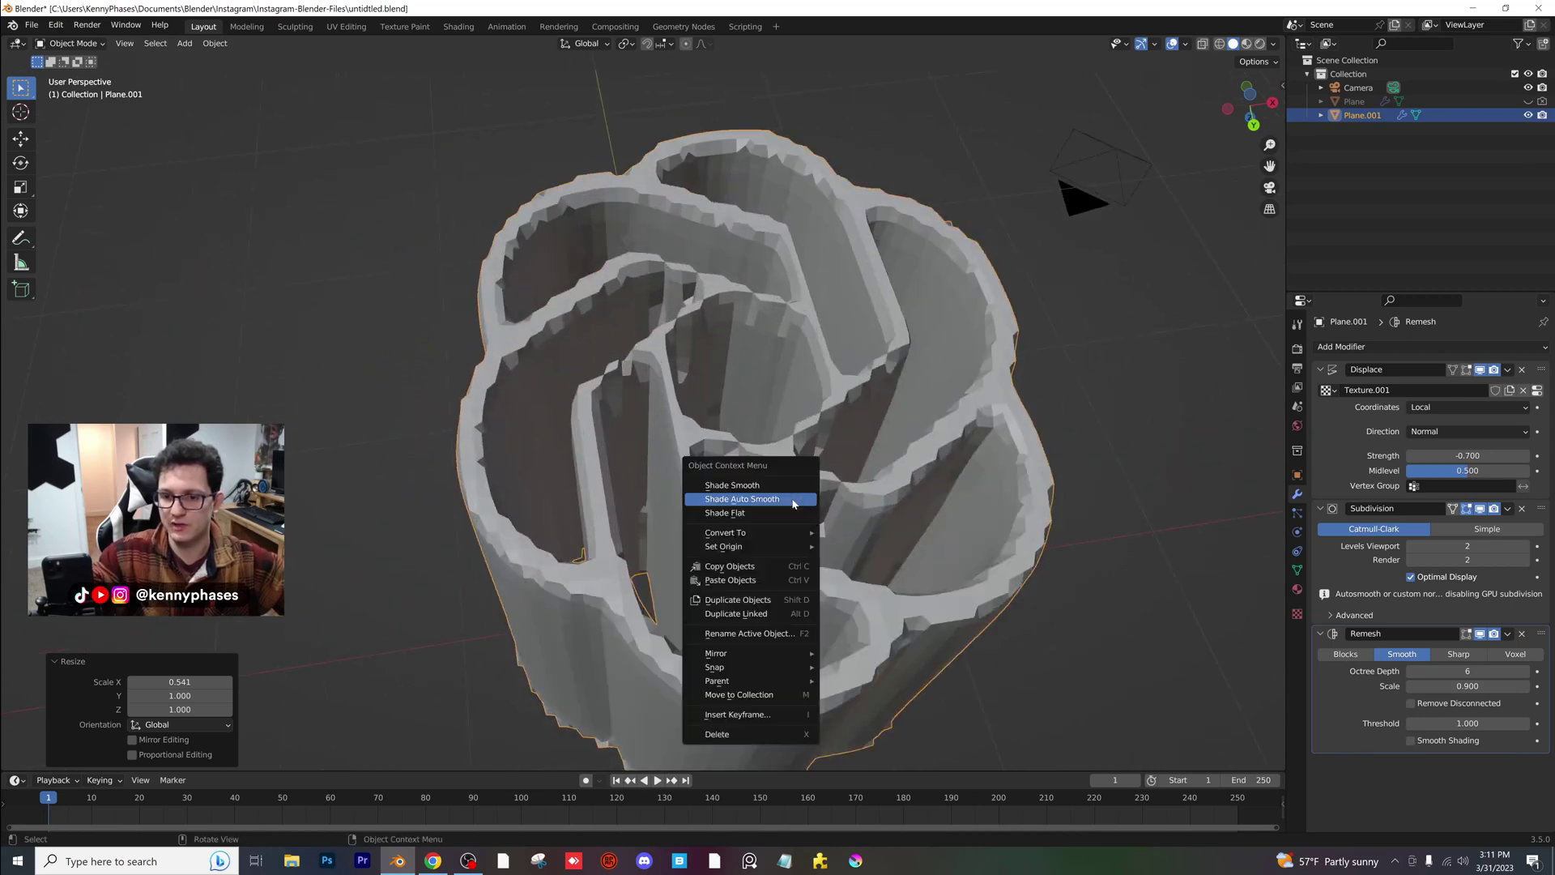
pyautogui.click(793, 500)
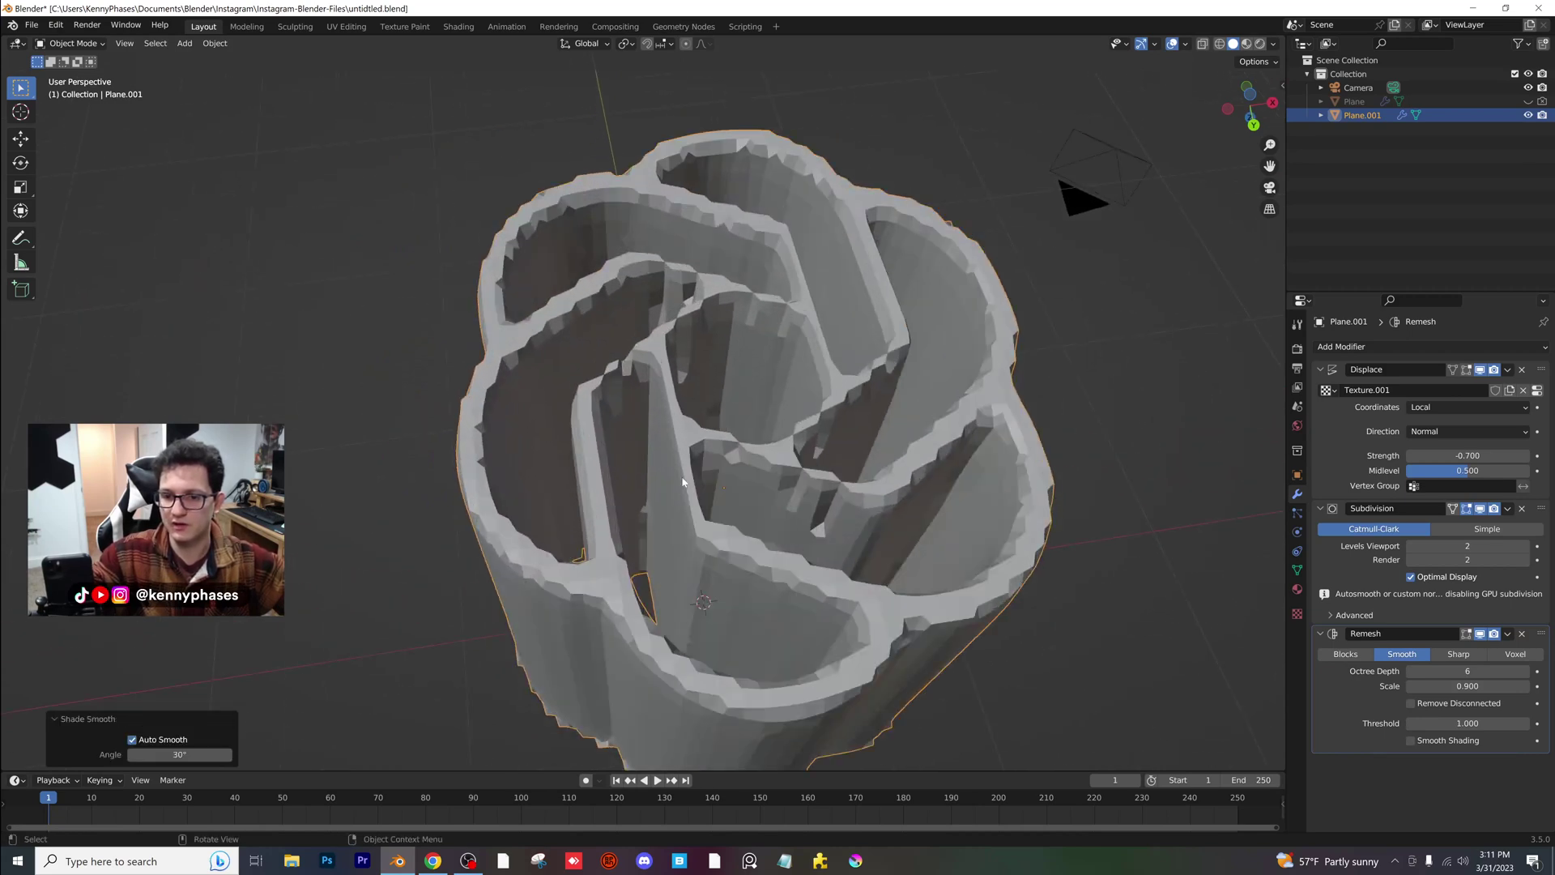
# - Raise the Remesh modifier's octree depth to 7 to refine the OpenAI logo
pyautogui.click(1298, 513)
pyautogui.click(1298, 532)
pyautogui.click(1296, 494)
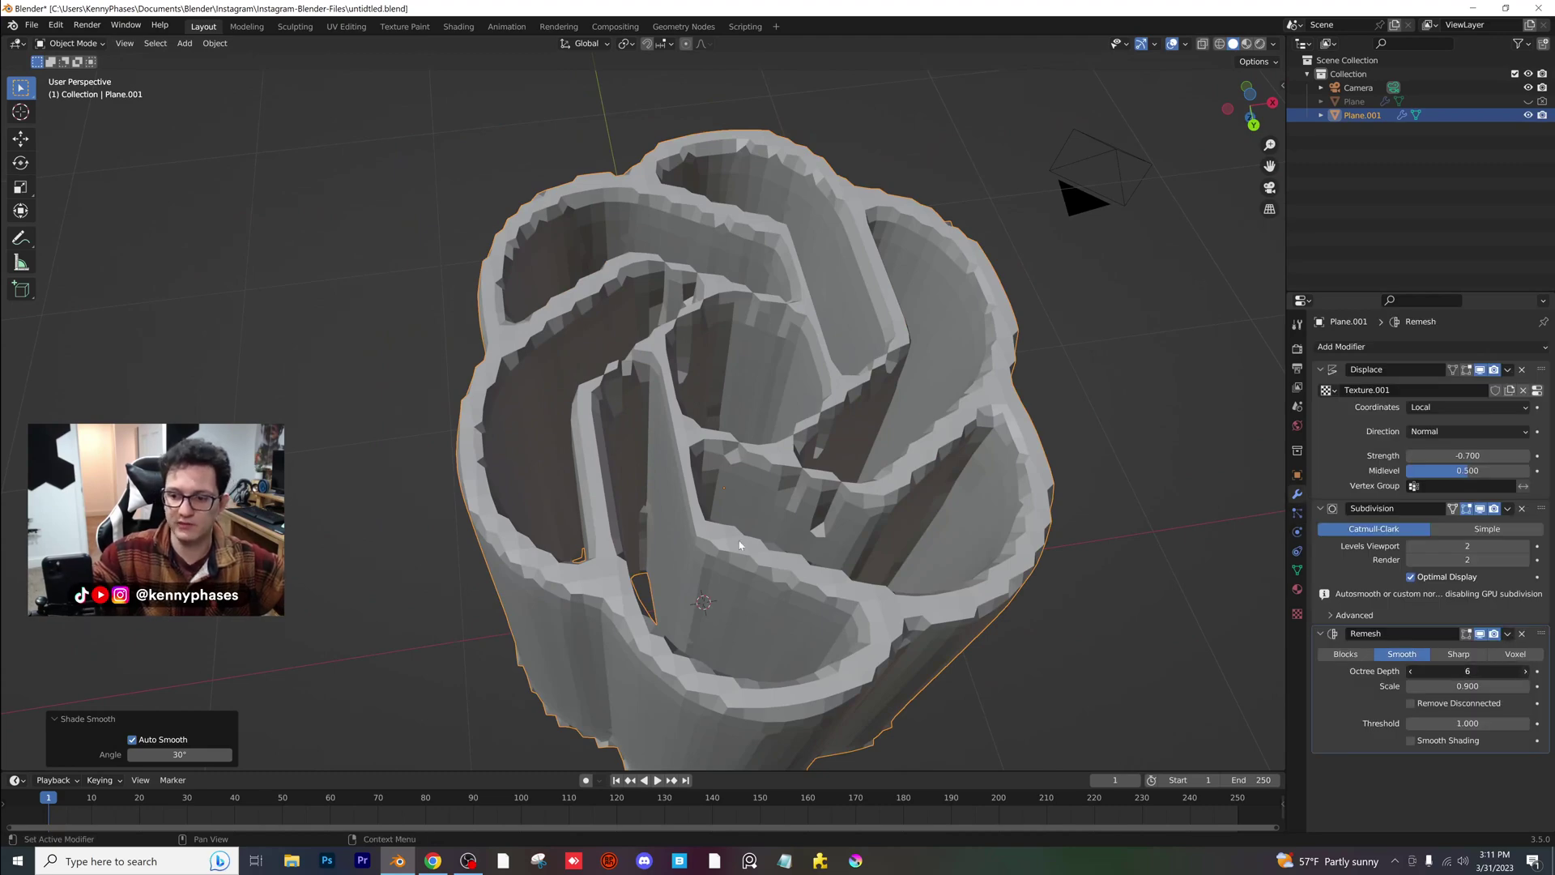
pyautogui.scroll(-3, 729, 539)
pyautogui.moveTo(718, 525); pyautogui.dragTo(704, 554, button='middle')
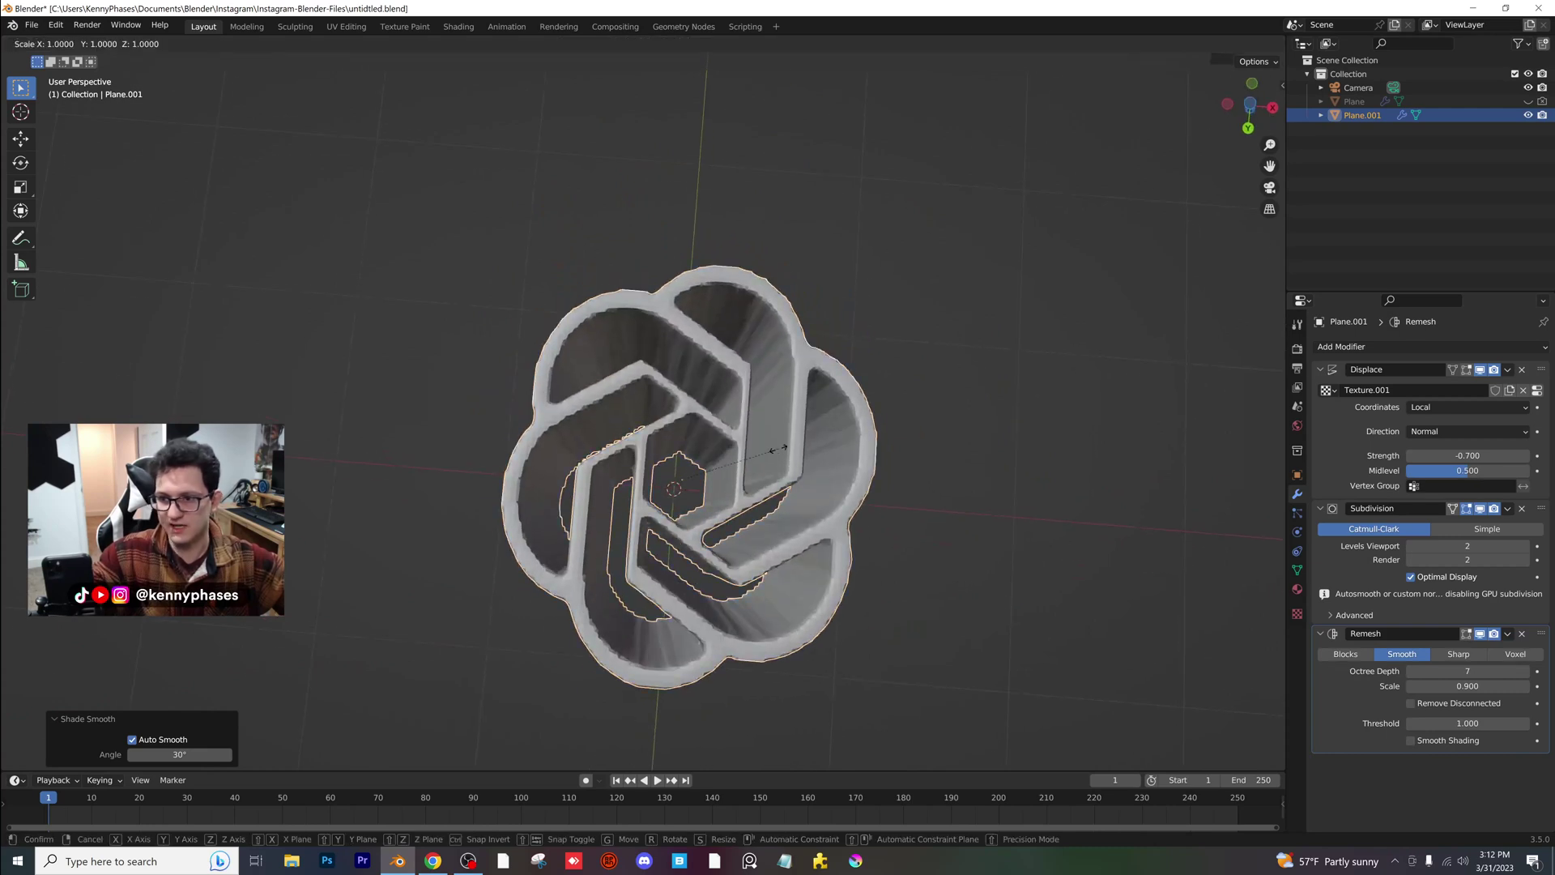
# - Scale the OpenAI logo model along the Y axis by a factor of 0.830
pyautogui.press('y')
pyautogui.click(798, 510)
pyautogui.moveTo(798, 514)
pyautogui.mouseDown(button='middle')
pyautogui.moveTo(828, 454)
pyautogui.moveTo(809, 451)
pyautogui.moveTo(797, 483)
pyautogui.mouseUp(button='middle')
pyautogui.scroll(3, 809, 452)
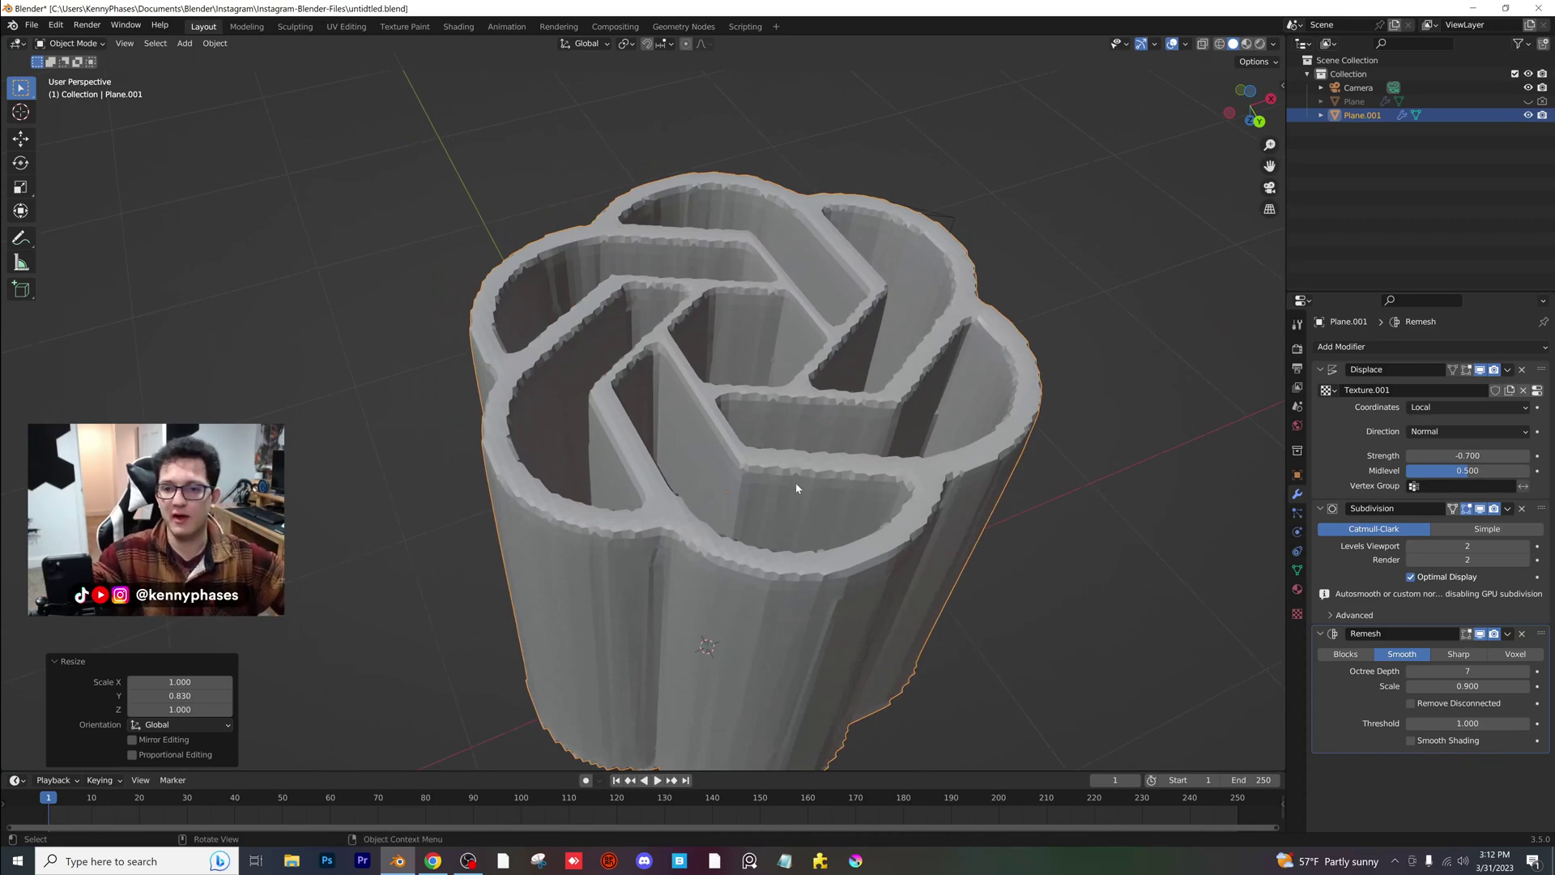
pyautogui.moveTo(812, 508); pyautogui.dragTo(830, 476, button='middle')
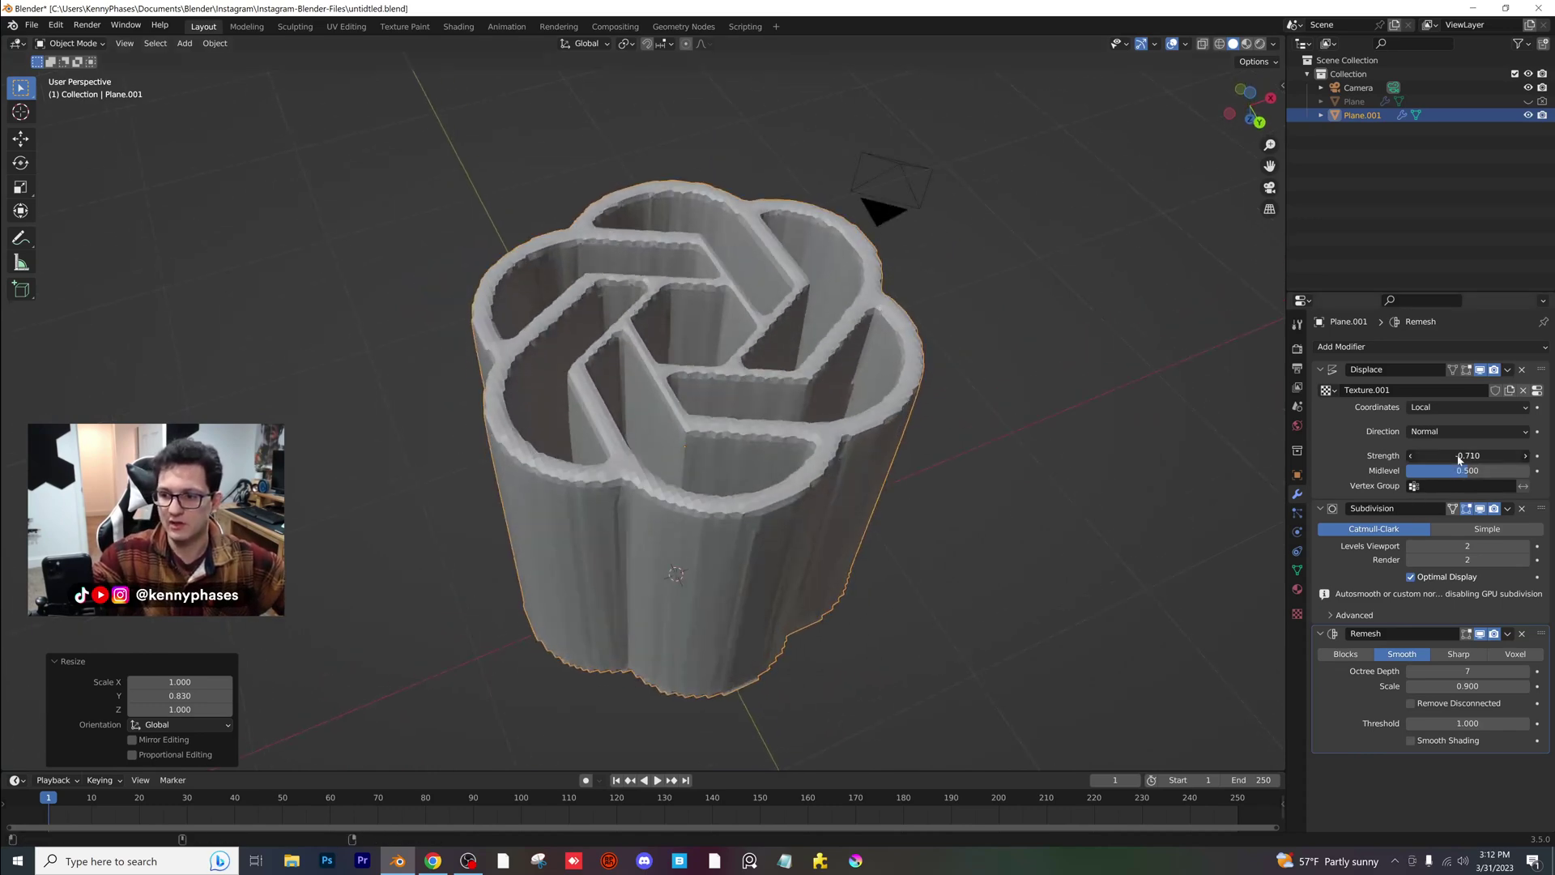
# - Set the Displace modifier's strength to -0.900 and inspect the logo from above and up close
pyautogui.moveTo(1474, 456); pyautogui.dragTo(1472, 456)
pyautogui.scroll(-5, 954, 449)
pyautogui.moveTo(838, 432); pyautogui.dragTo(834, 492, button='middle')
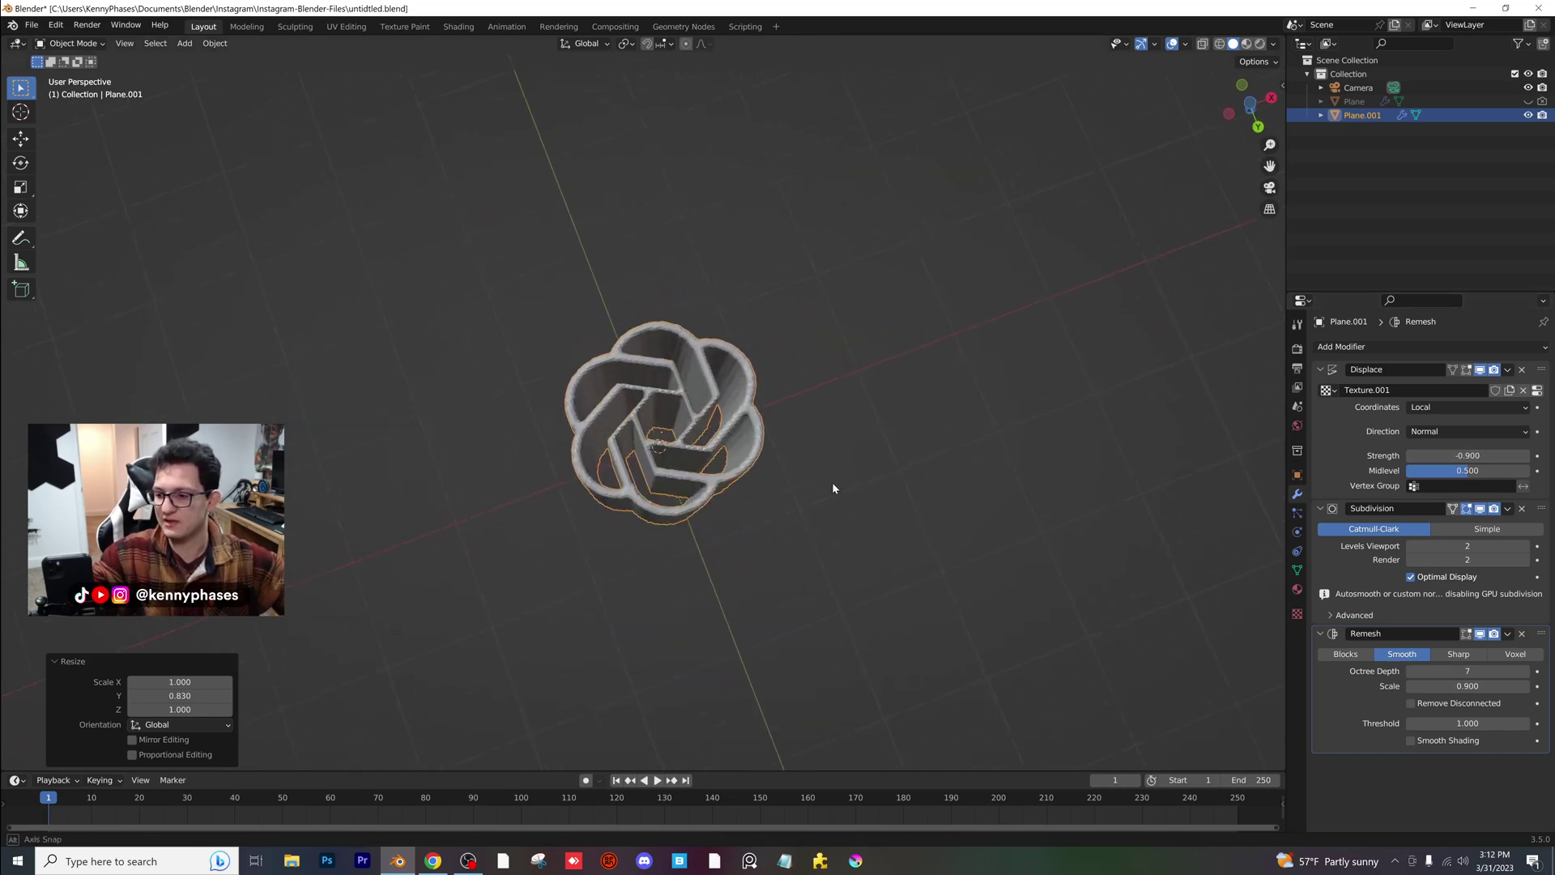
pyautogui.scroll(6, 832, 483)
pyautogui.moveTo(824, 539); pyautogui.dragTo(1008, 461, button='middle')
# - Replace the displacement texture's image with Discord-New-Logo.png from the Random-Images folder
pyautogui.click(1296, 614)
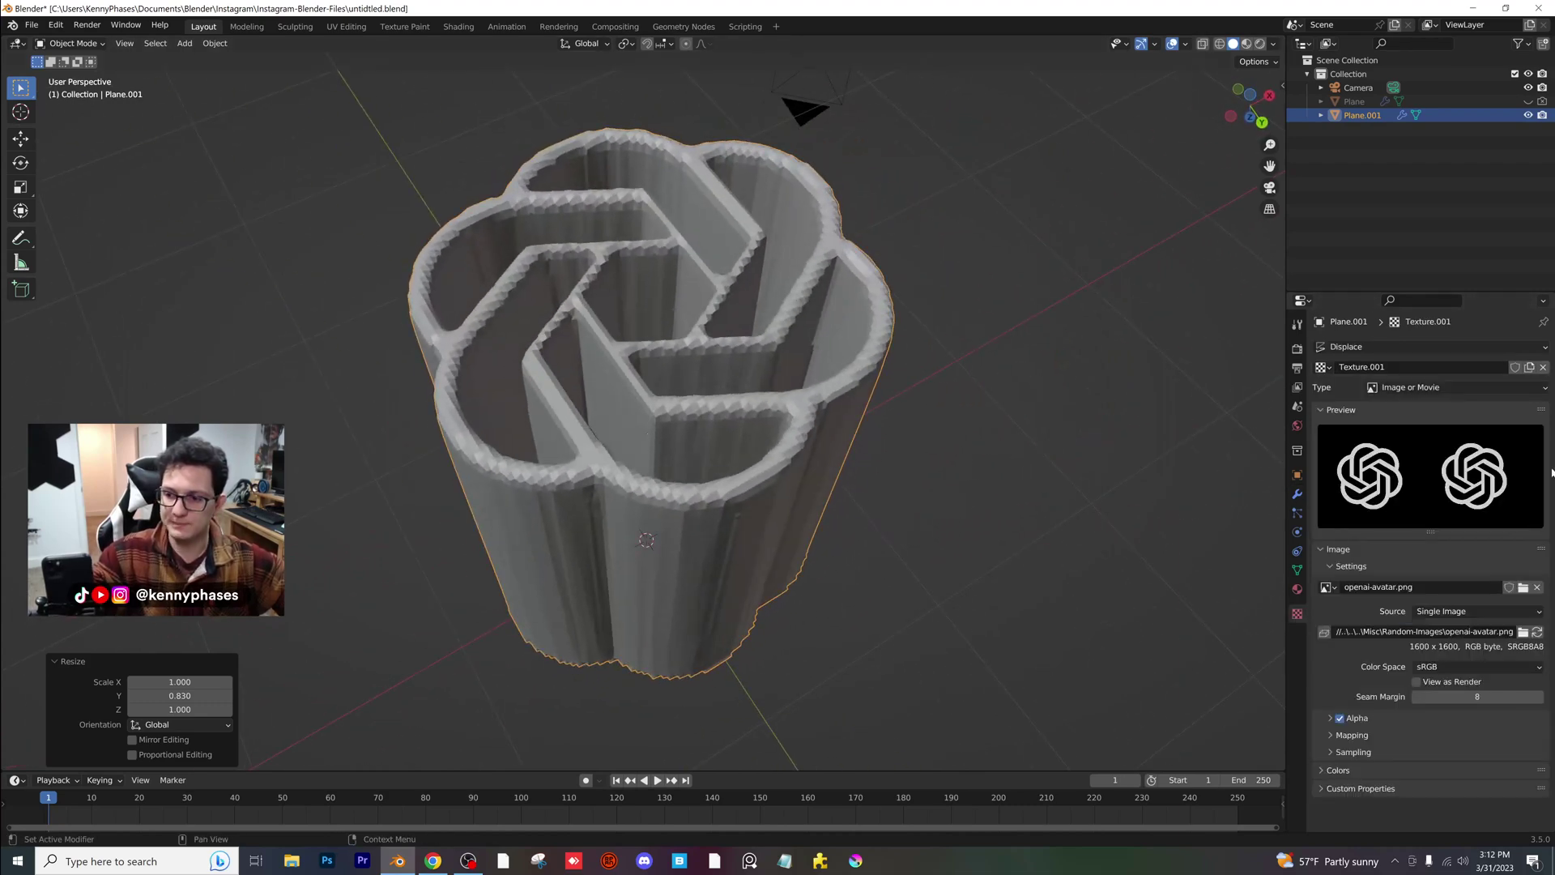
pyautogui.click(1524, 587)
pyautogui.scroll(-4, 768, 519)
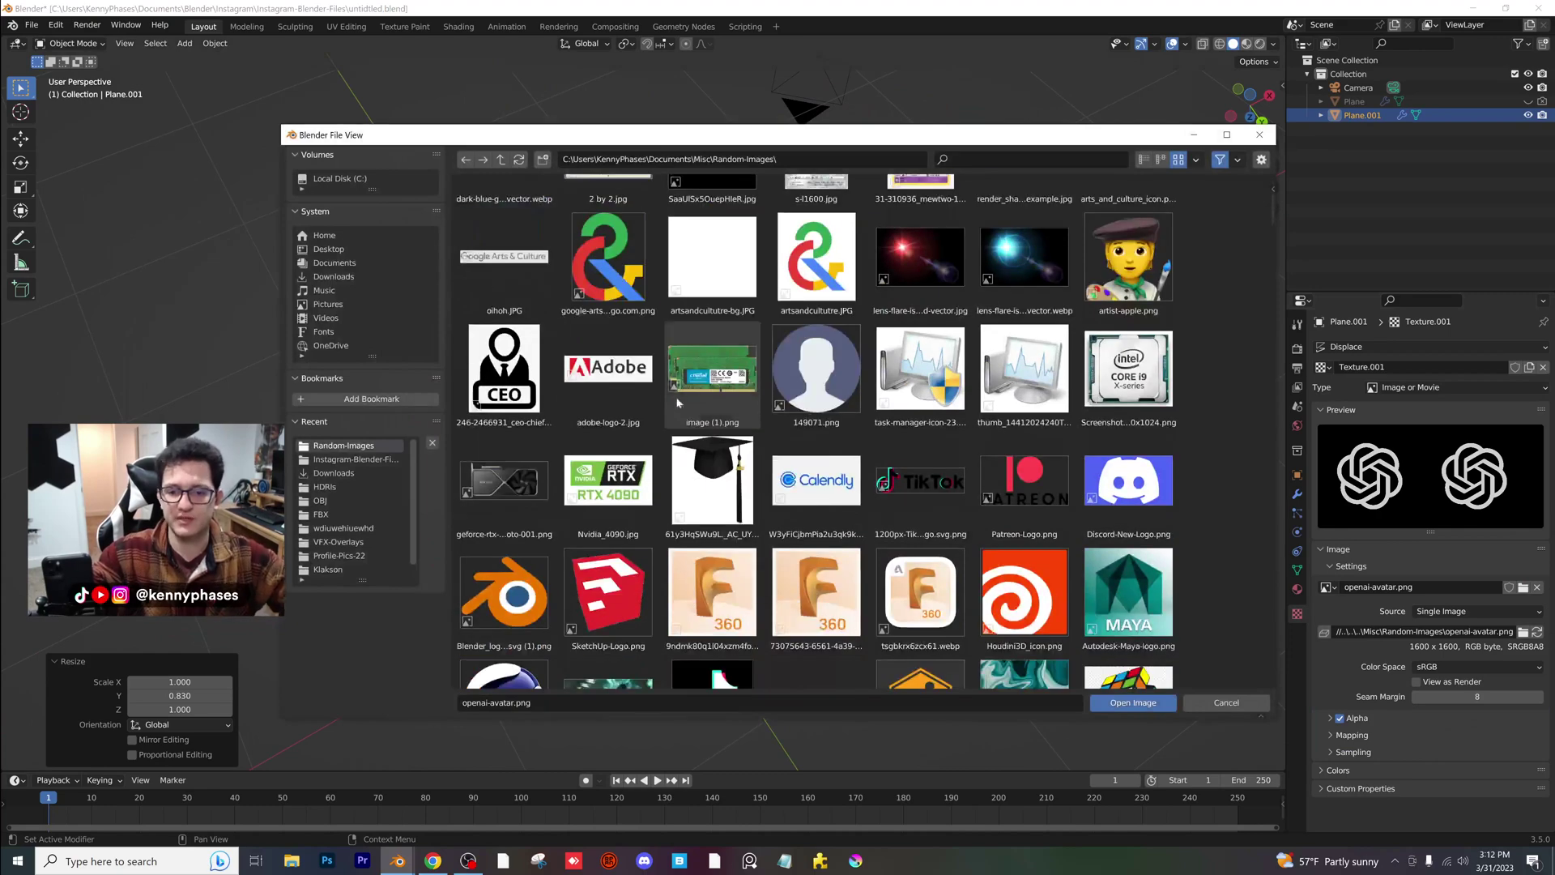
pyautogui.scroll(2, 769, 520)
pyautogui.press('Escape')
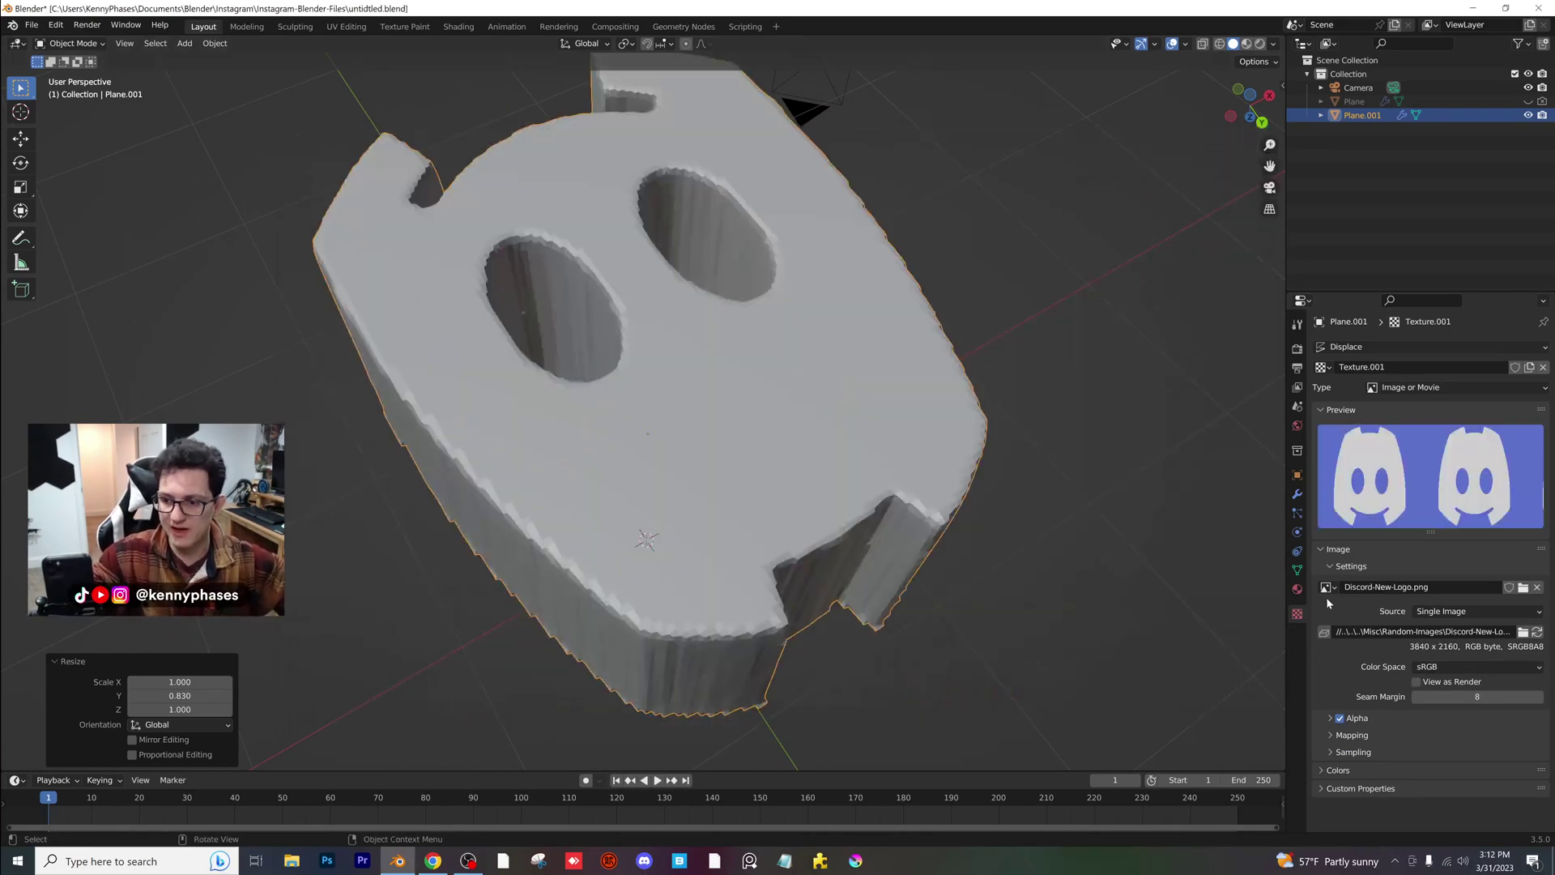
# - Scale the Discord logo model along the Y axis by a factor of 0.590
pyautogui.moveTo(1004, 498); pyautogui.dragTo(969, 352, button='middle')
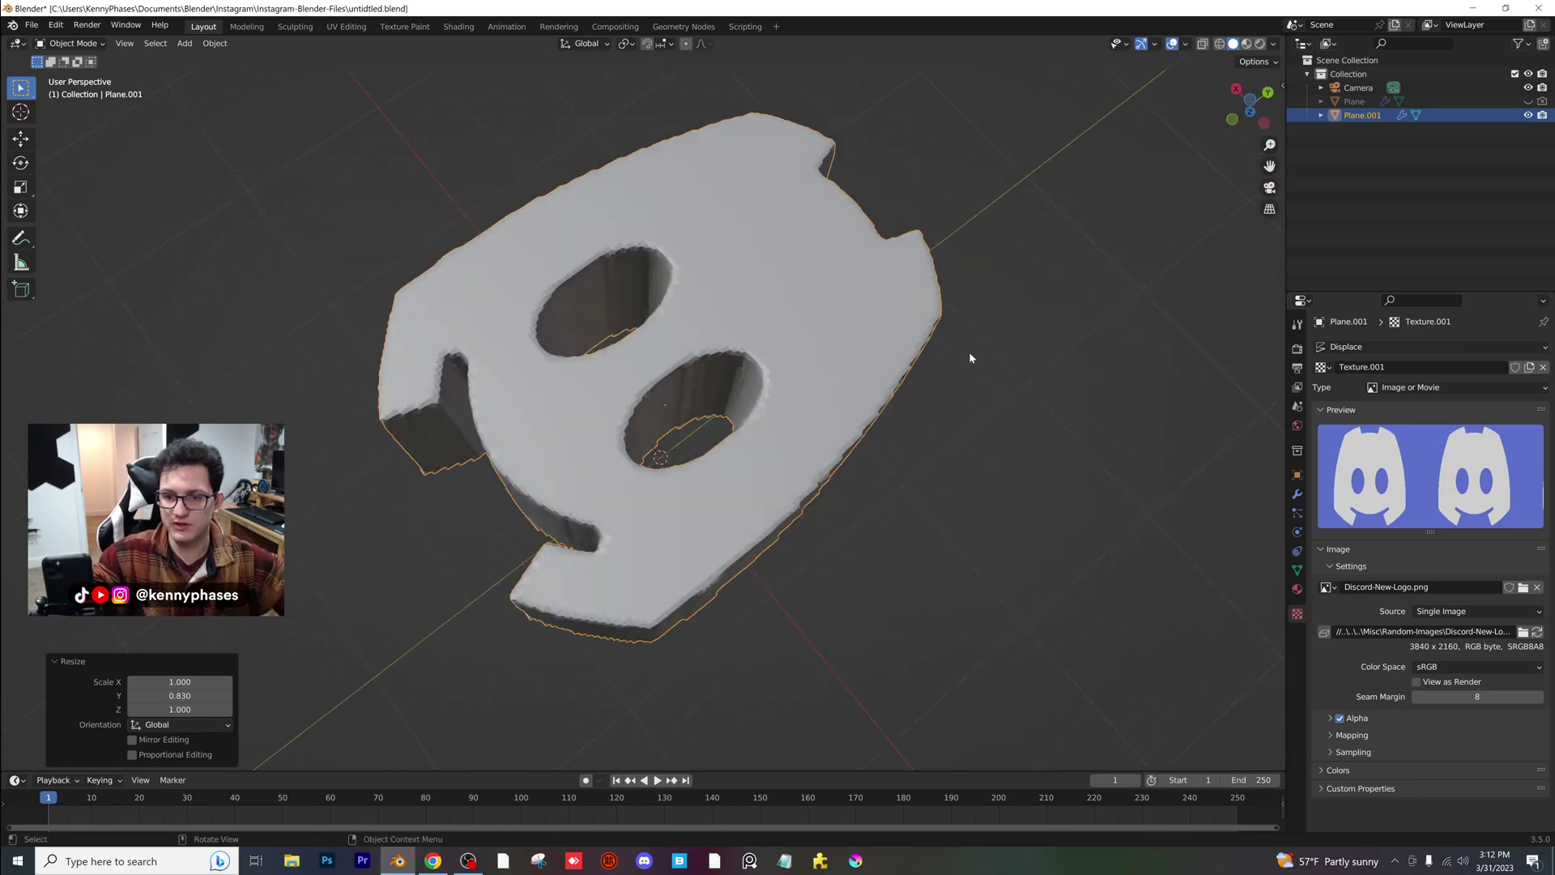
pyautogui.press('s')
pyautogui.press('y')
pyautogui.click(842, 397)
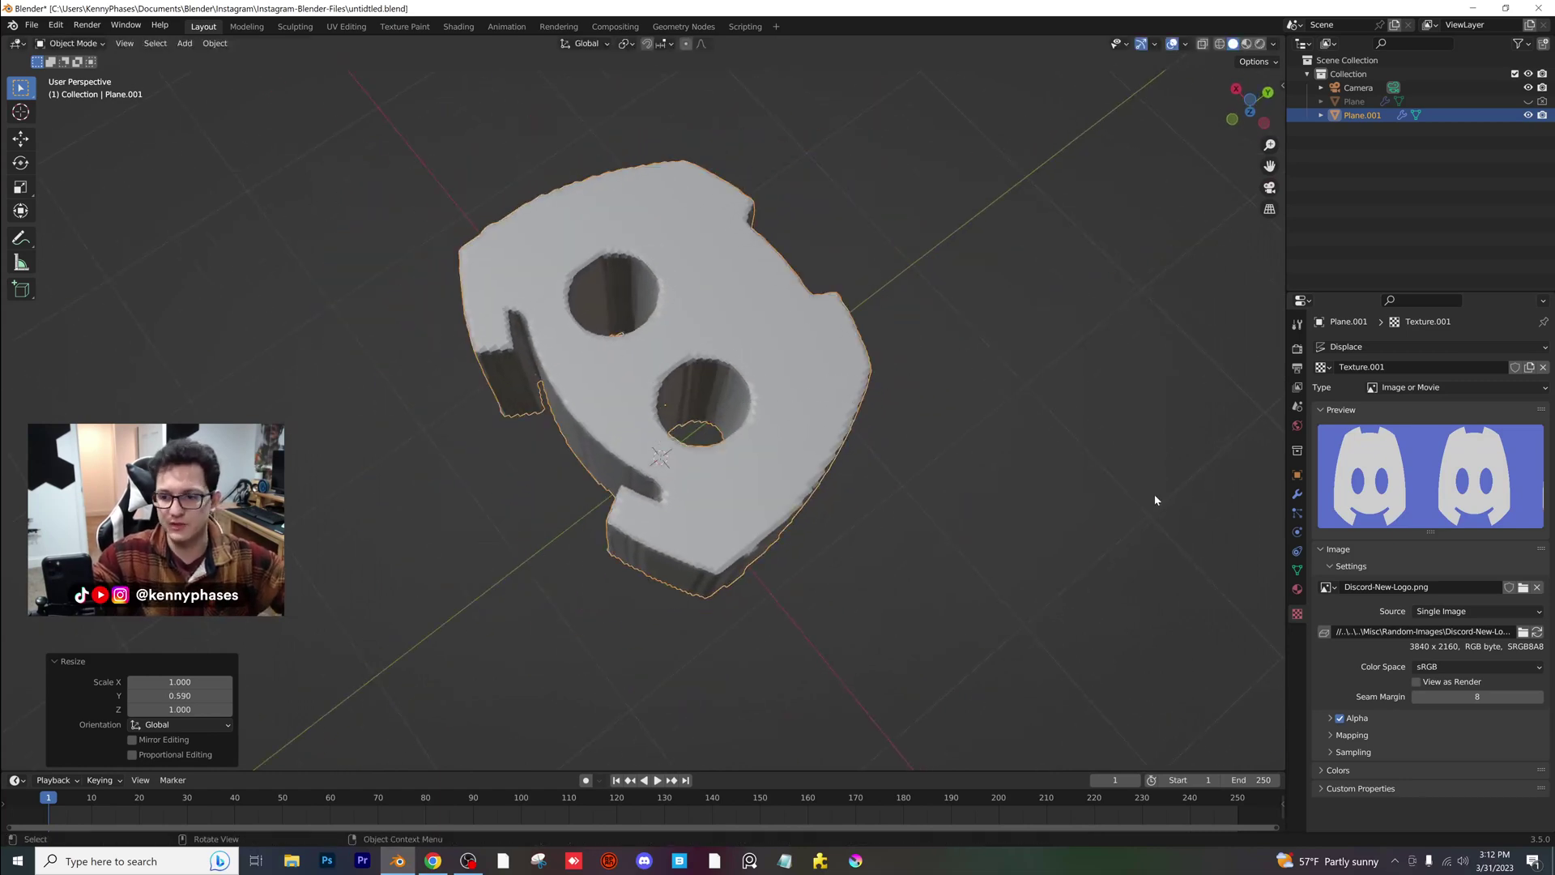
# - Switch the Remesh modifier to Blocks mode with an octree depth of 4
pyautogui.click(1296, 495)
pyautogui.moveTo(882, 483); pyautogui.dragTo(881, 477, button='middle')
pyautogui.click(1345, 653)
pyautogui.click(1467, 671)
pyautogui.press('Return')
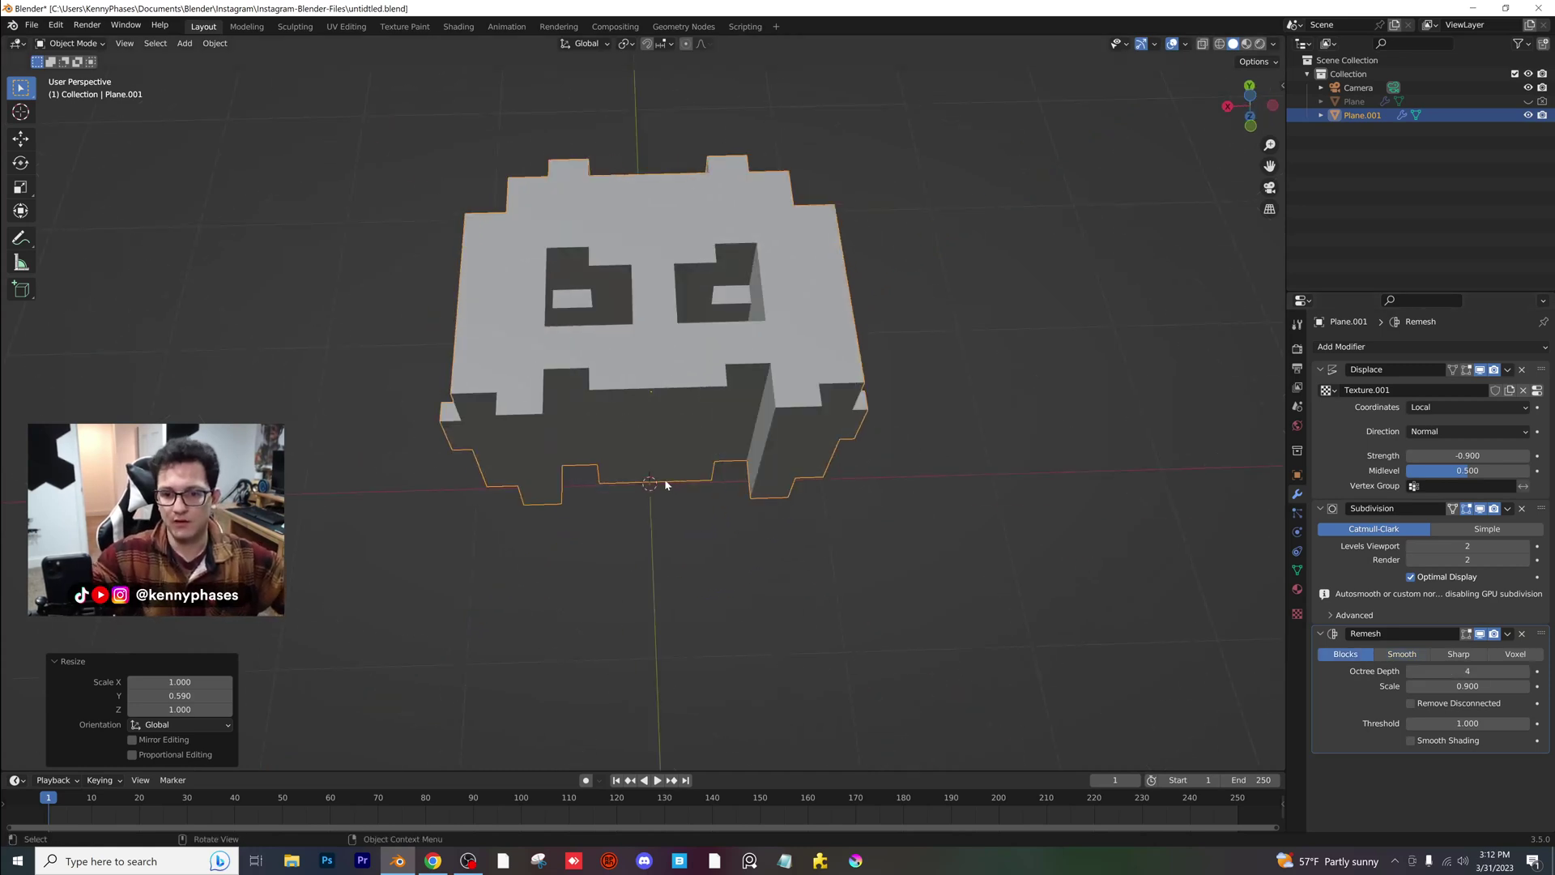
# - Raise the Remesh octree depth step by step to 6 and inspect the blocky Discord logo
pyautogui.click(1526, 670)
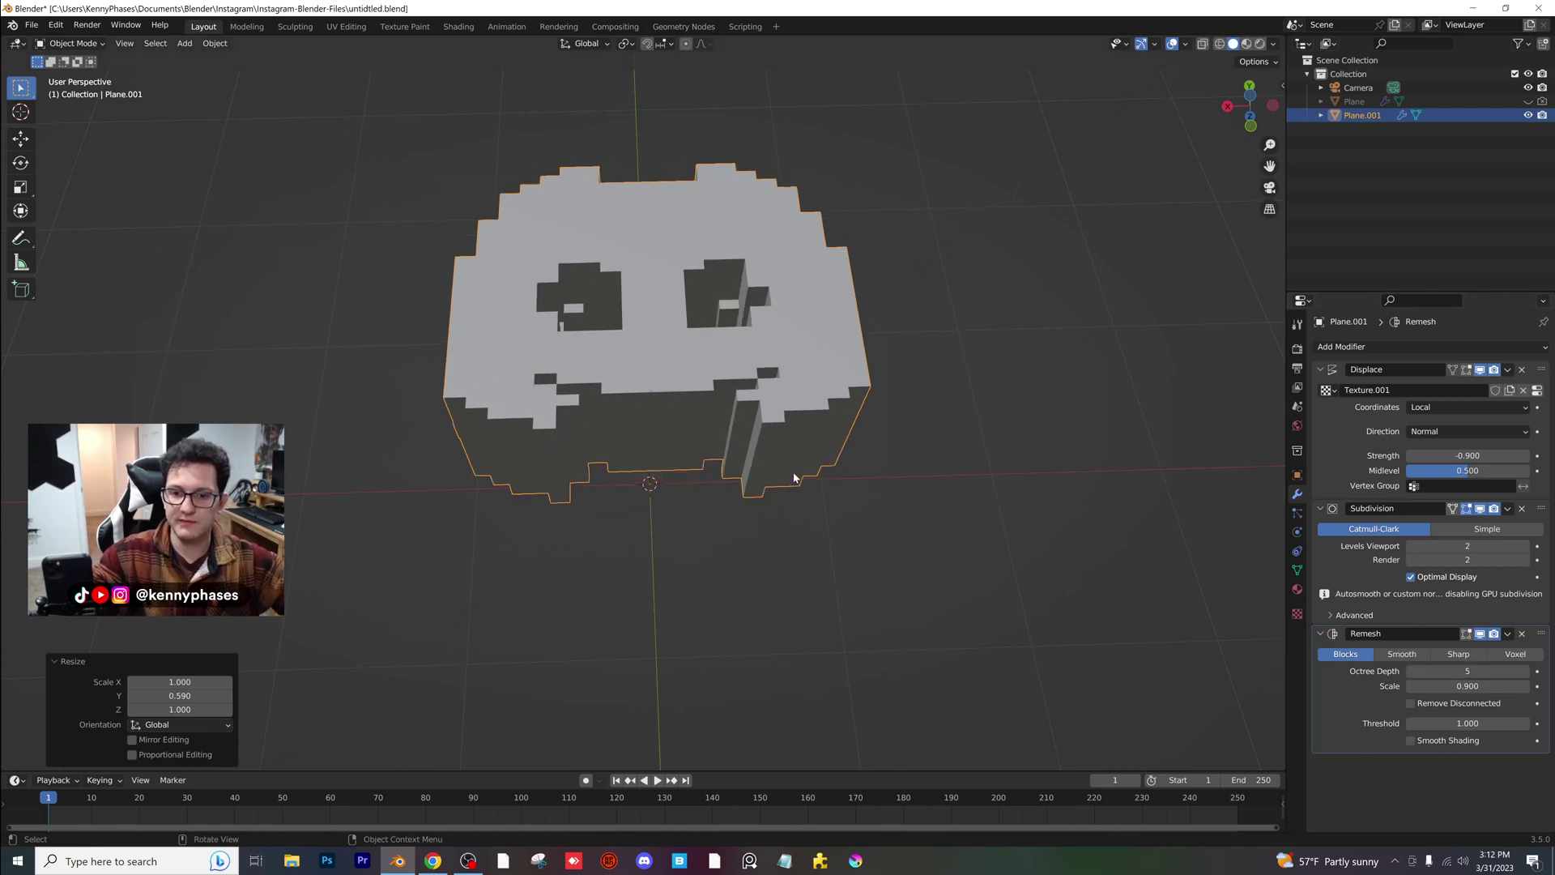
pyautogui.moveTo(790, 581); pyautogui.dragTo(758, 521, button='middle')
pyautogui.click(1526, 671)
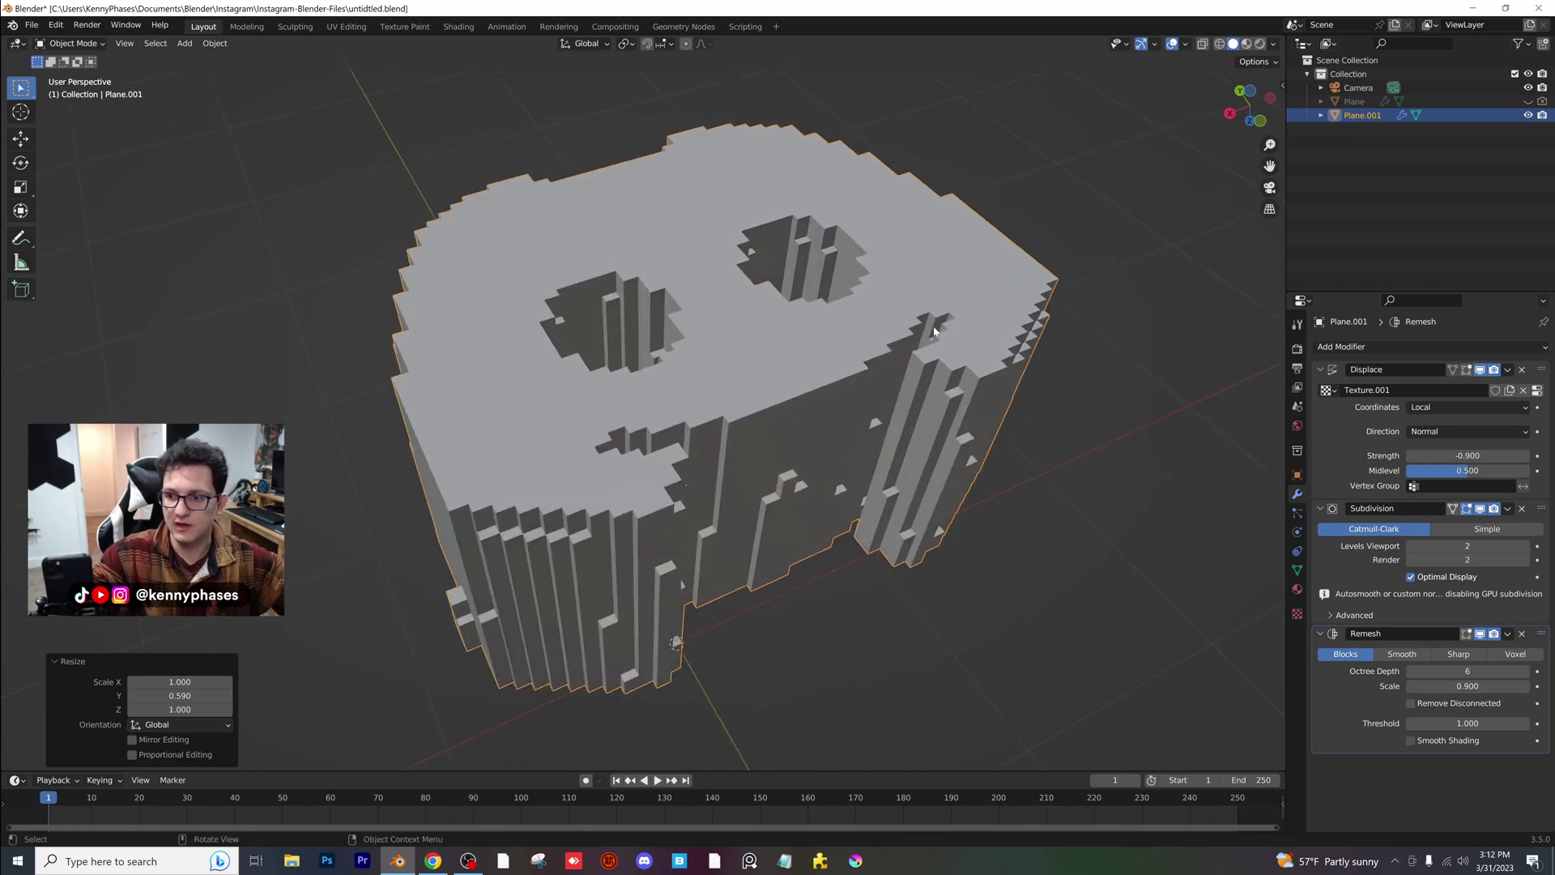
# - Set the Displace modifier's strength to 0.2 to make the blocky Discord logo thinner
pyautogui.click(1467, 456)
pyautogui.write('0.2')
pyautogui.press('Return')
pyautogui.keyDown('shift'); pyautogui.moveTo(925, 547); pyautogui.dragTo(866, 403, button='middle'); pyautogui.keyUp('shift')
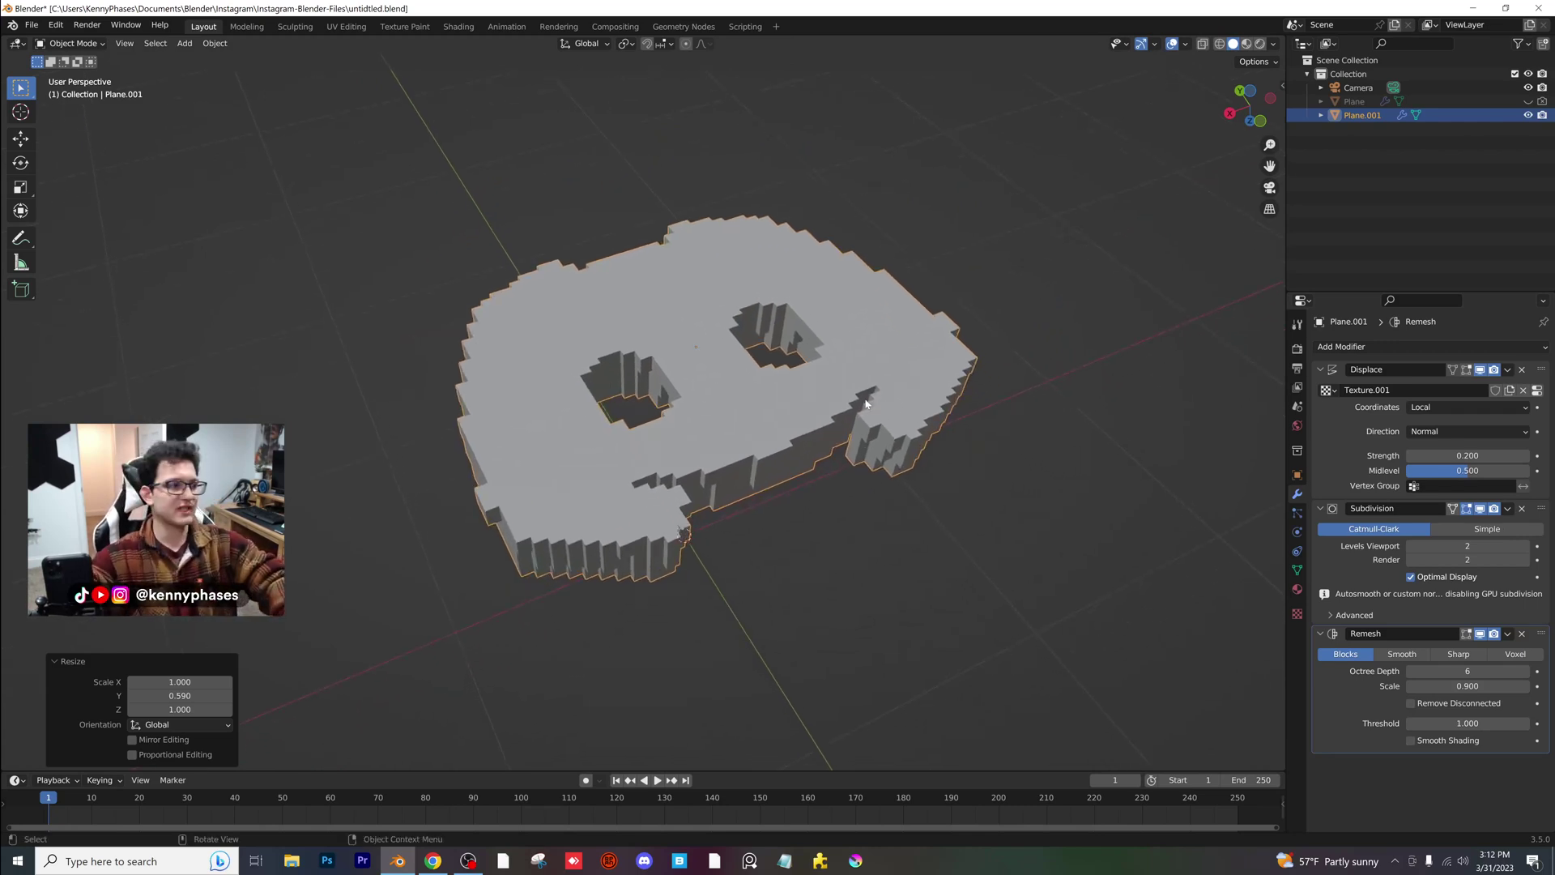
# - Deselect the logo, save the file and switch to the camera view
pyautogui.click(1047, 320)
pyautogui.hotkey('ctrl', 's')
pyautogui.press('KP_0')
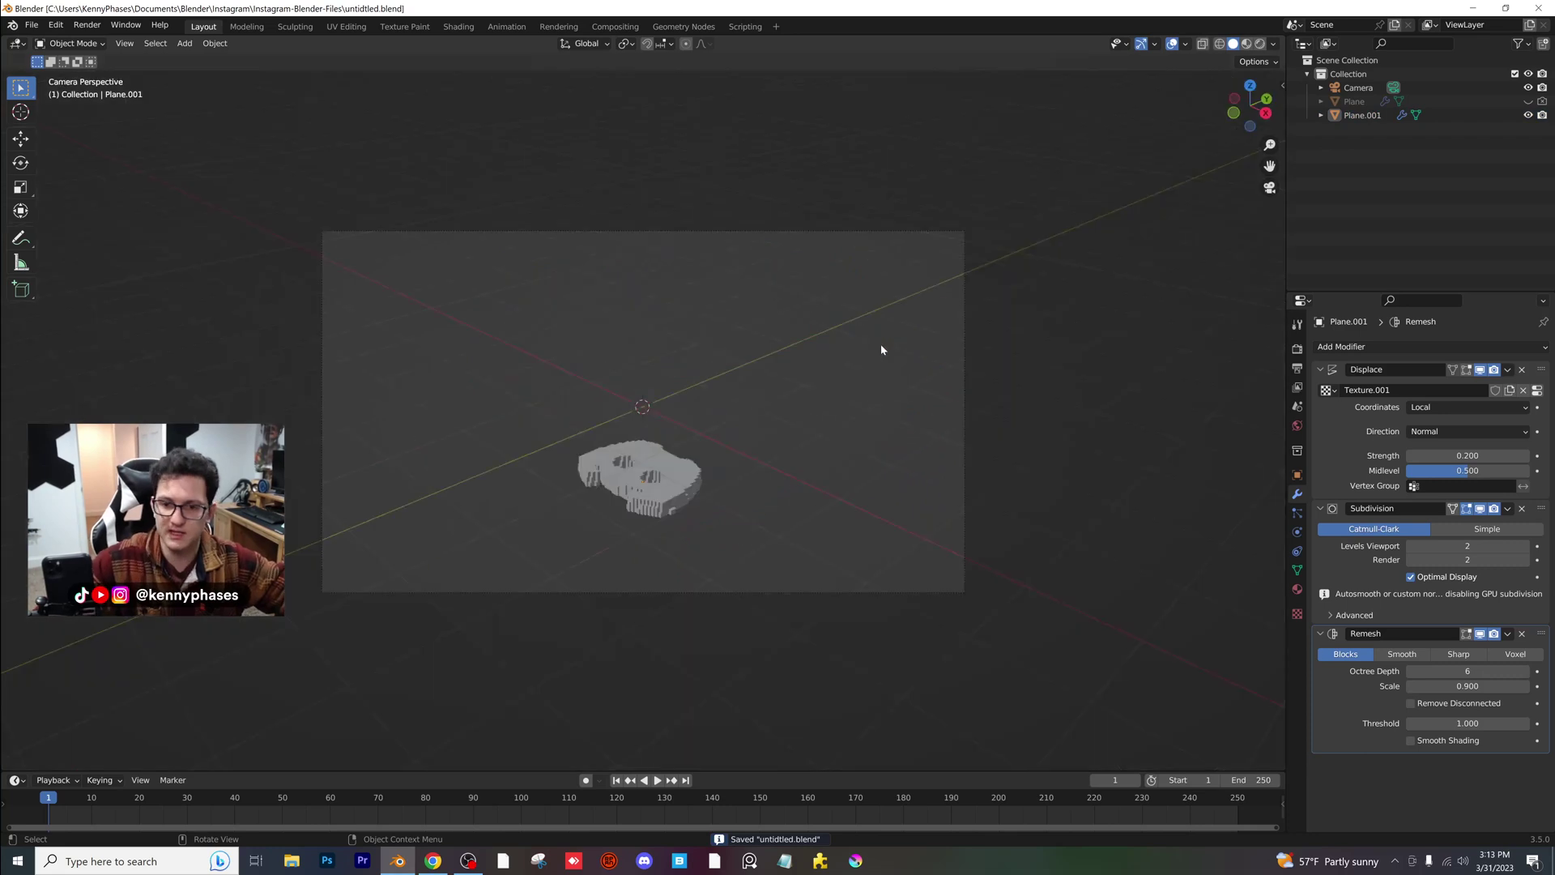
# - Select only the Discord logo and move it up along the Z axis
pyautogui.click(787, 443)
pyautogui.hotkey('ctrl', 'i')
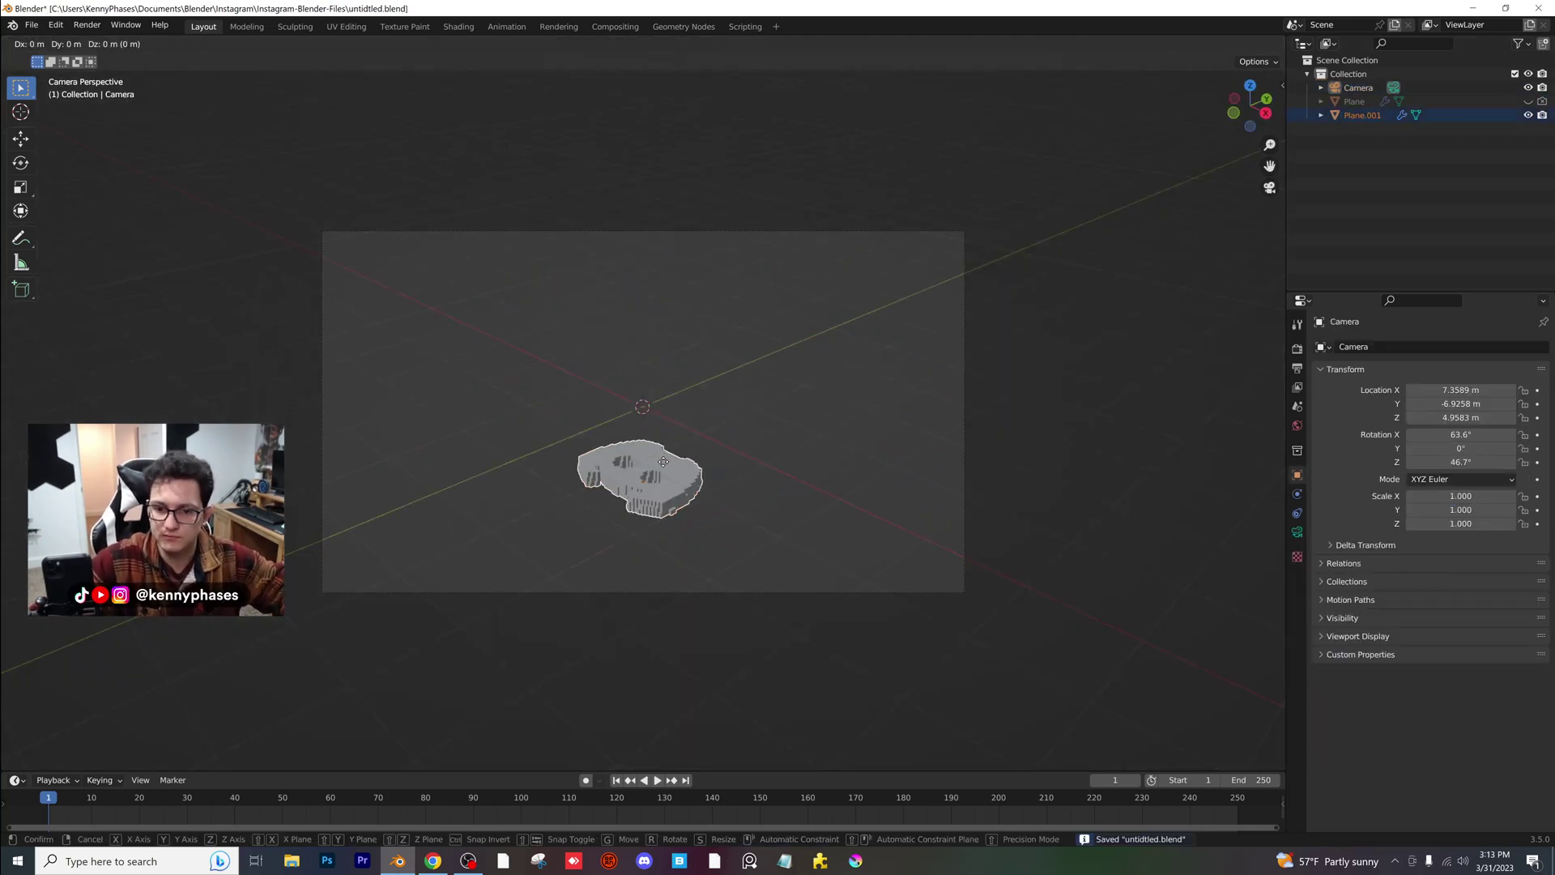
pyautogui.press('g')
pyautogui.press('z')
pyautogui.click(665, 354)
# - Rotate the Discord logo 90° about the X axis and move it about 0.15 m along Y and 0.2 m up
pyautogui.press('r')
pyautogui.press('x')
pyautogui.press('9')
pyautogui.press('0')
pyautogui.press('Return')
pyautogui.press('g')
pyautogui.click(734, 408)
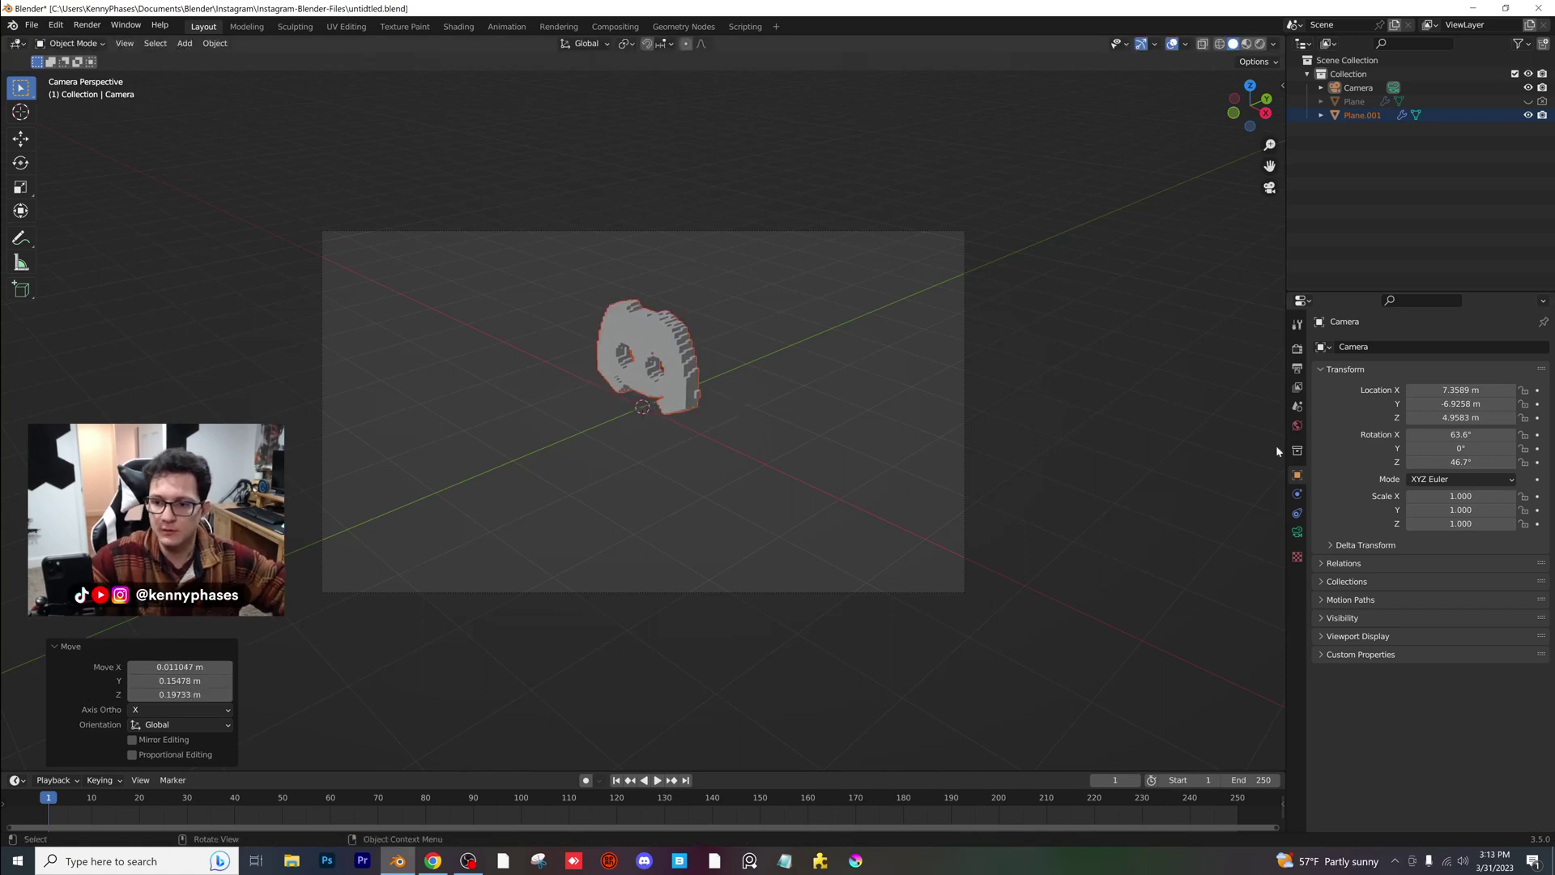
# - Set the render resolution to a portrait format of 1080 by 1920 px
pyautogui.click(1296, 369)
pyautogui.click(1449, 364)
pyautogui.write('1080')
pyautogui.press('Tab')
pyautogui.write('1920')
pyautogui.press('Return')
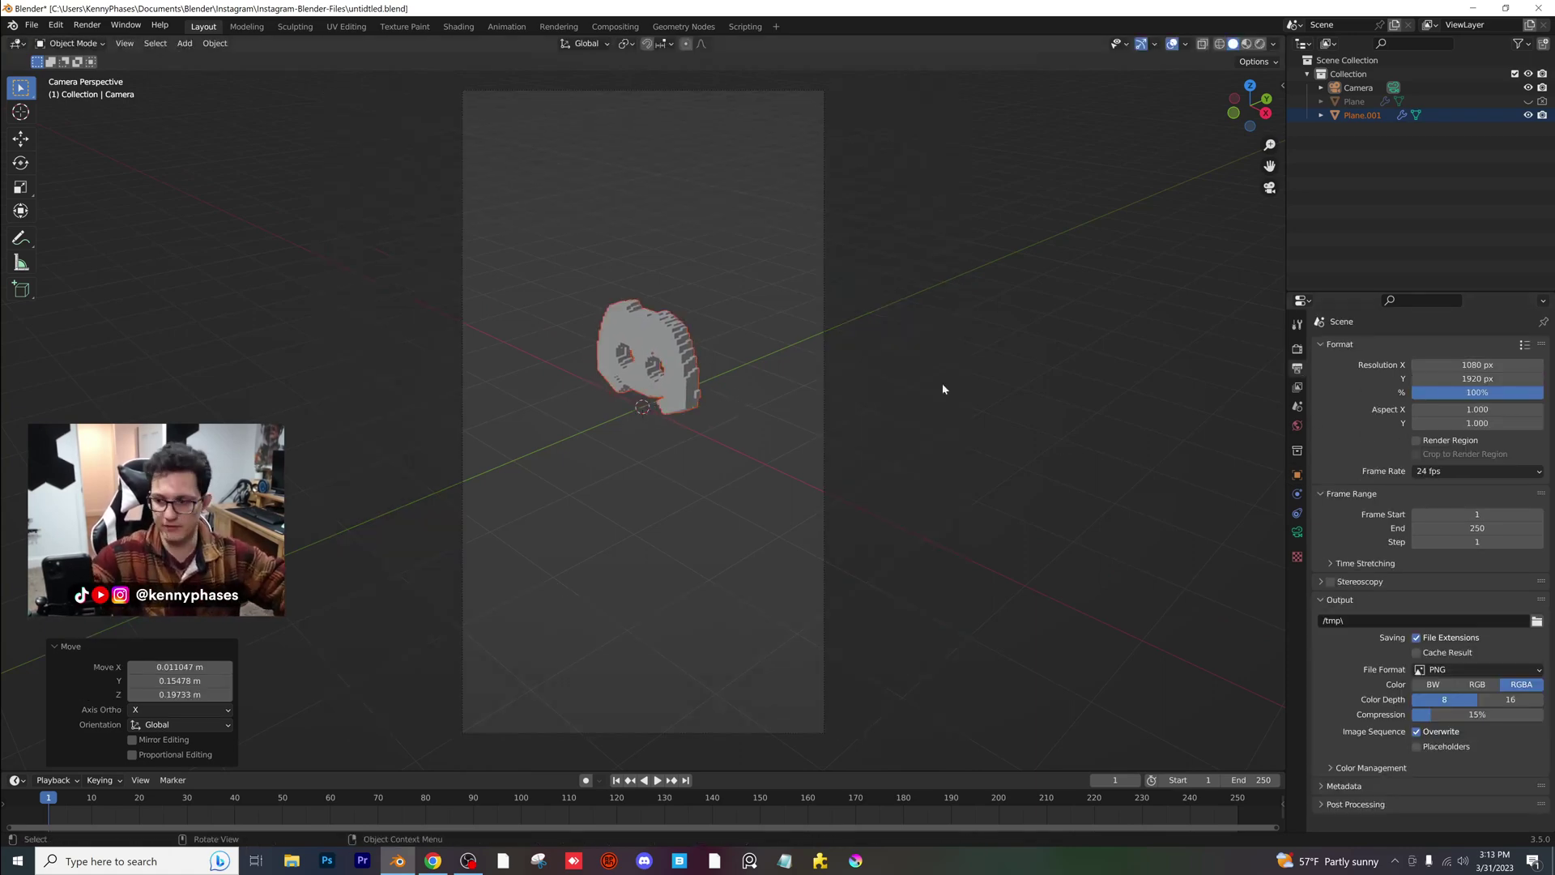
# - Select the camera and reframe it so the Discord logo sits larger and centered in the portrait frame
pyautogui.click(1358, 87)
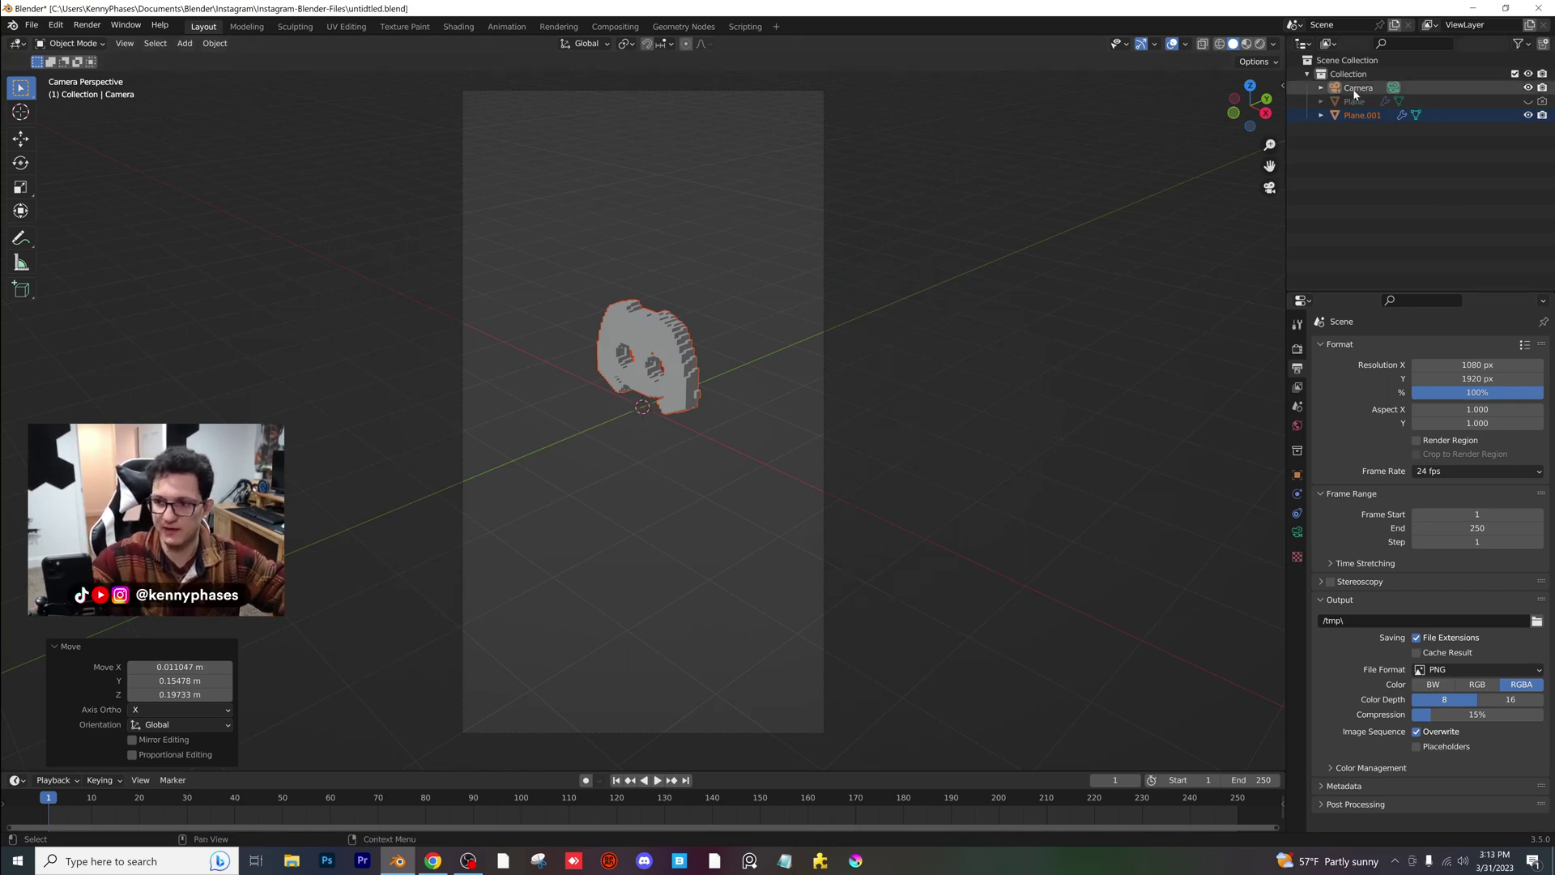
pyautogui.press('g')
pyautogui.click(868, 485)
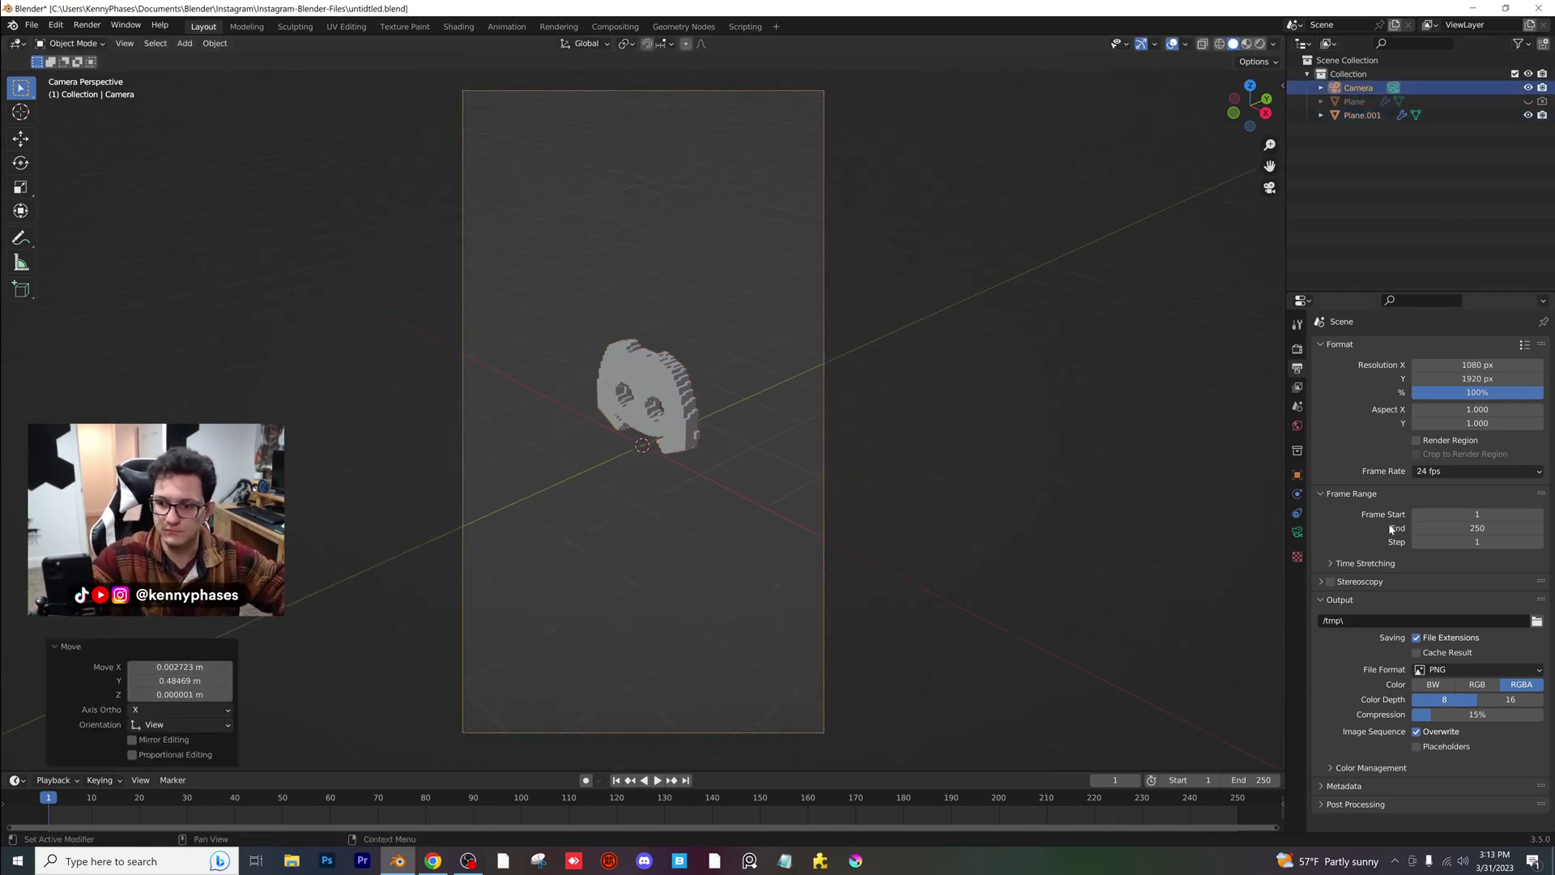
pyautogui.click(1296, 533)
pyautogui.press('g')
pyautogui.click(999, 489)
# - Light the world with an environment texture using aristea_wreck_puresky_4k.hdr and show the viewport in rendered shading
pyautogui.click(1296, 425)
pyautogui.click(1465, 438)
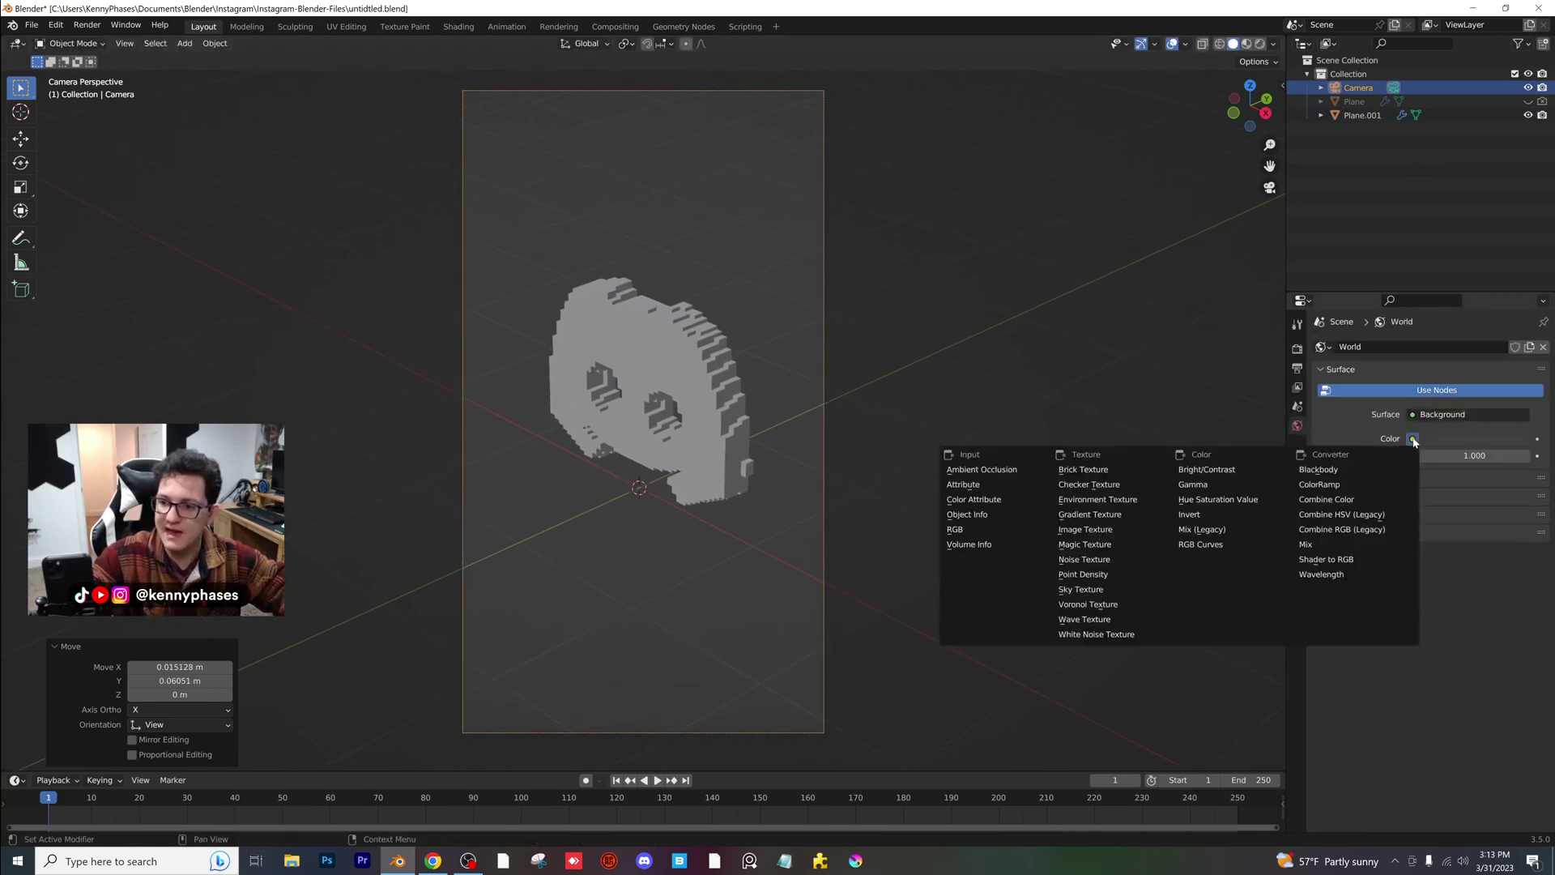
pyautogui.click(1085, 510)
pyautogui.click(1498, 456)
pyautogui.click(325, 487)
pyautogui.doubleClick(608, 226)
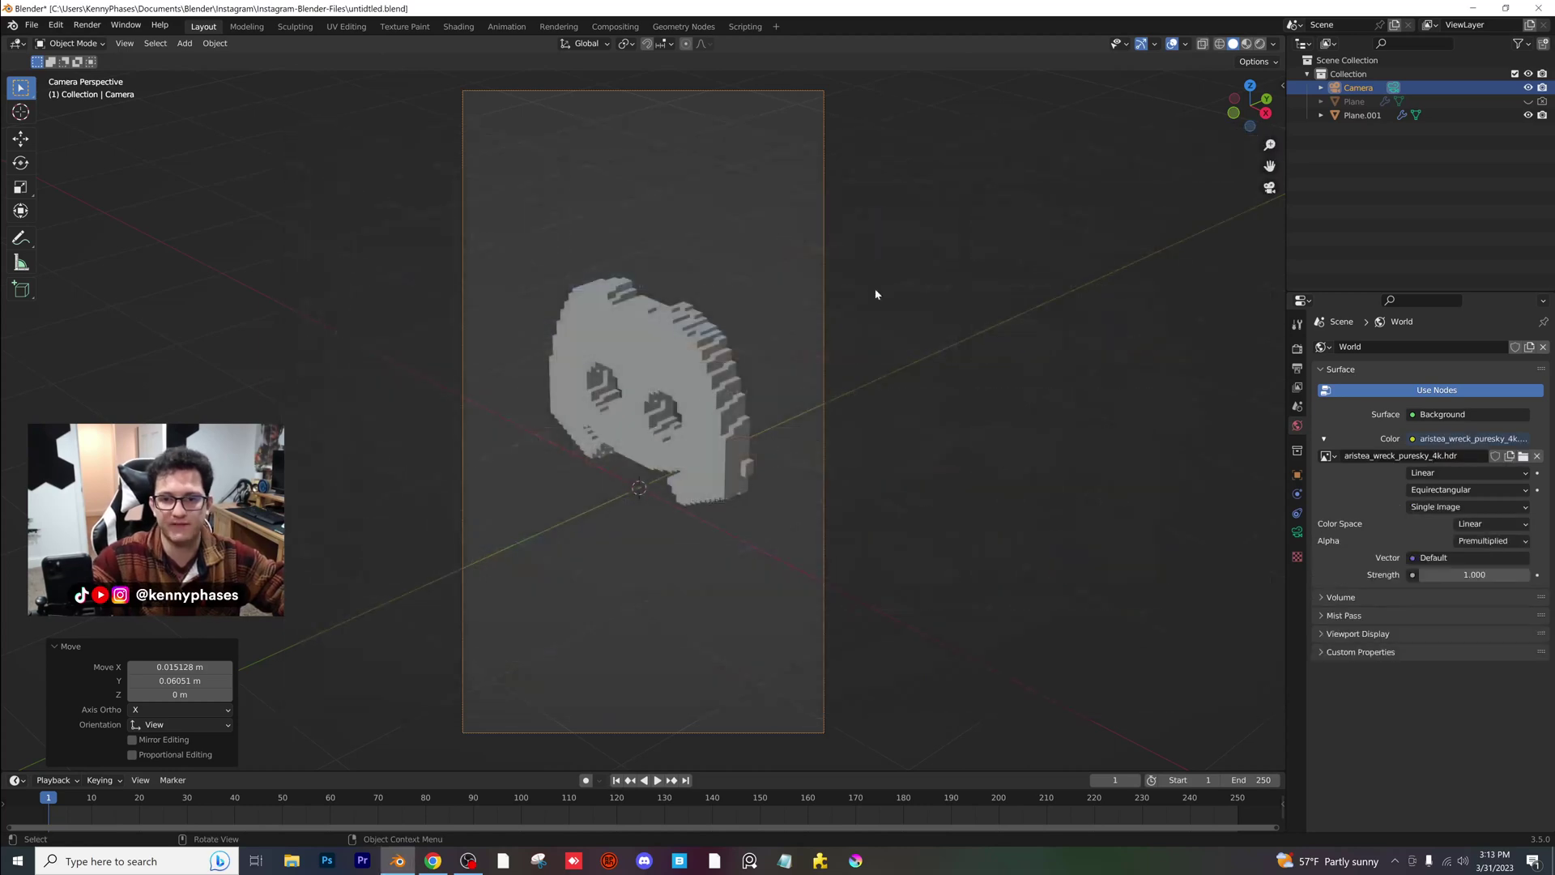
pyautogui.click(1260, 44)
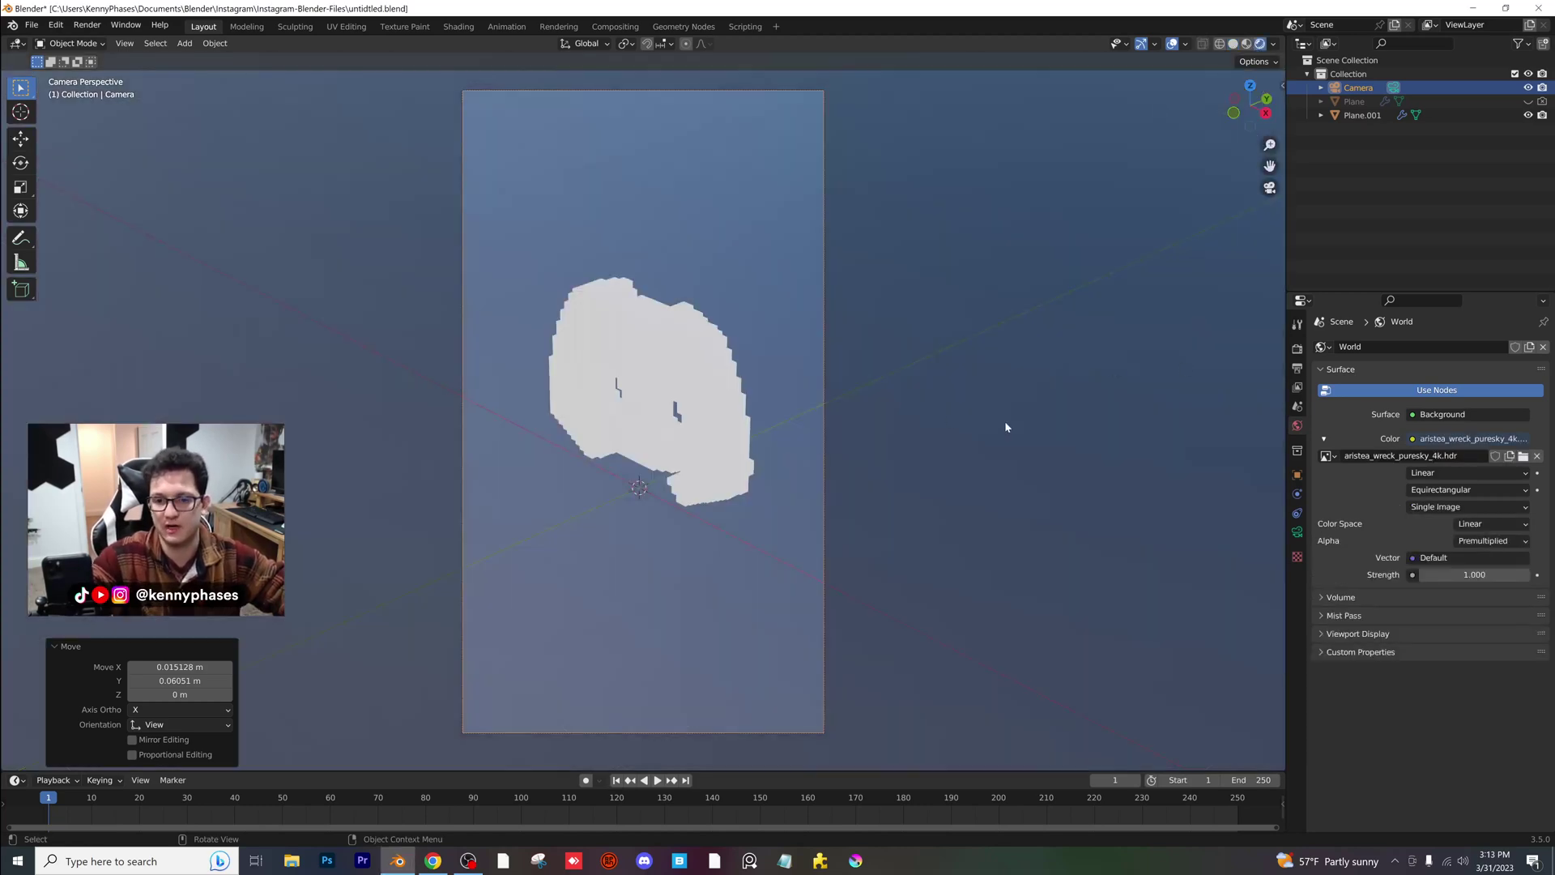
# - Set the render engine to Cycles with GPU Compute as the device
pyautogui.click(1296, 348)
pyautogui.click(1504, 347)
pyautogui.click(1453, 395)
pyautogui.click(1458, 381)
pyautogui.click(1453, 411)
# - Add a mesh plane beneath the logo and scale it up into a large floor, using a factor of 2.061
pyautogui.click(184, 43)
pyautogui.moveTo(206, 59)
pyautogui.click(320, 58)
pyautogui.press('s')
pyautogui.click(887, 526)
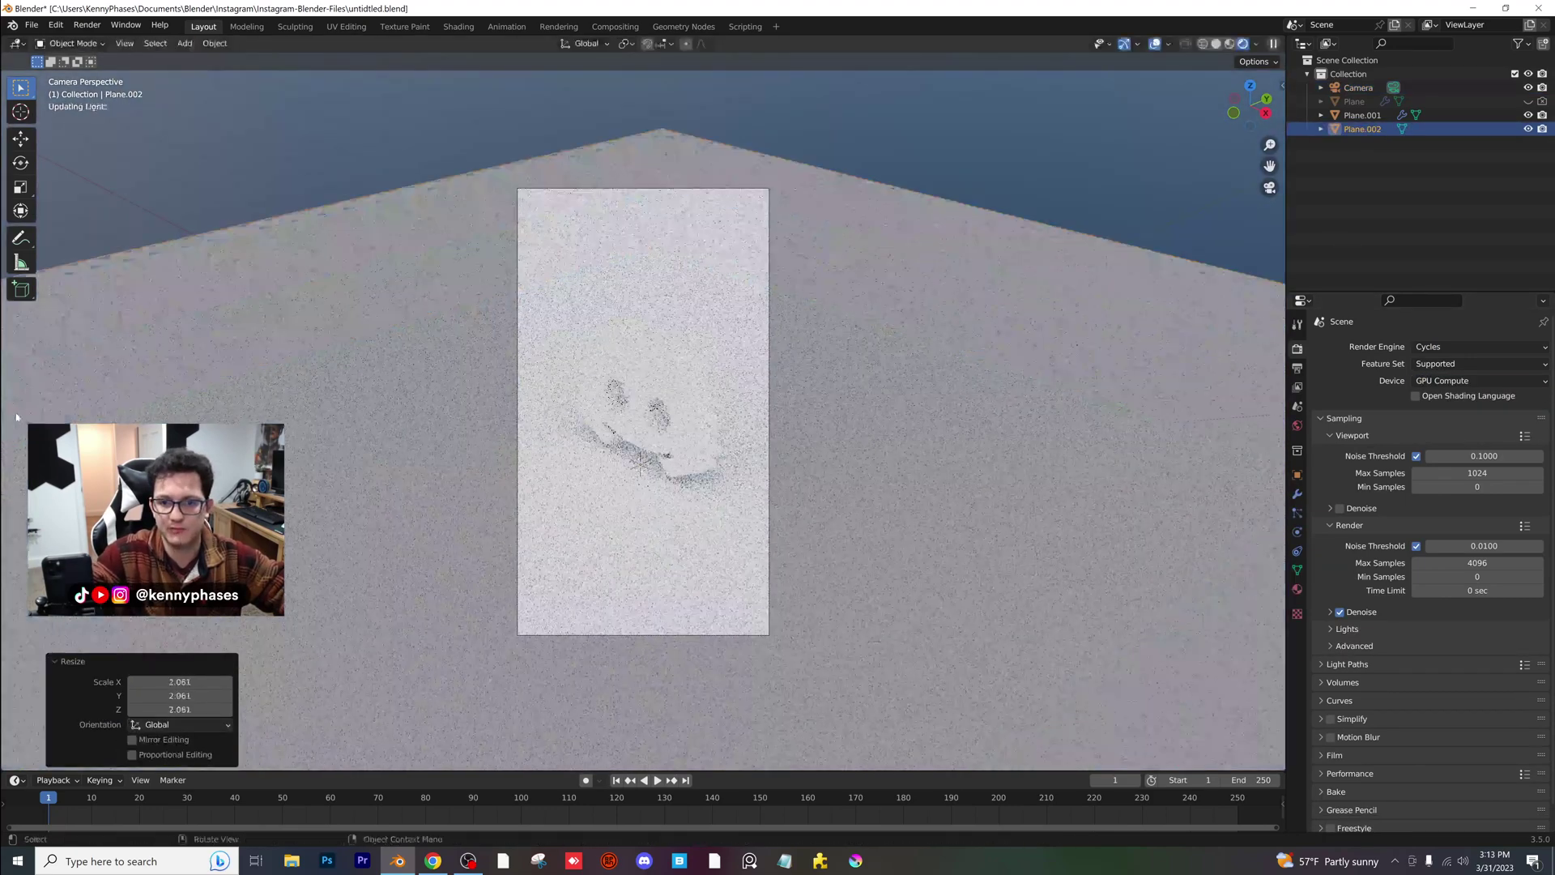
# - Give the floor plane a new material with a dark, fully saturated blue-purple base color
pyautogui.click(1296, 590)
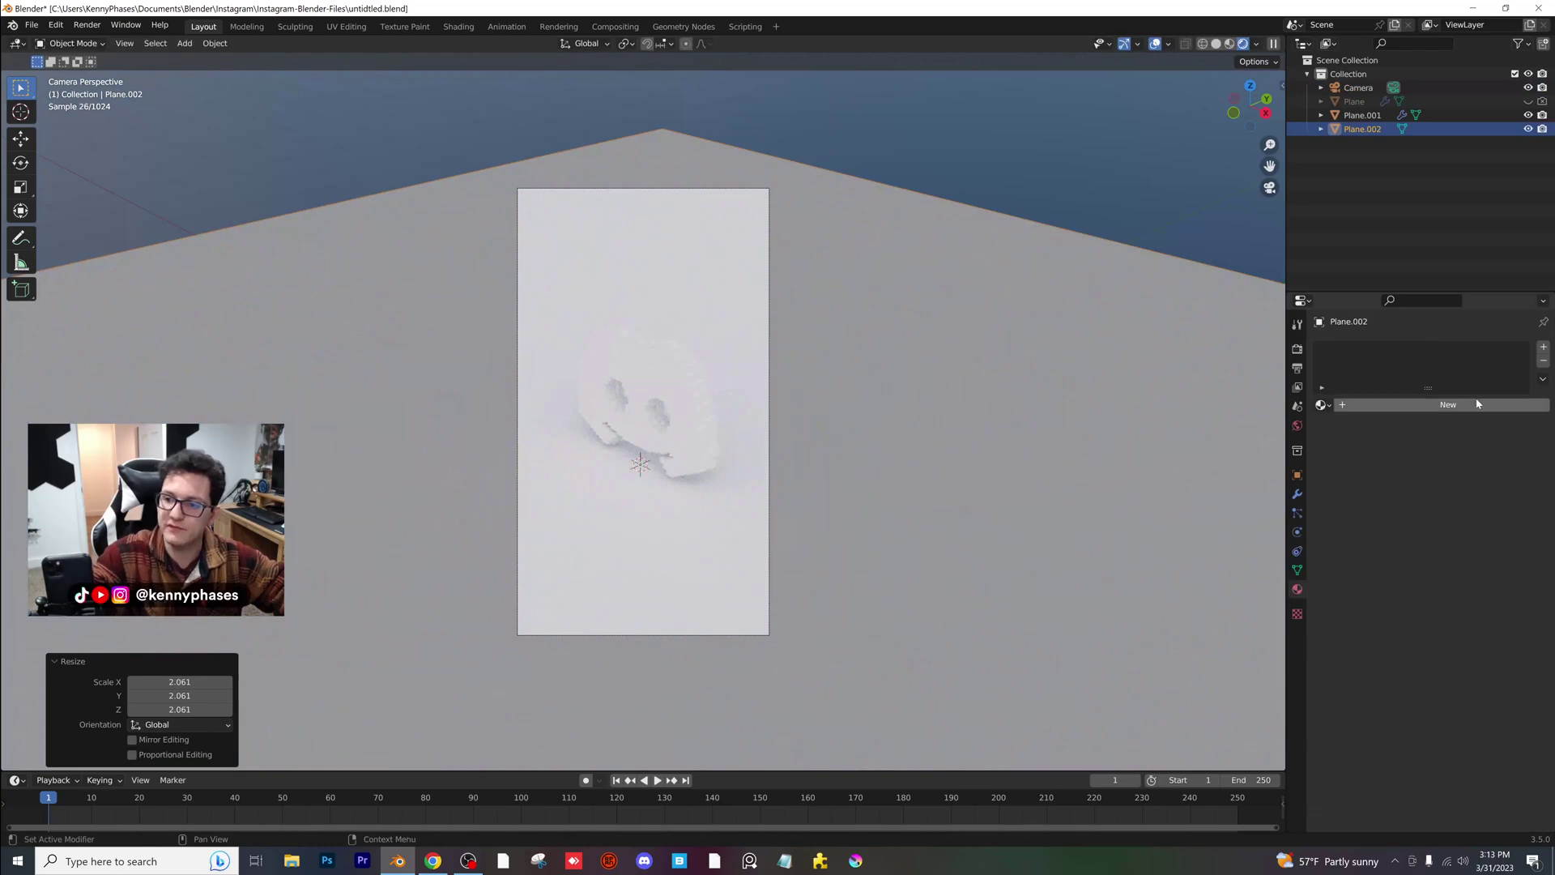
pyautogui.click(1474, 524)
pyautogui.moveTo(1518, 349); pyautogui.dragTo(1519, 421)
pyautogui.click(1509, 374)
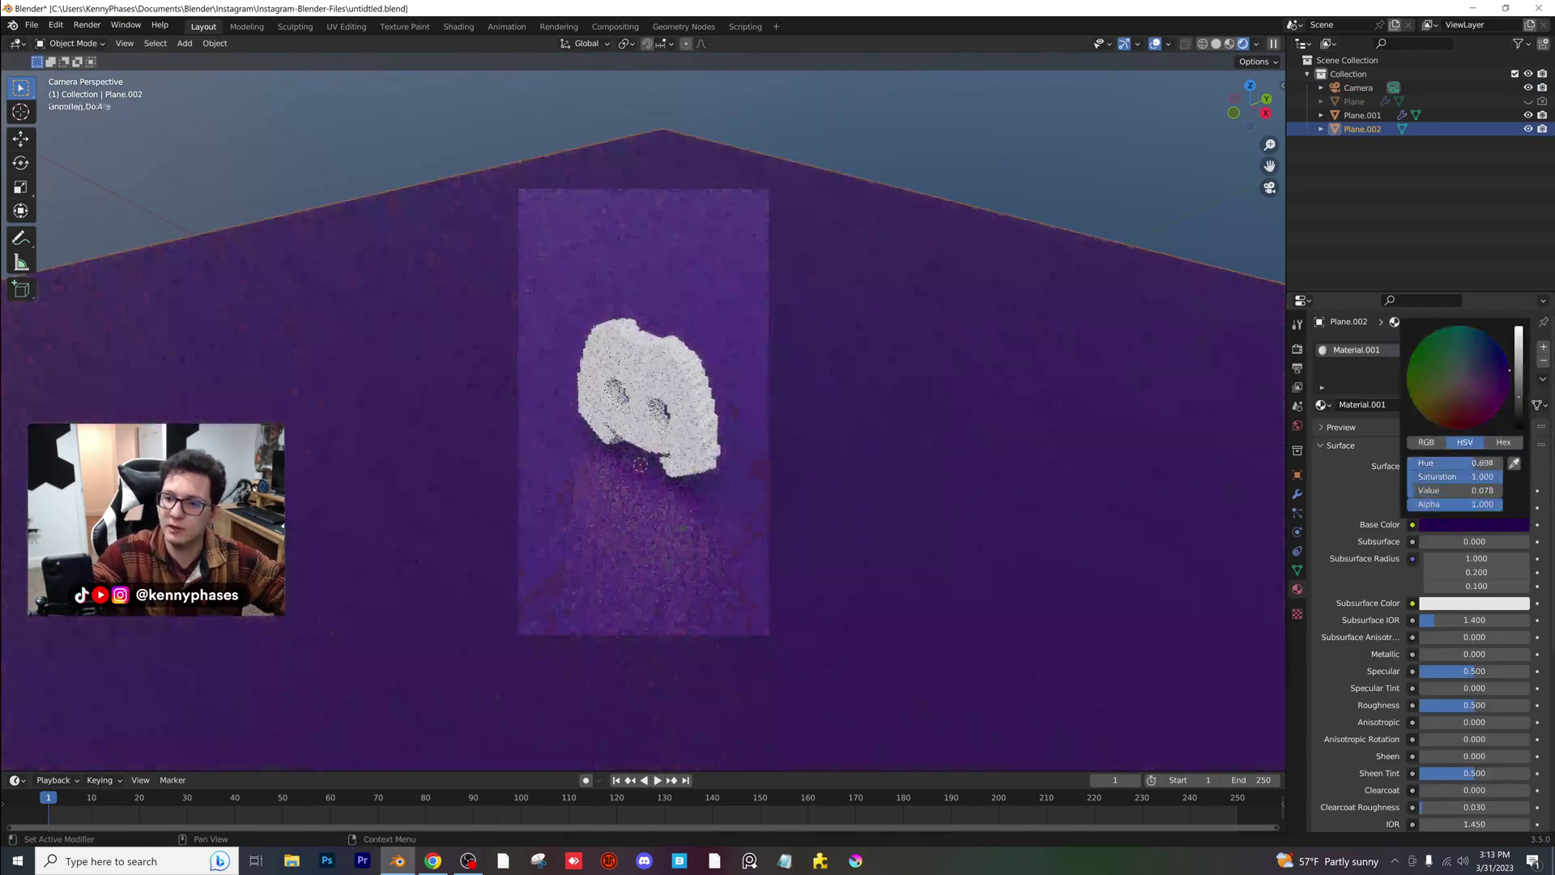
# - Select the Discord logo, look through the Random-Images folder in File Explorer for a suitable image, and return to Blender
pyautogui.click(632, 403)
pyautogui.scroll(3, 631, 403)
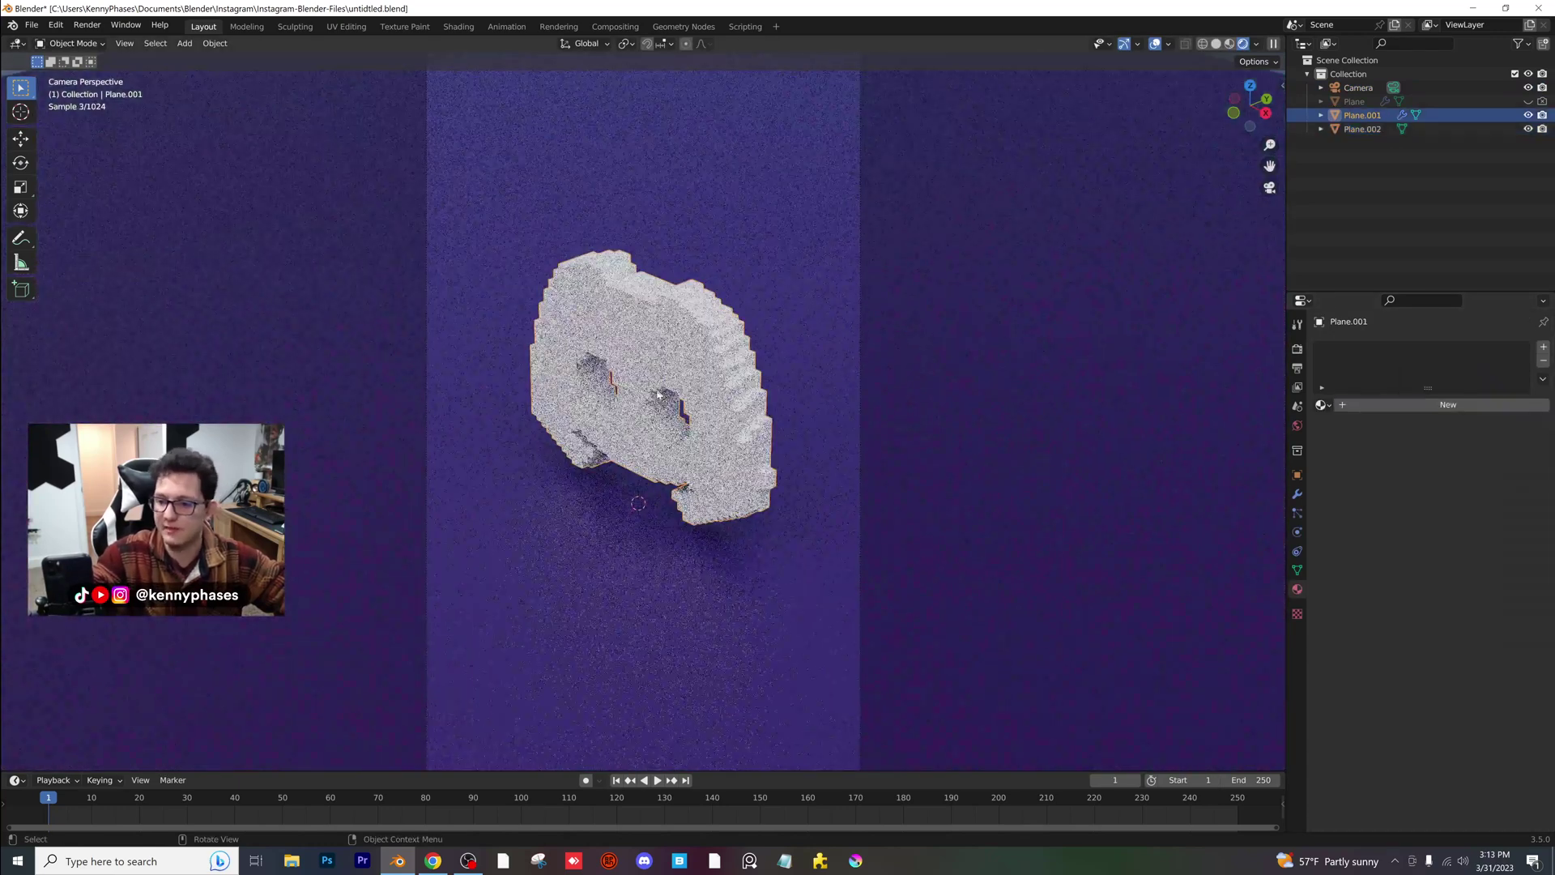
pyautogui.press('super+e')
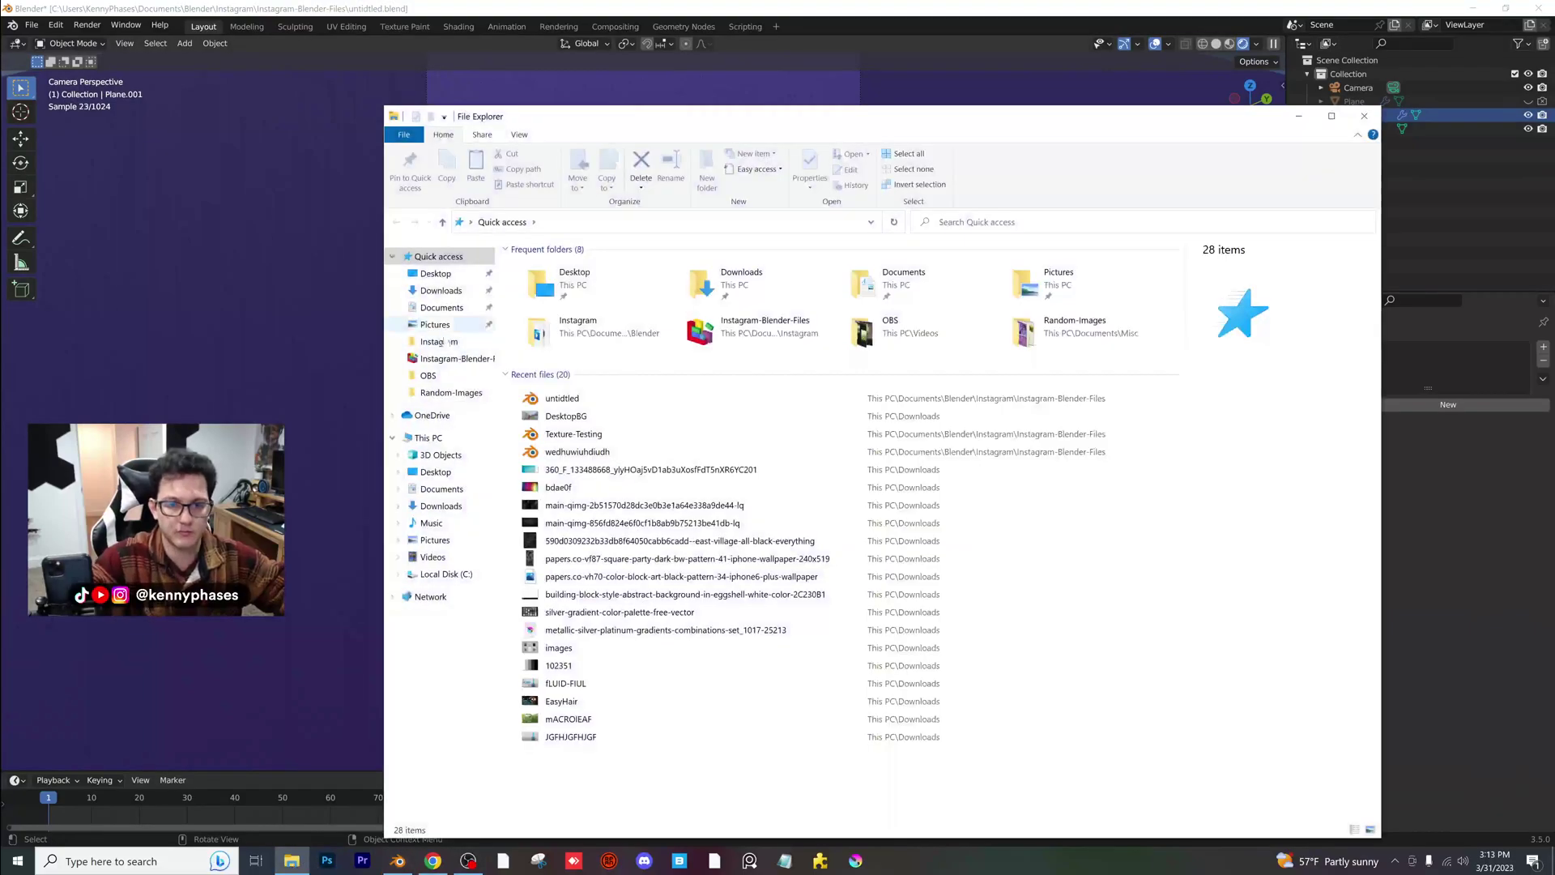
pyautogui.click(450, 392)
pyautogui.scroll(-3, 894, 520)
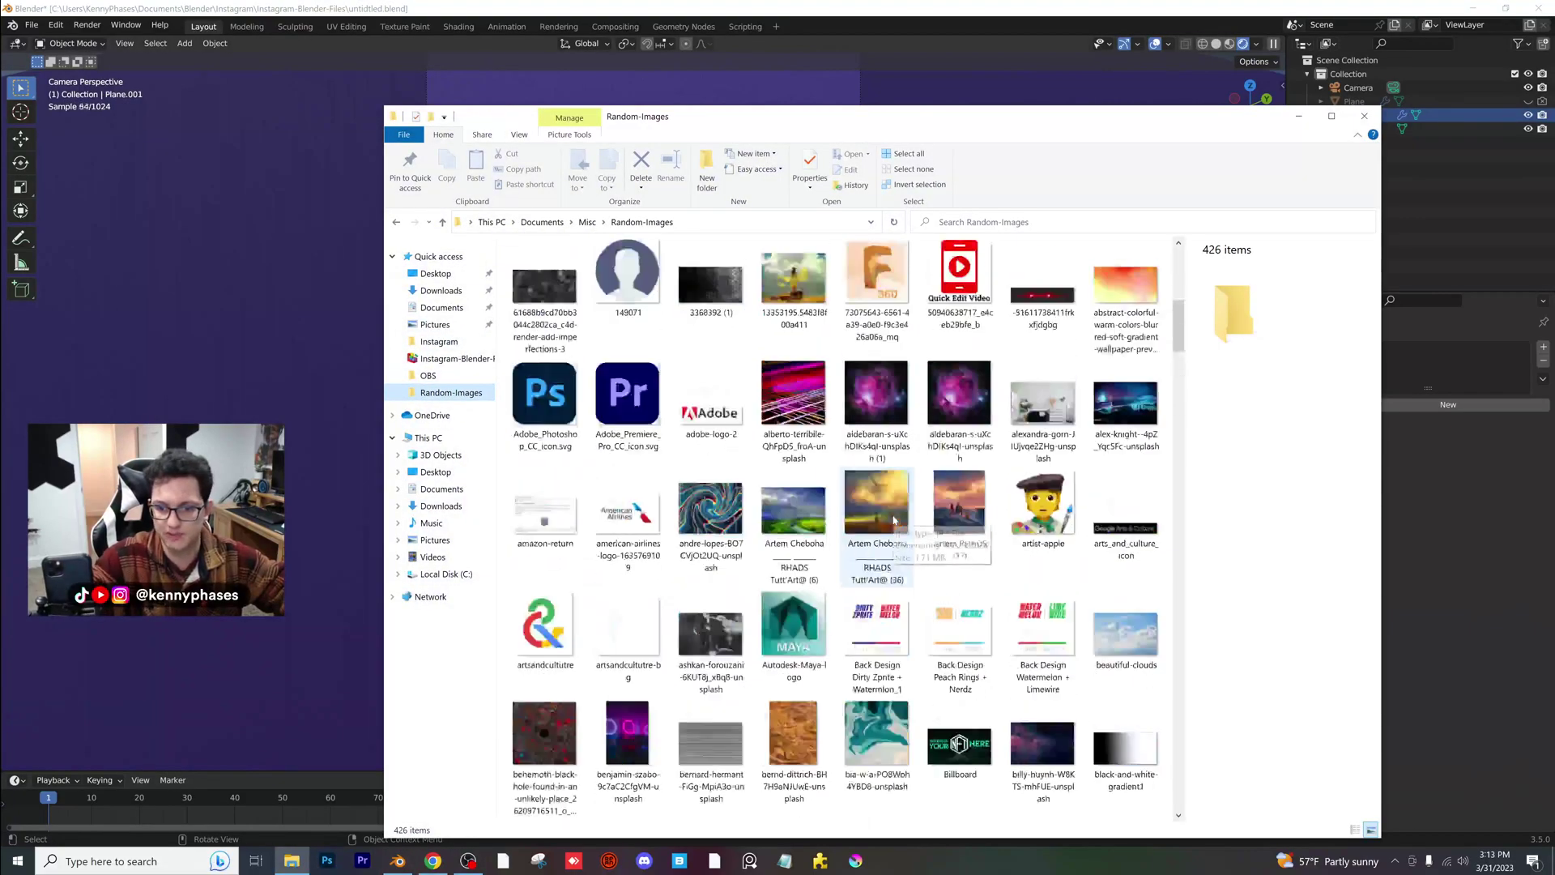
pyautogui.scroll(3, 894, 520)
pyautogui.scroll(-15, 894, 516)
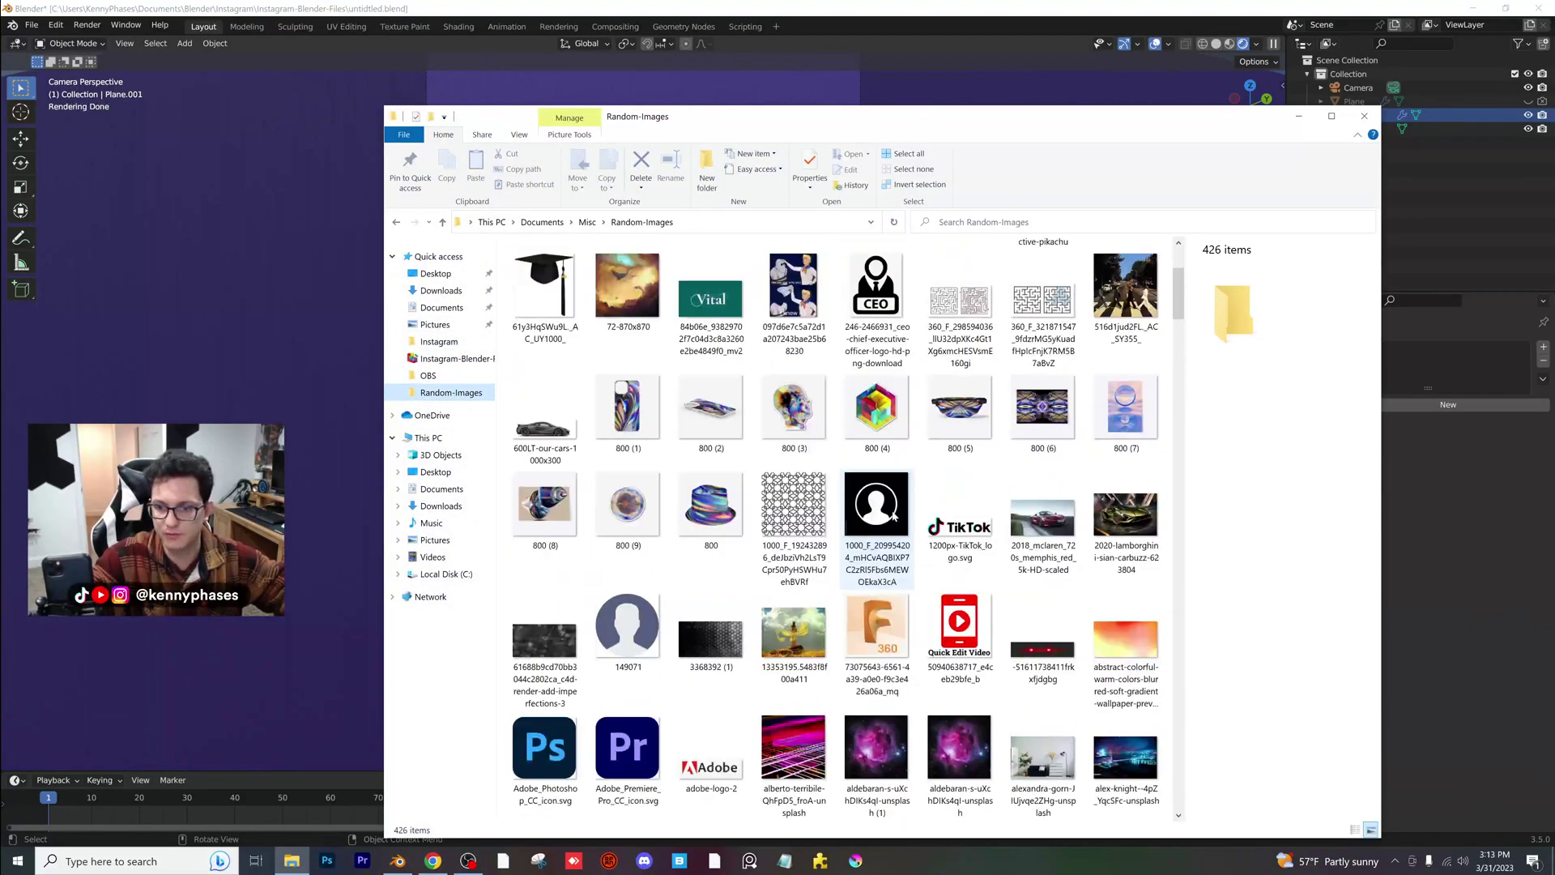
pyautogui.scroll(-5, 891, 514)
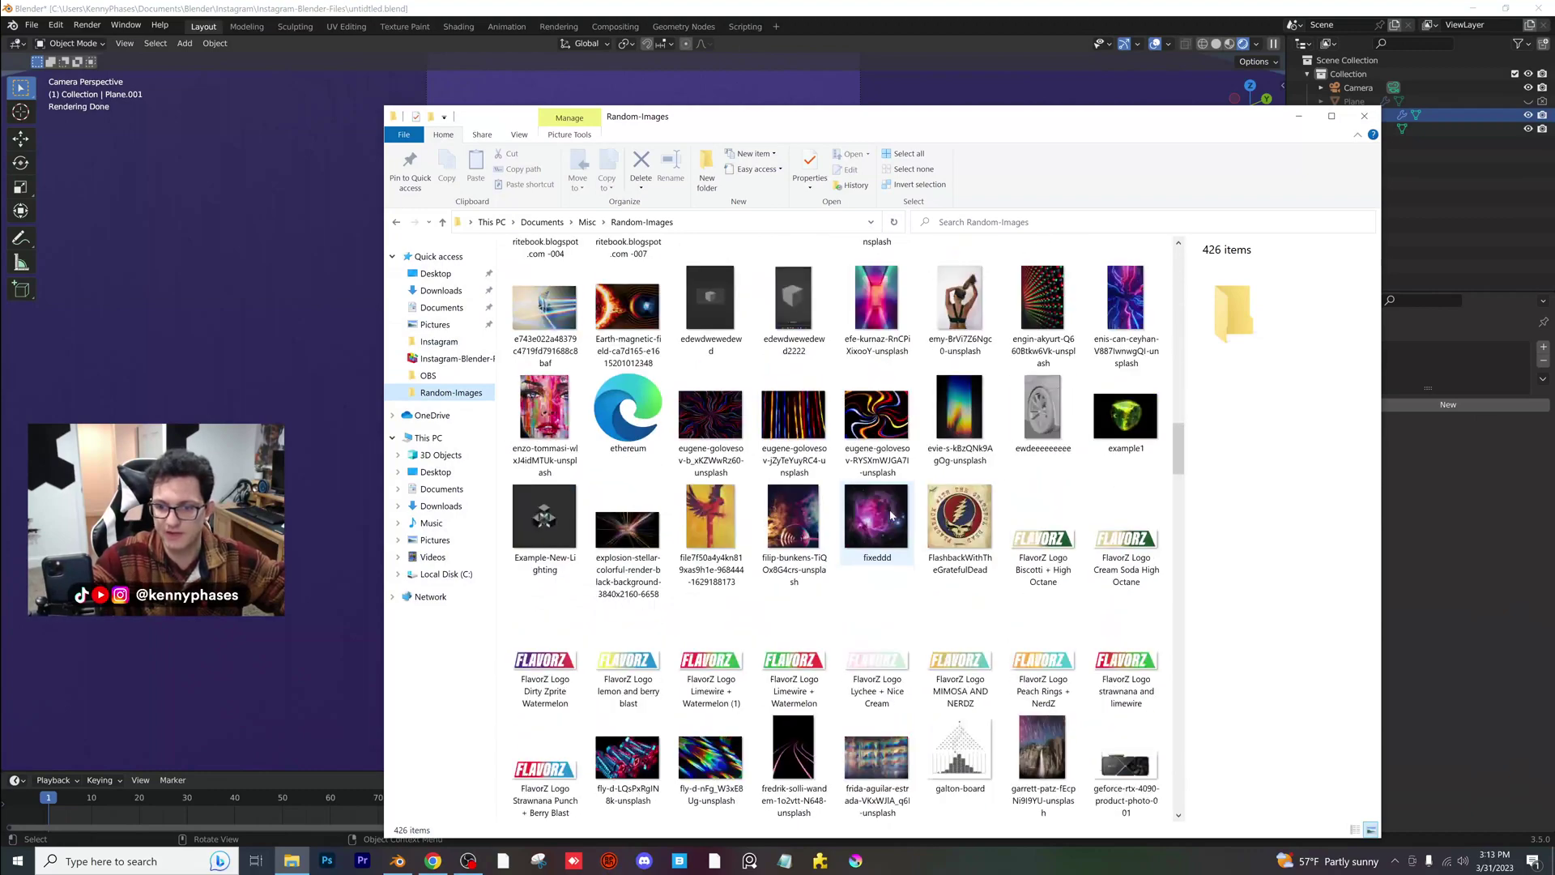
pyautogui.scroll(5, 892, 514)
pyautogui.scroll(-15, 891, 514)
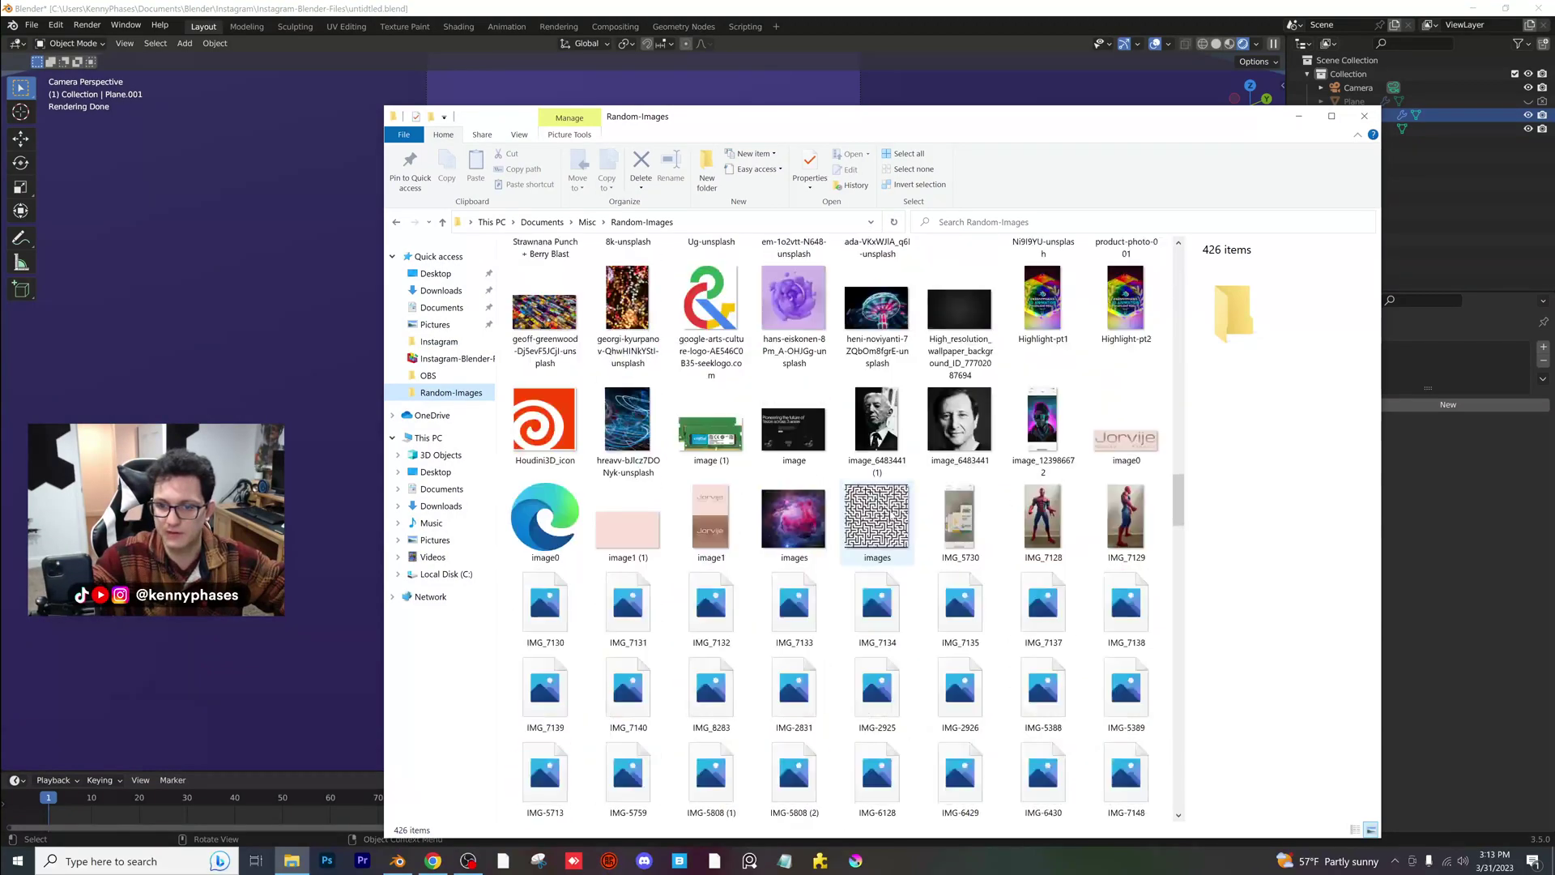
pyautogui.scroll(-15, 848, 506)
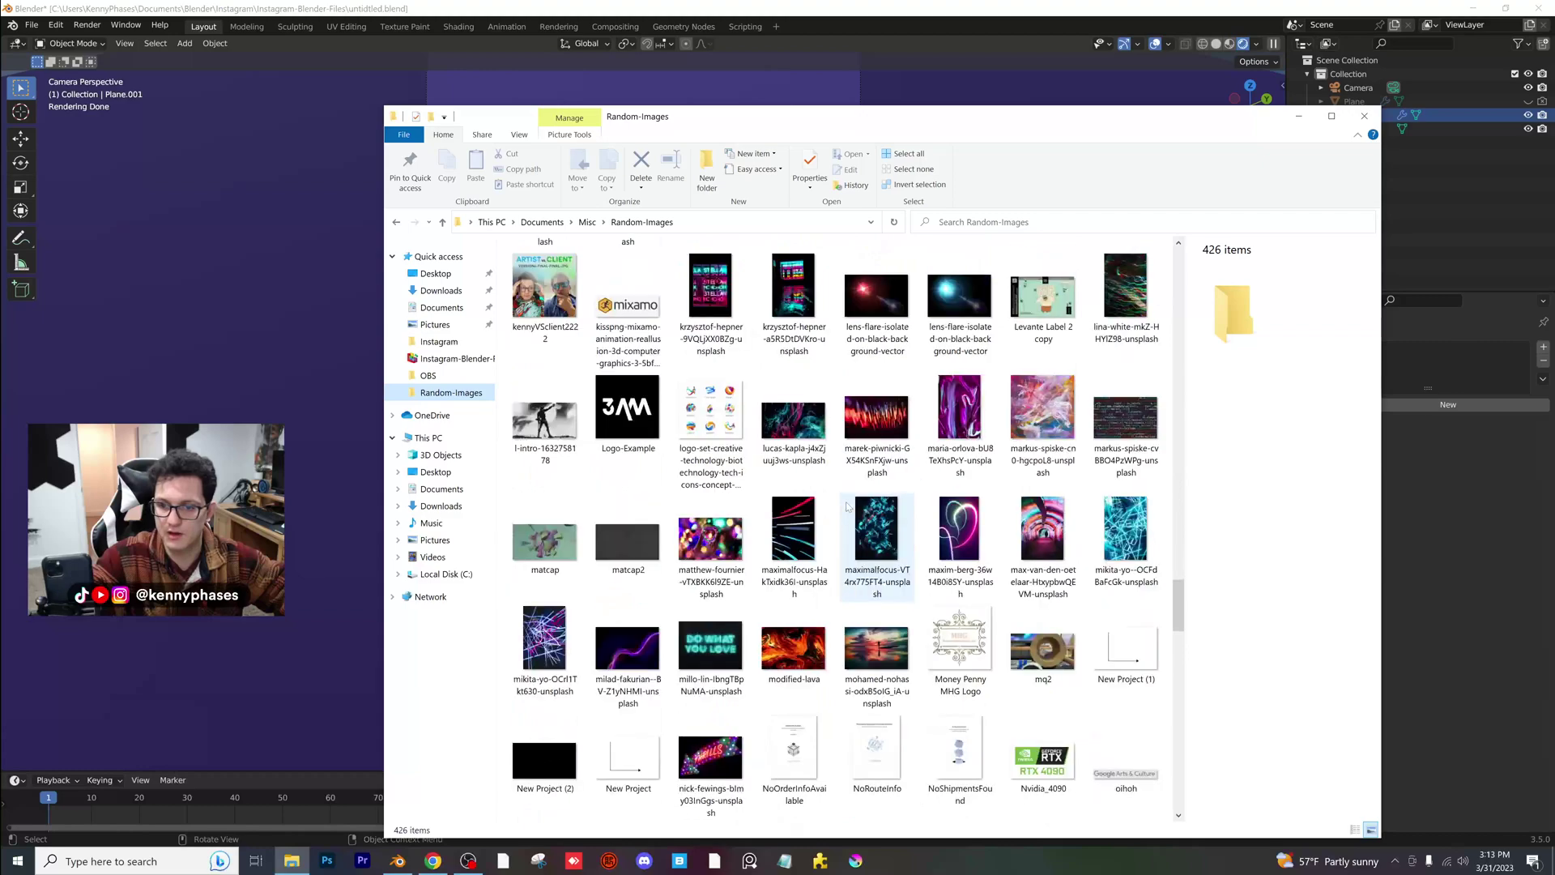
pyautogui.scroll(-10, 848, 506)
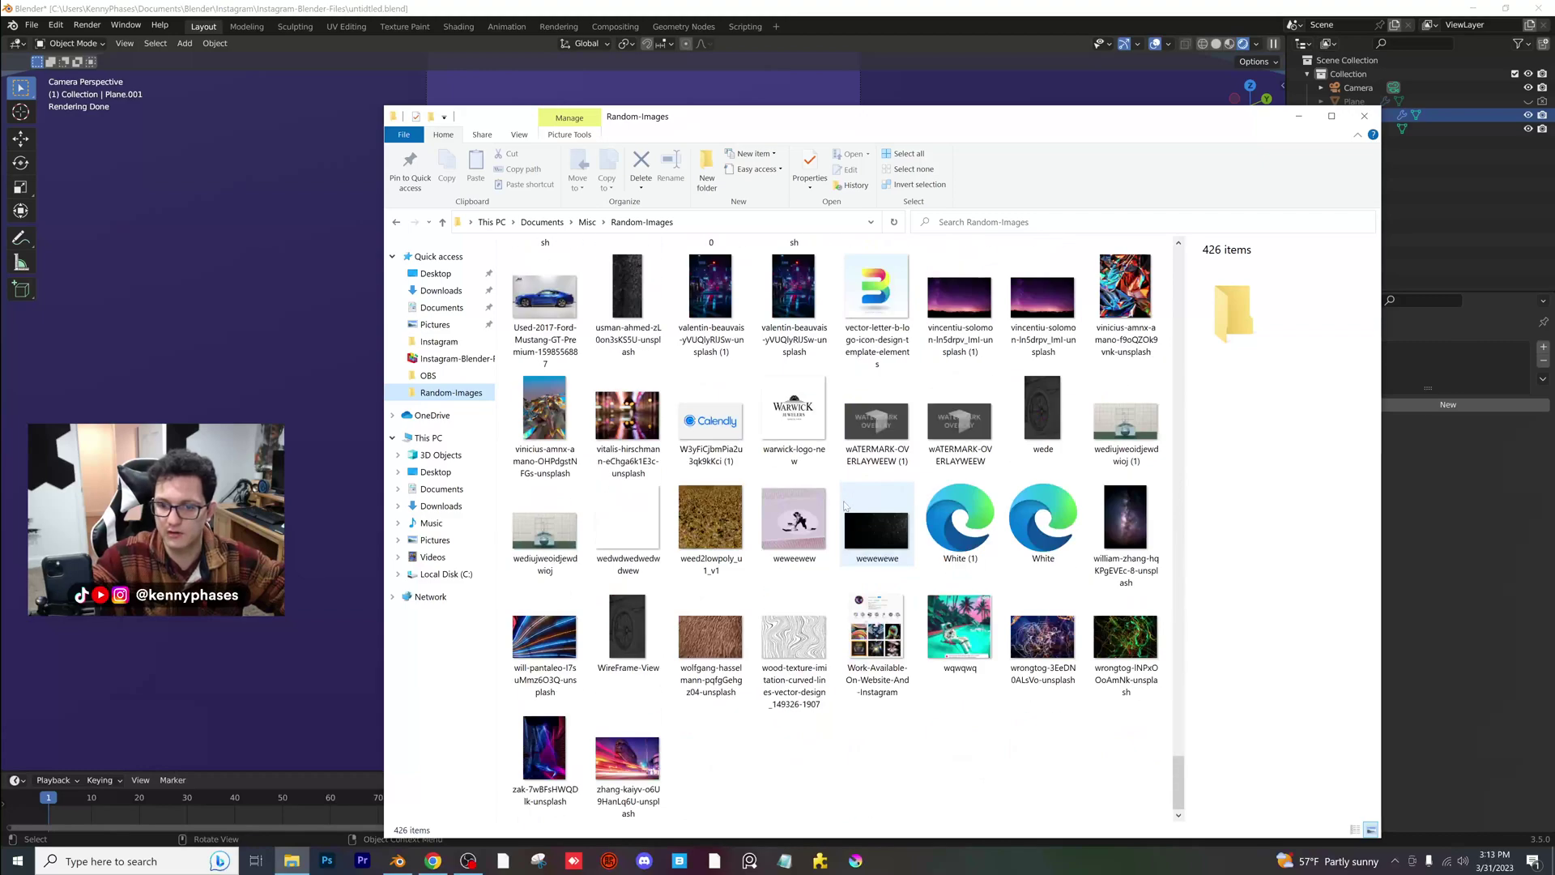
pyautogui.scroll(10, 845, 507)
pyautogui.hotkey('alt', 'Tab')
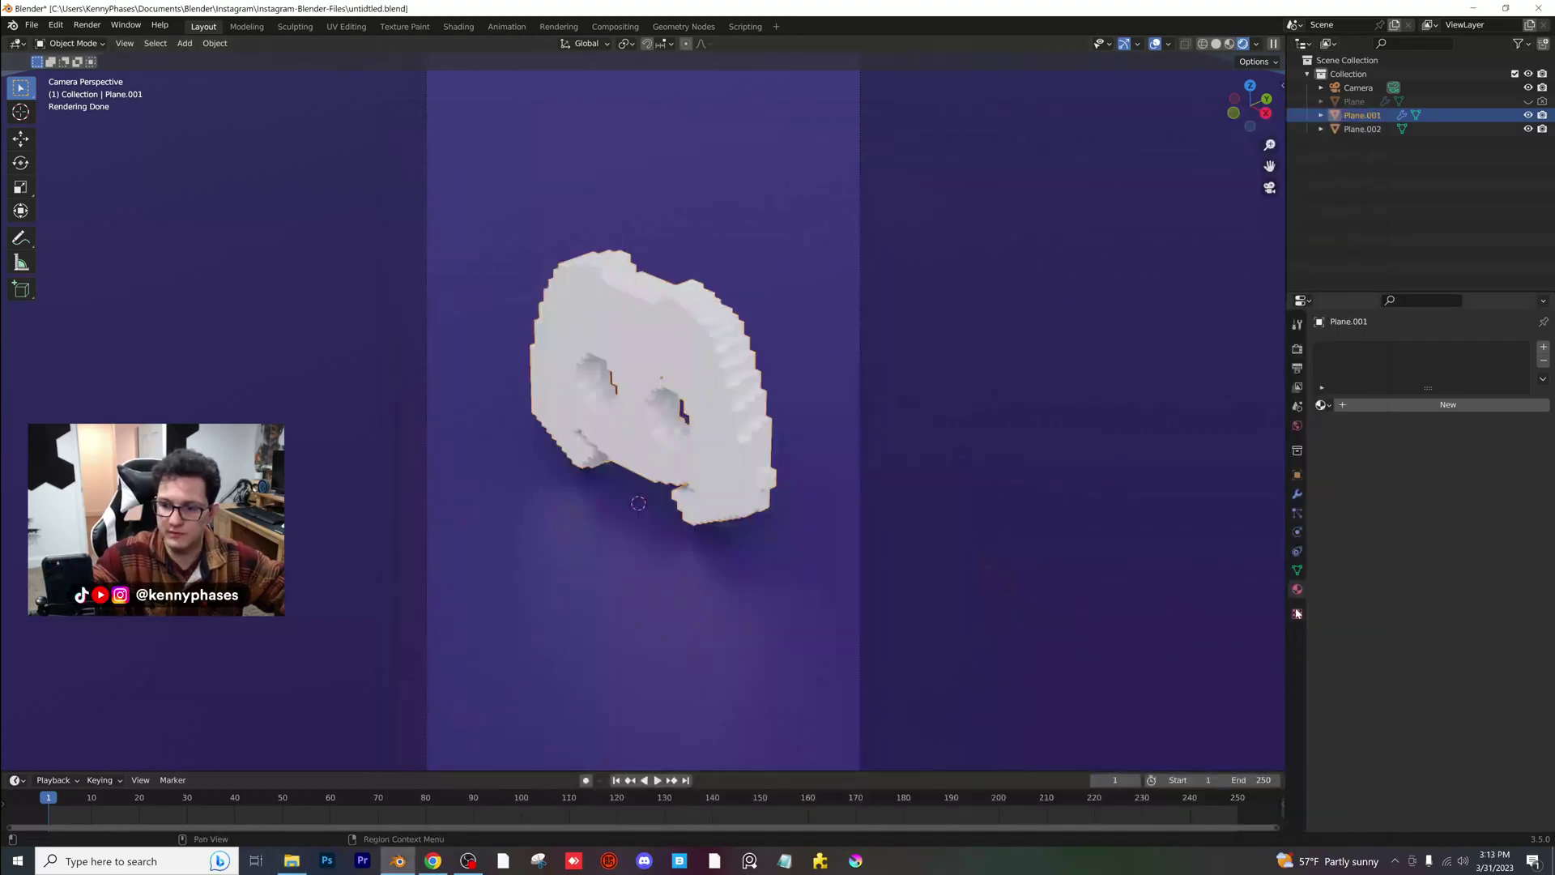
# - Try a purple base color on the floor plane's material, with hue 0.722, saturation 0.943 and value 0.078
pyautogui.click(1296, 613)
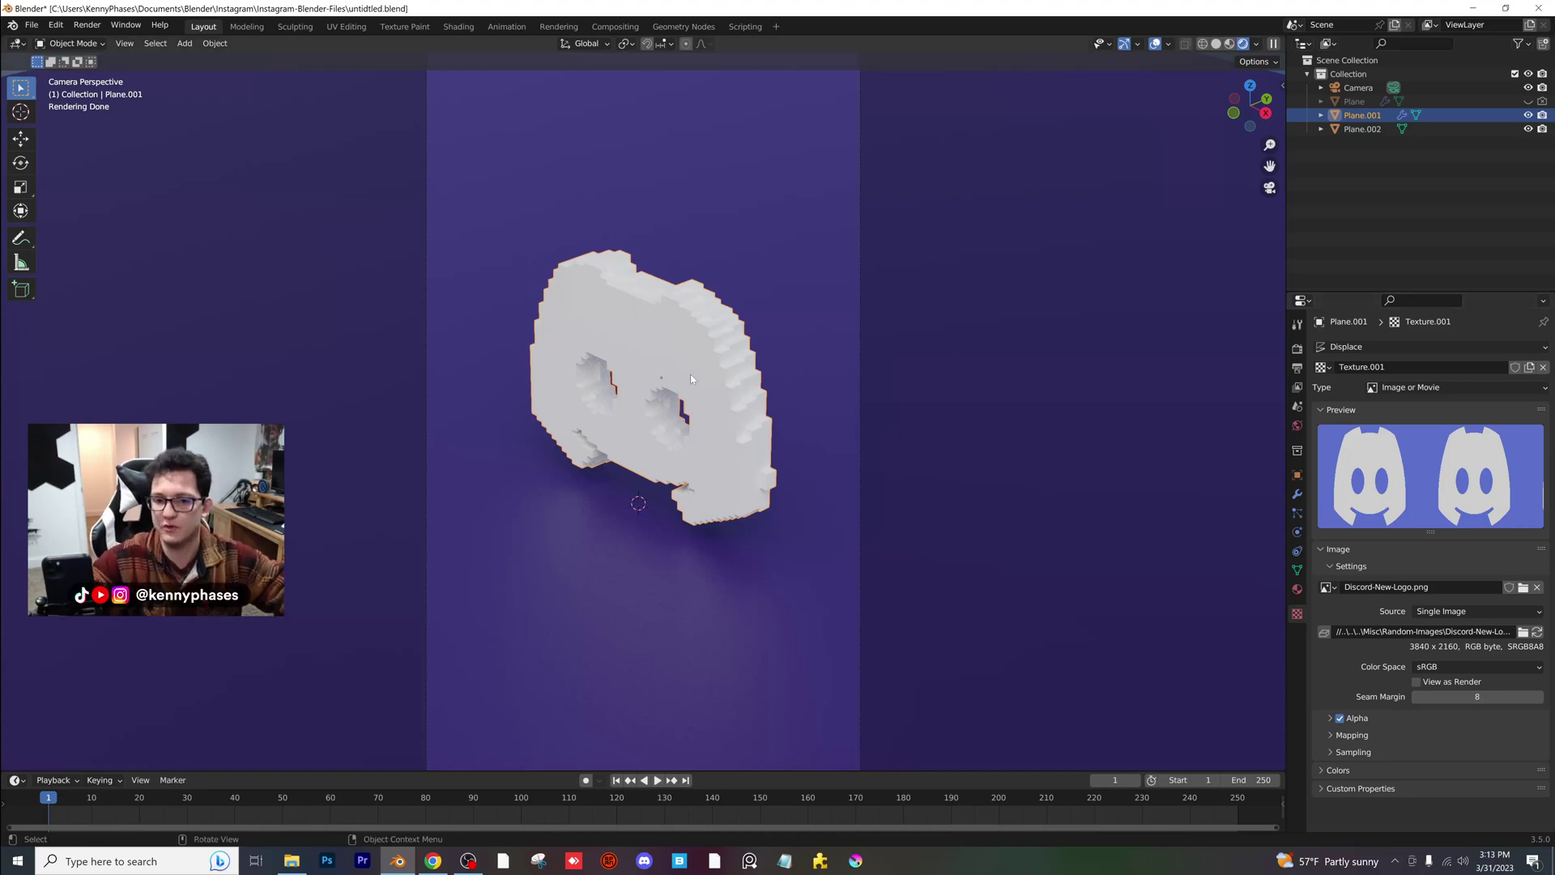
pyautogui.scroll(1, 728, 347)
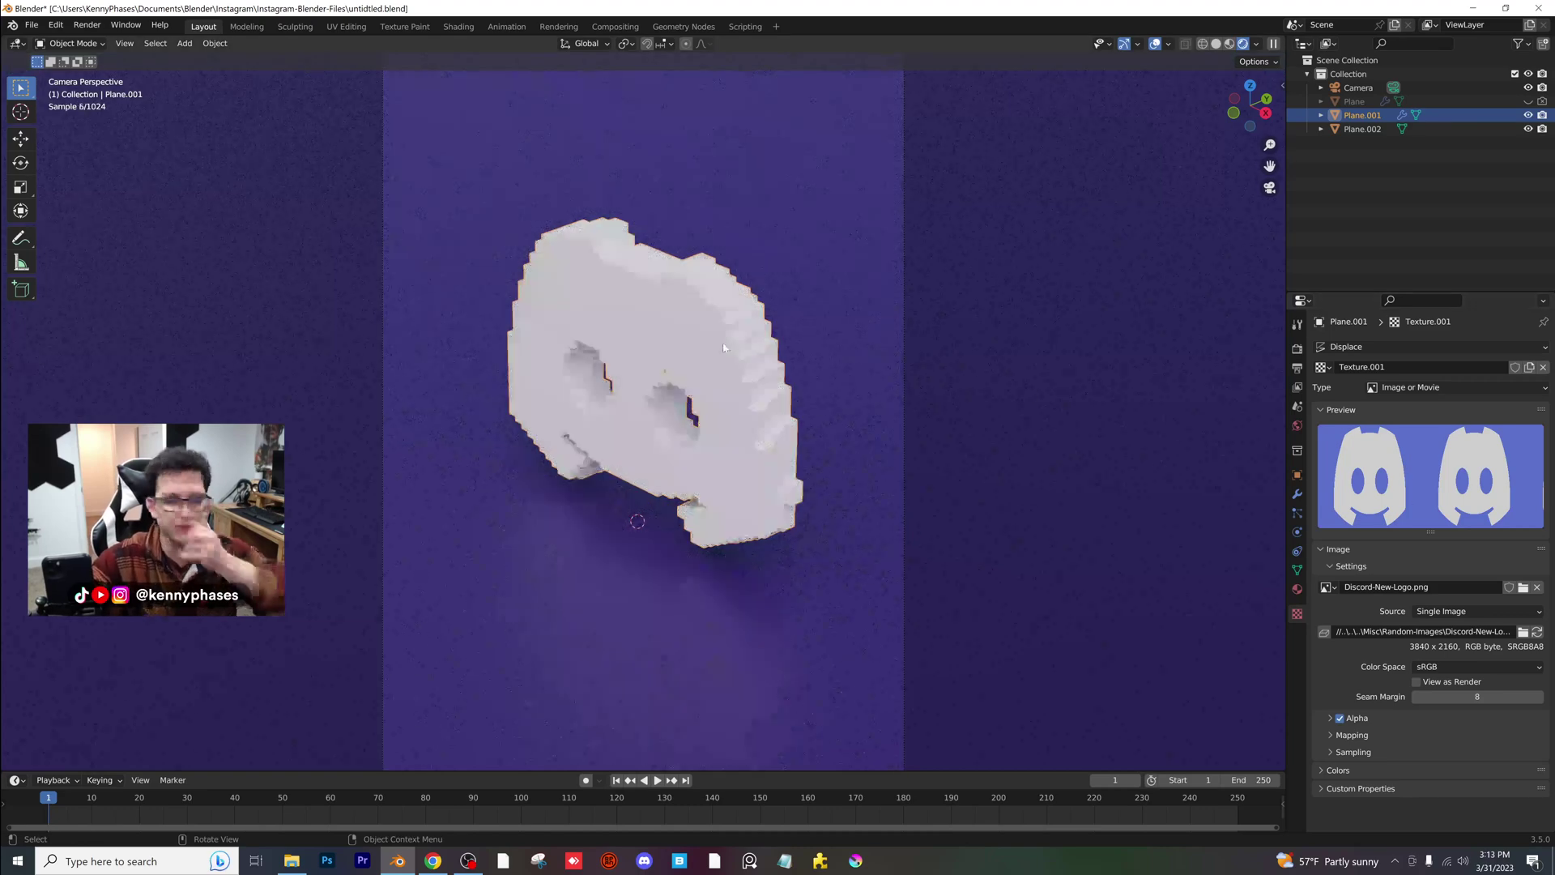
pyautogui.click(789, 243)
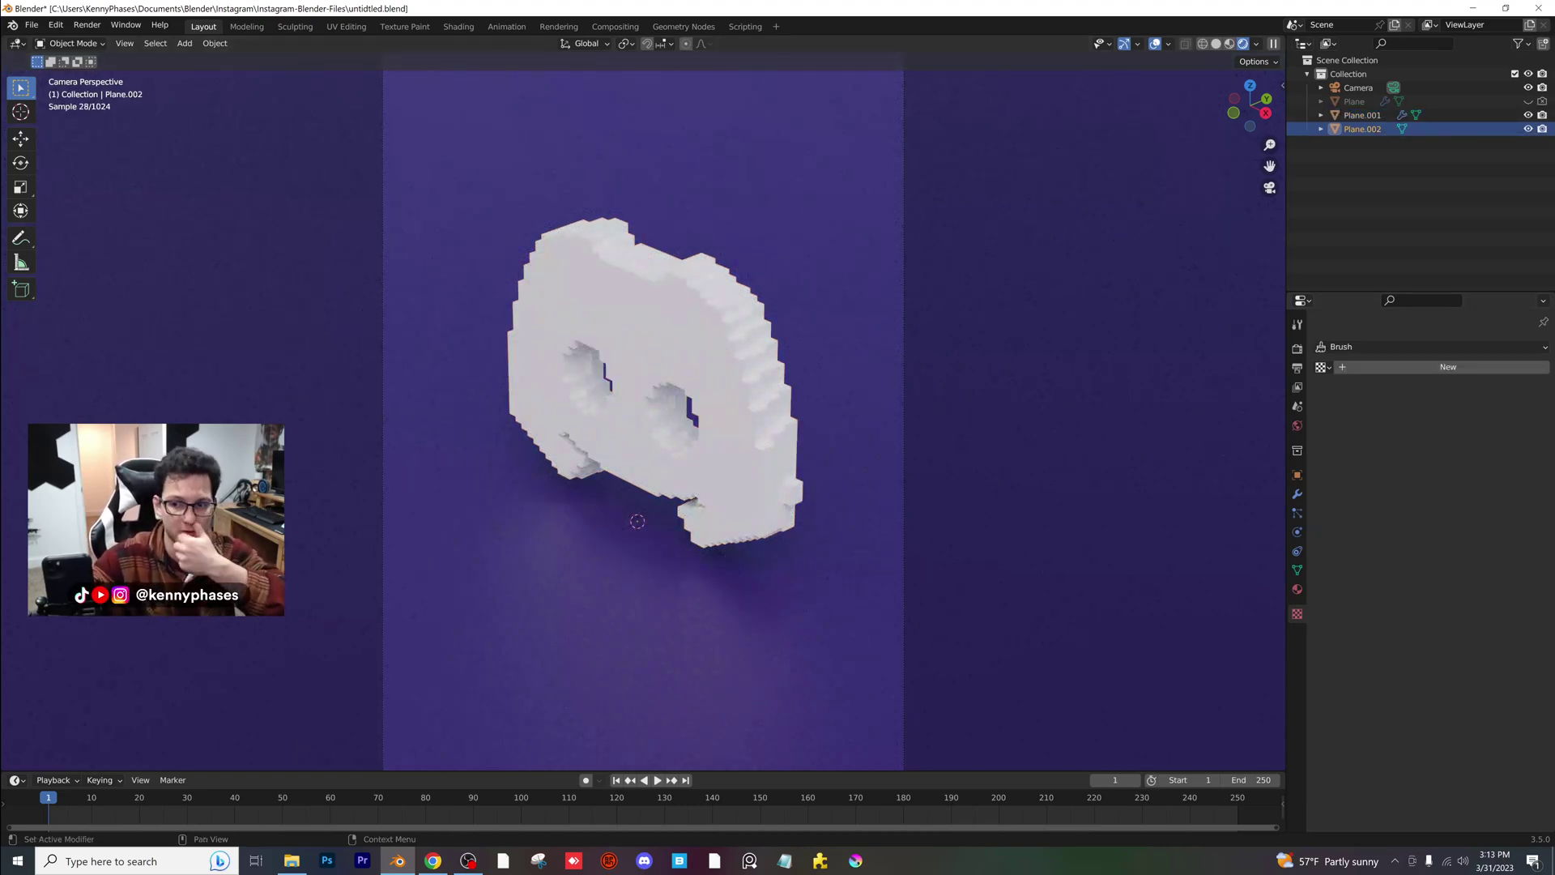
pyautogui.click(1296, 588)
pyautogui.click(1494, 523)
pyautogui.moveTo(1500, 376); pyautogui.dragTo(1500, 377)
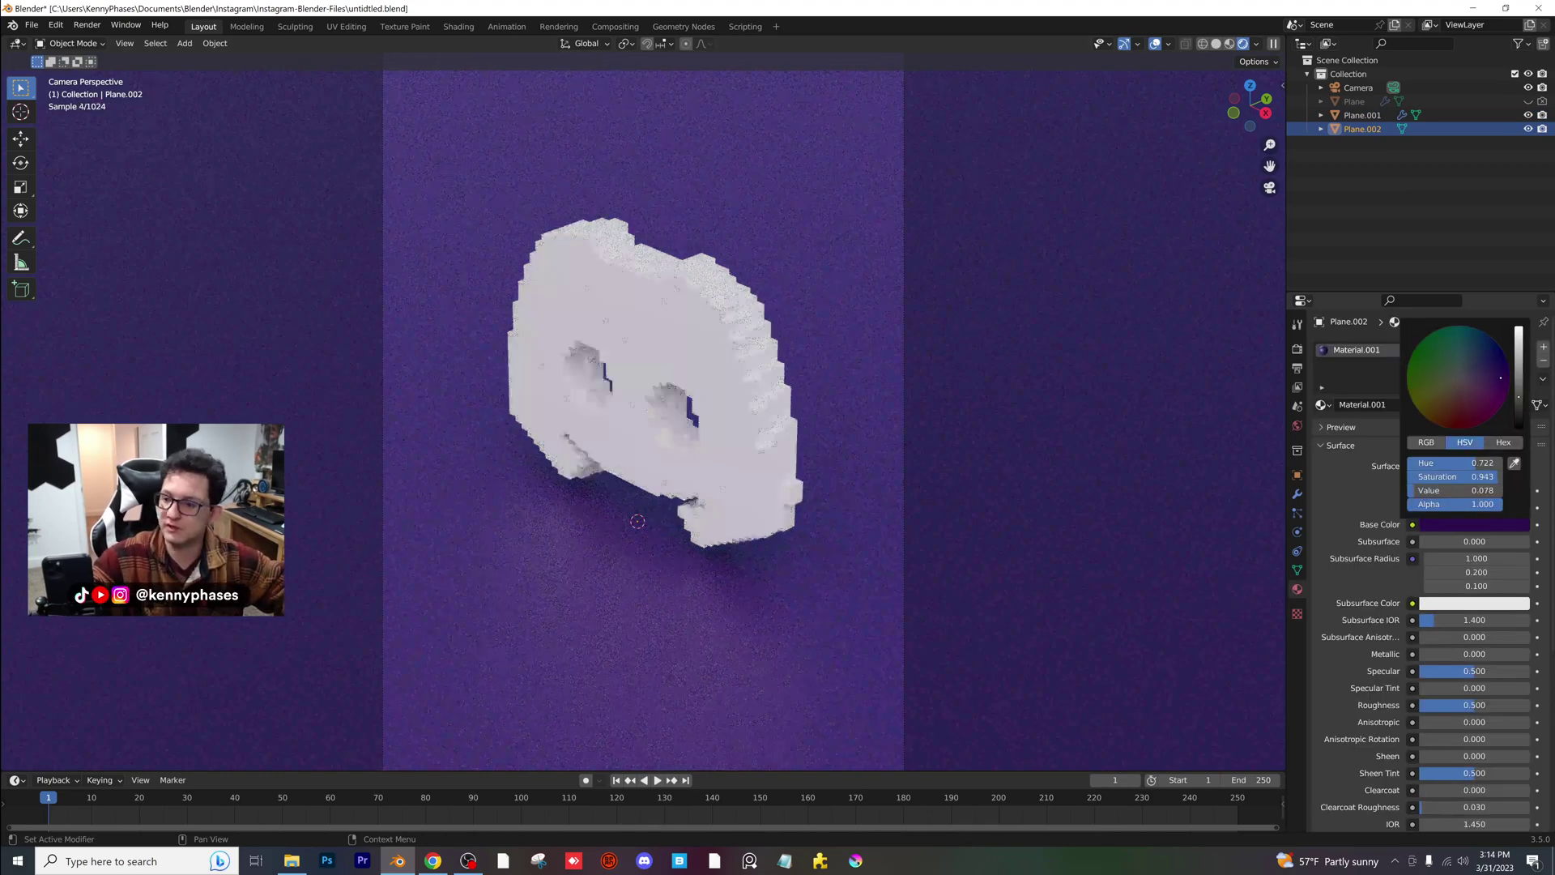
# - Set the floor plane's base color to a dark indigo blue and its roughness to 0.157
pyautogui.click(1297, 616)
pyautogui.click(712, 374)
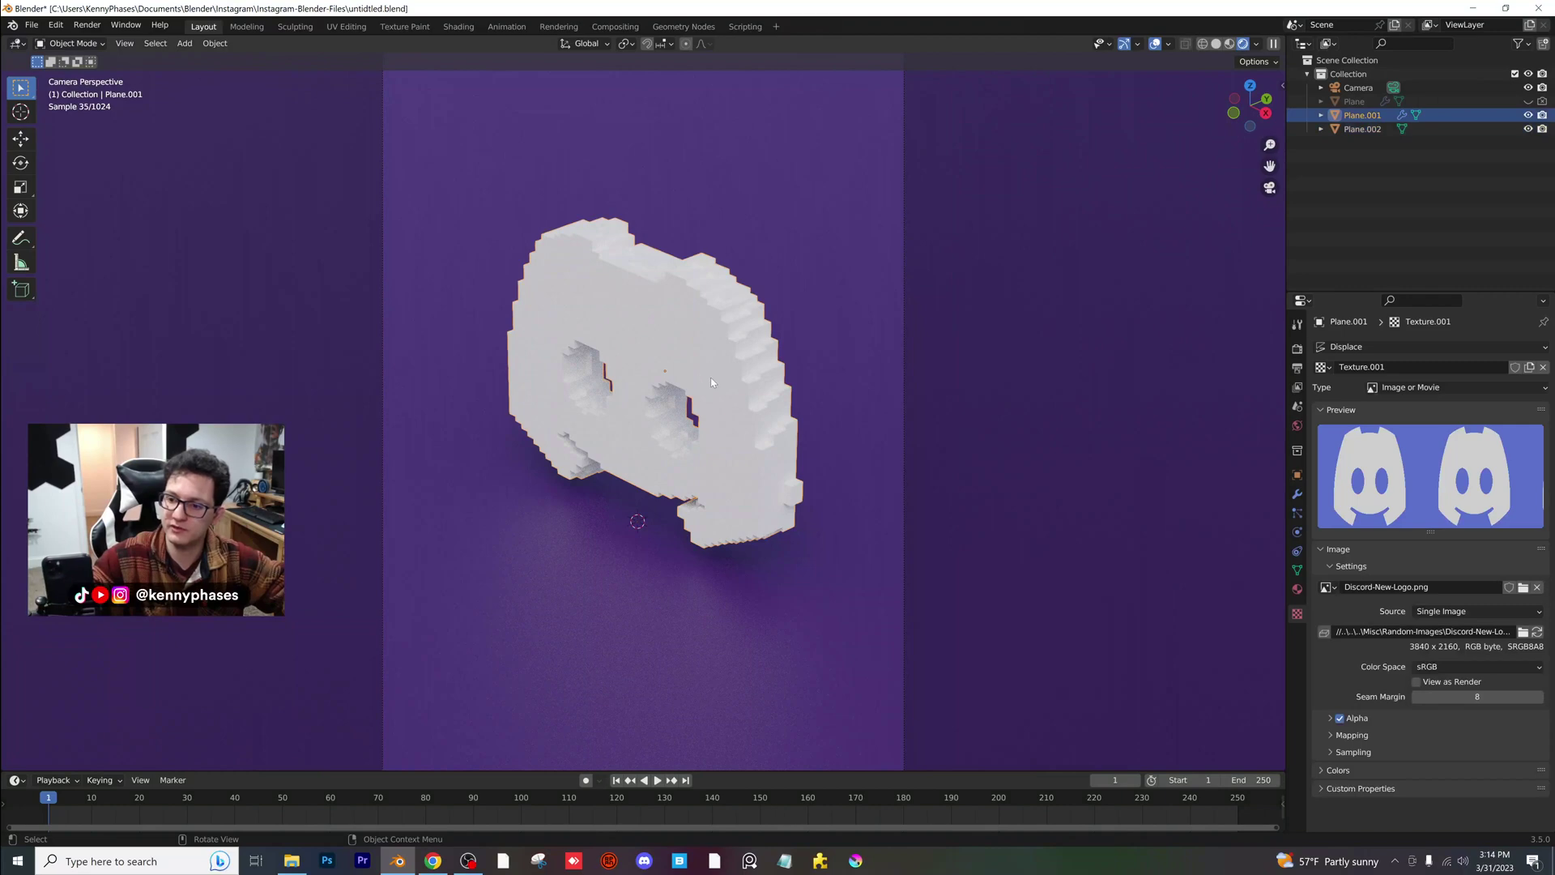
pyautogui.click(1087, 438)
pyautogui.click(1296, 590)
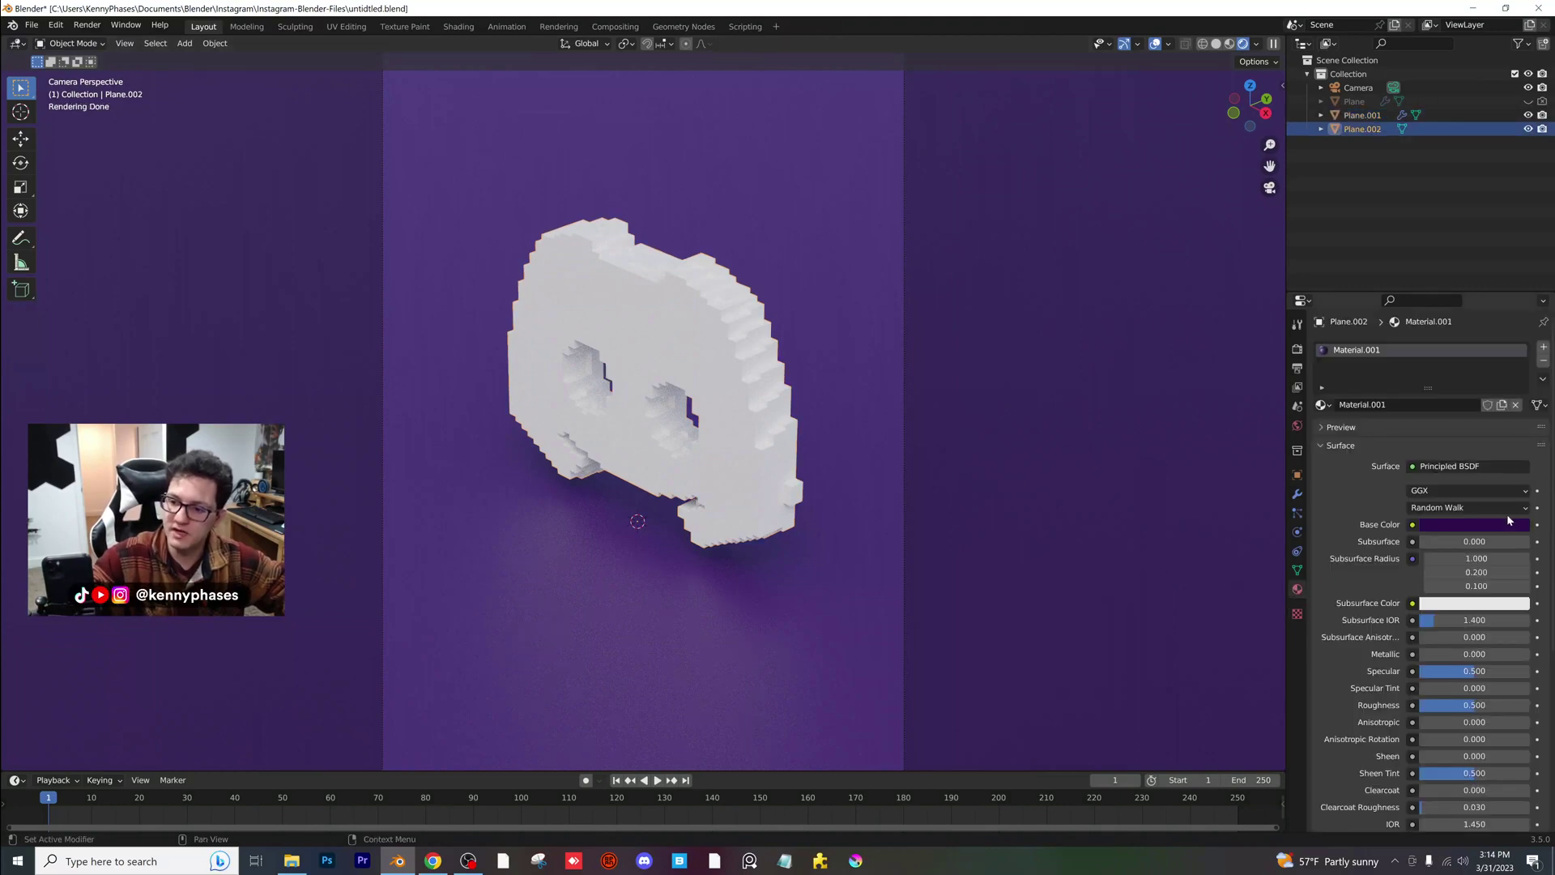
pyautogui.click(1510, 525)
pyautogui.click(1488, 367)
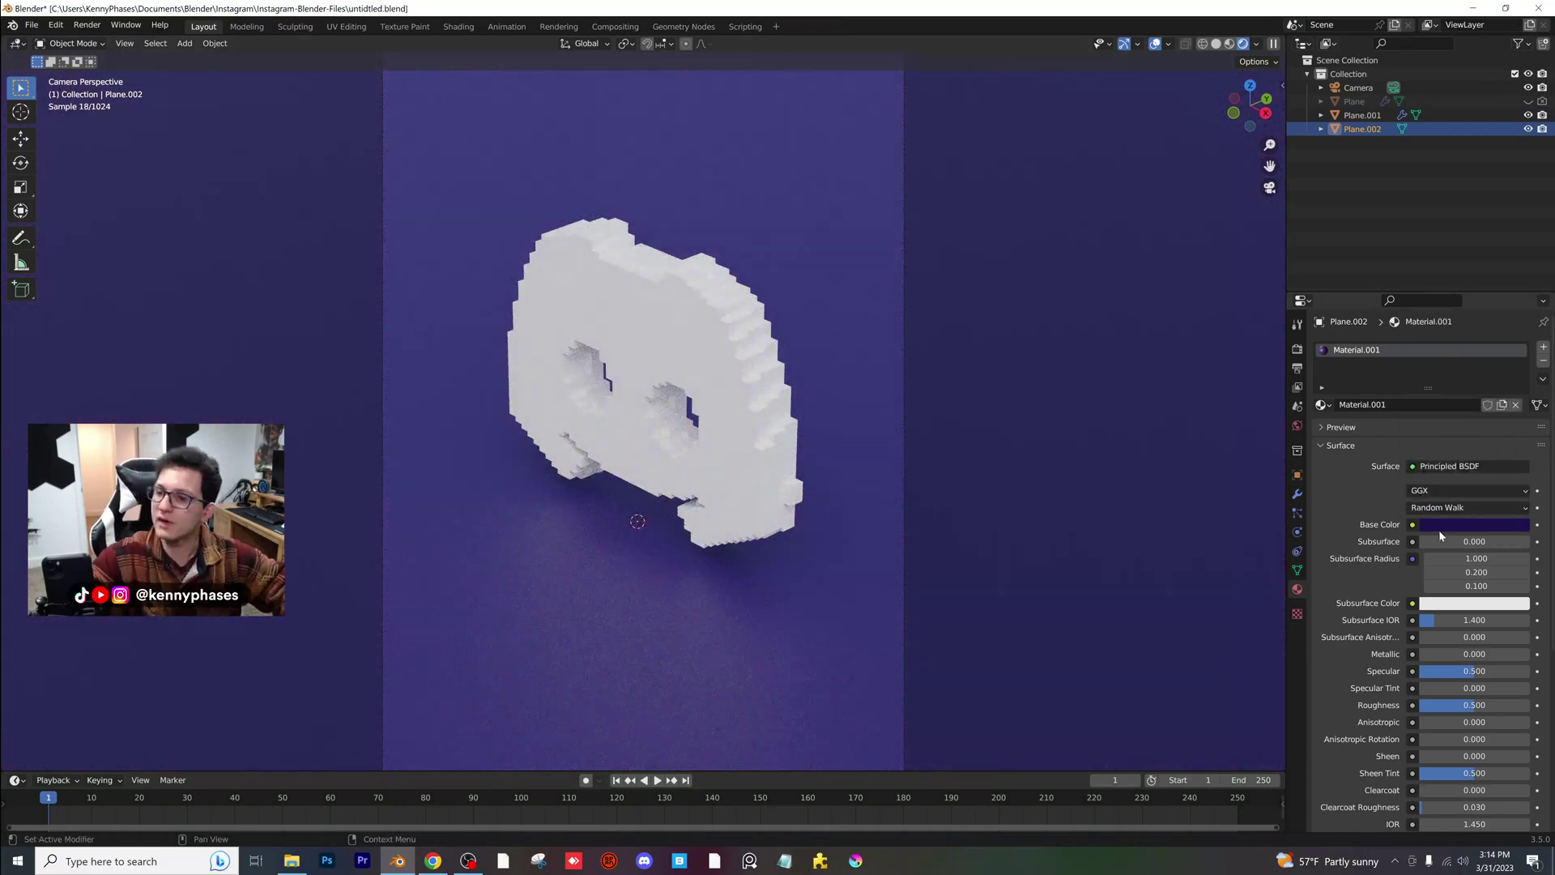
pyautogui.click(1473, 524)
pyautogui.click(1490, 362)
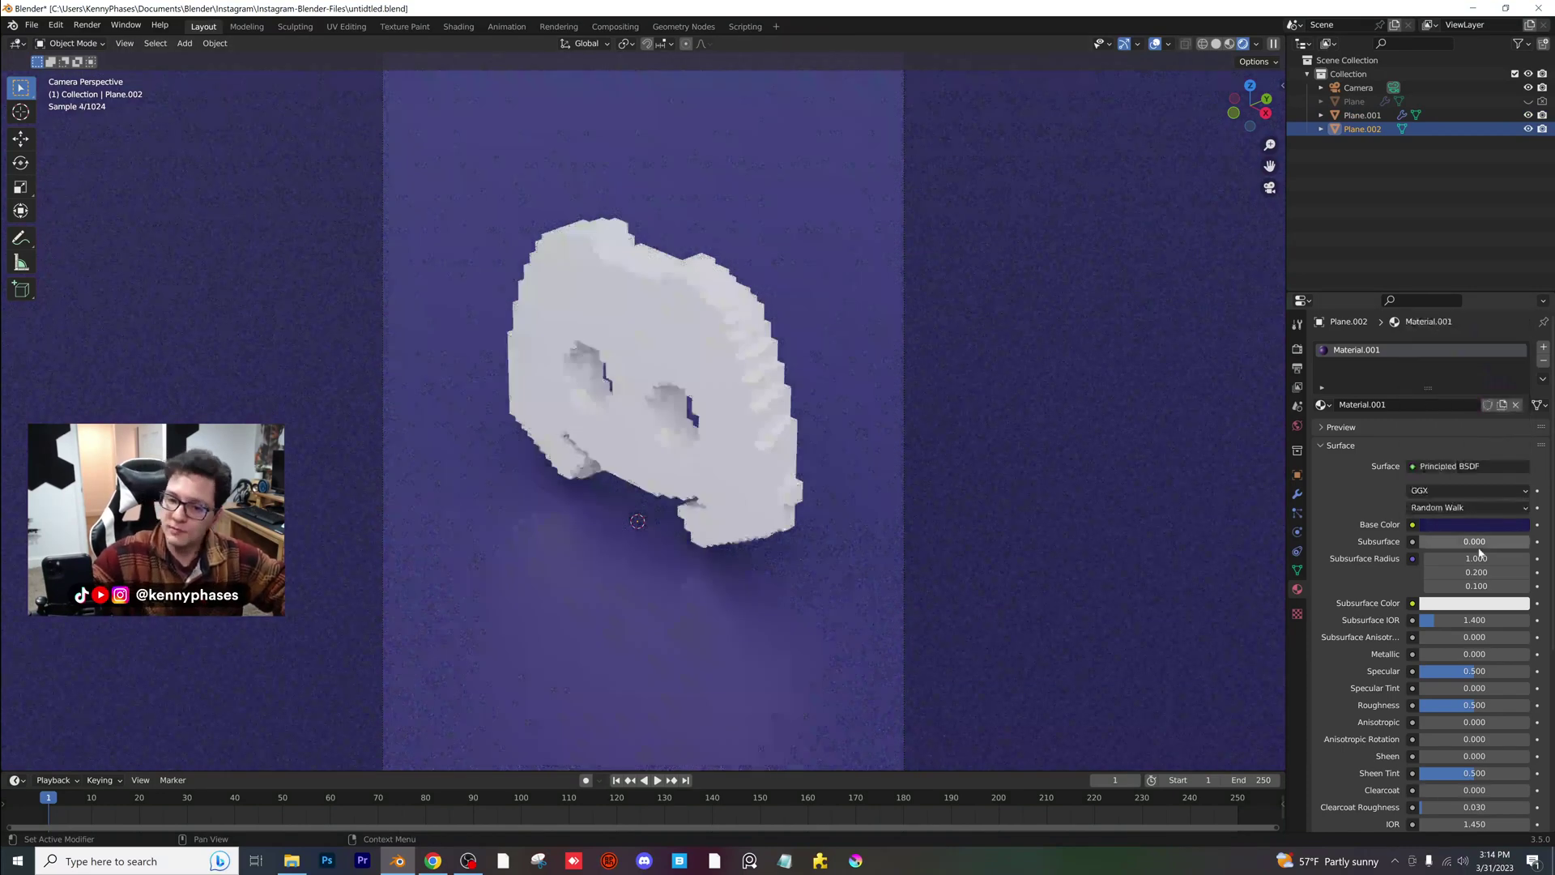
pyautogui.moveTo(1474, 704); pyautogui.dragTo(1438, 704)
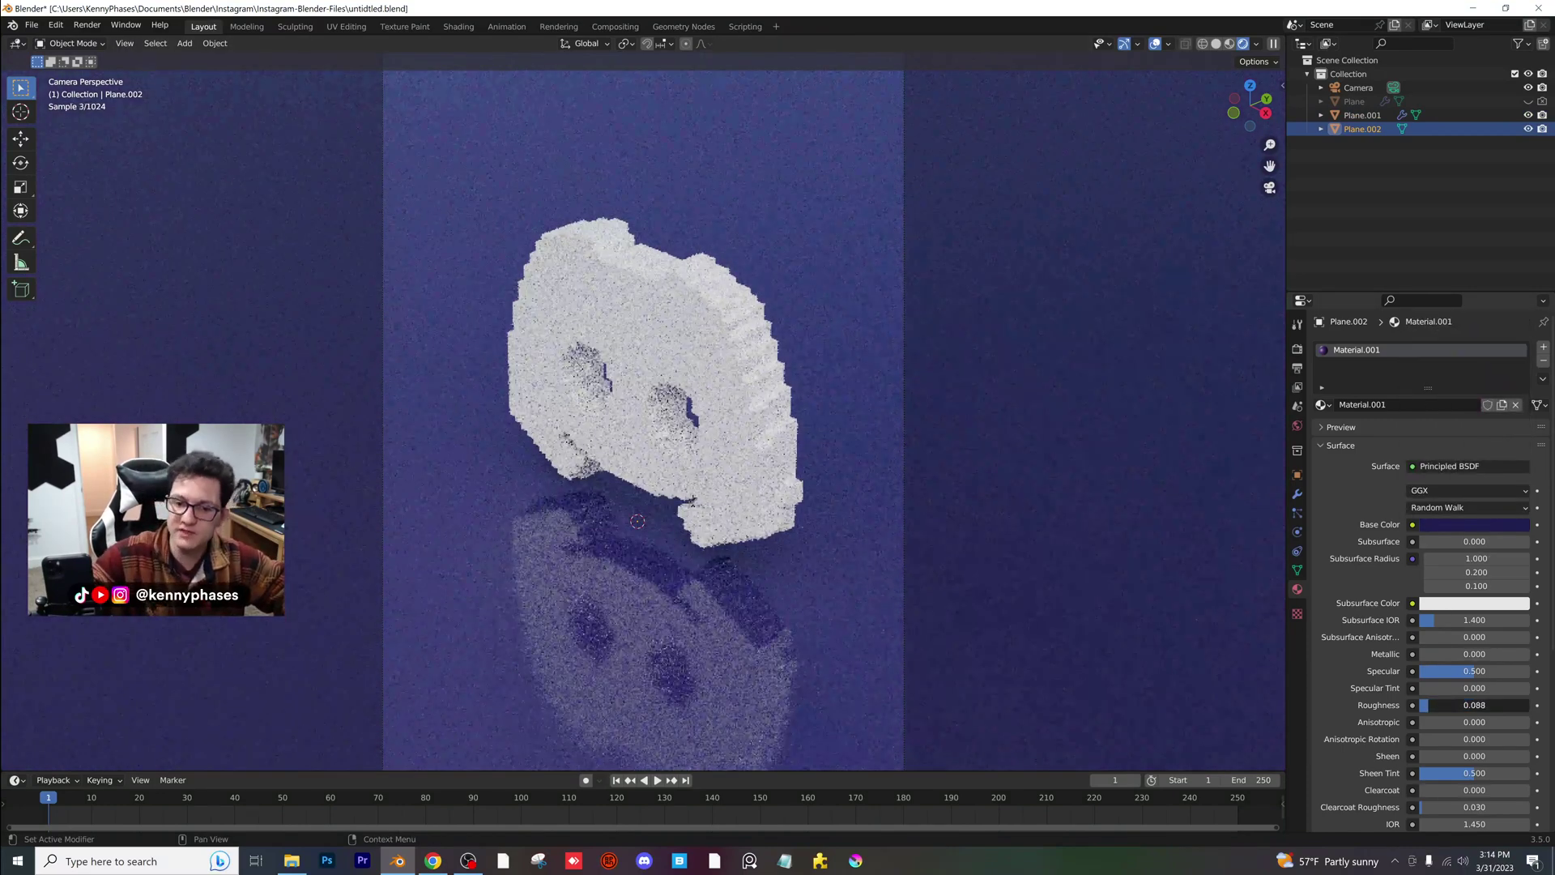
# - Switch the camera to Orthographic with an orthographic scale of 3.914, and save the file
pyautogui.scroll(-3, 702, 519)
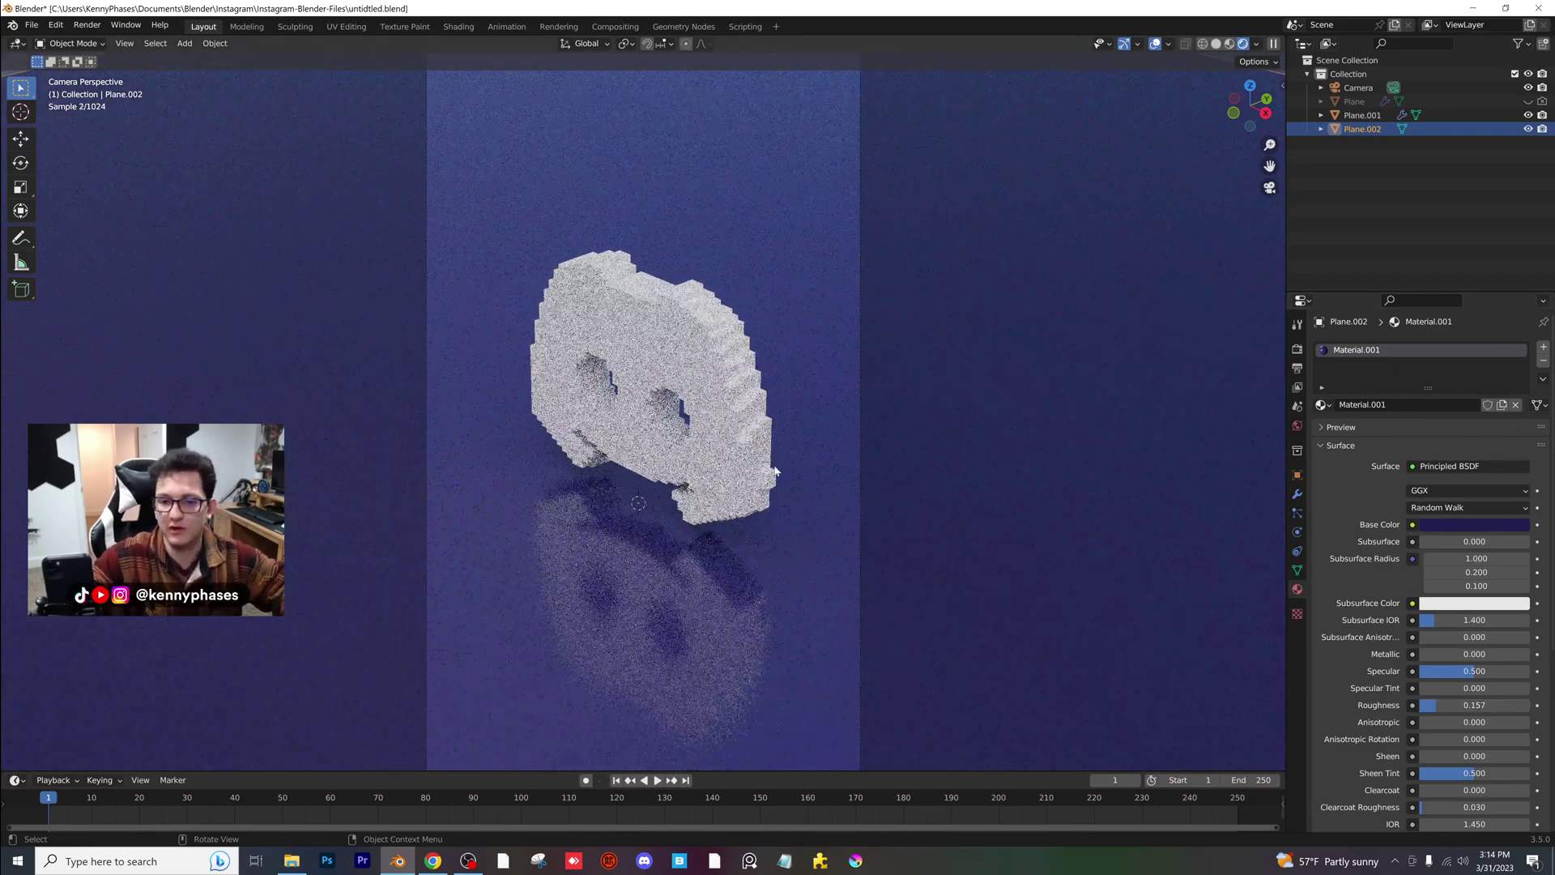
pyautogui.click(1358, 88)
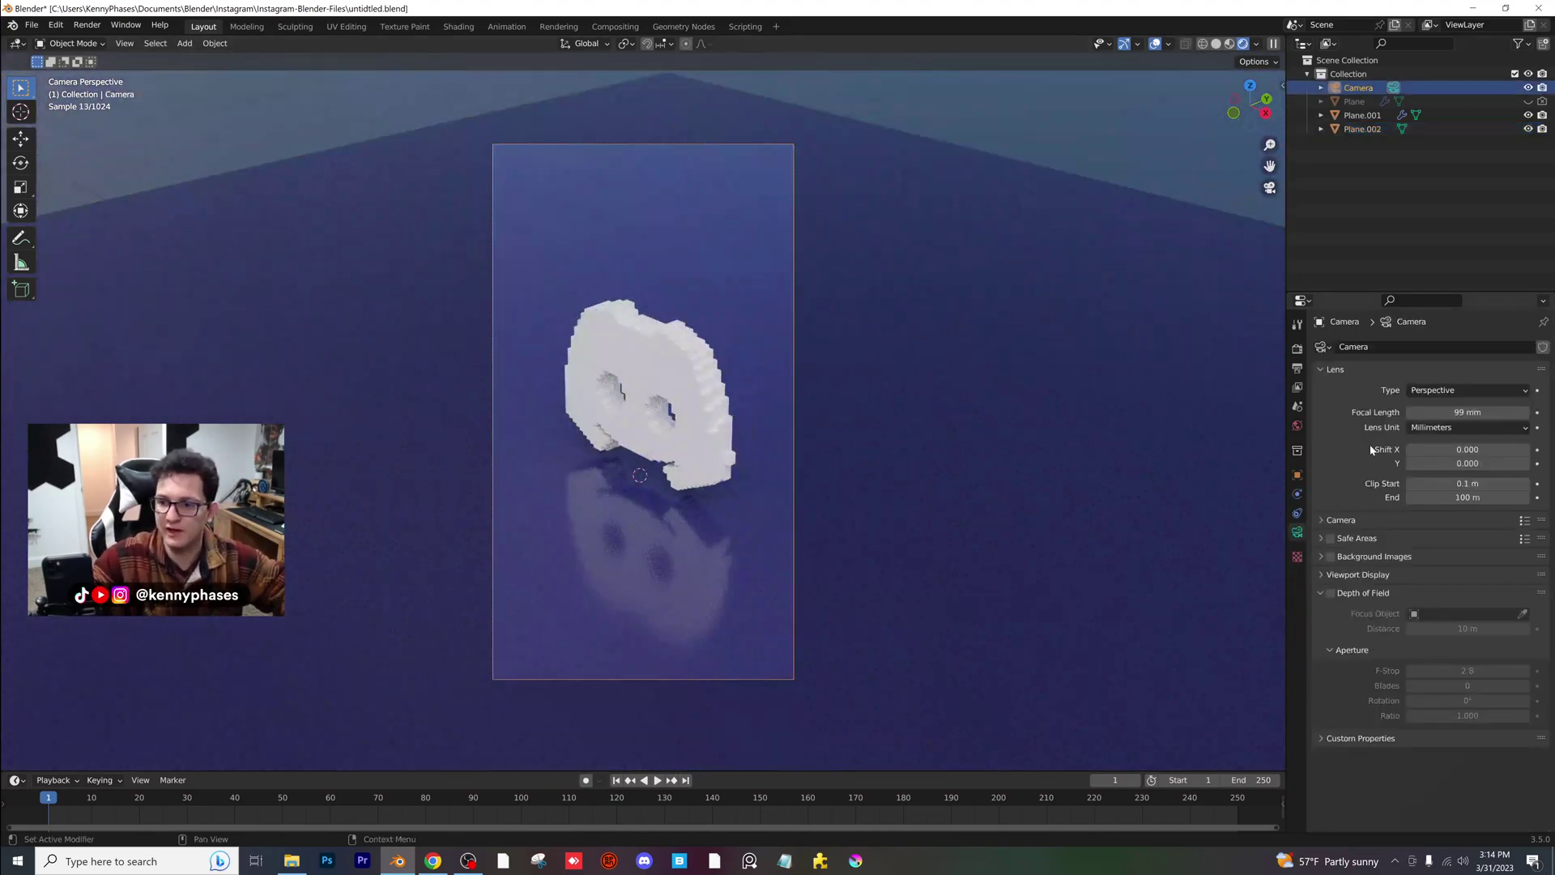
pyautogui.click(1467, 390)
pyautogui.click(1450, 415)
pyautogui.moveTo(1467, 412)
pyautogui.mouseDown()
pyautogui.moveTo(1413, 412)
pyautogui.moveTo(1438, 412)
pyautogui.mouseUp()
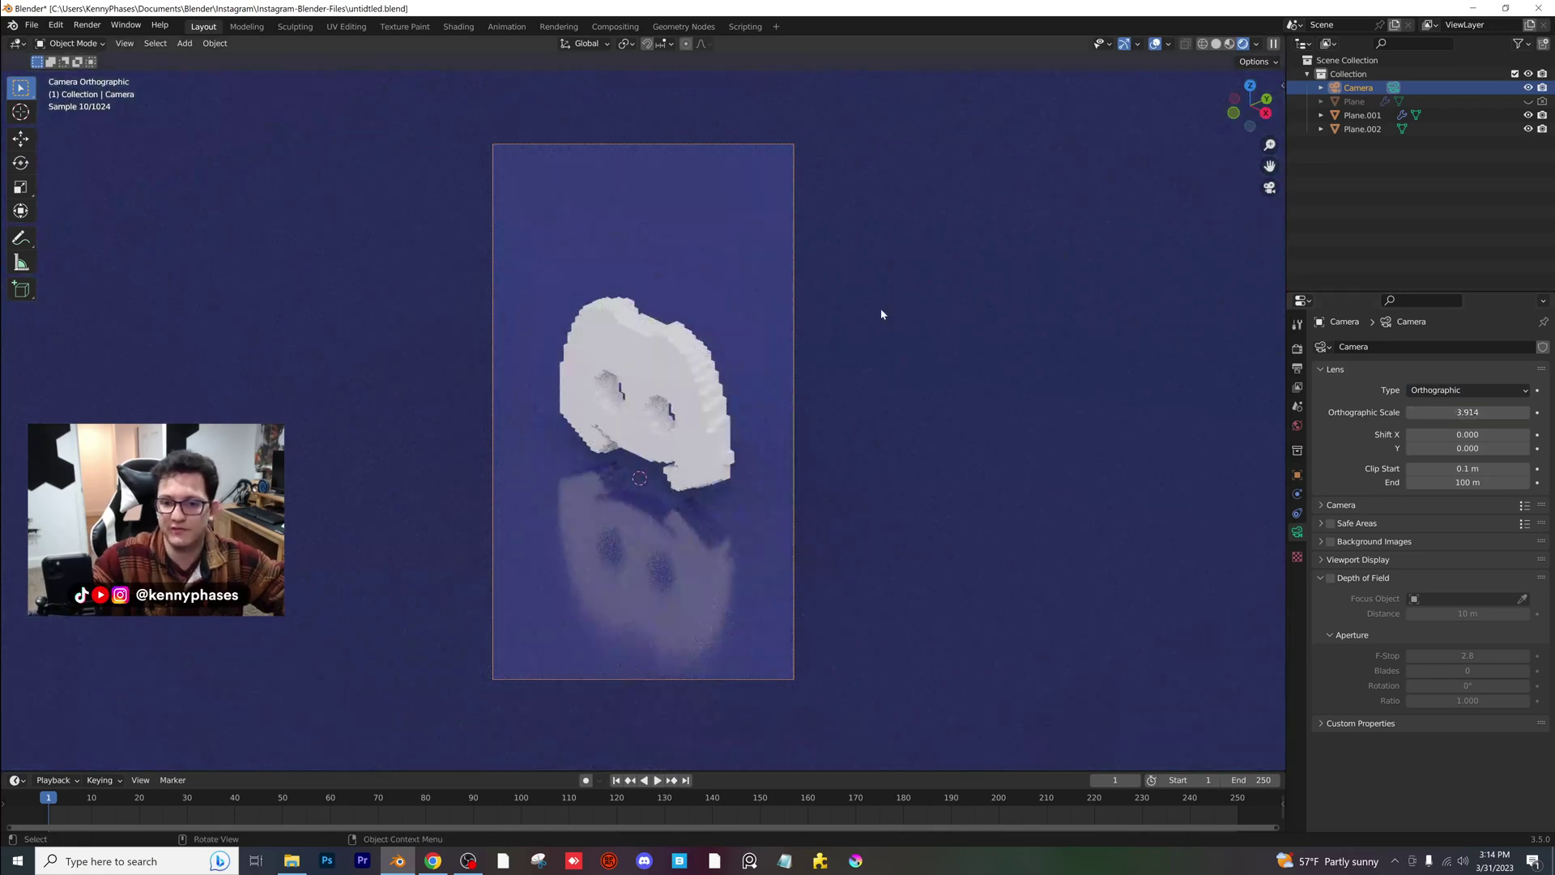
pyautogui.scroll(1, 745, 381)
pyautogui.hotkey('ctrl', 's')
# - Select the Discord logo and give it a new material
pyautogui.click(766, 413)
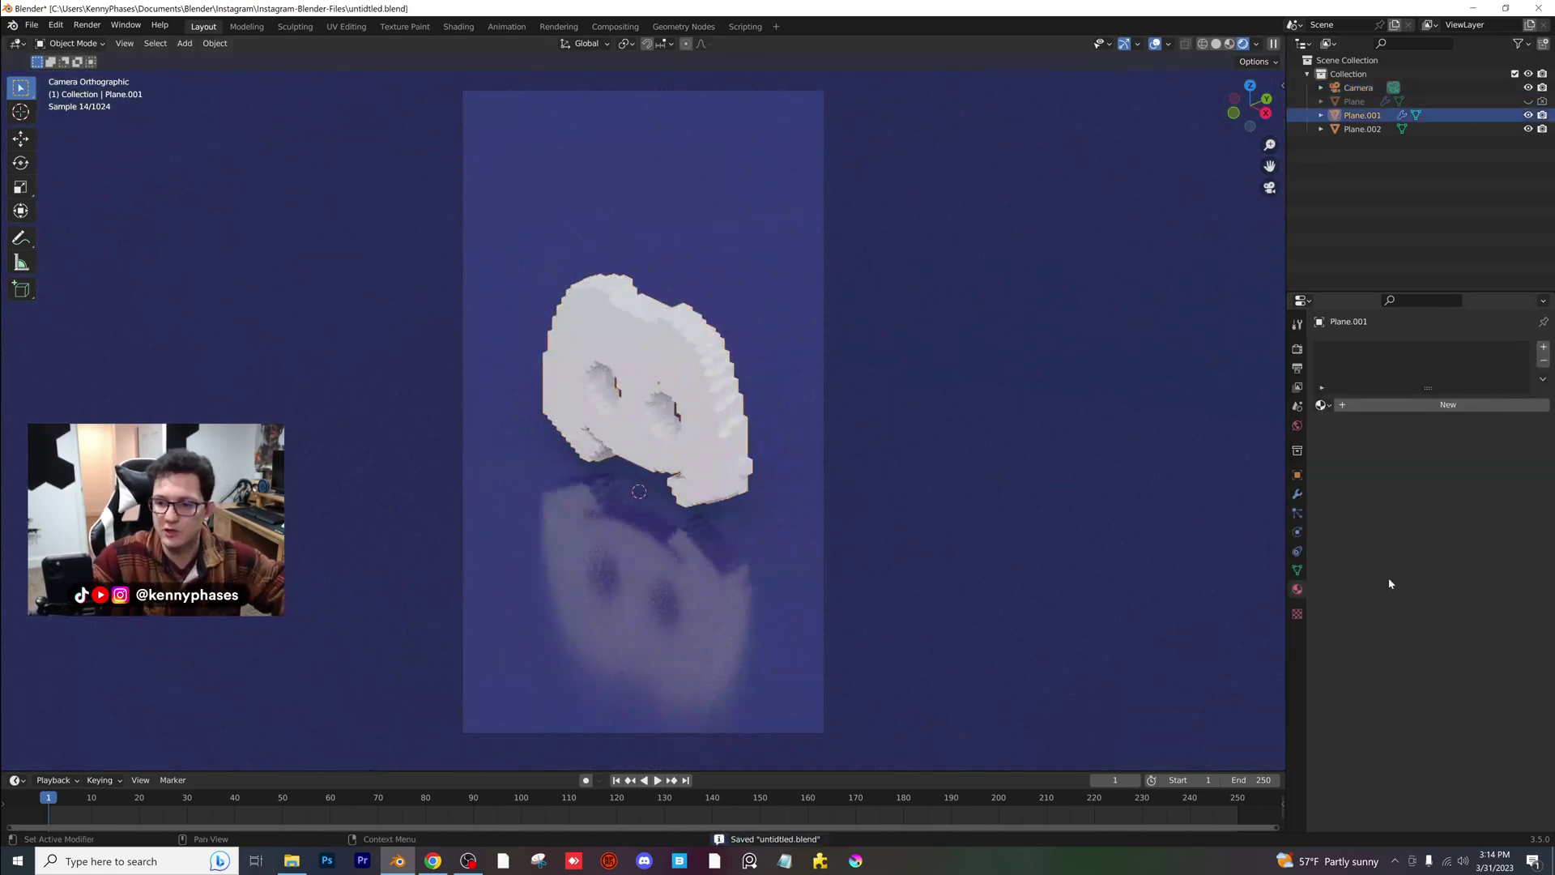
pyautogui.click(1405, 404)
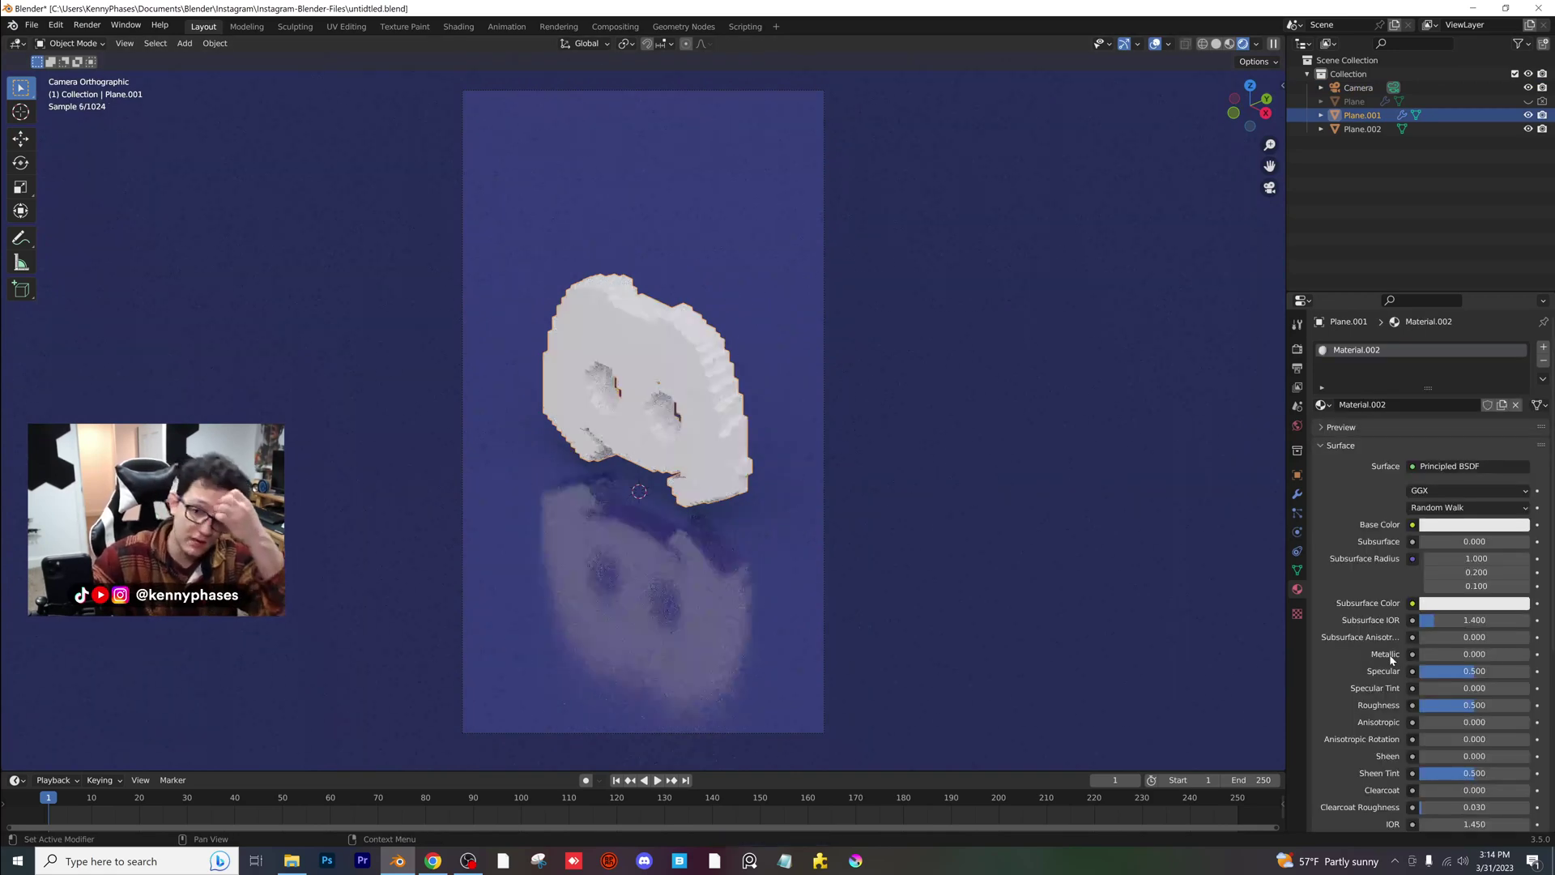
# - Apply the Displace, Subdivision and Remesh modifiers to the Discord logo, and check its block mesh in Edit Mode
pyautogui.click(1297, 493)
pyautogui.click(1507, 370)
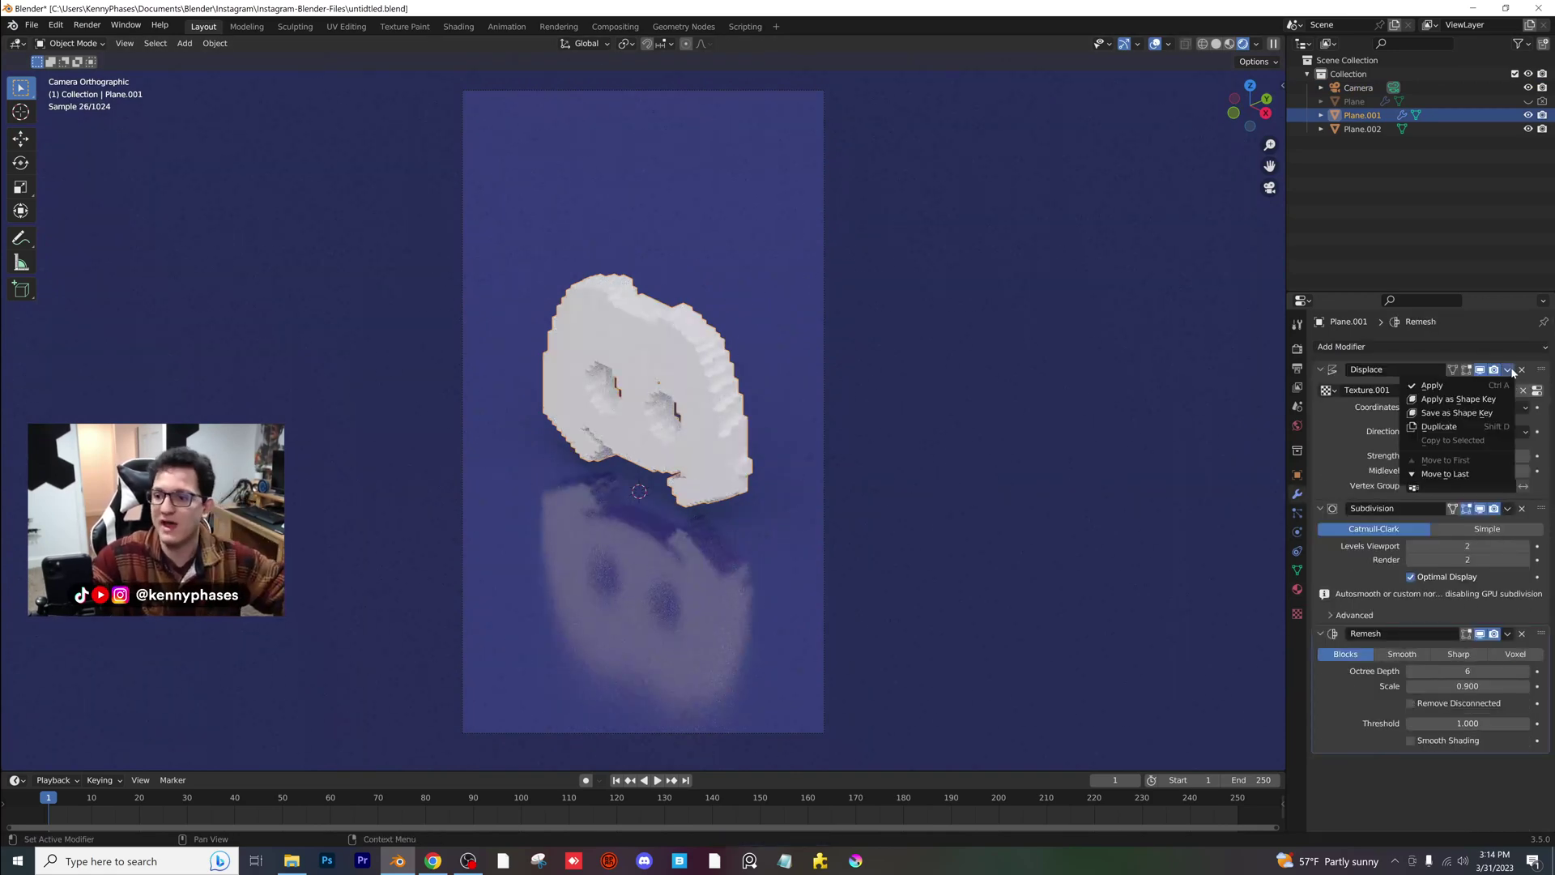
pyautogui.click(1499, 386)
pyautogui.click(1507, 369)
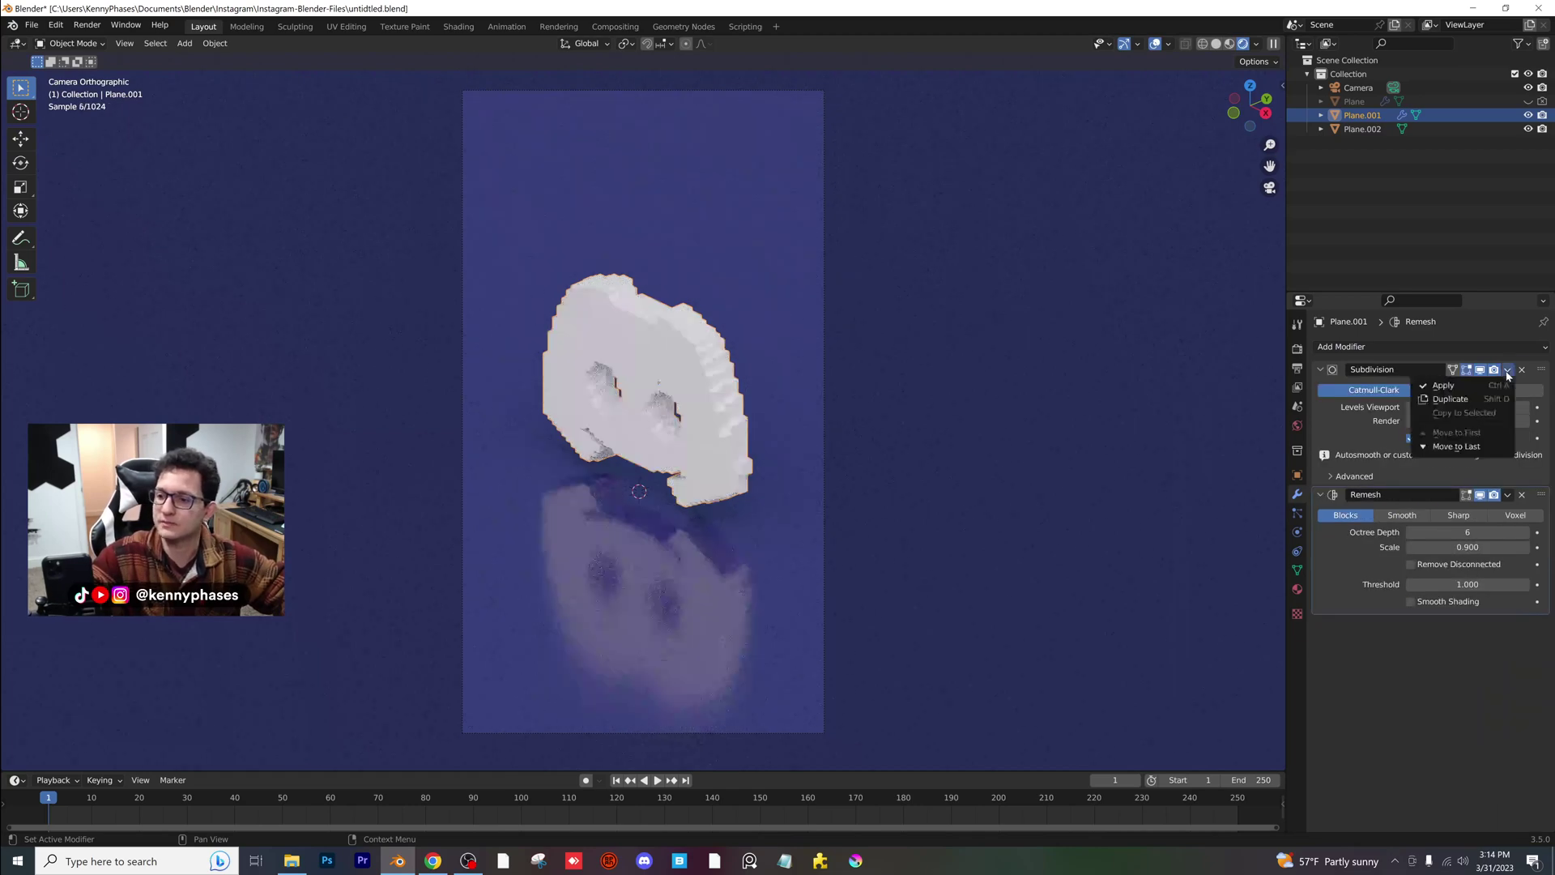
pyautogui.click(1494, 386)
pyautogui.click(1507, 369)
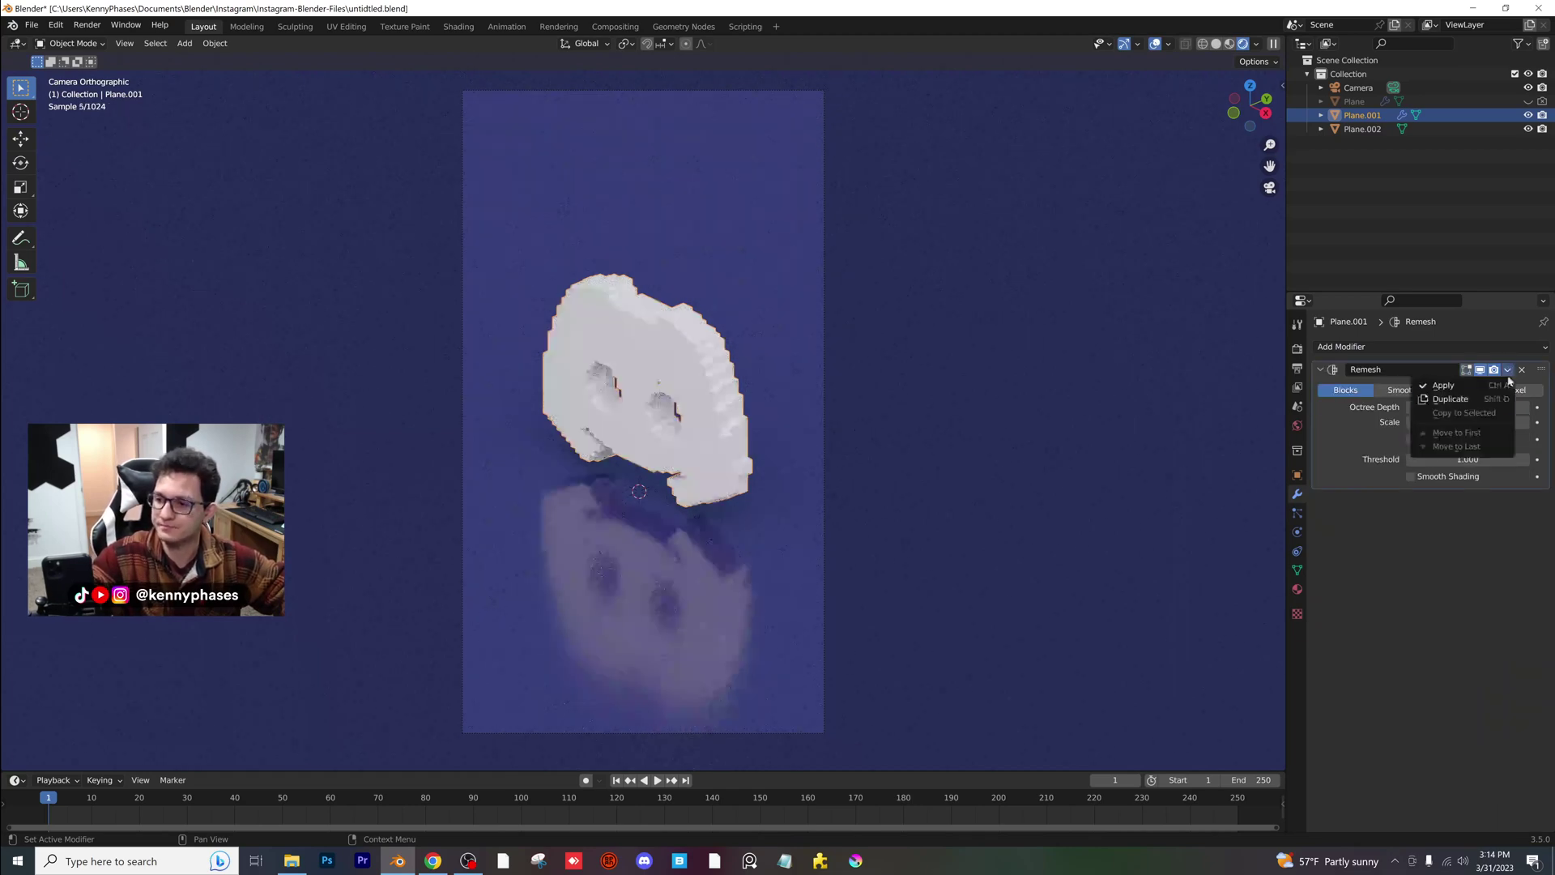
pyautogui.hotkey('ctrl', 'a')
pyautogui.scroll(4, 771, 463)
pyautogui.press('Tab')
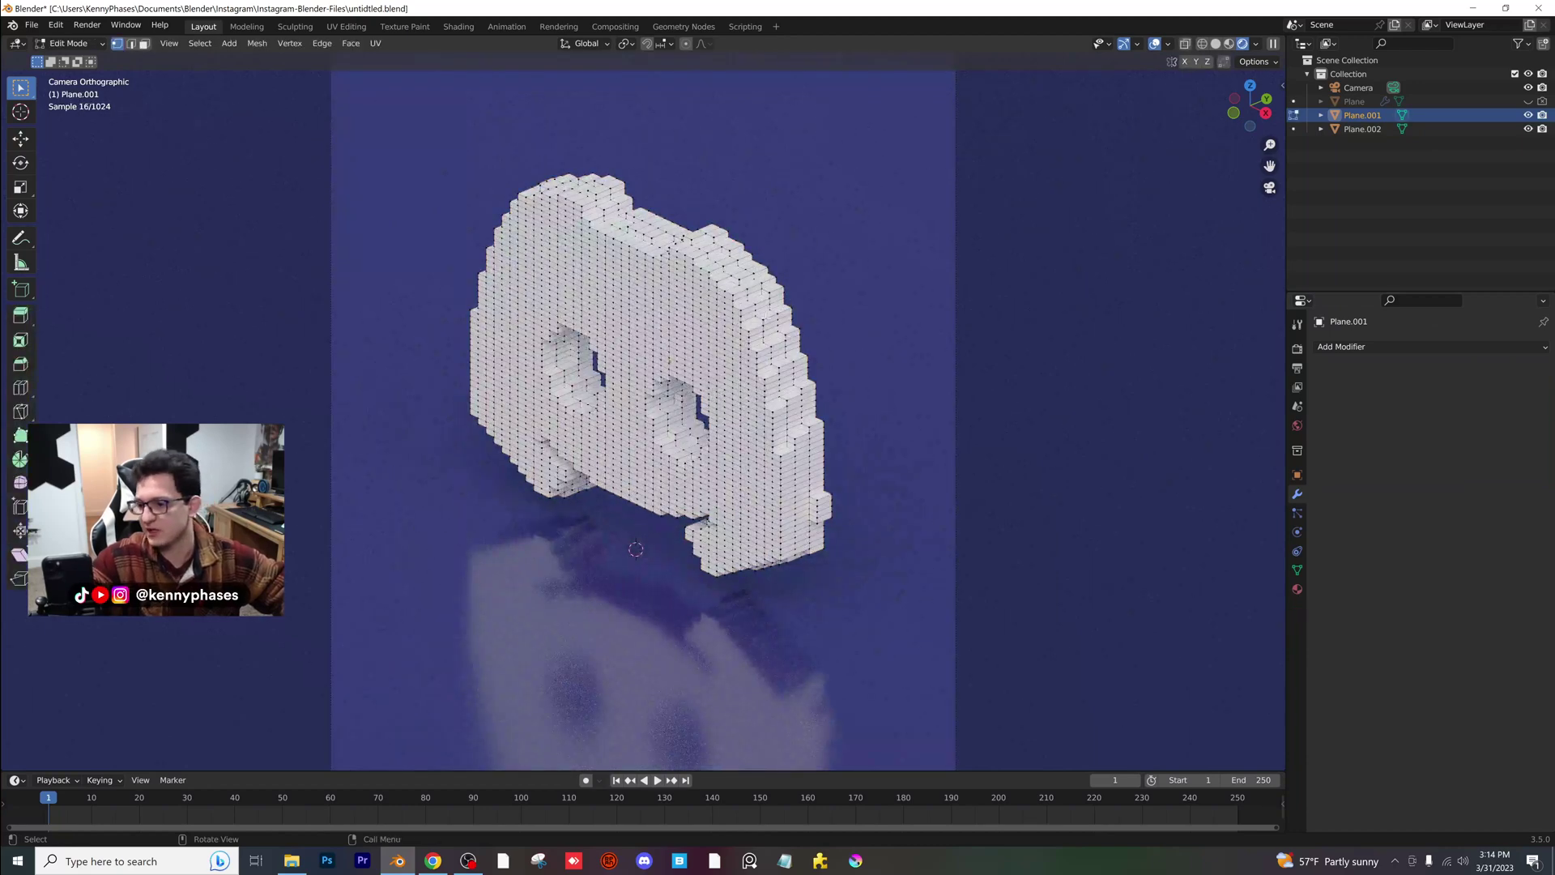
pyautogui.press('Tab')
pyautogui.click(1381, 347)
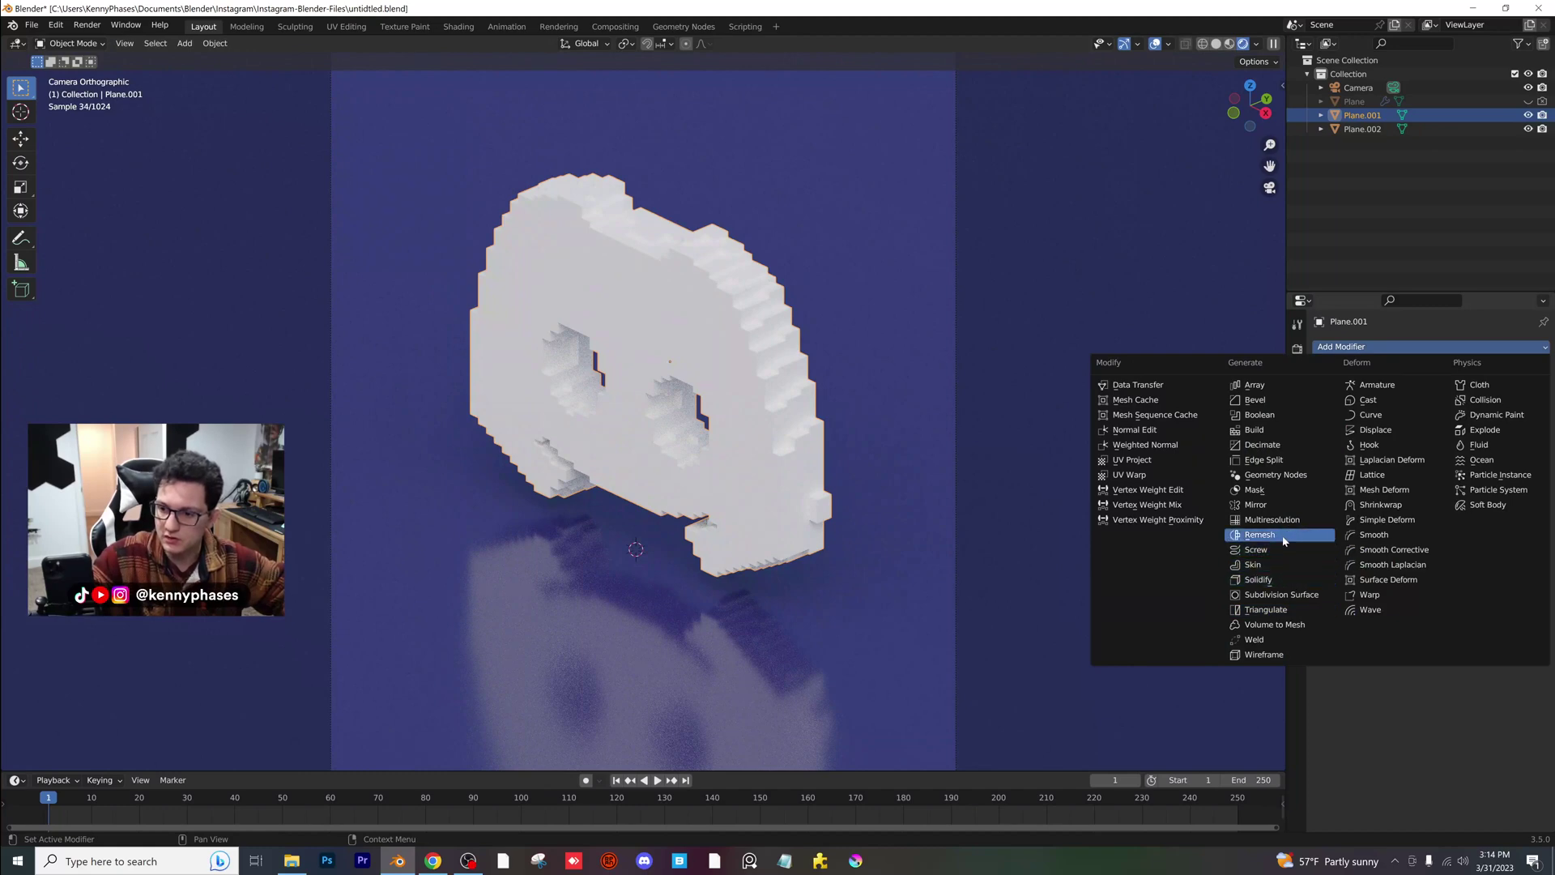
# - Try Metallic 1.000 on the logo's material, with Roughness at 0 and at 1.000
pyautogui.click(1295, 591)
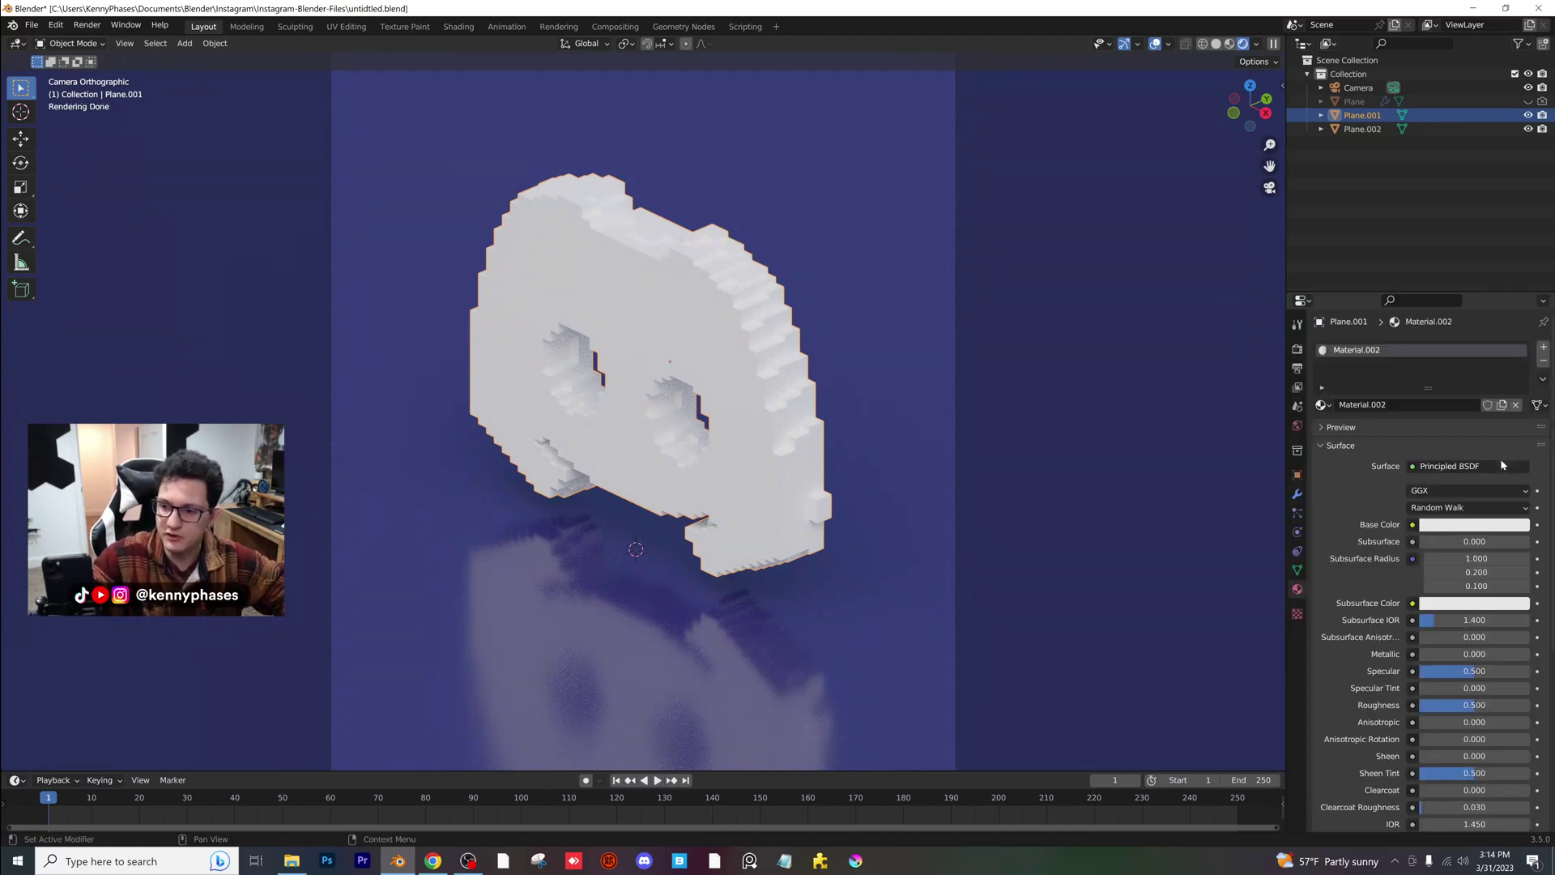
pyautogui.click(1474, 705)
pyautogui.write('0')
pyautogui.press('Return')
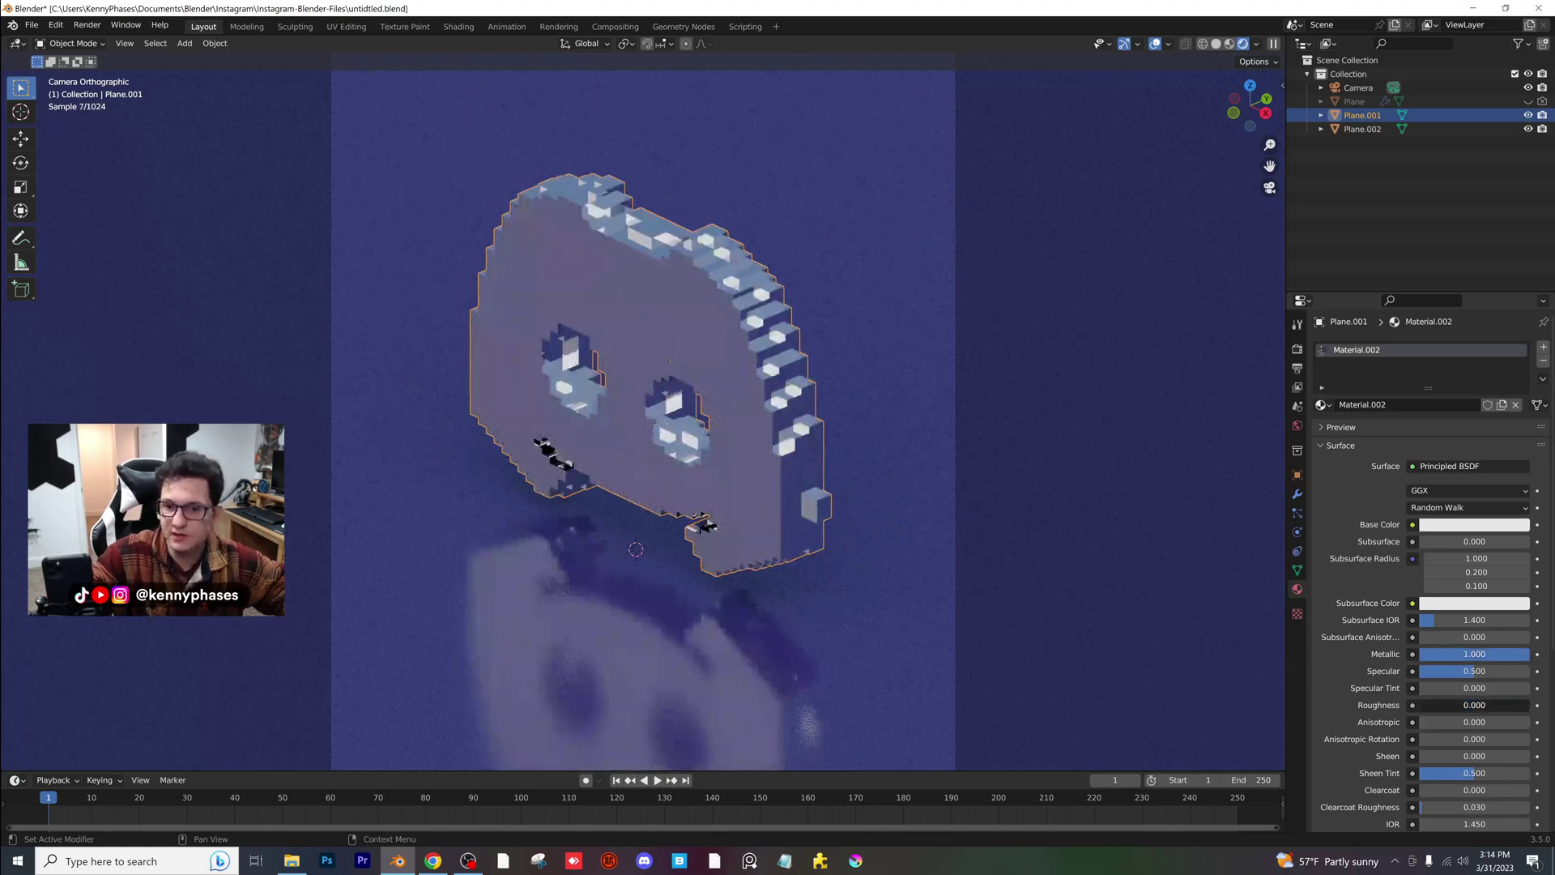
pyautogui.hotkey('ctrl', 'z')
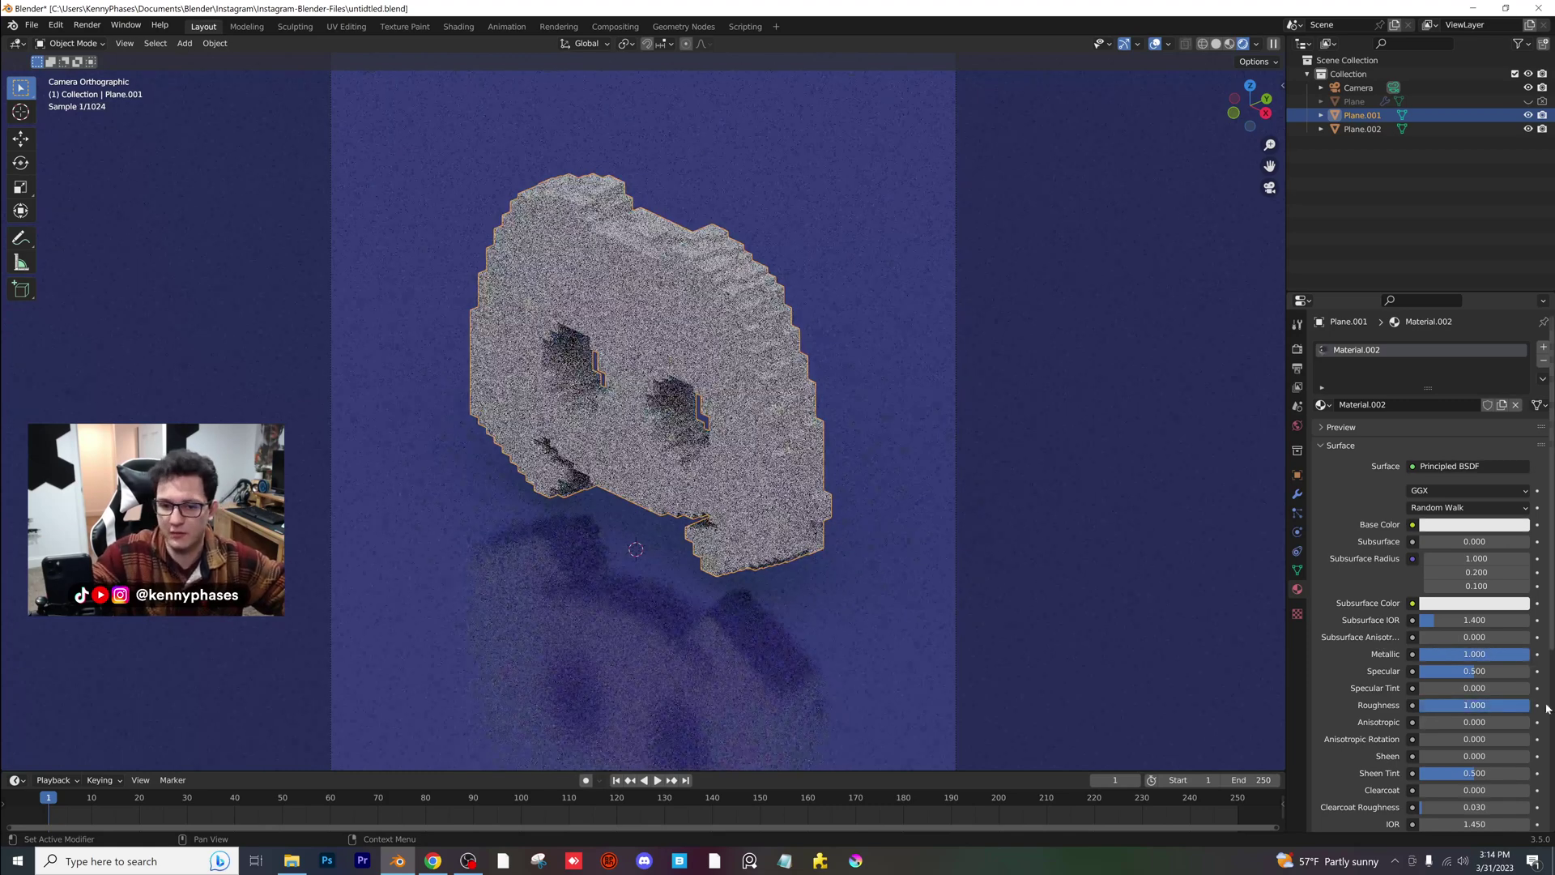
# - Try a Glass BSDF surface with an IOR of 1.2 on the logo, and unlink the material from it
pyautogui.click(1450, 466)
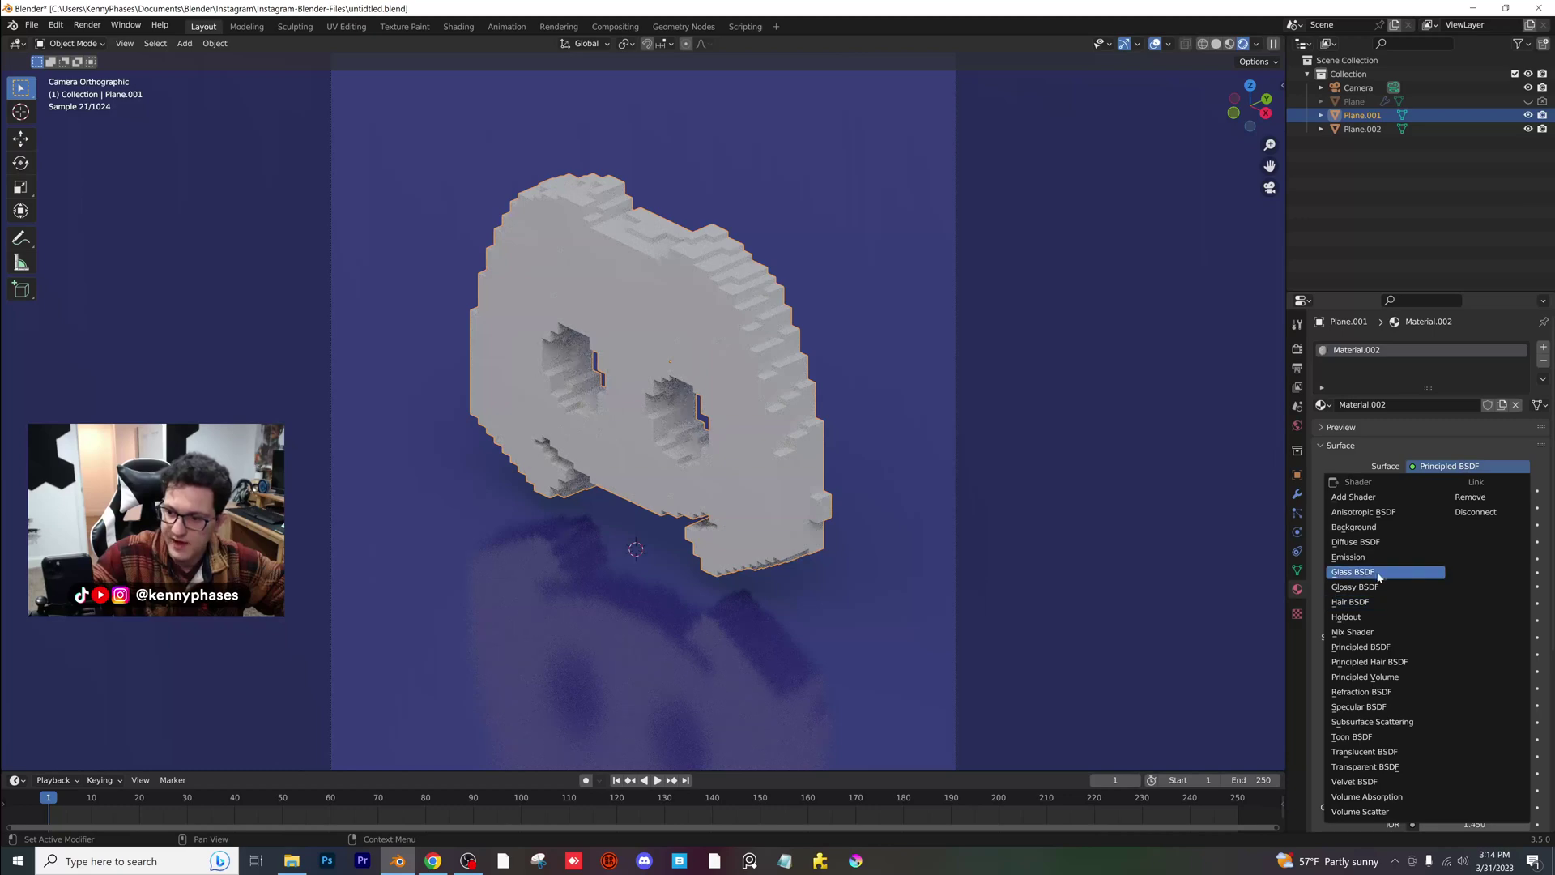
pyautogui.click(1413, 572)
pyautogui.click(1473, 541)
pyautogui.write('1.2')
pyautogui.press('Return')
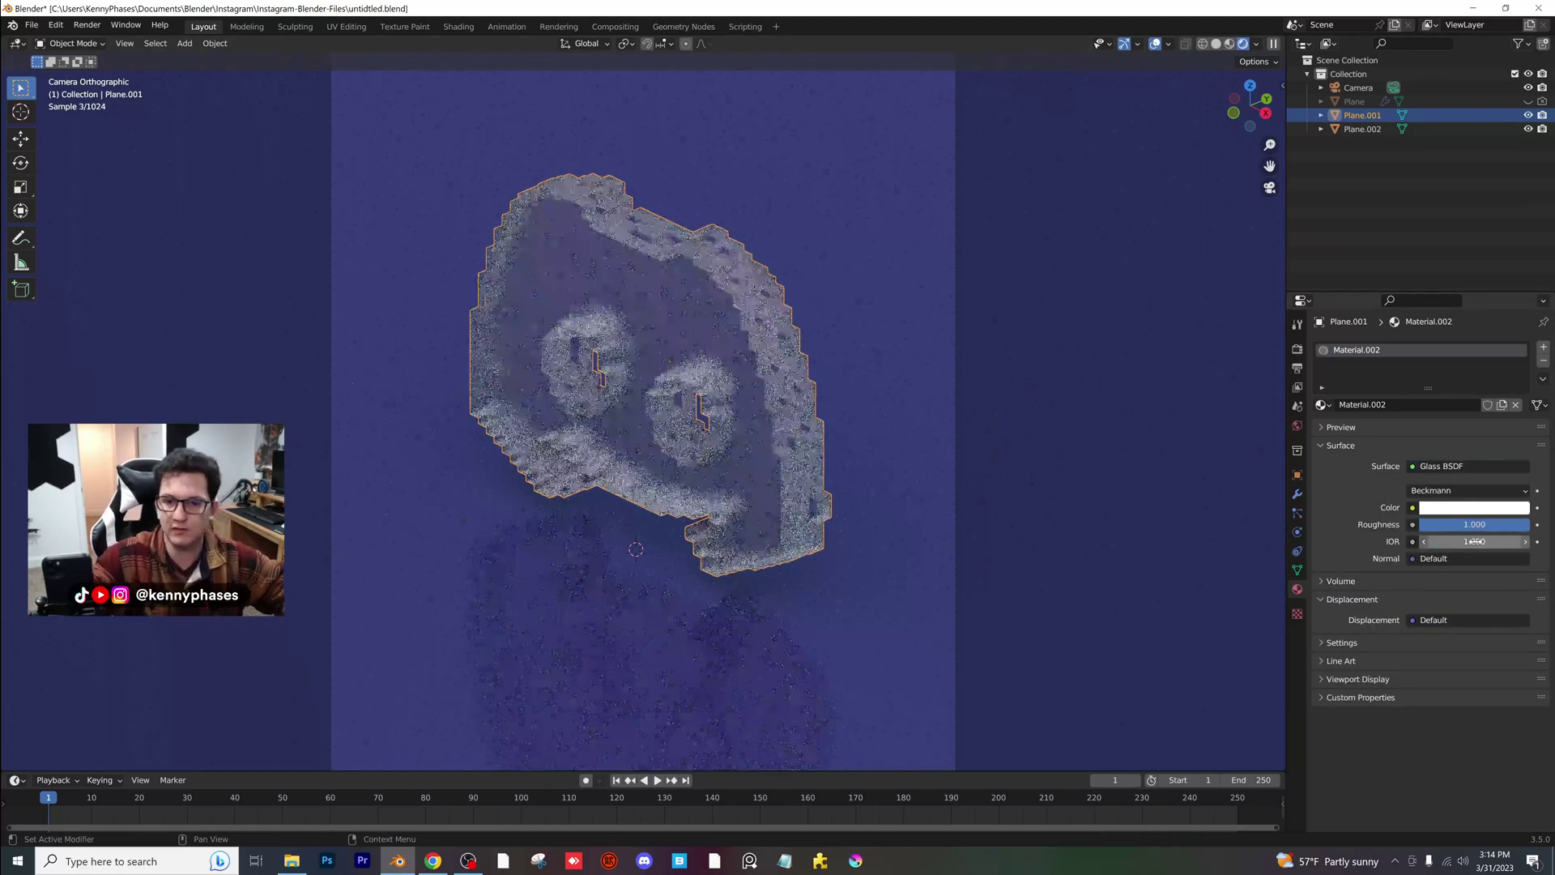
pyautogui.hotkey('ctrl', 'z')
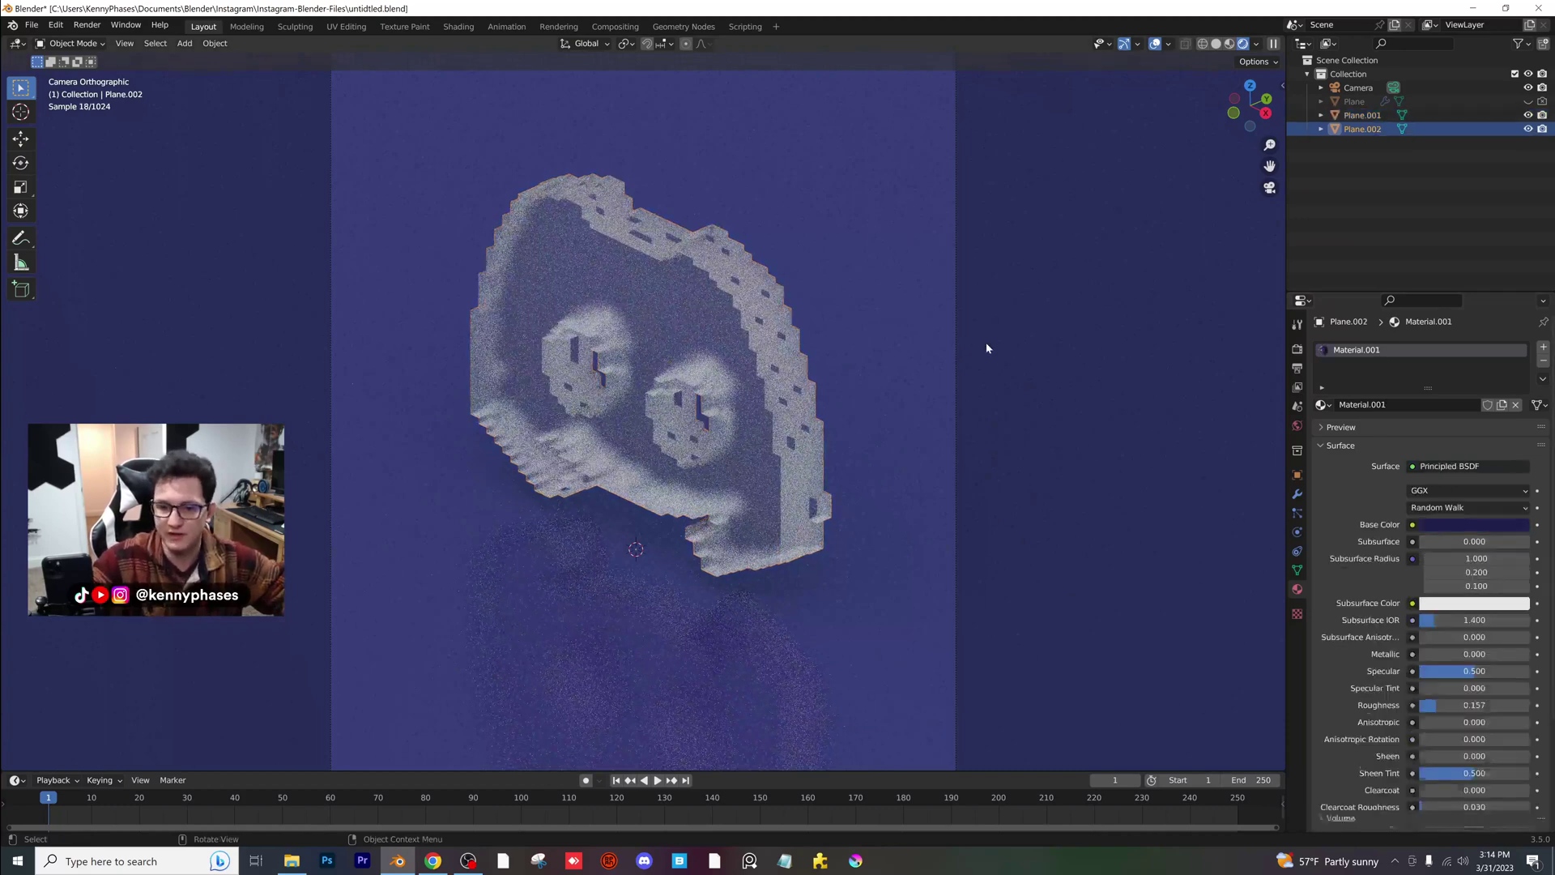
pyautogui.hotkey('ctrl', 'shift', 'z')
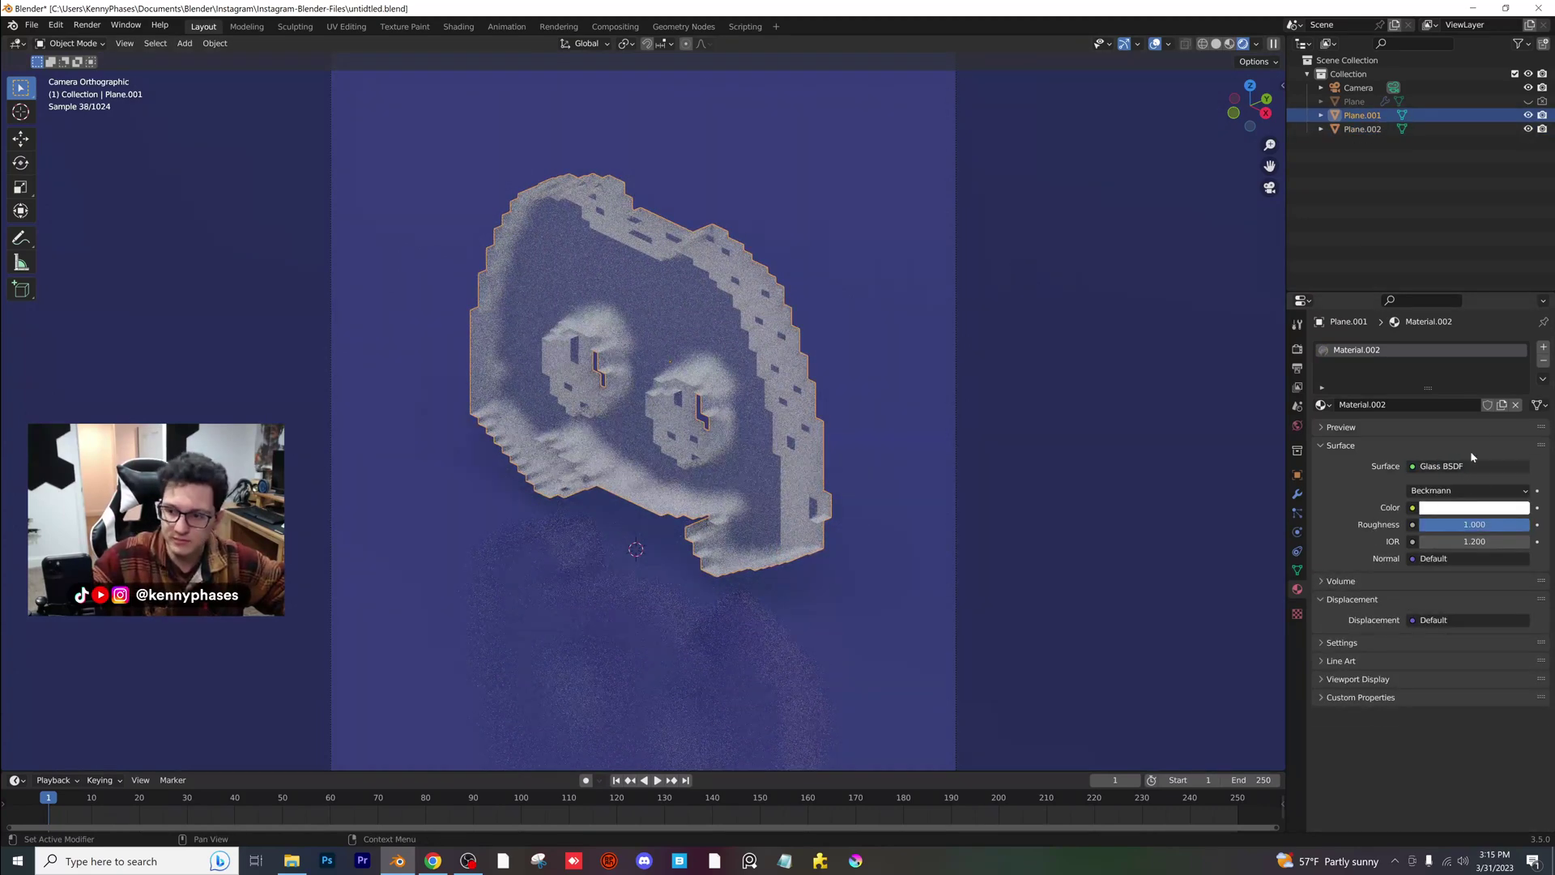
pyautogui.click(1521, 406)
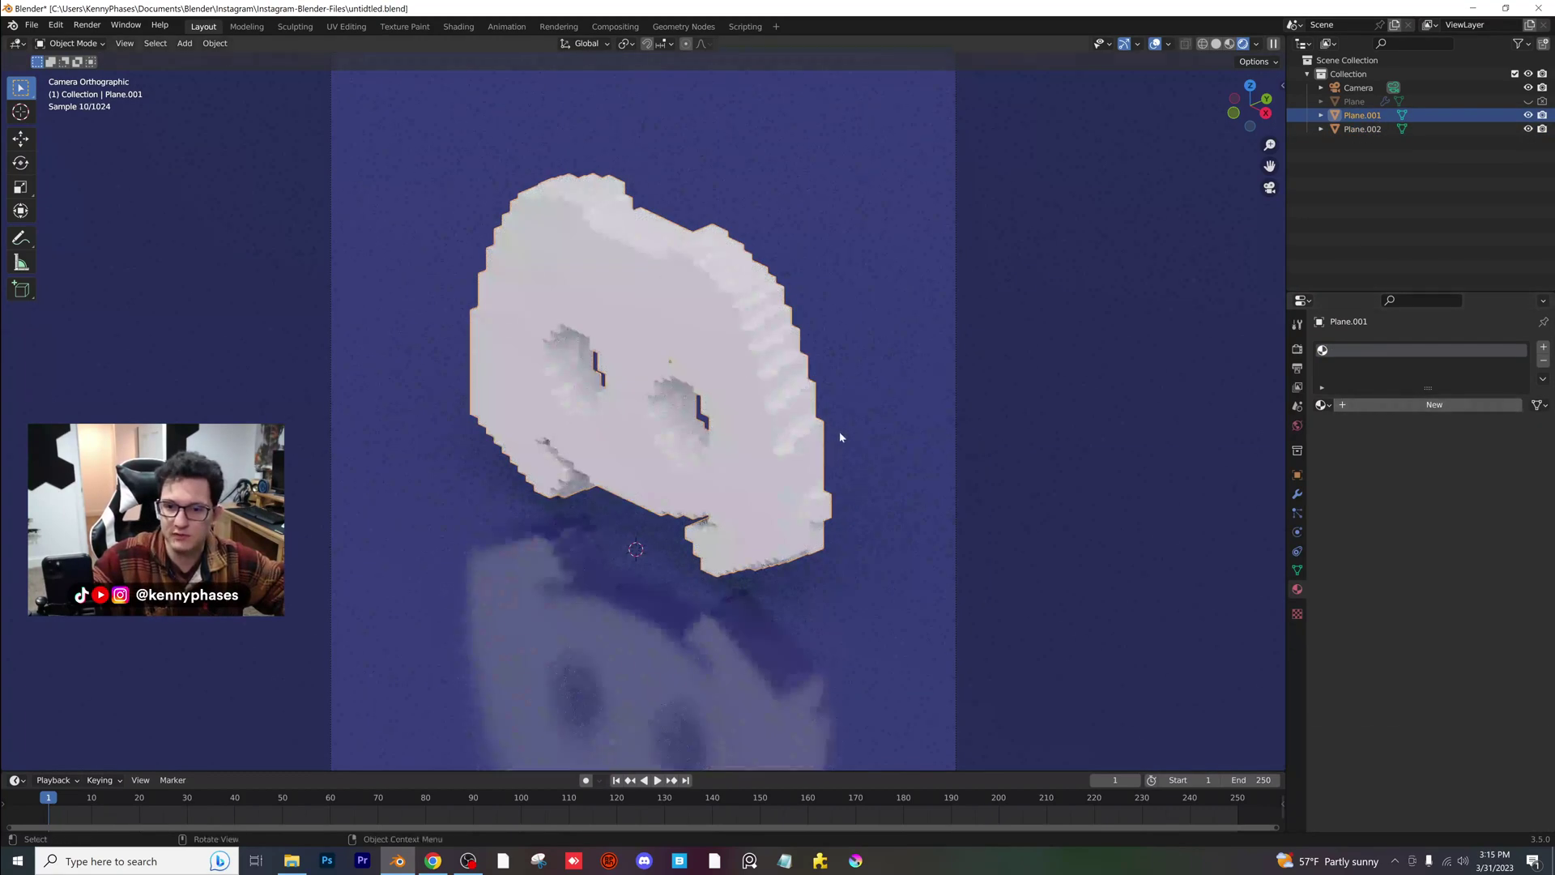
# - Rotate the Discord logo 9.35° around the Z axis and save the file
pyautogui.press('r')
pyautogui.press('z')
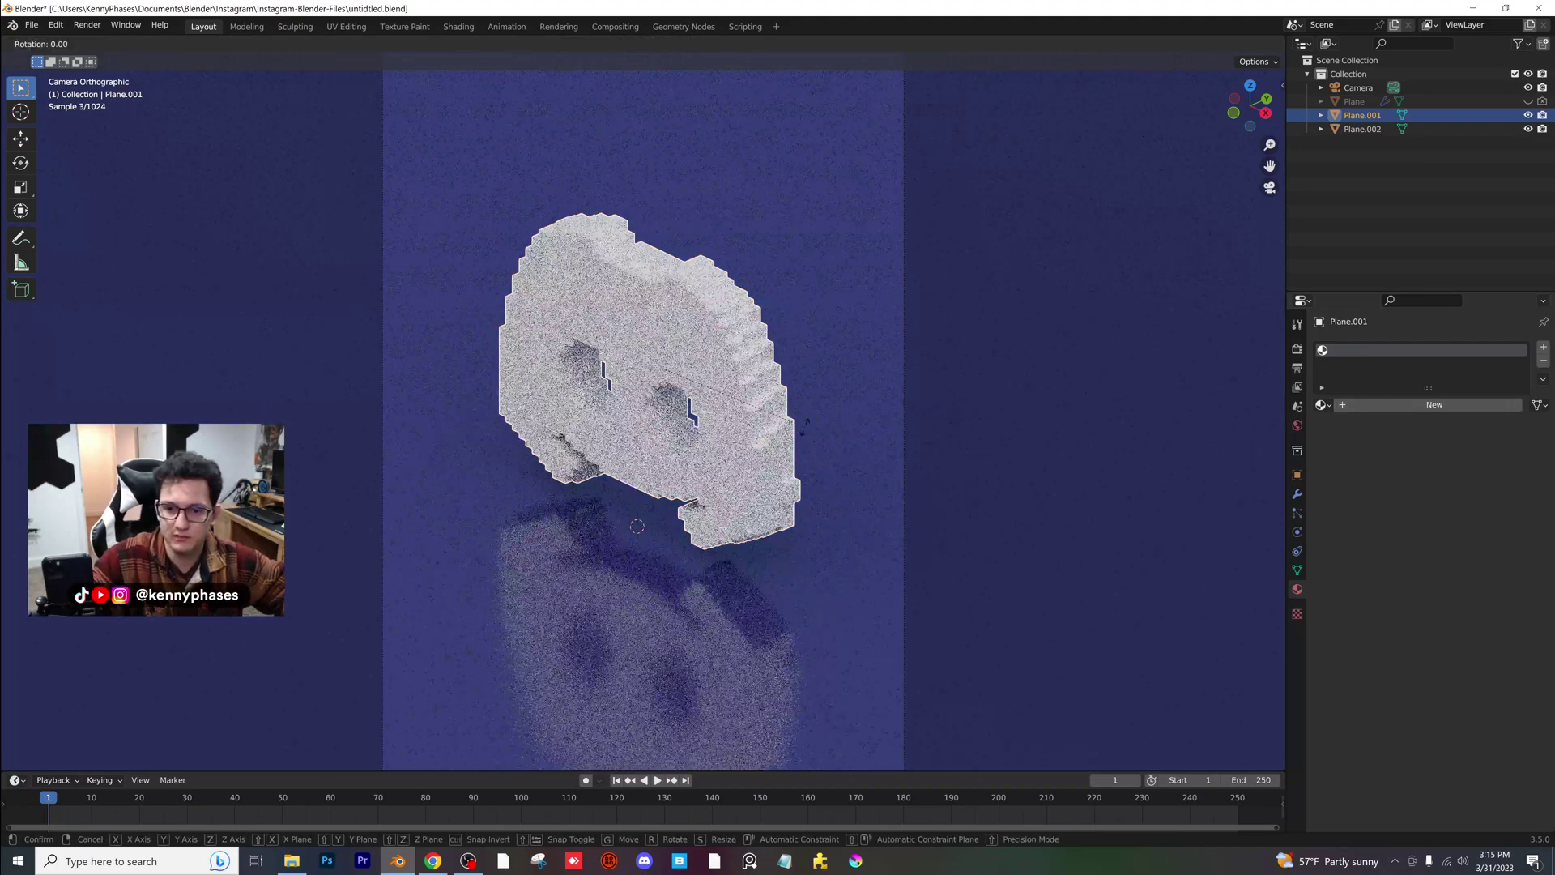
pyautogui.click(865, 418)
pyautogui.scroll(-2, 804, 513)
pyautogui.hotkey('ctrl', 's')
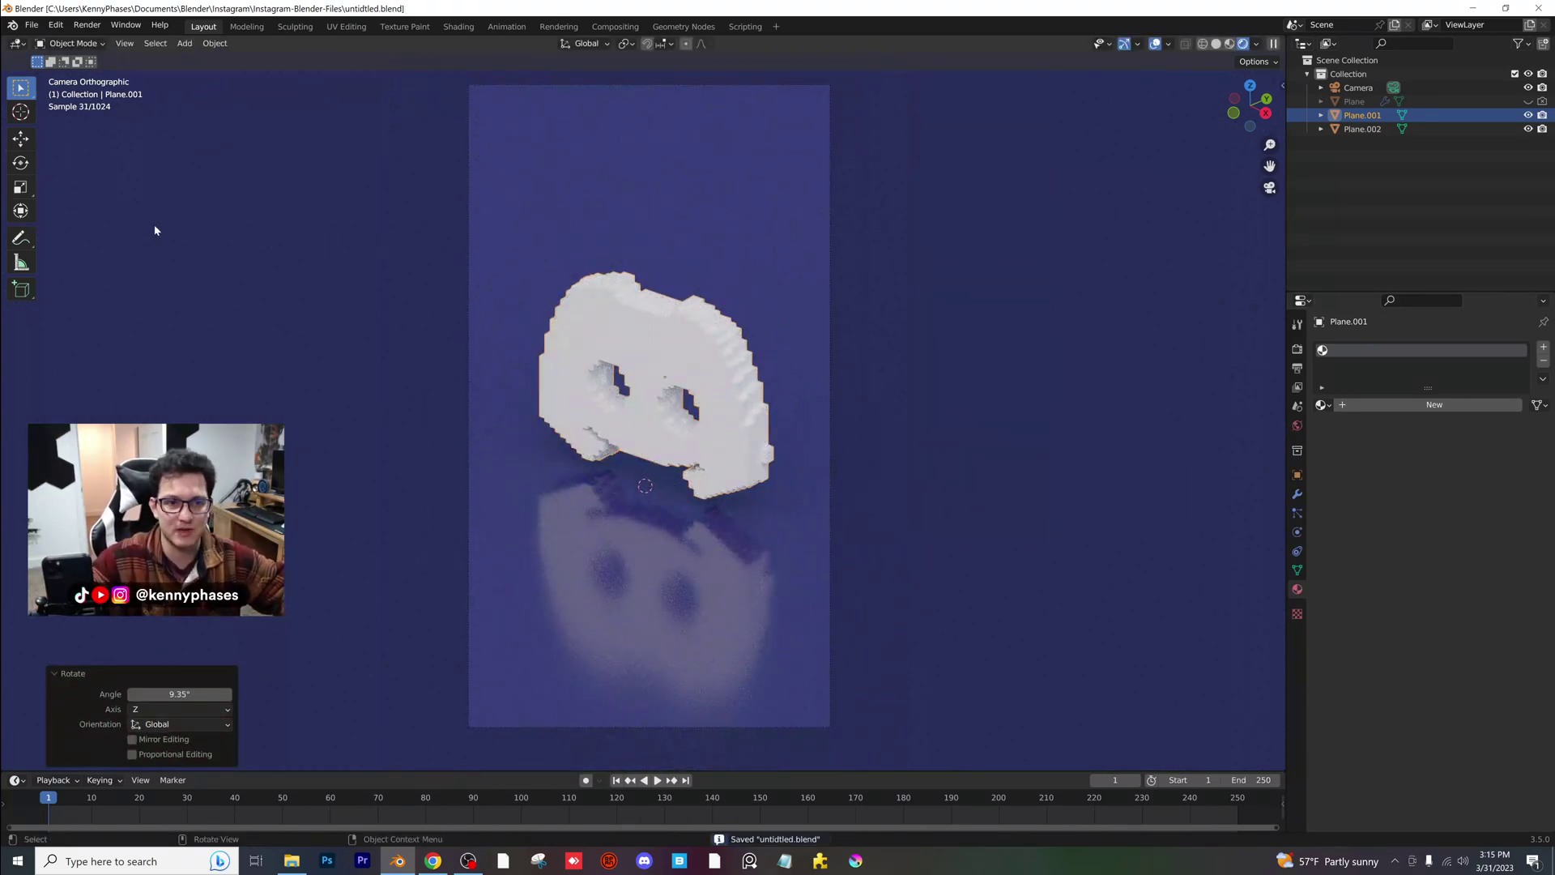
# - Open the recent project Texture-Testing.blend
pyautogui.scroll(-4, 735, 435)
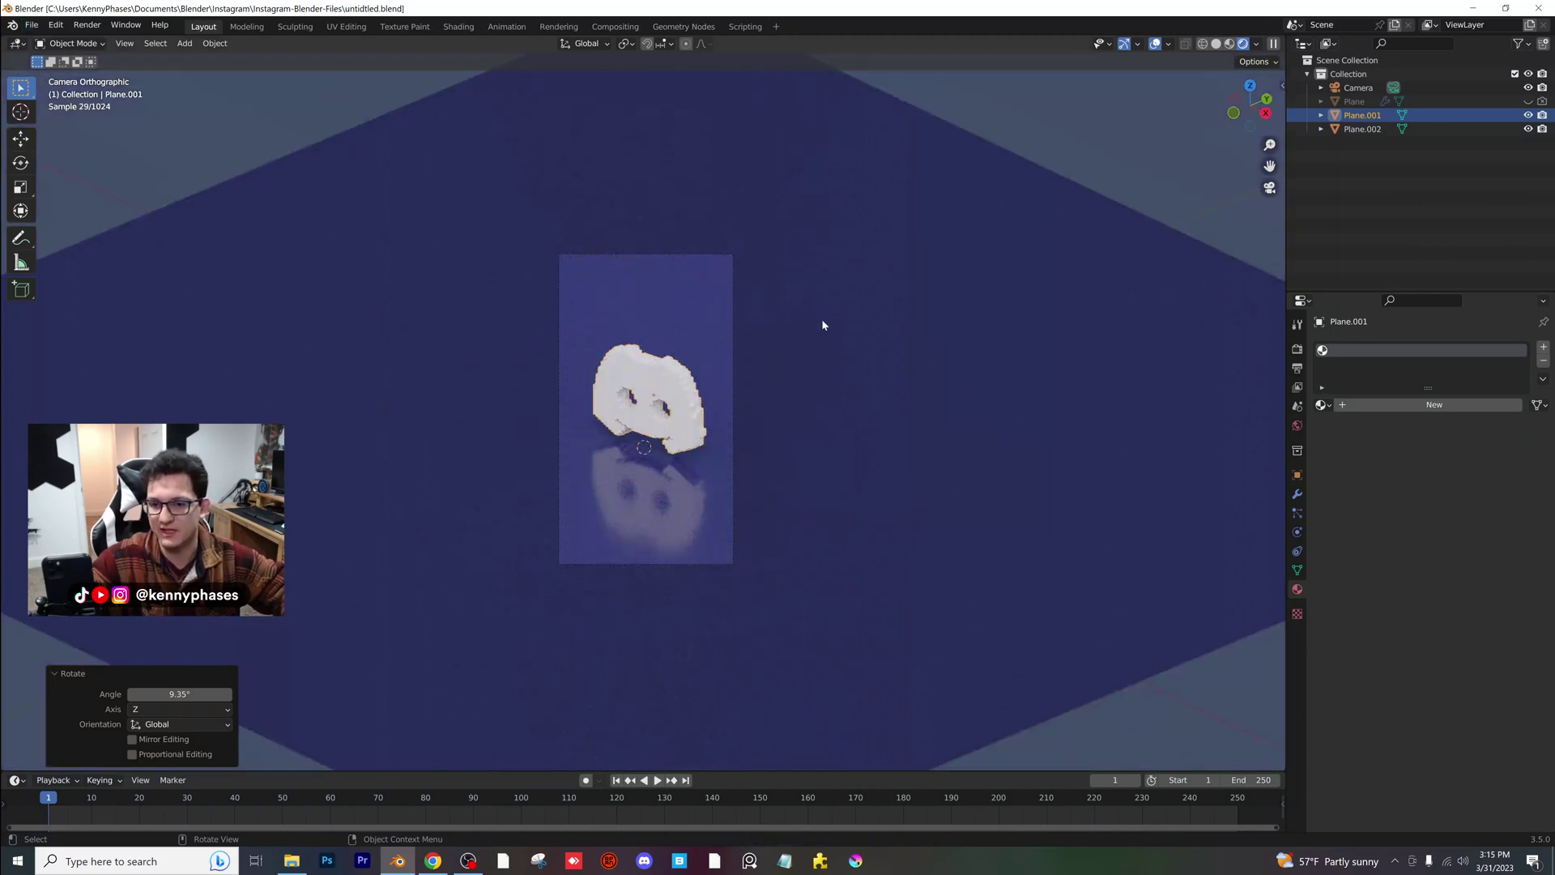
pyautogui.click(805, 435)
pyautogui.moveTo(805, 434); pyautogui.dragTo(749, 462, button='middle')
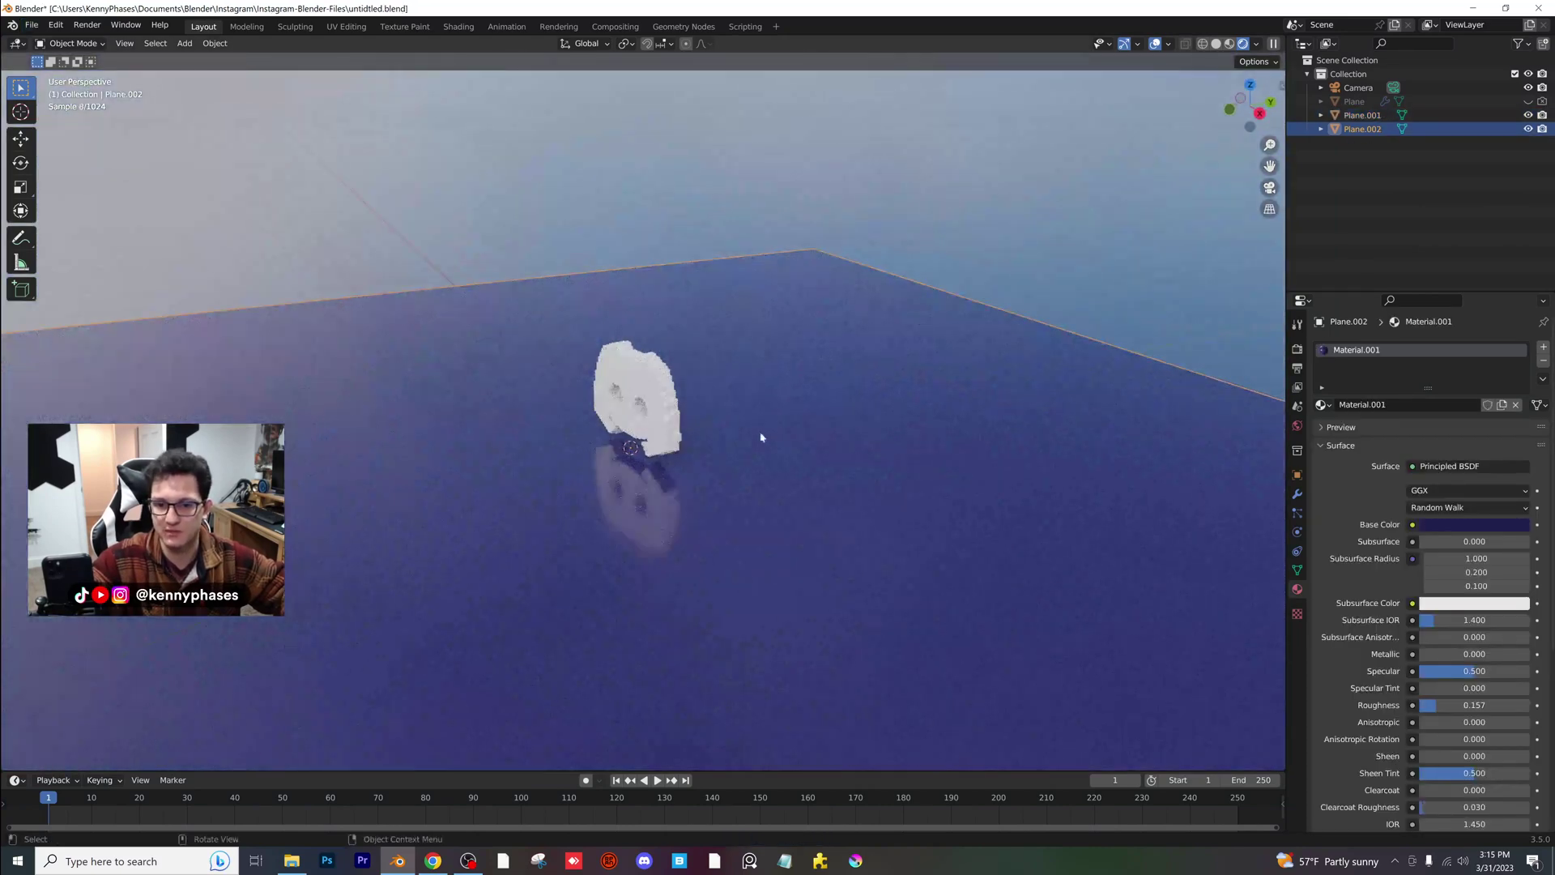
pyautogui.click(34, 27)
pyautogui.moveTo(81, 68)
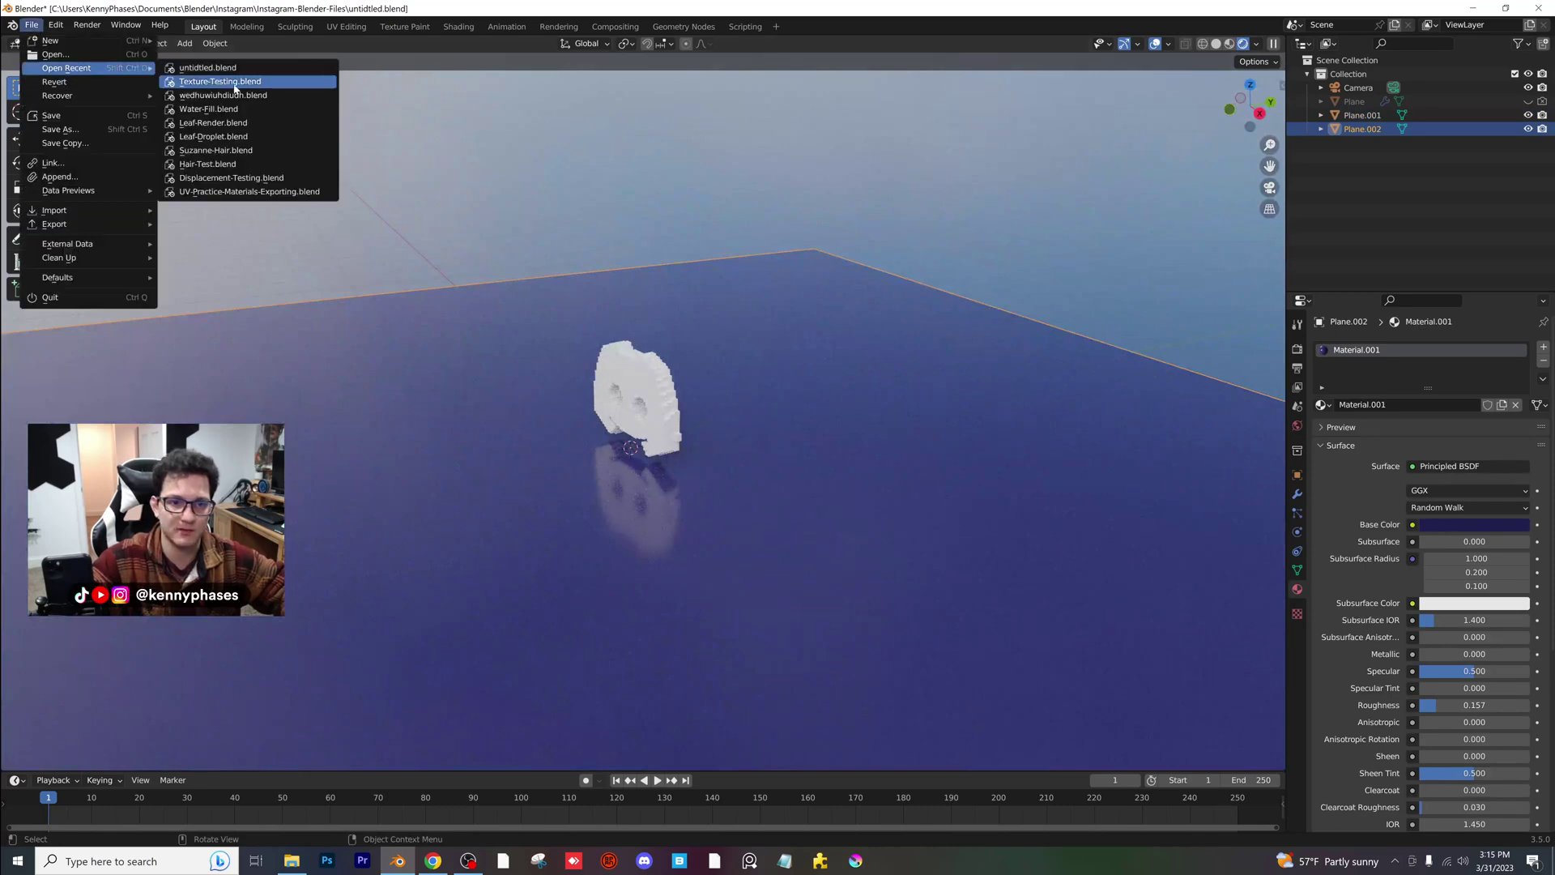
pyautogui.click(265, 82)
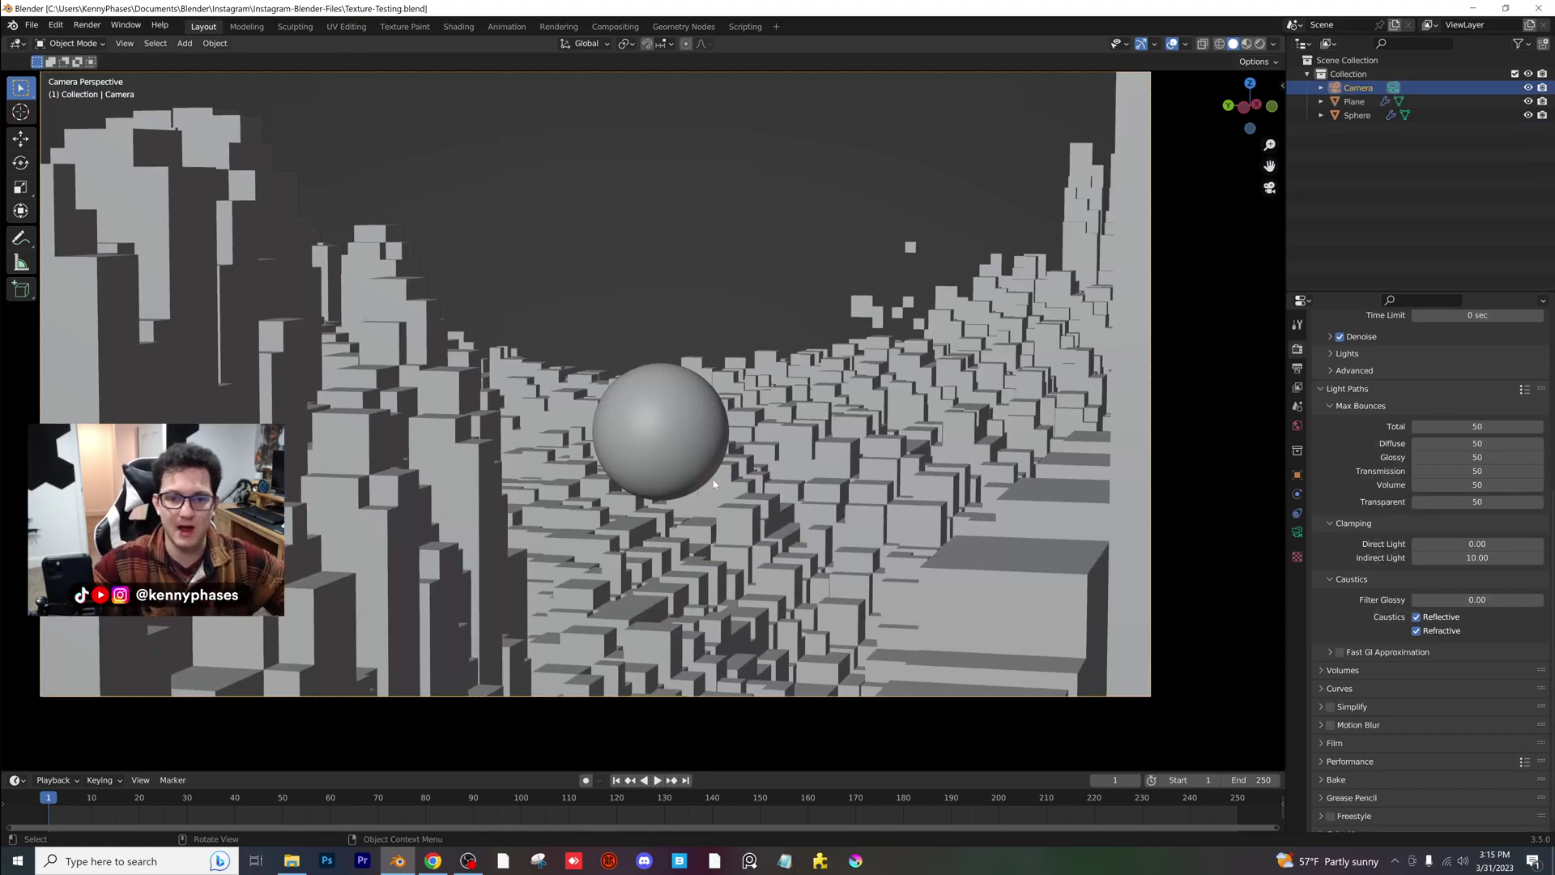
# - Copy the block terrain plane and reopen the recent file untitled.blend without saving the current one
pyautogui.moveTo(714, 483); pyautogui.dragTo(786, 380, button='middle')
pyautogui.click(745, 454)
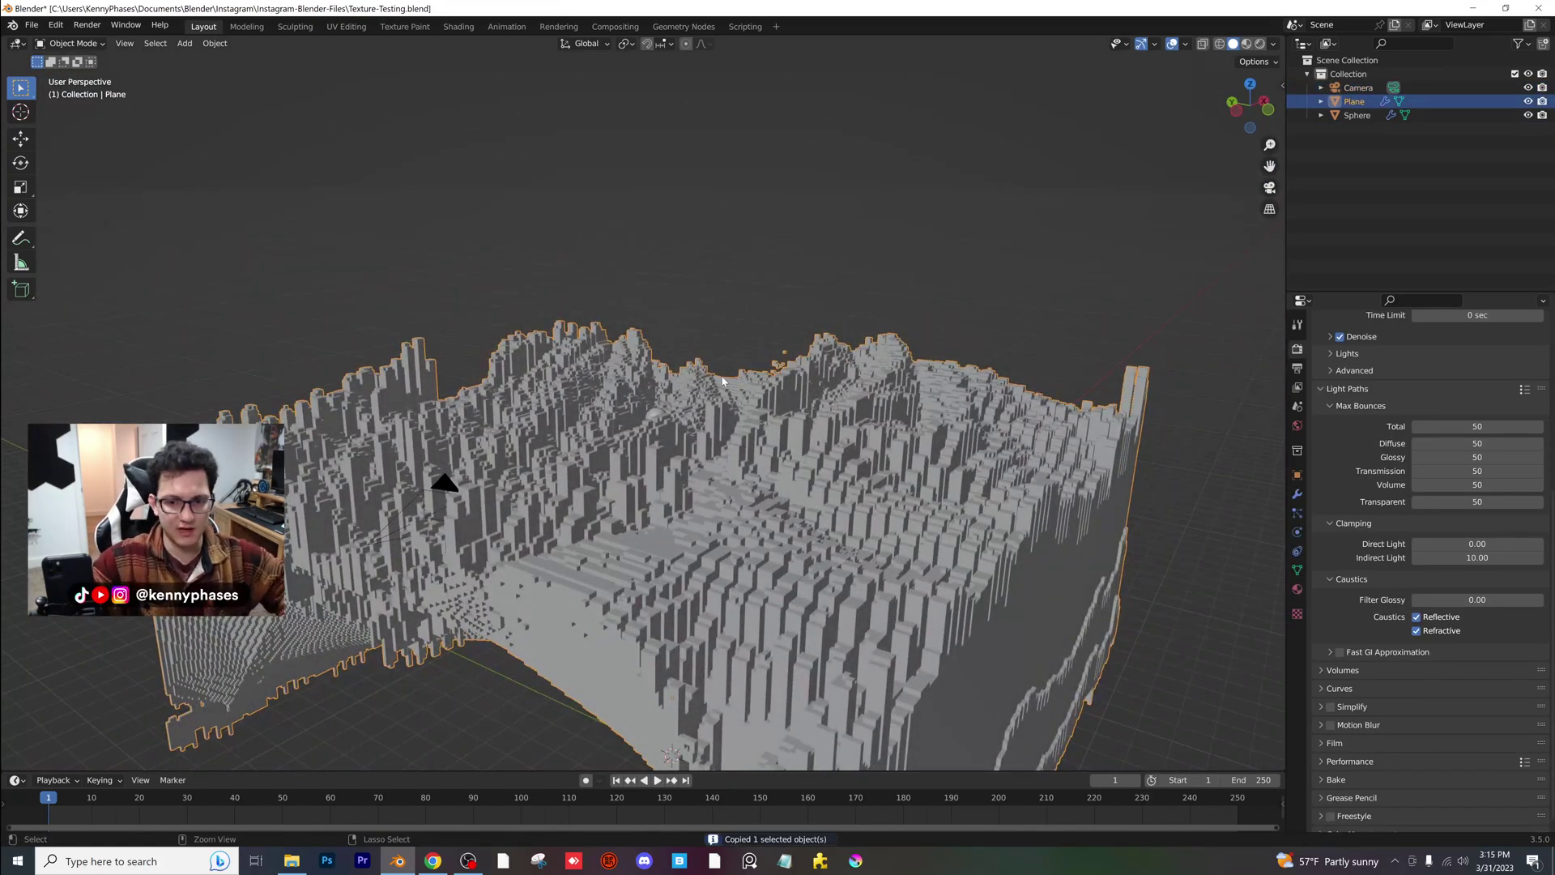
pyautogui.click(30, 25)
pyautogui.moveTo(65, 71)
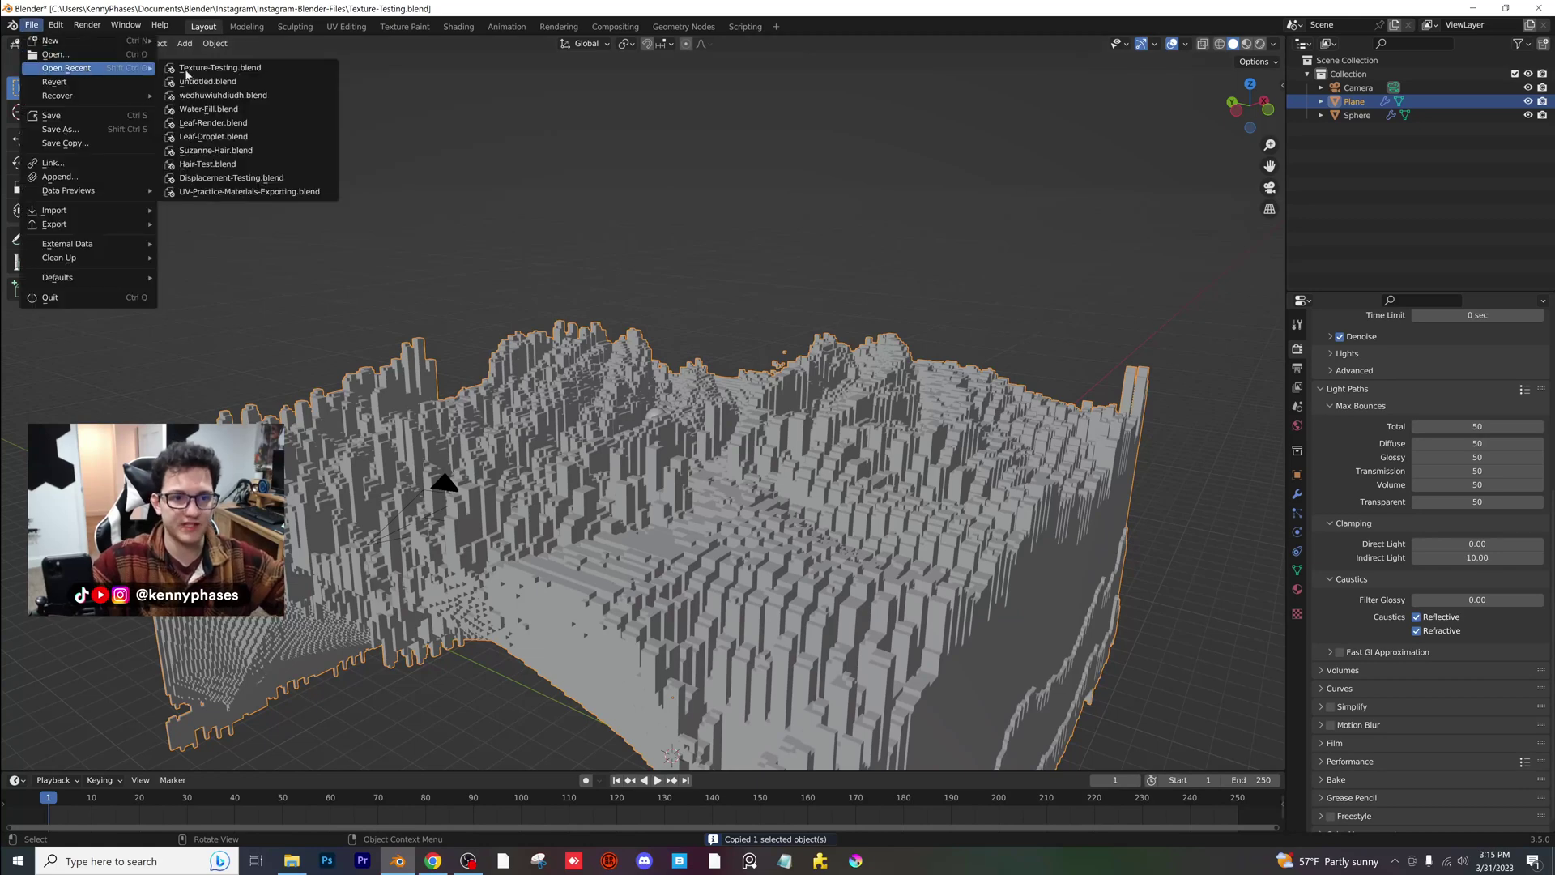
pyautogui.click(235, 80)
pyautogui.click(742, 453)
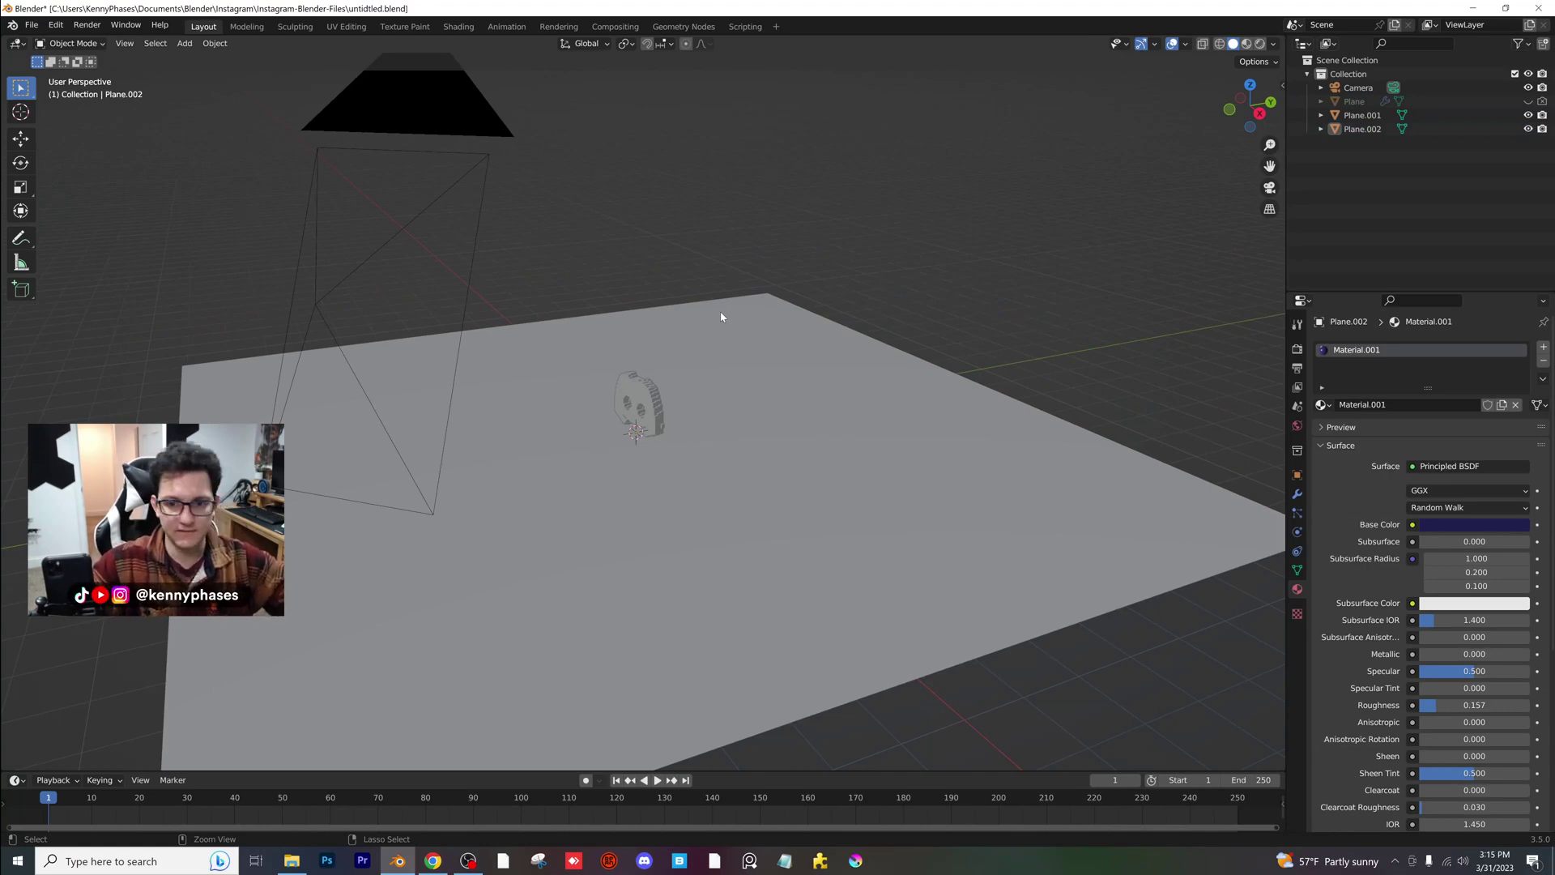
# - Paste the block terrain into the logo scene and delete the flat ground plane
pyautogui.hotkey('ctrl', 'v')
pyautogui.moveTo(721, 316); pyautogui.dragTo(827, 420, button='middle')
pyautogui.click(810, 413)
pyautogui.press('x')
pyautogui.click(777, 411)
# - Move the pasted terrain down 12.779 m along Z and show the camera view in rendered shading
pyautogui.click(826, 340)
pyautogui.press('g')
pyautogui.press('z')
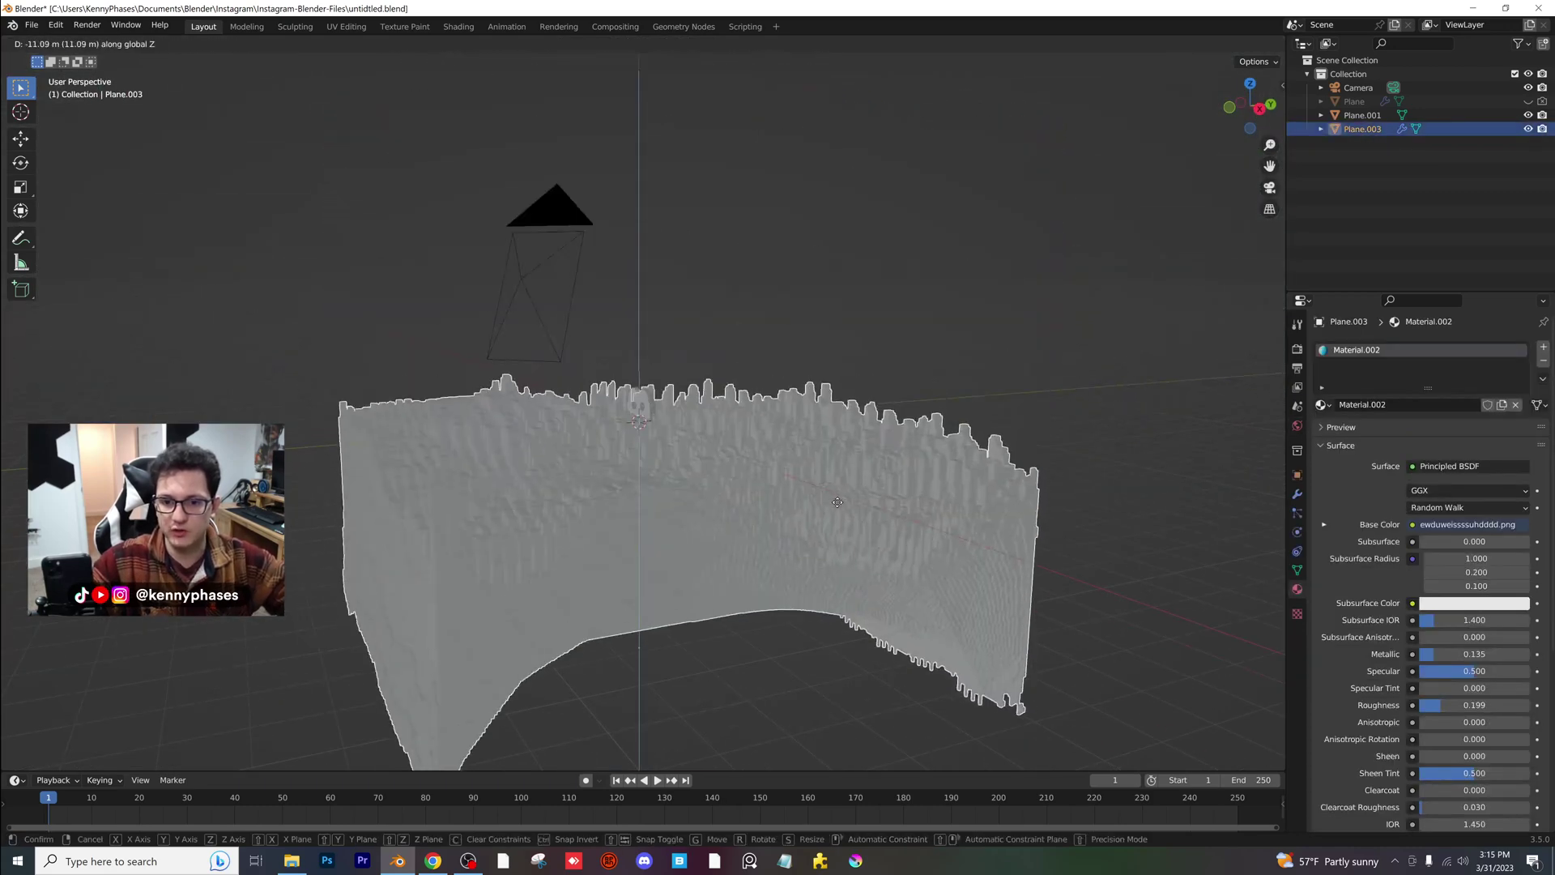
pyautogui.click(837, 510)
pyautogui.scroll(3, 767, 427)
pyautogui.press('KP_0')
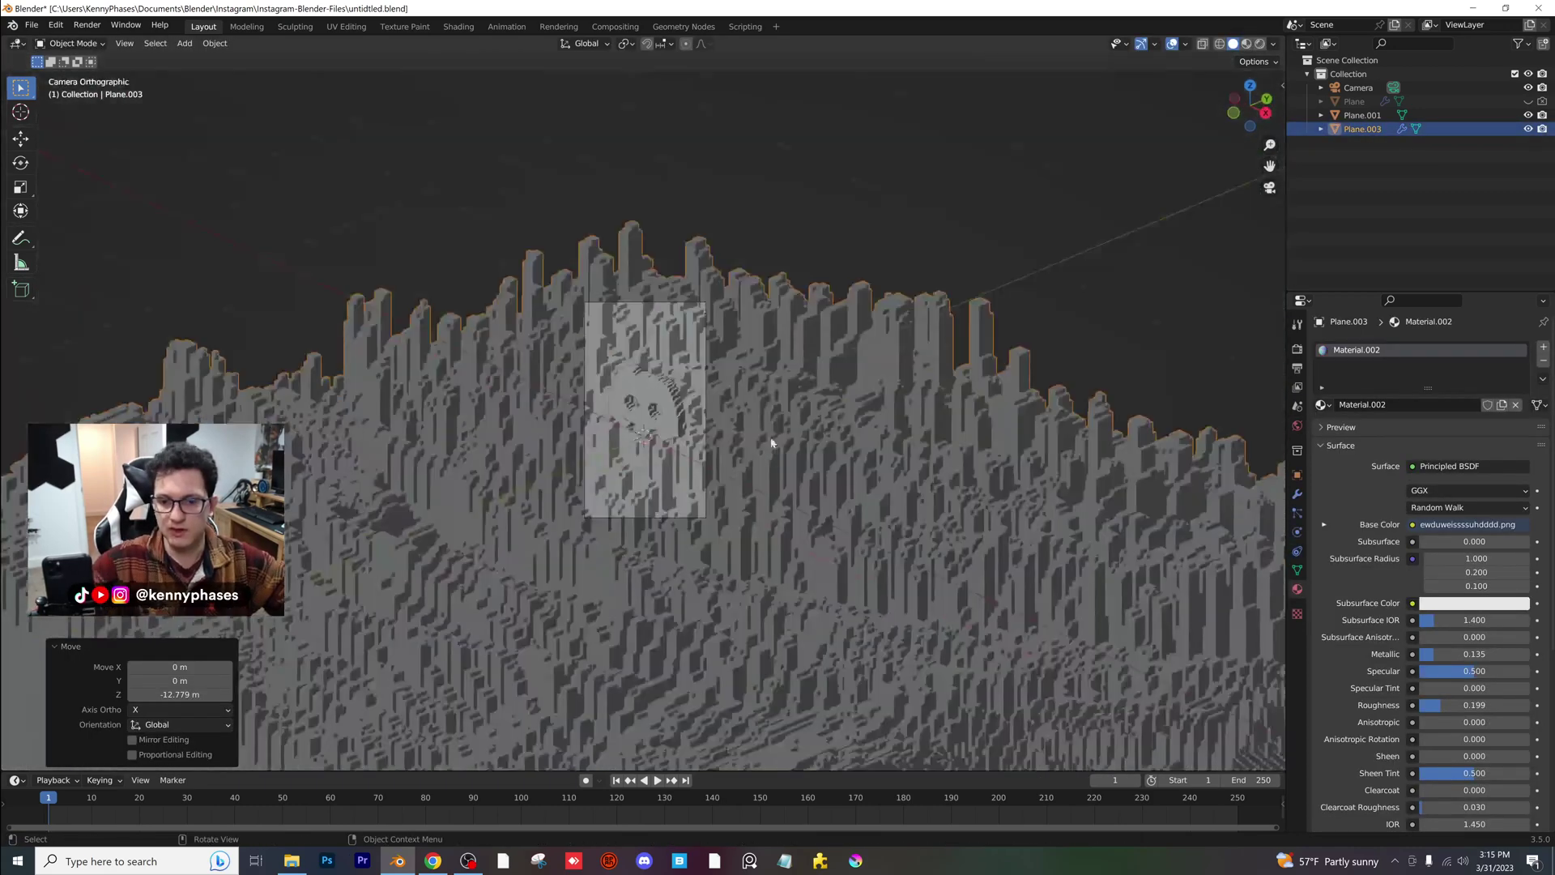
pyautogui.scroll(2, 716, 432)
pyautogui.click(1259, 44)
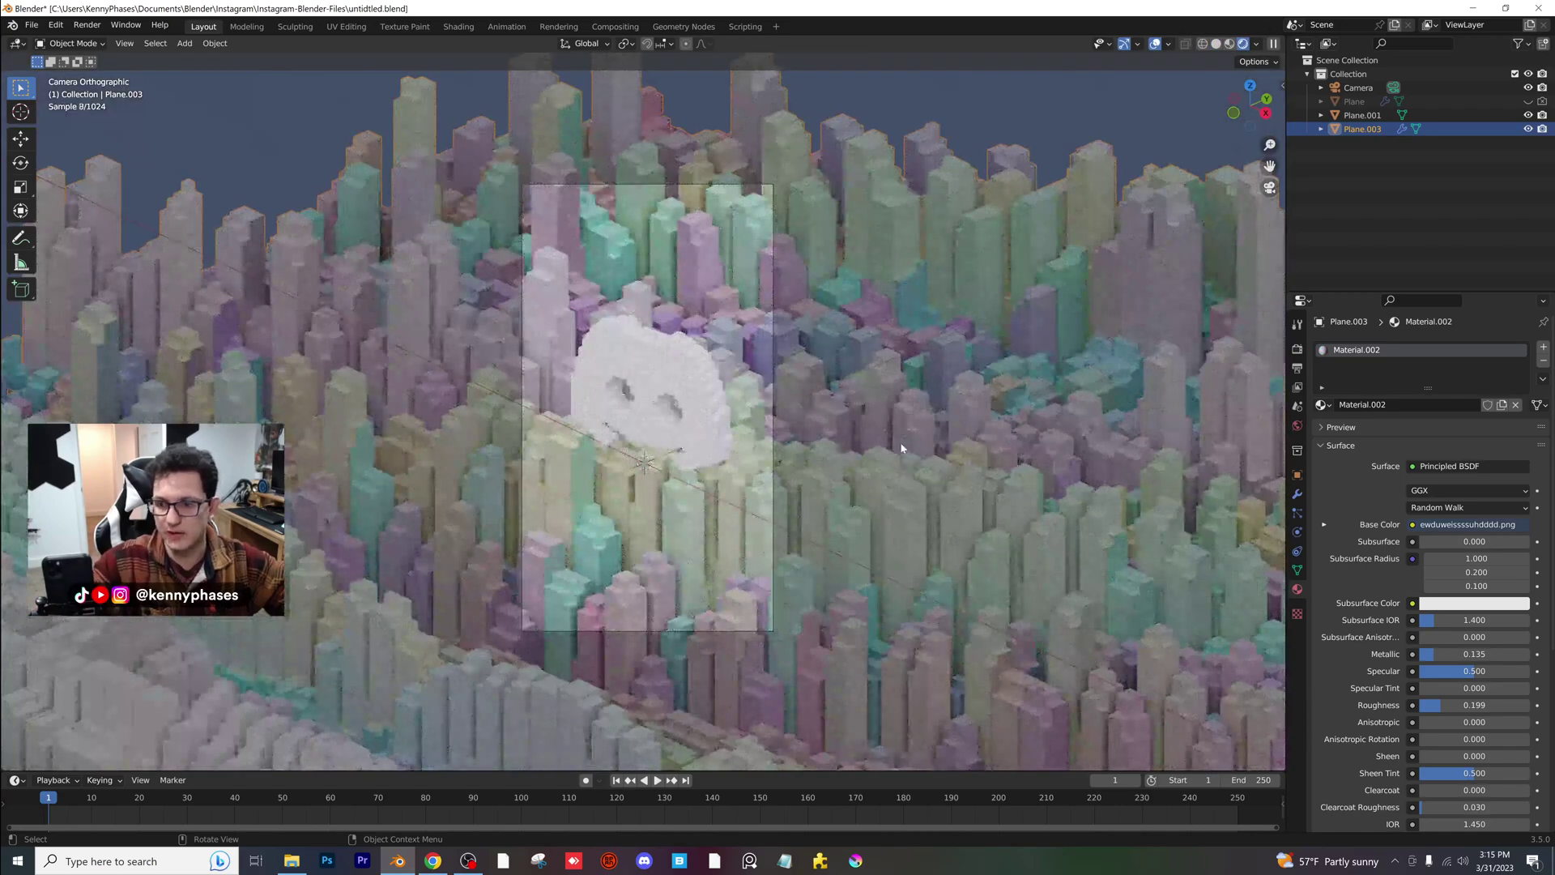
# - Try the dark neon Unsplash photo from the Random-Images folder as the terrain material's base color image
pyautogui.click(1324, 524)
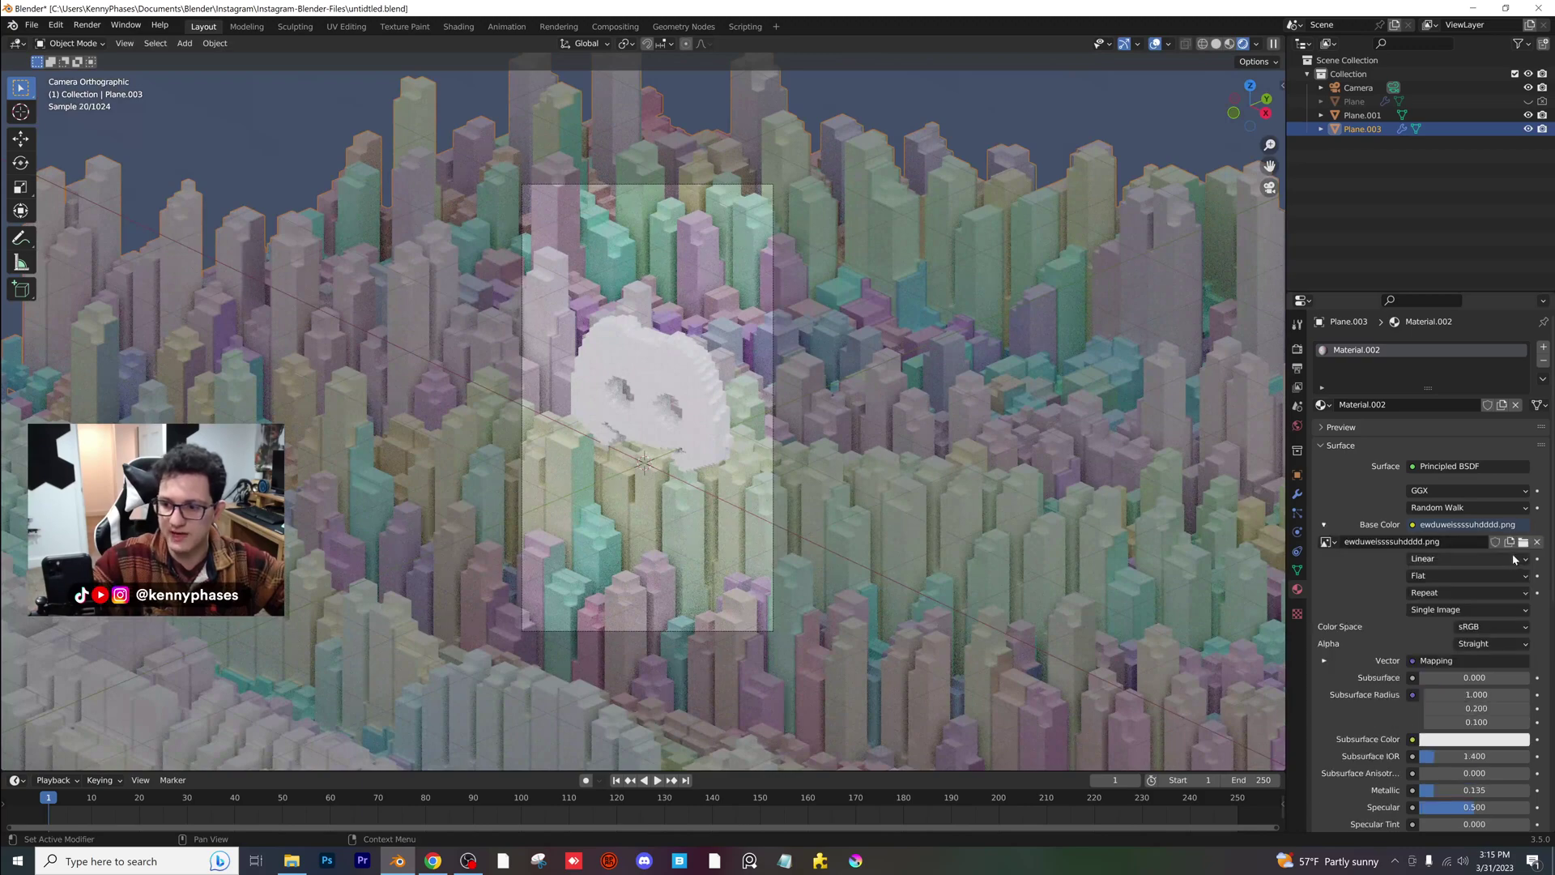
pyautogui.click(1522, 541)
pyautogui.scroll(-8, 676, 532)
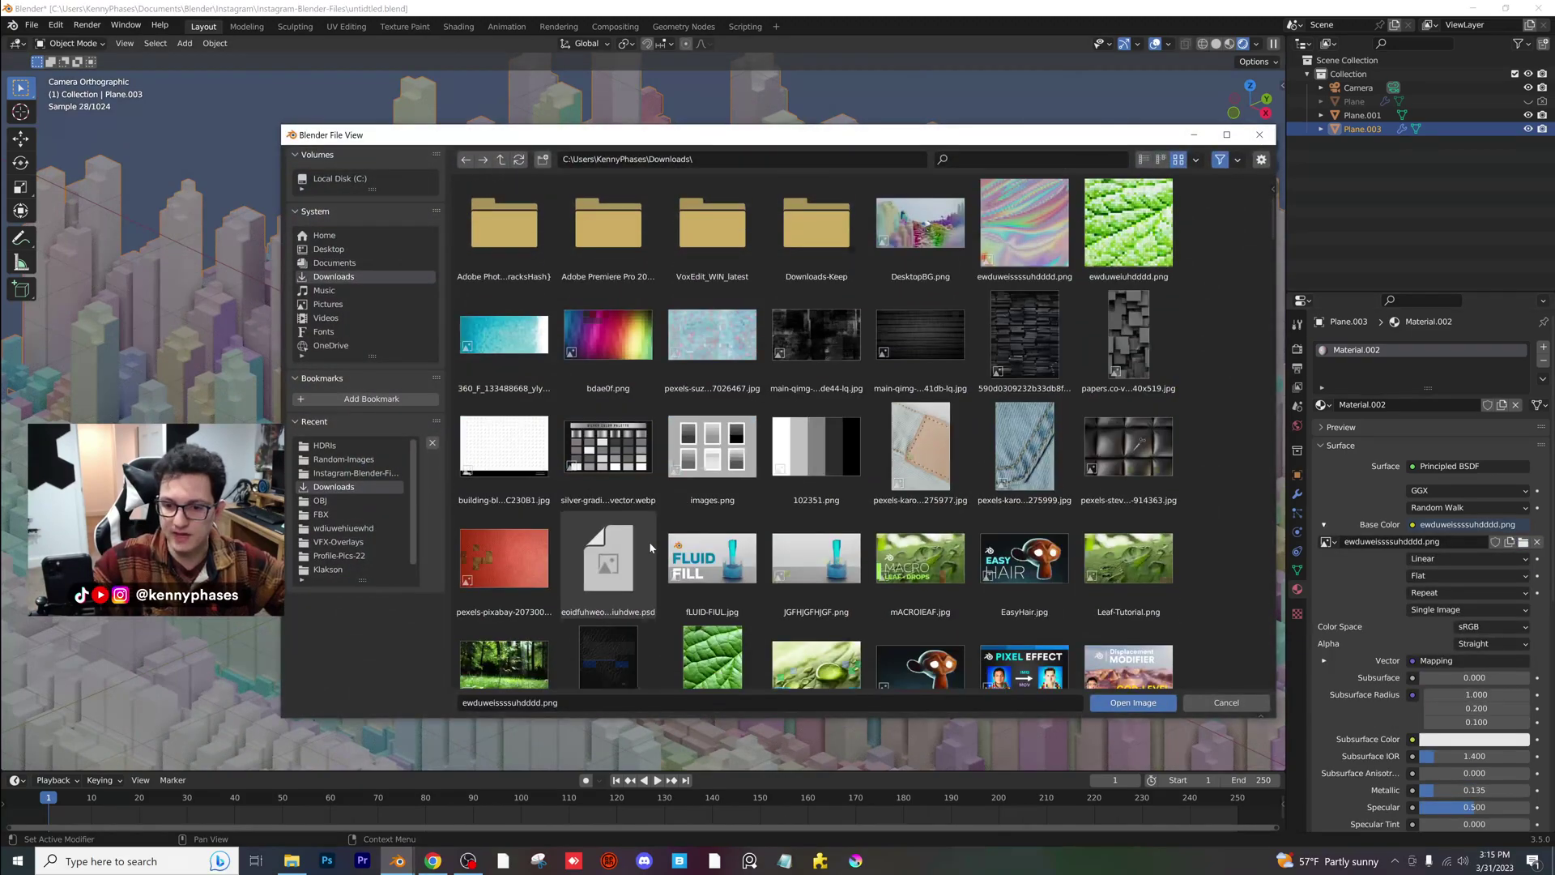
pyautogui.scroll(-10, 676, 532)
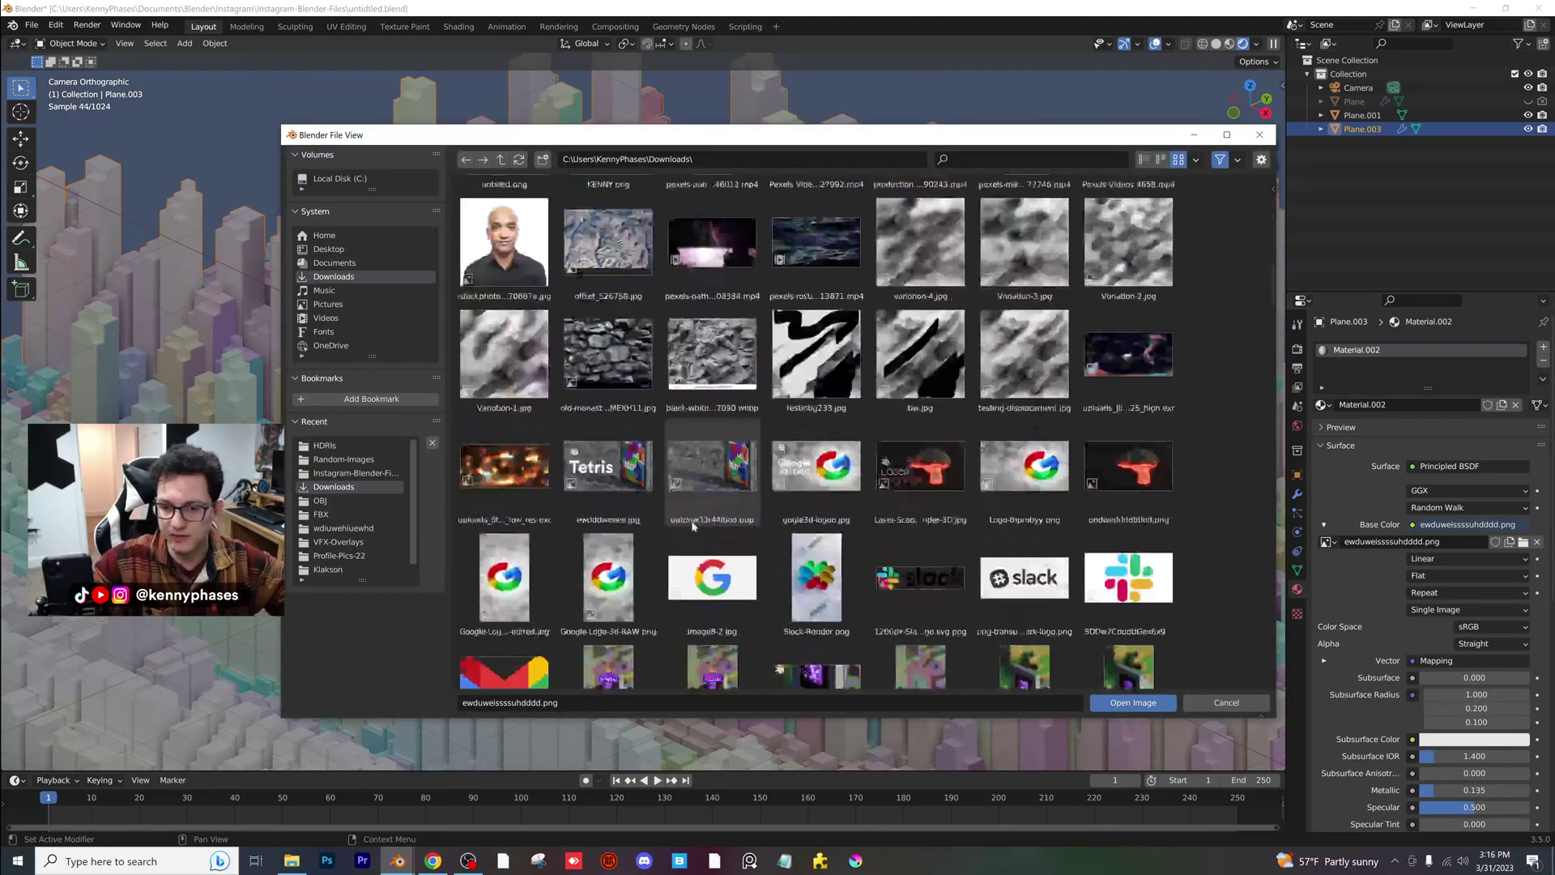
pyautogui.scroll(-5, 701, 522)
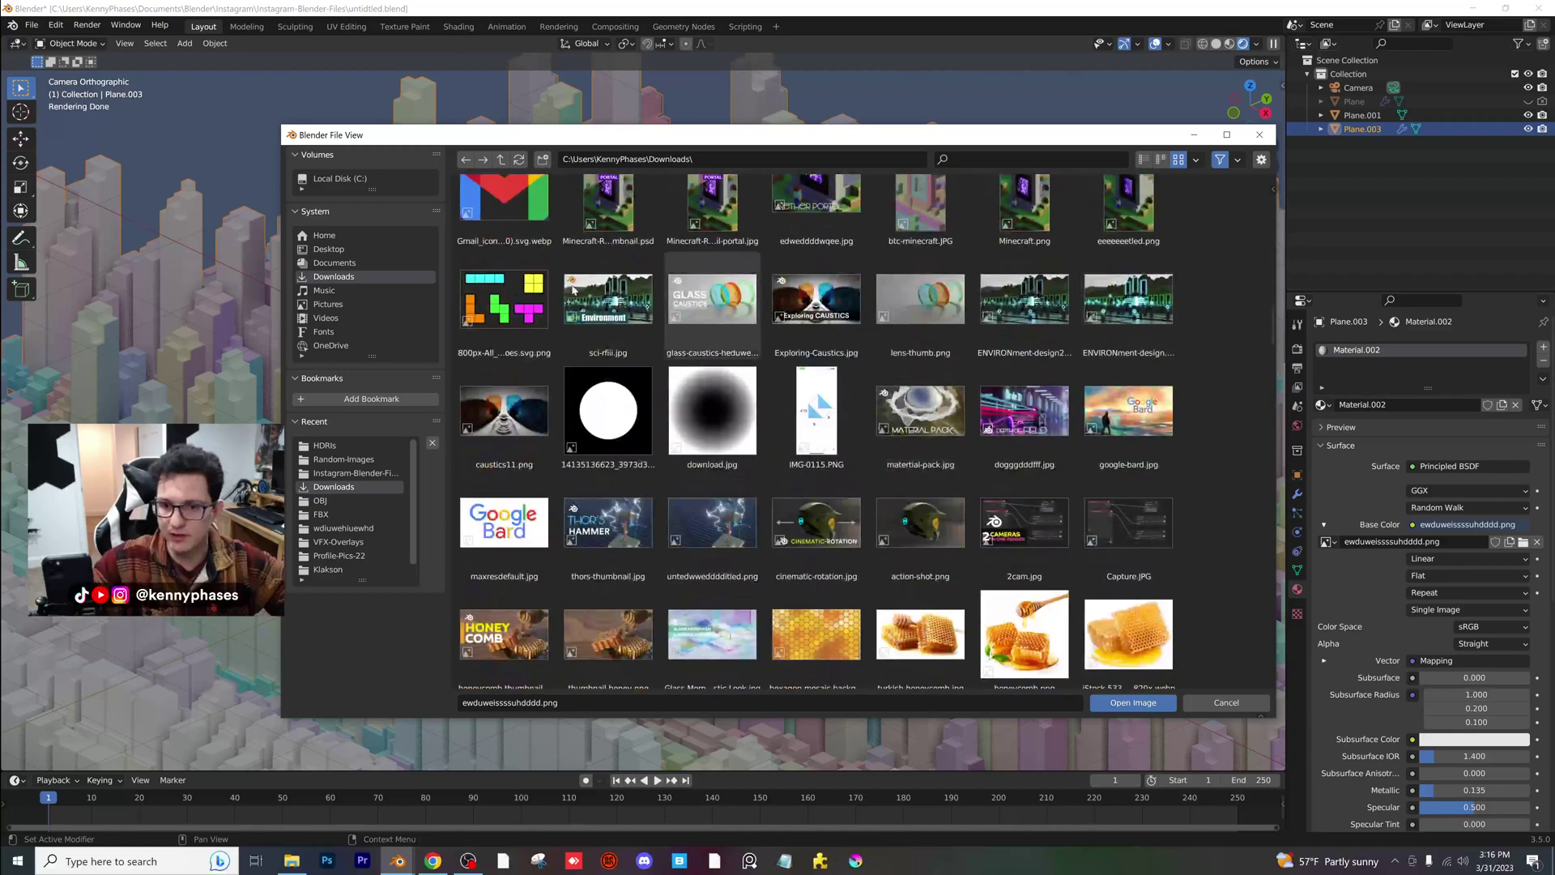
pyautogui.click(348, 459)
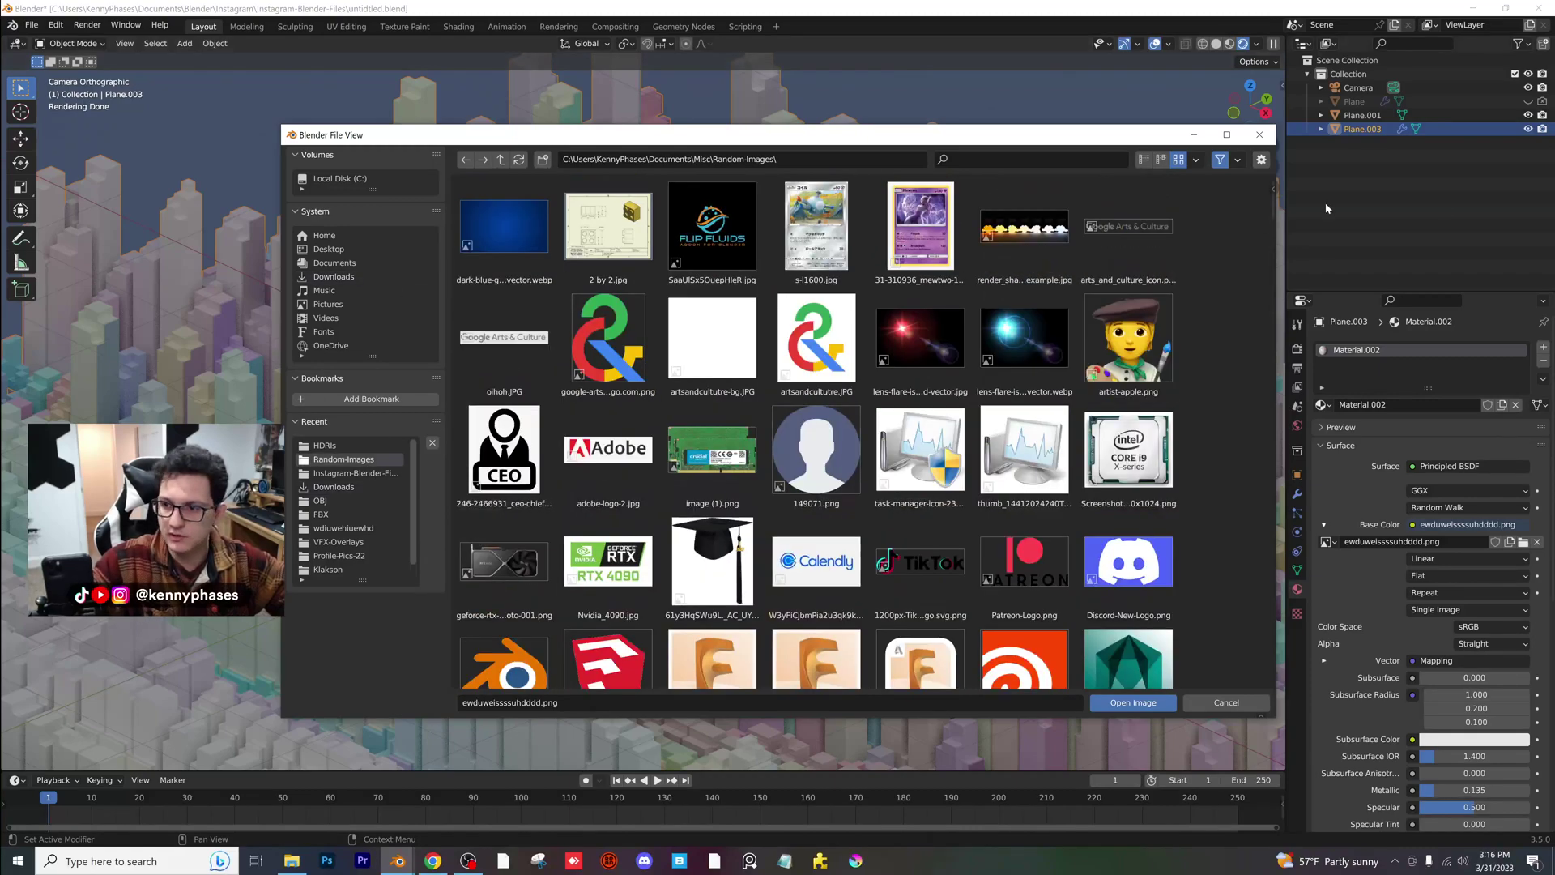
pyautogui.moveTo(1273, 212); pyautogui.dragTo(1268, 358)
pyautogui.doubleClick(1130, 429)
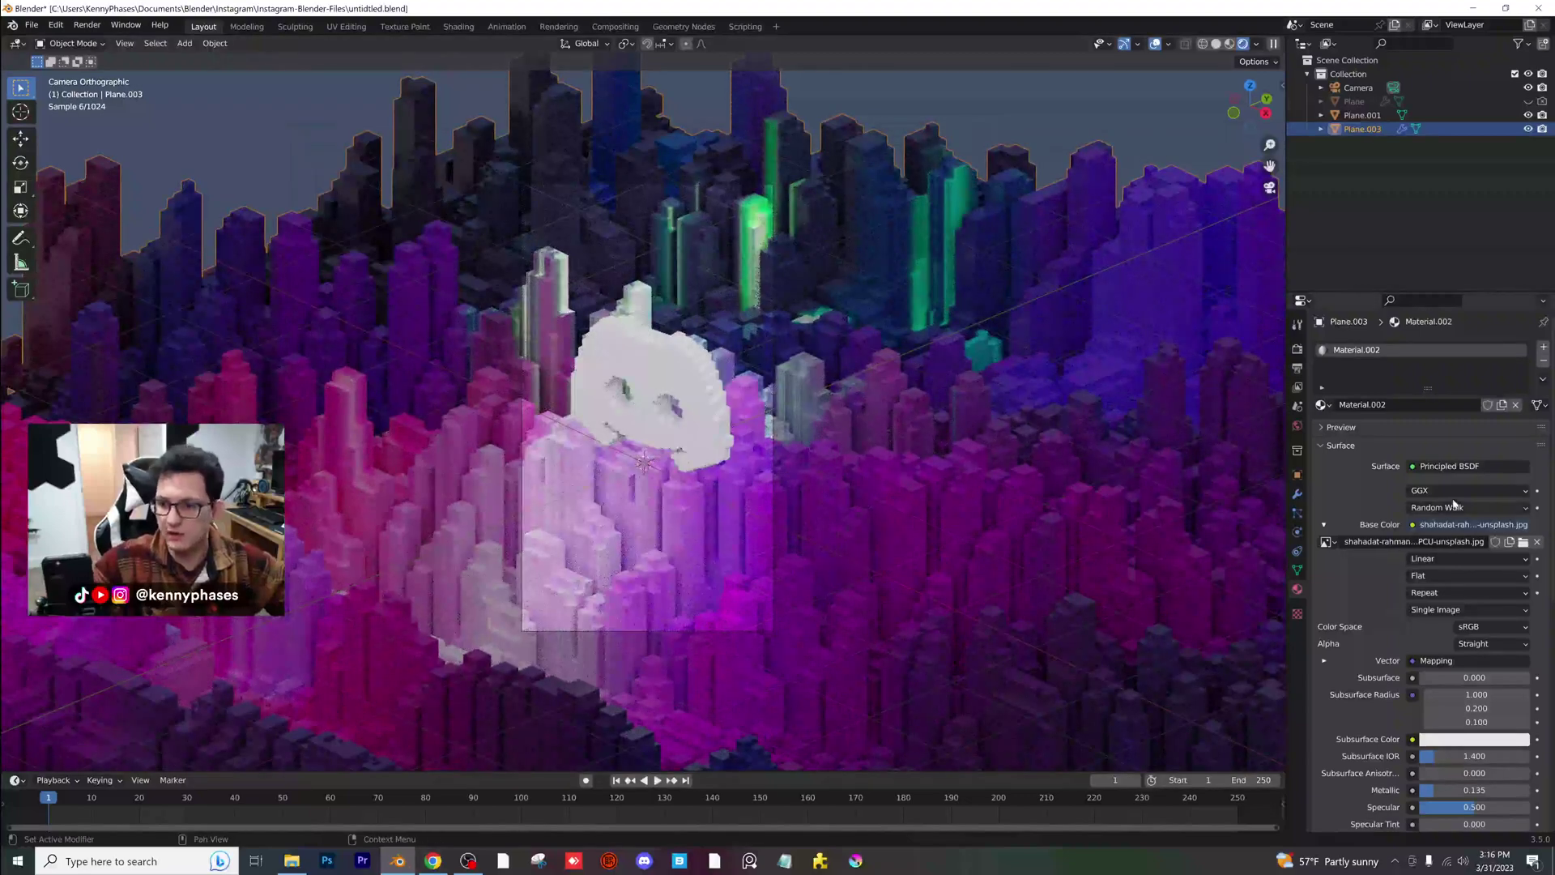
# - Replace the terrain's base color image with the purple rose-like Unsplash photo from the Random-Images folder
pyautogui.click(1523, 541)
pyautogui.scroll(-5, 1238, 419)
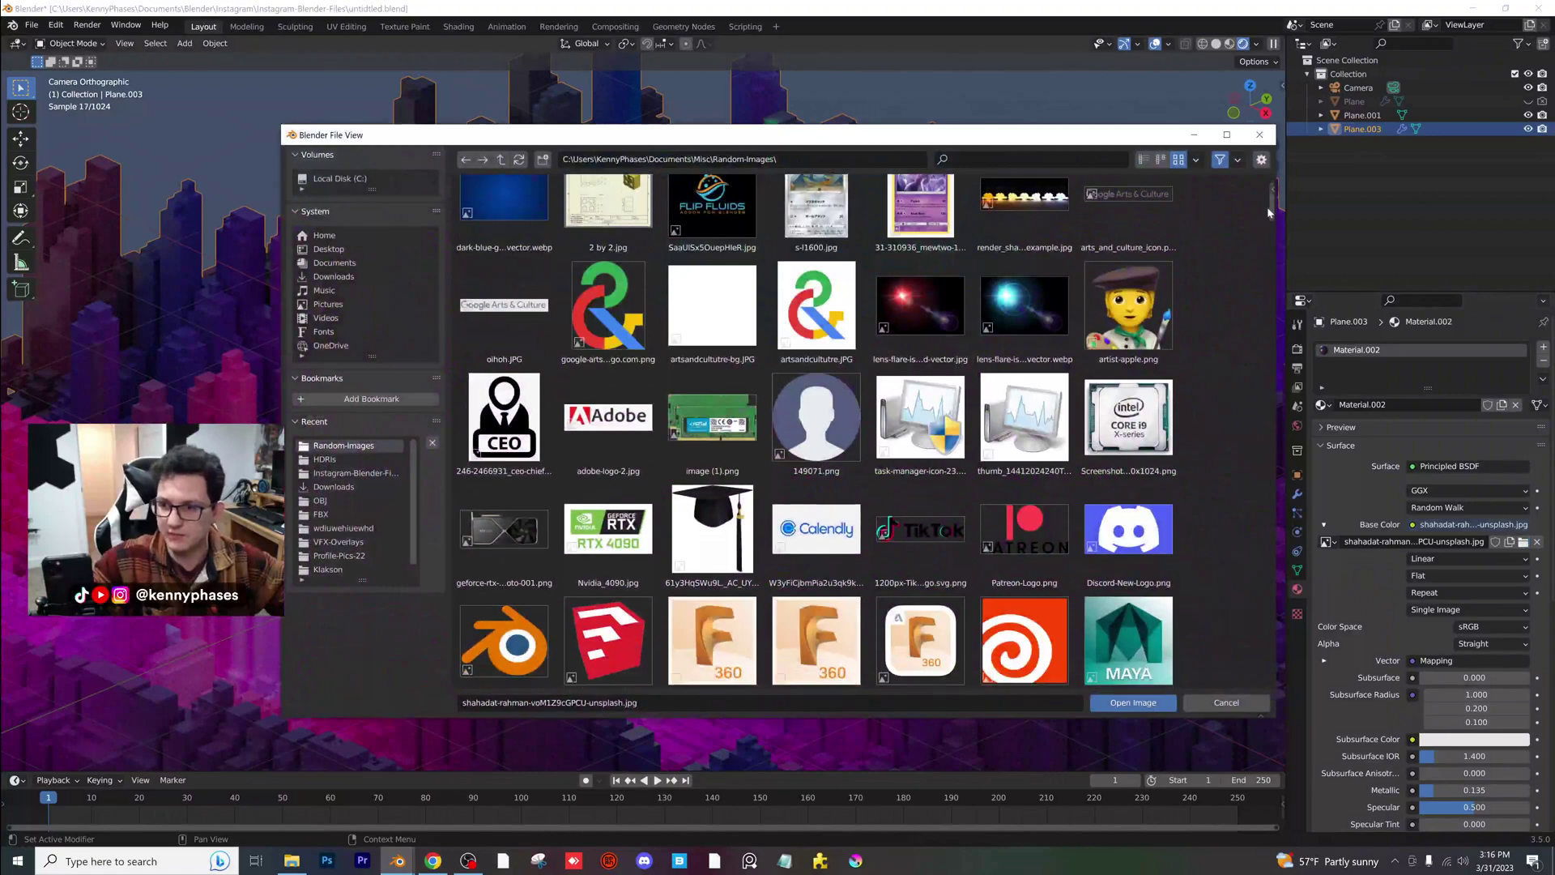
pyautogui.scroll(-5, 1237, 420)
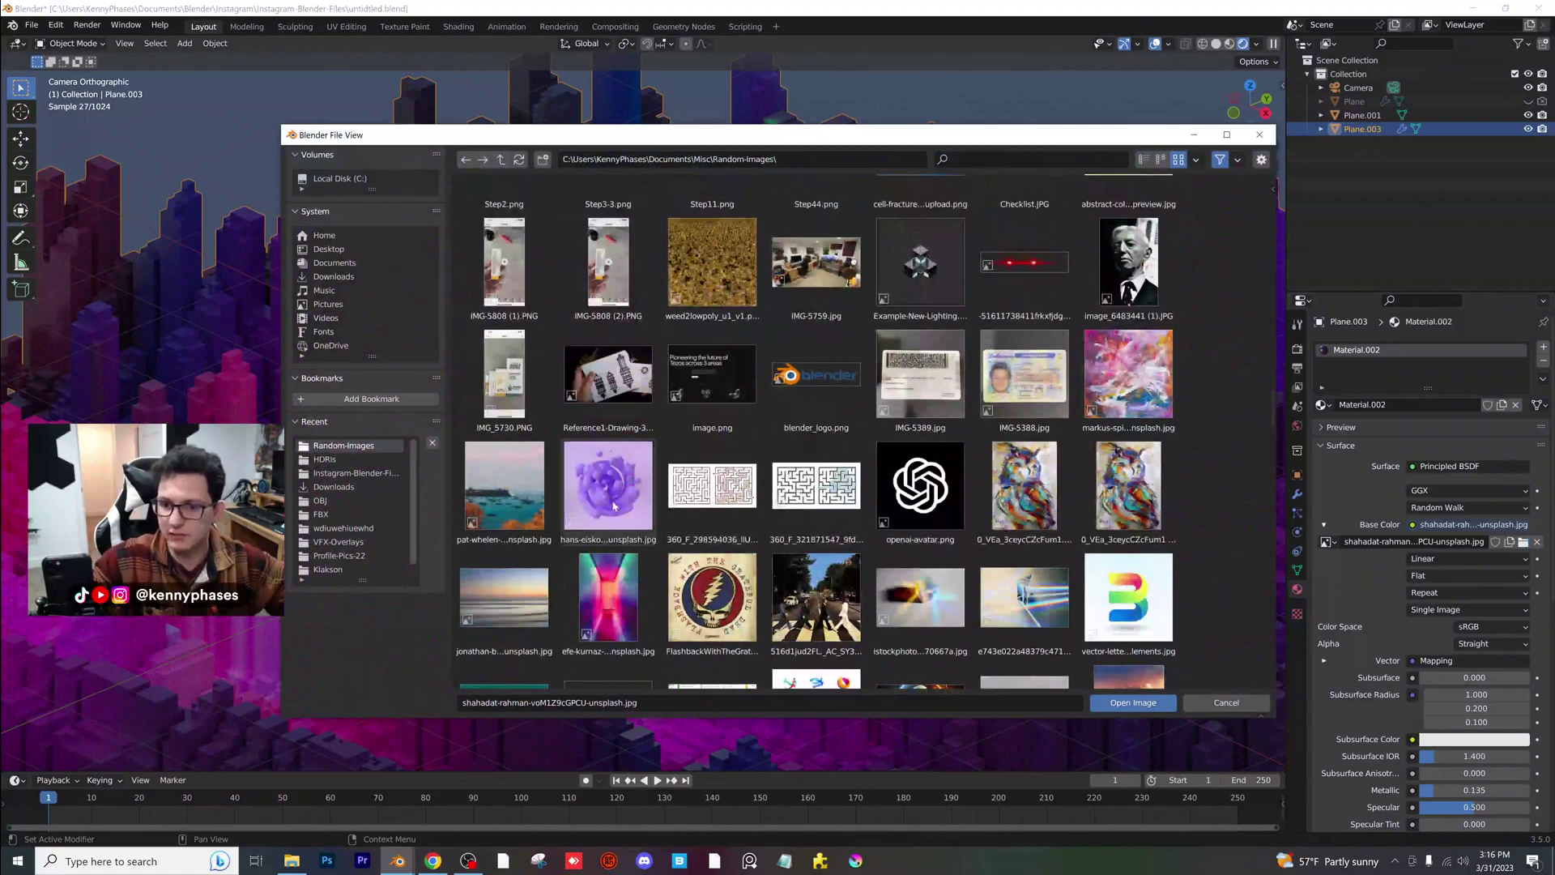
pyautogui.doubleClick(617, 502)
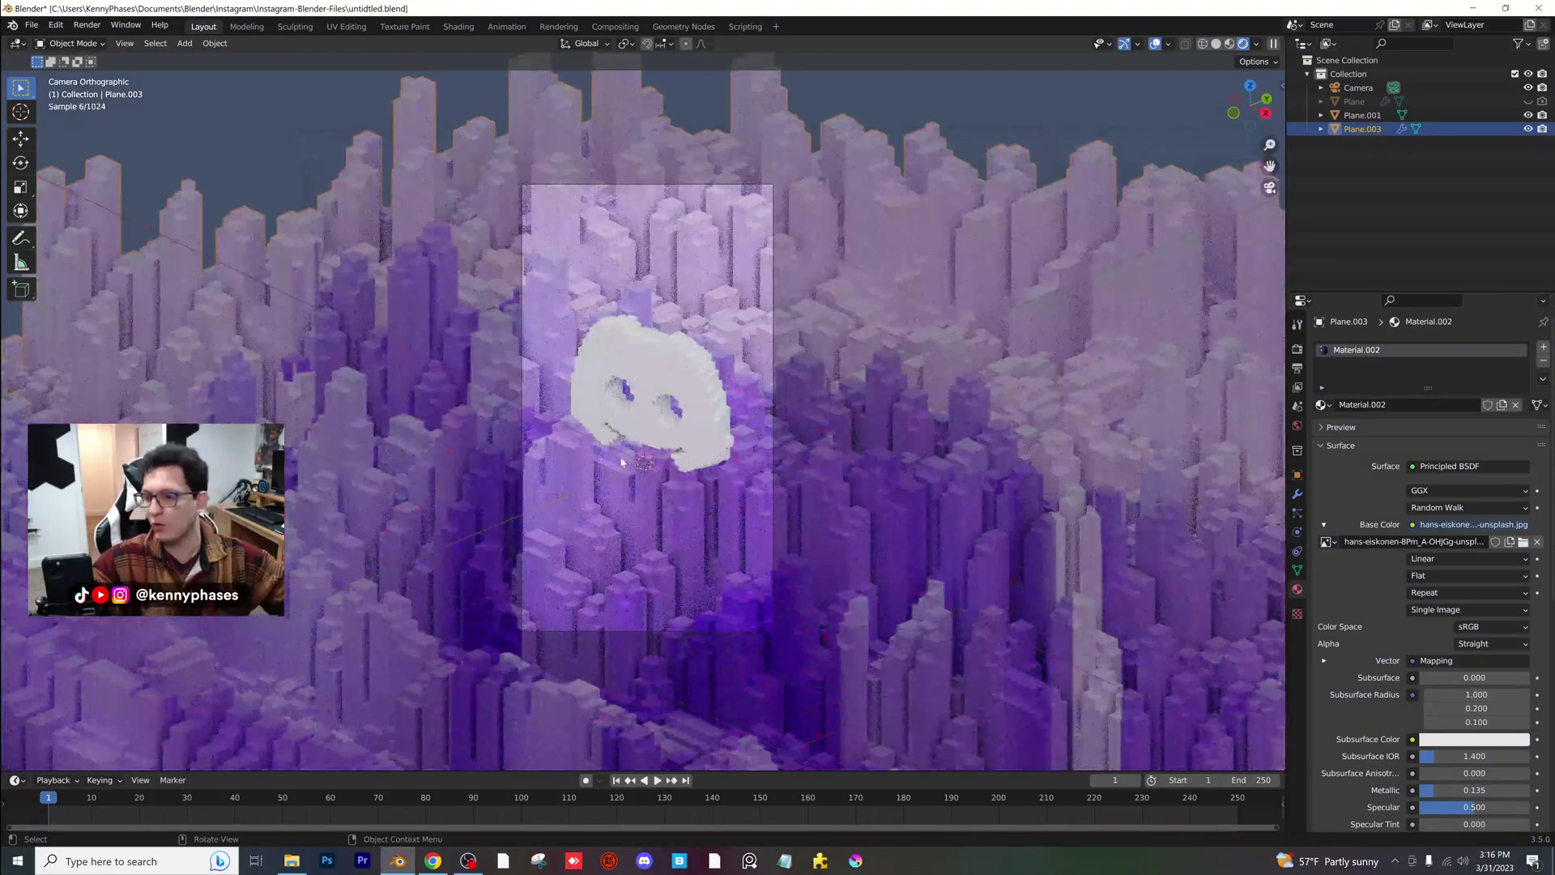
# - Enable the camera's depth of field, focus it on the Discord logo Plane.001, and set the F-Stop to 5.0
pyautogui.click(1358, 87)
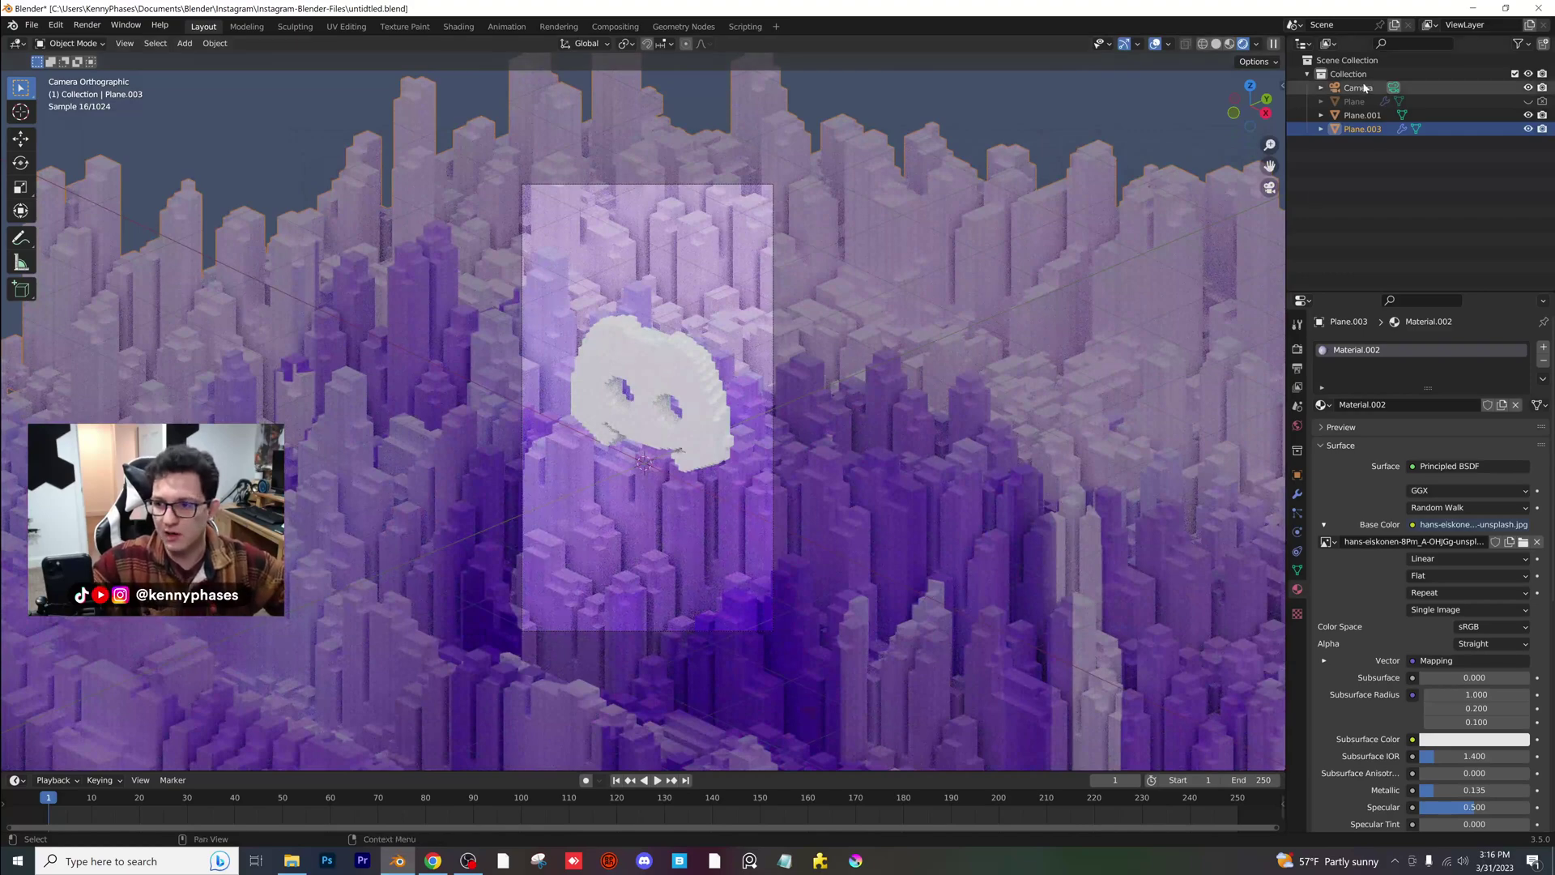
pyautogui.click(1330, 577)
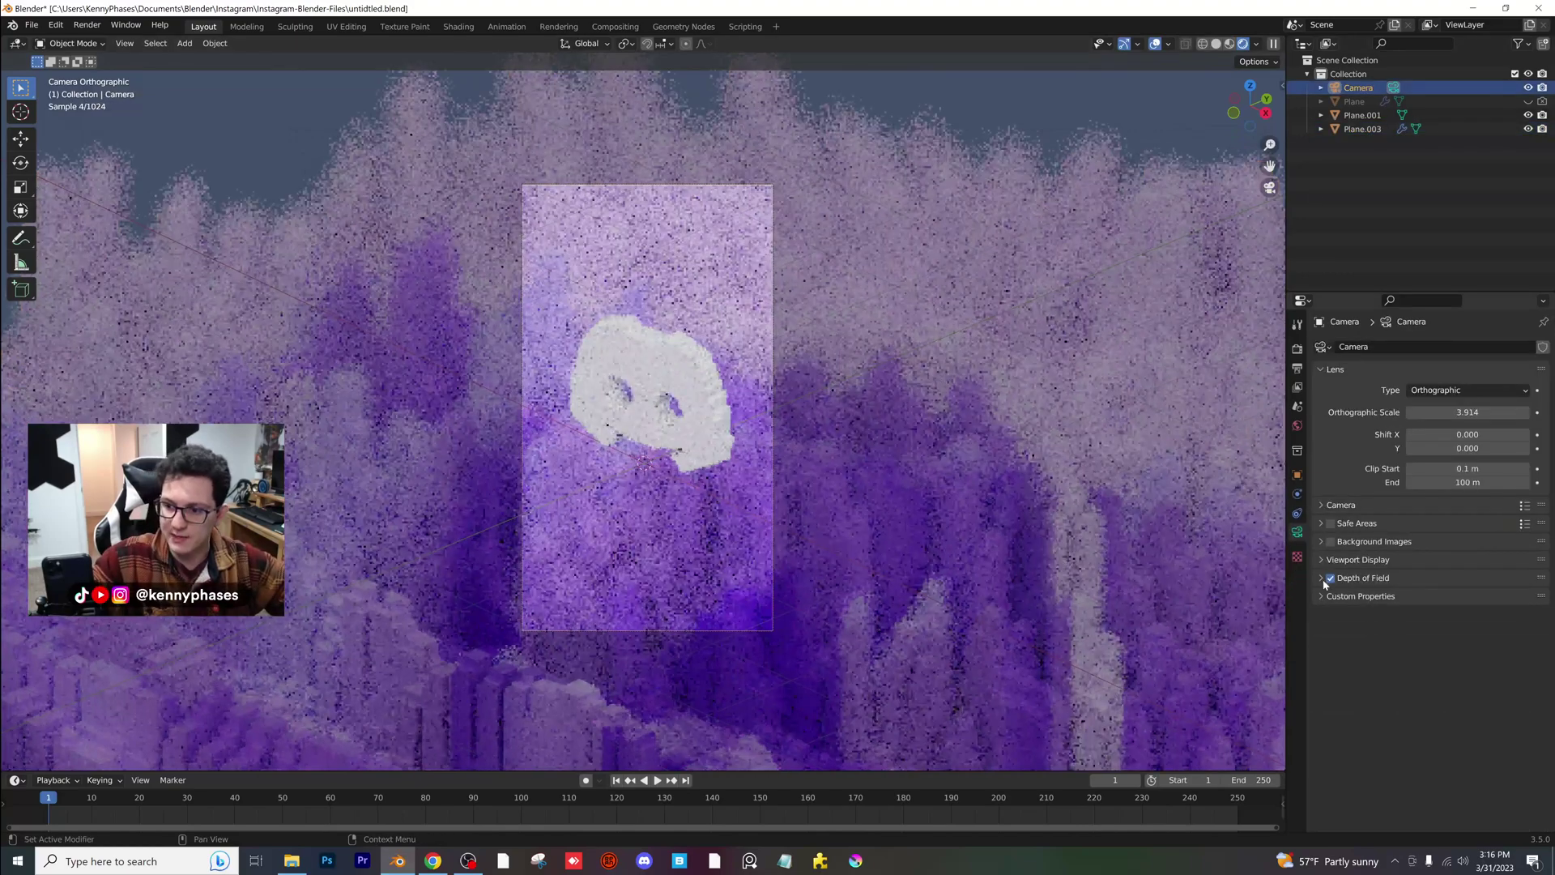
pyautogui.press('Home')
pyautogui.click(1522, 598)
pyautogui.click(713, 368)
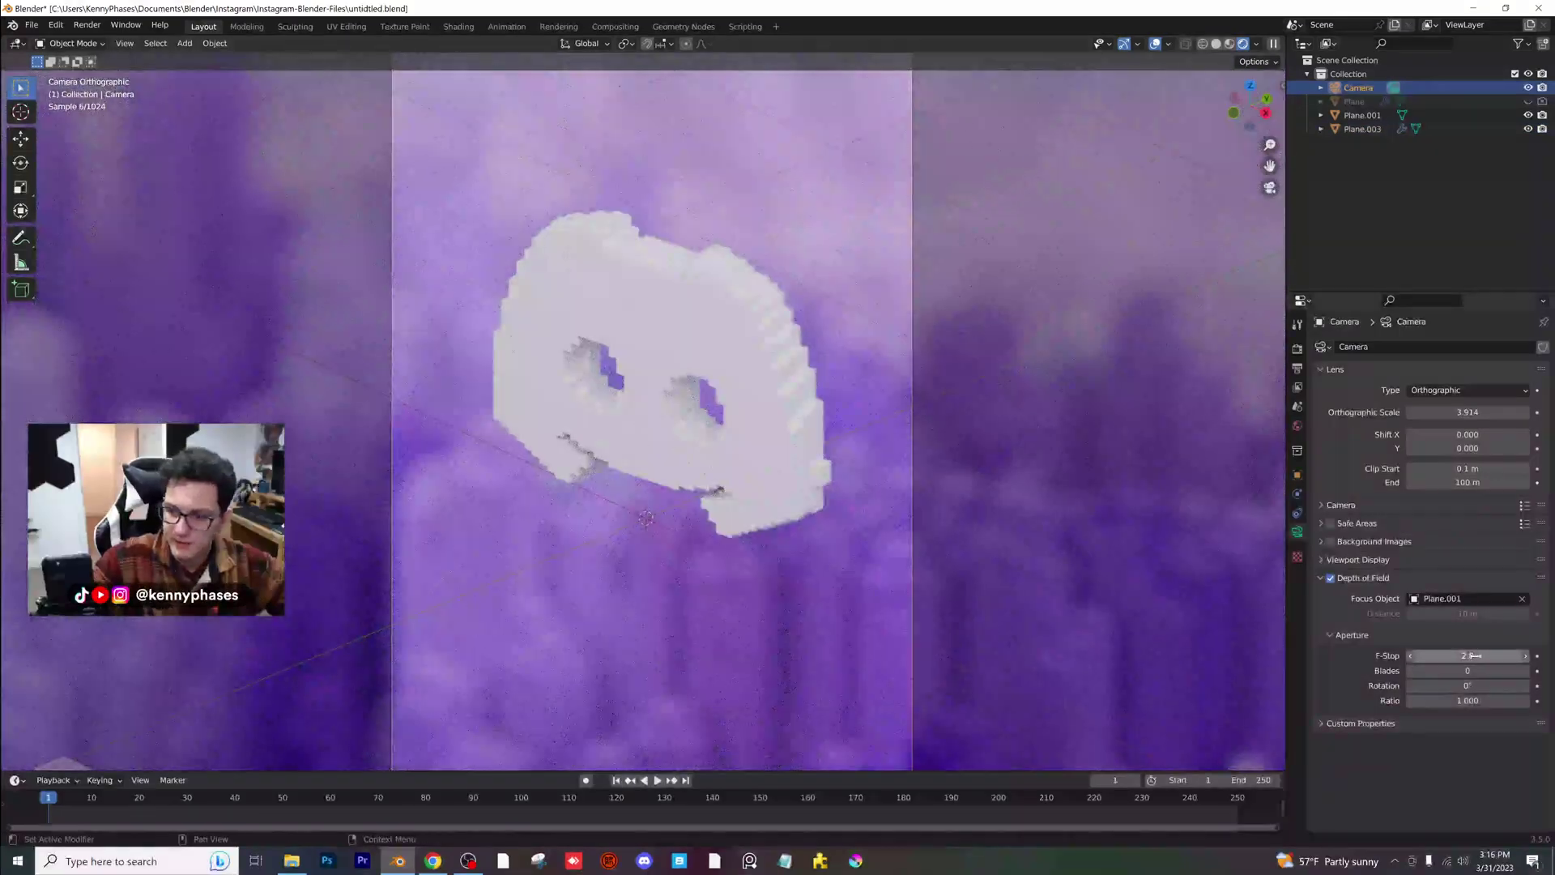
pyautogui.doubleClick(1468, 655)
pyautogui.write('5')
pyautogui.press('Return')
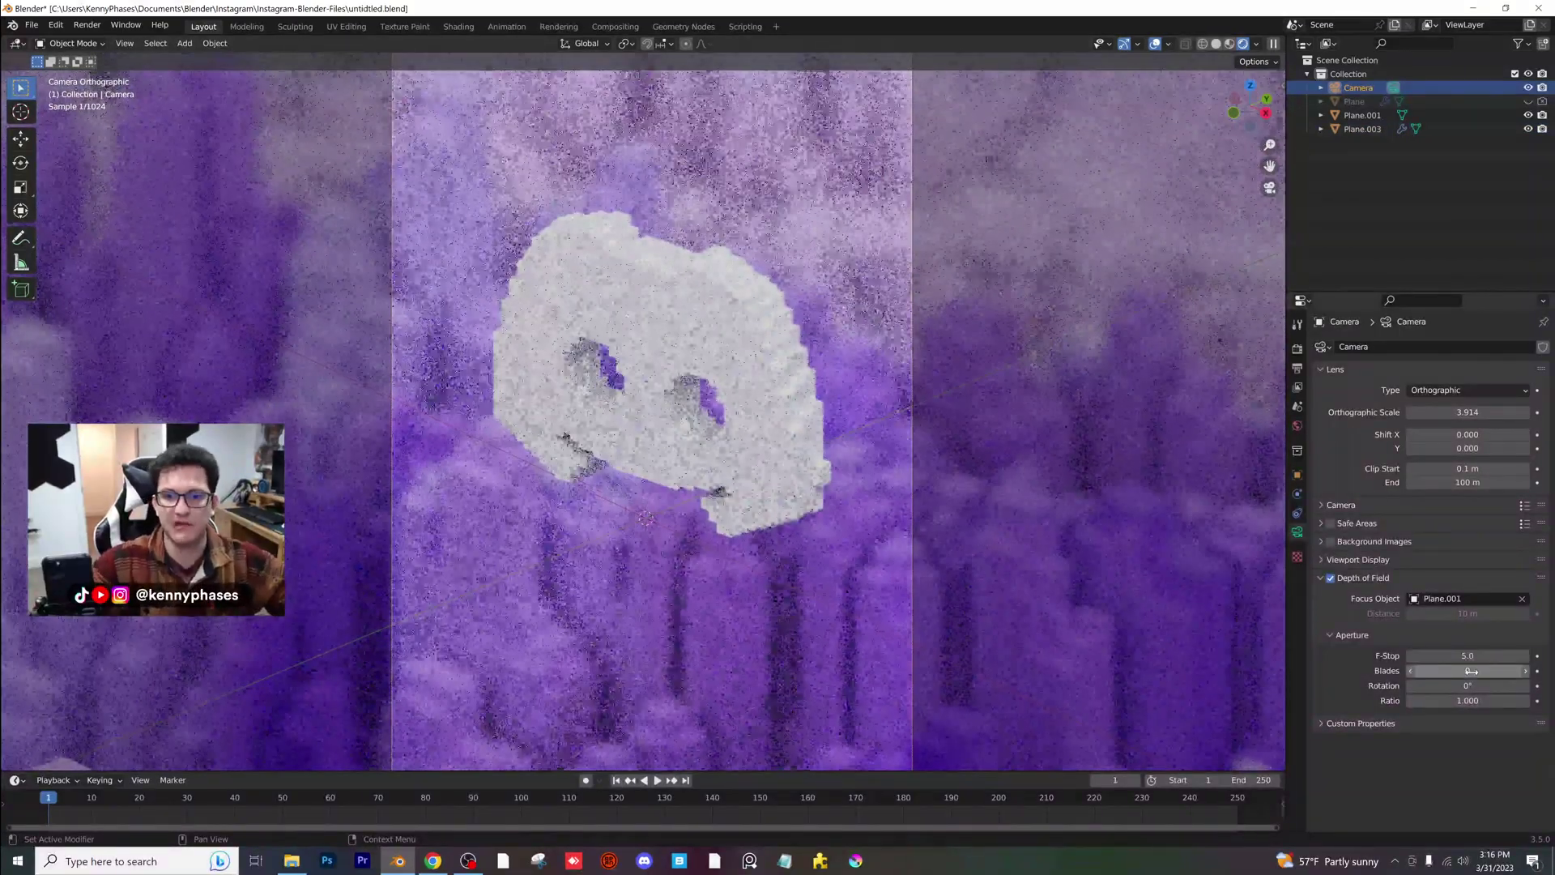
# - Raise the block terrain about 2.5 m along the Z axis
pyautogui.scroll(-2, 798, 572)
pyautogui.click(856, 594)
pyautogui.press('g')
pyautogui.press('z')
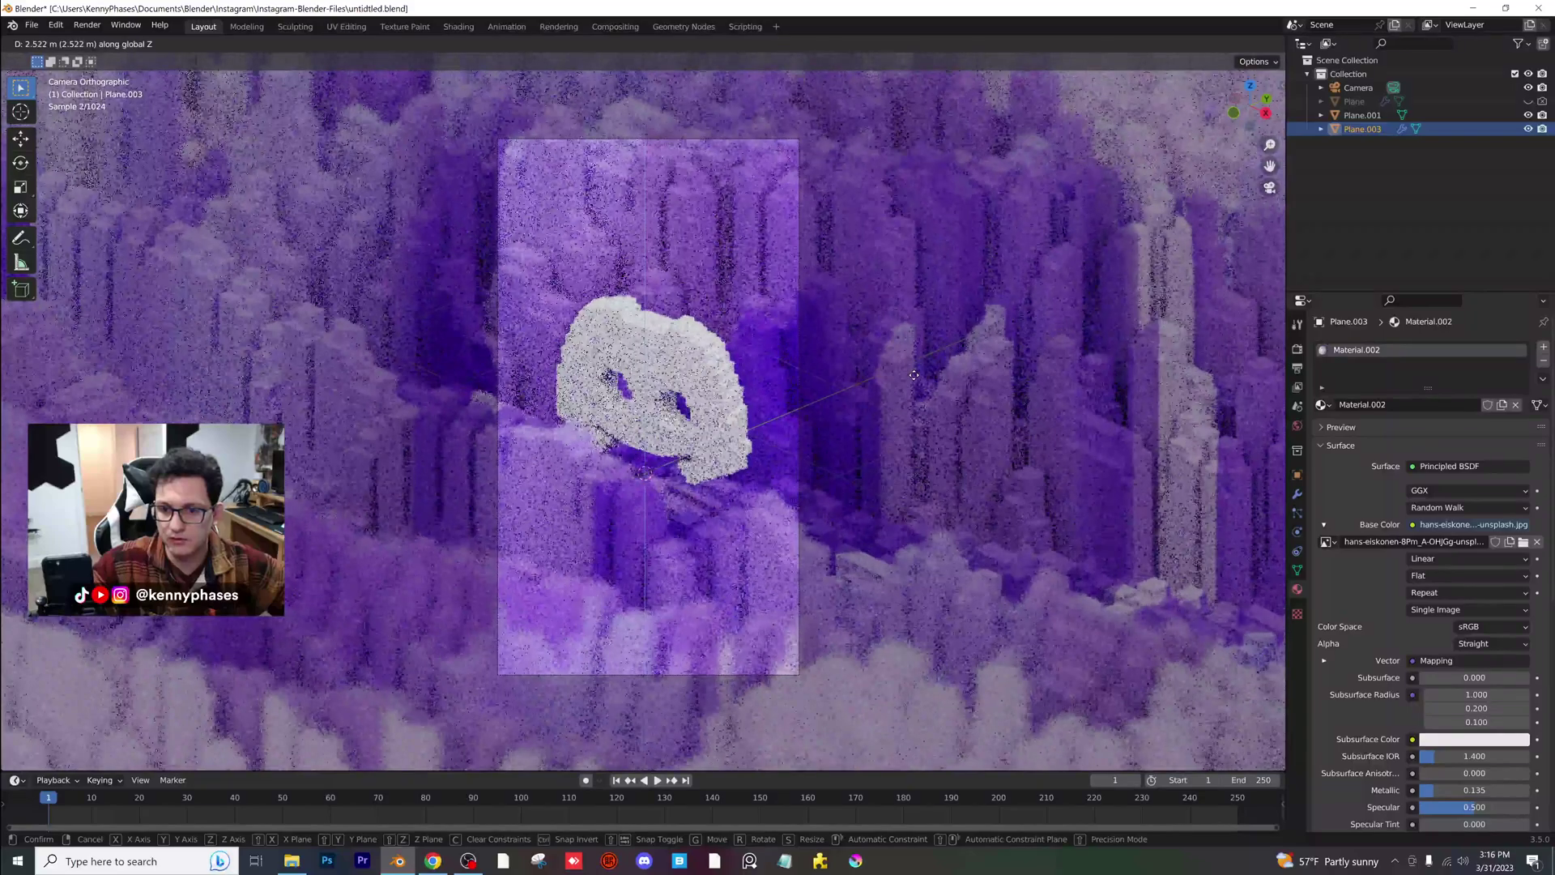
pyautogui.click(1344, 138)
# - Set the camera's Passepartout to 1.000 so the area outside the frame is blacked out
pyautogui.click(1357, 87)
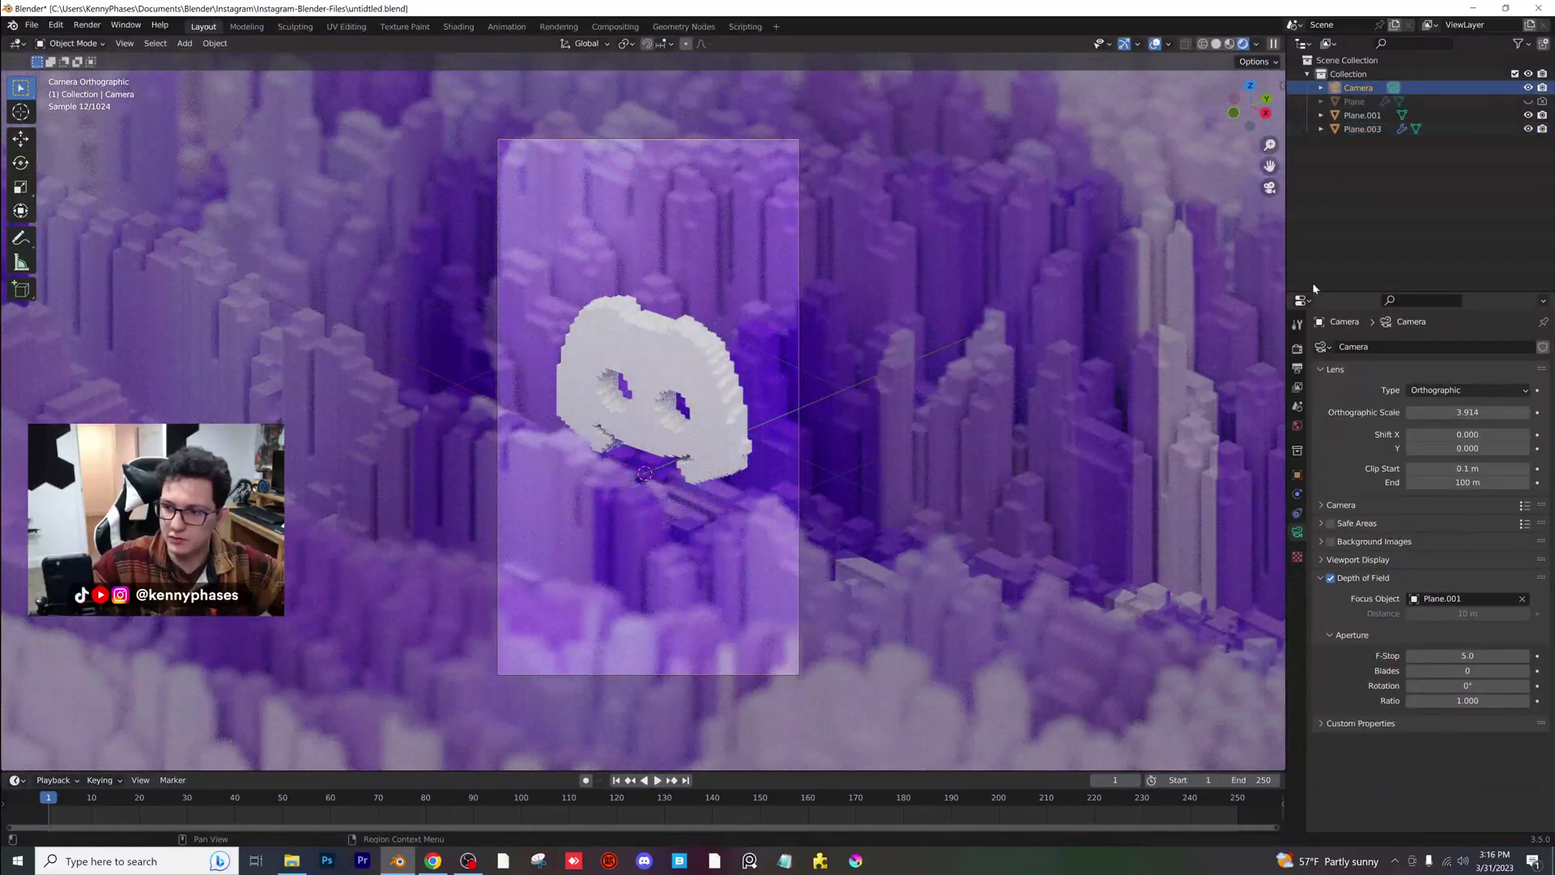
pyautogui.click(1368, 559)
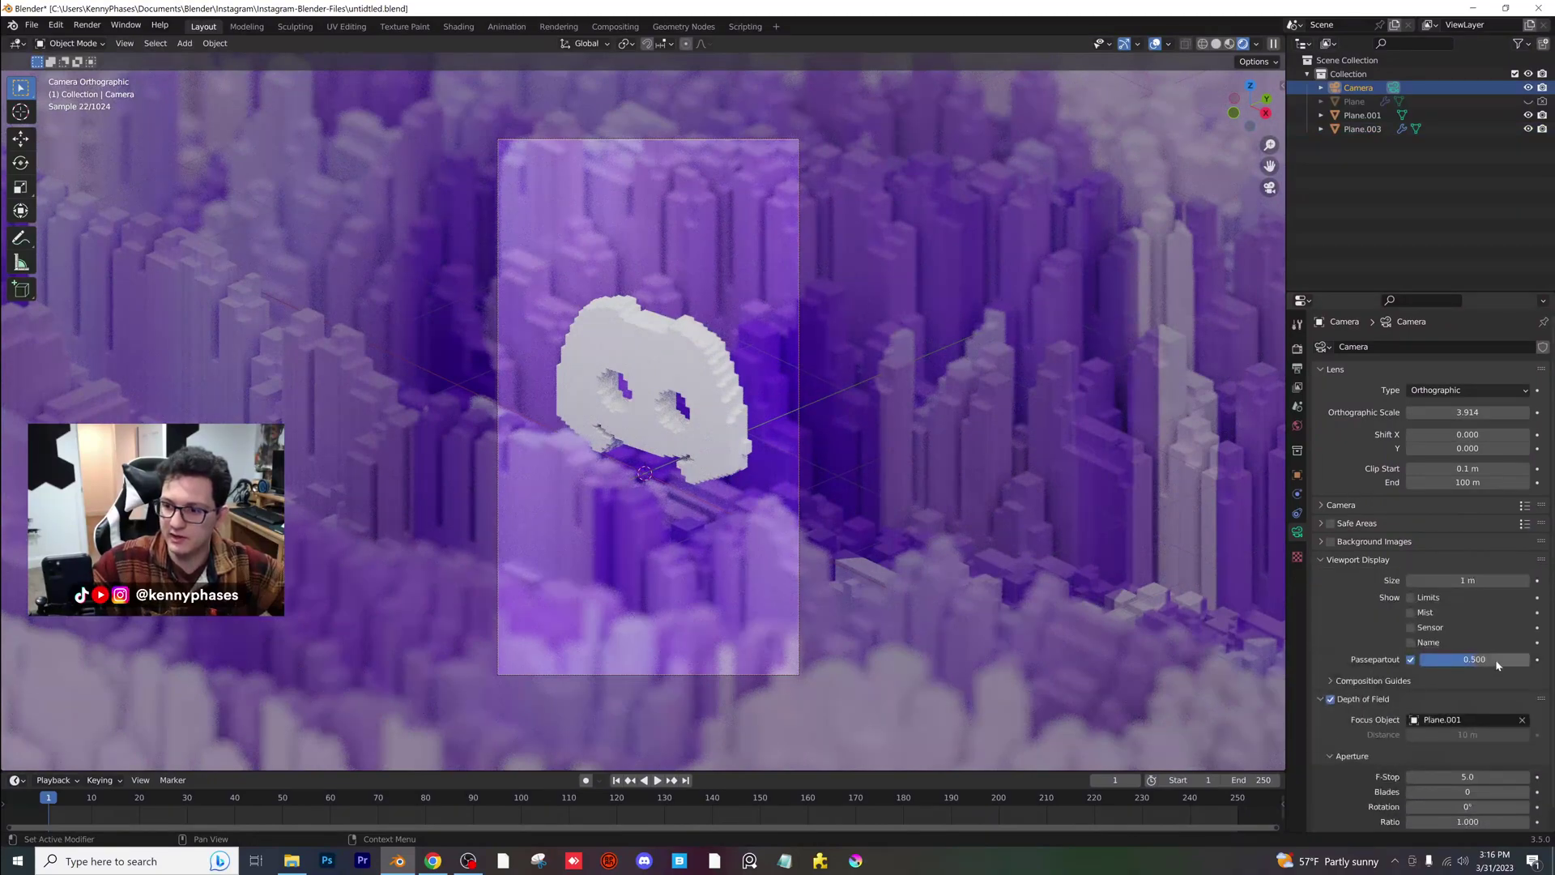
pyautogui.moveTo(1498, 659); pyautogui.dragTo(1530, 659)
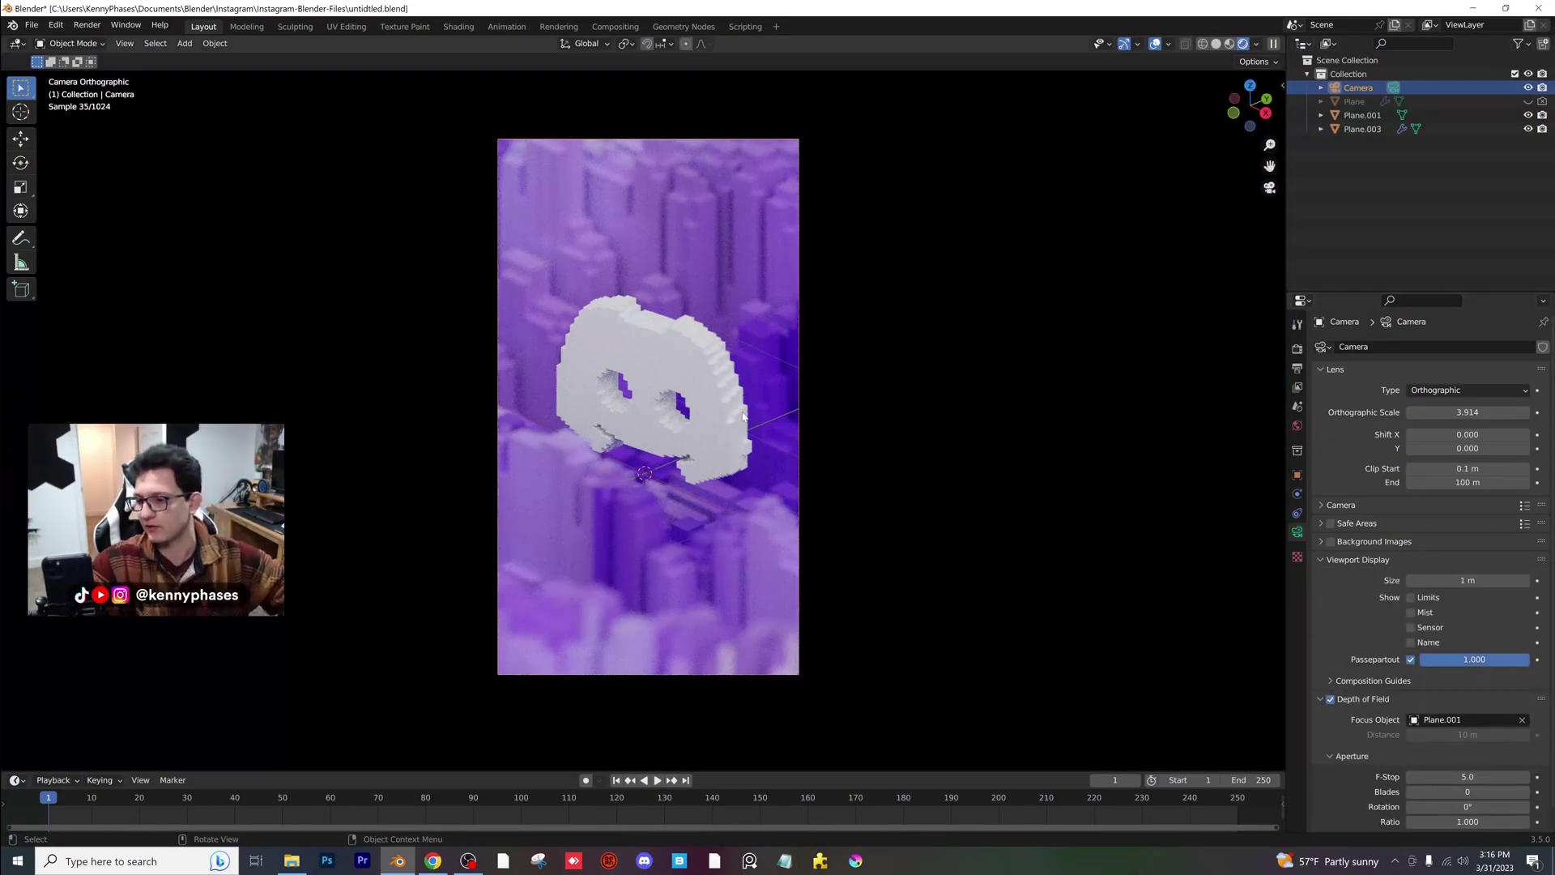
# - Move the Discord logo up 0.12002 m along the Z axis
pyautogui.scroll(3, 744, 417)
pyautogui.click(786, 433)
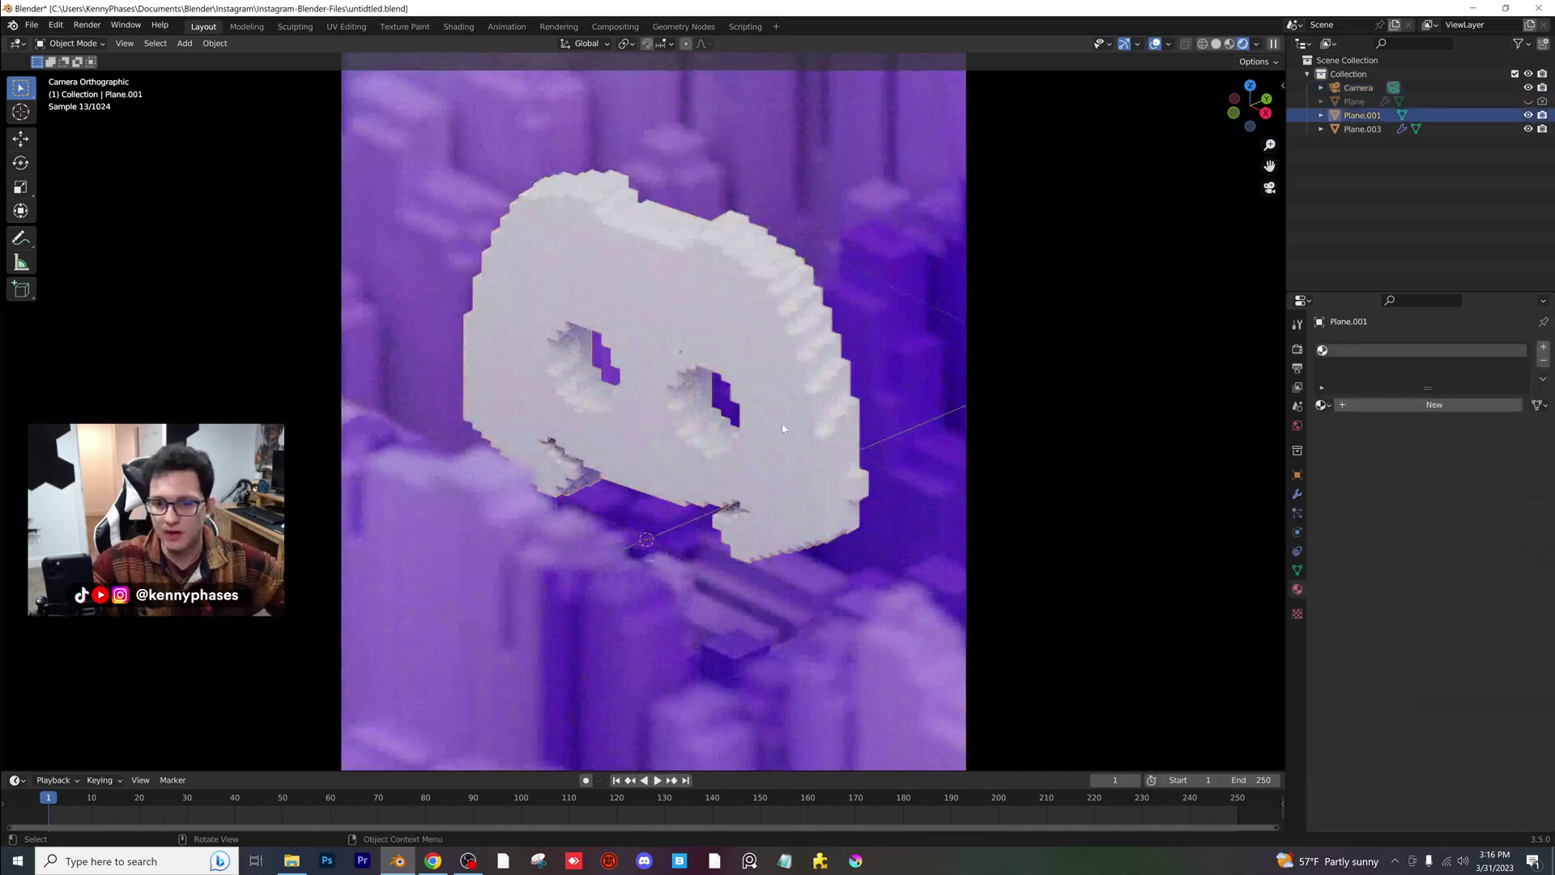
pyautogui.press('g')
pyautogui.press('z')
pyautogui.click(811, 470)
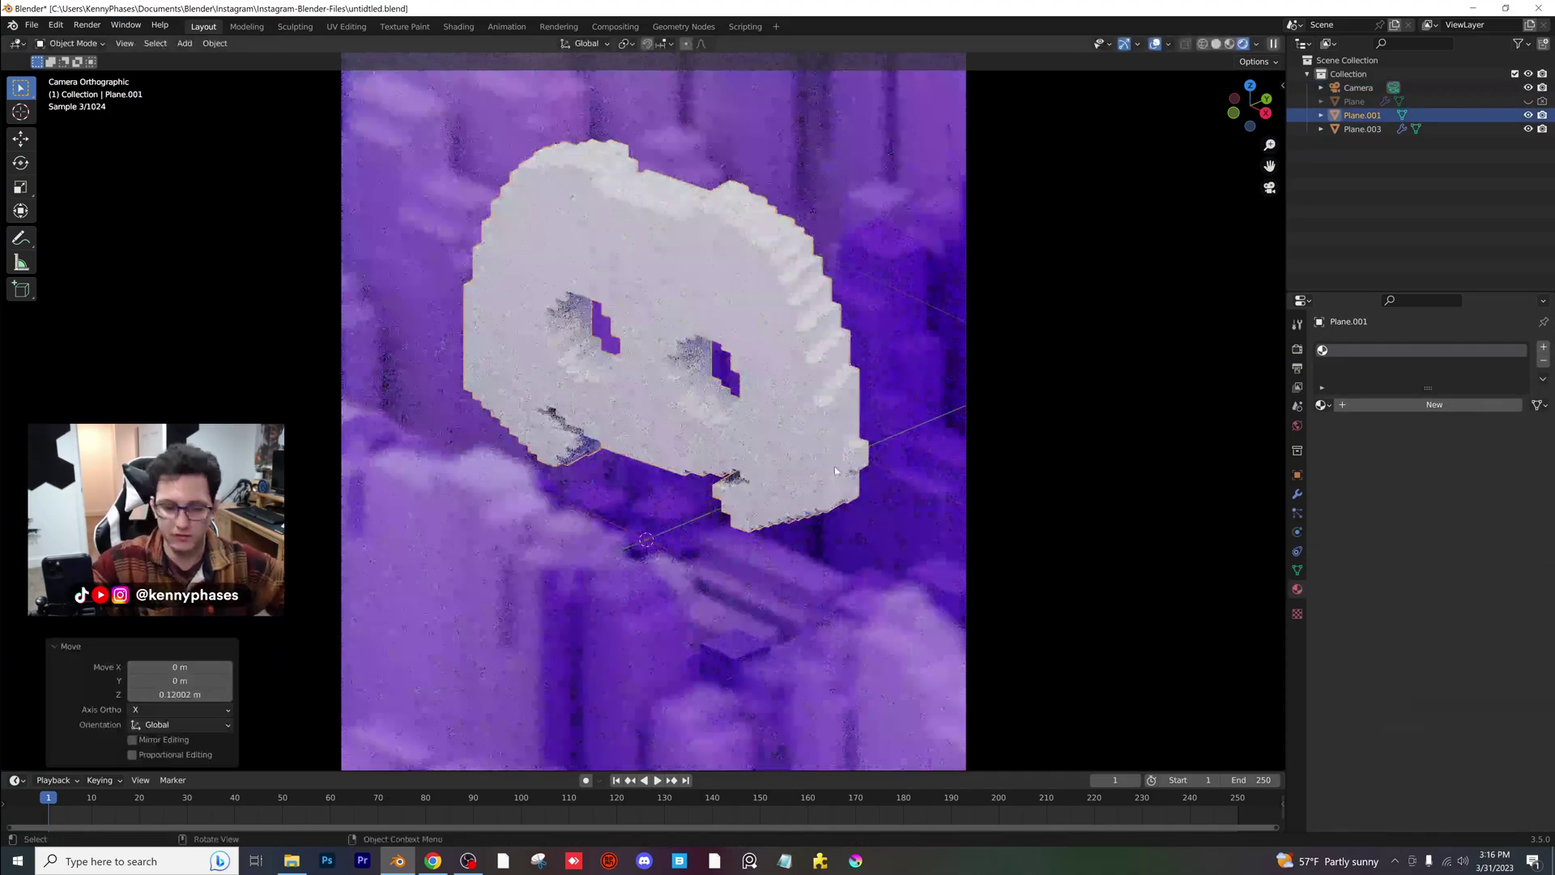
pyautogui.press('r')
pyautogui.press('z')
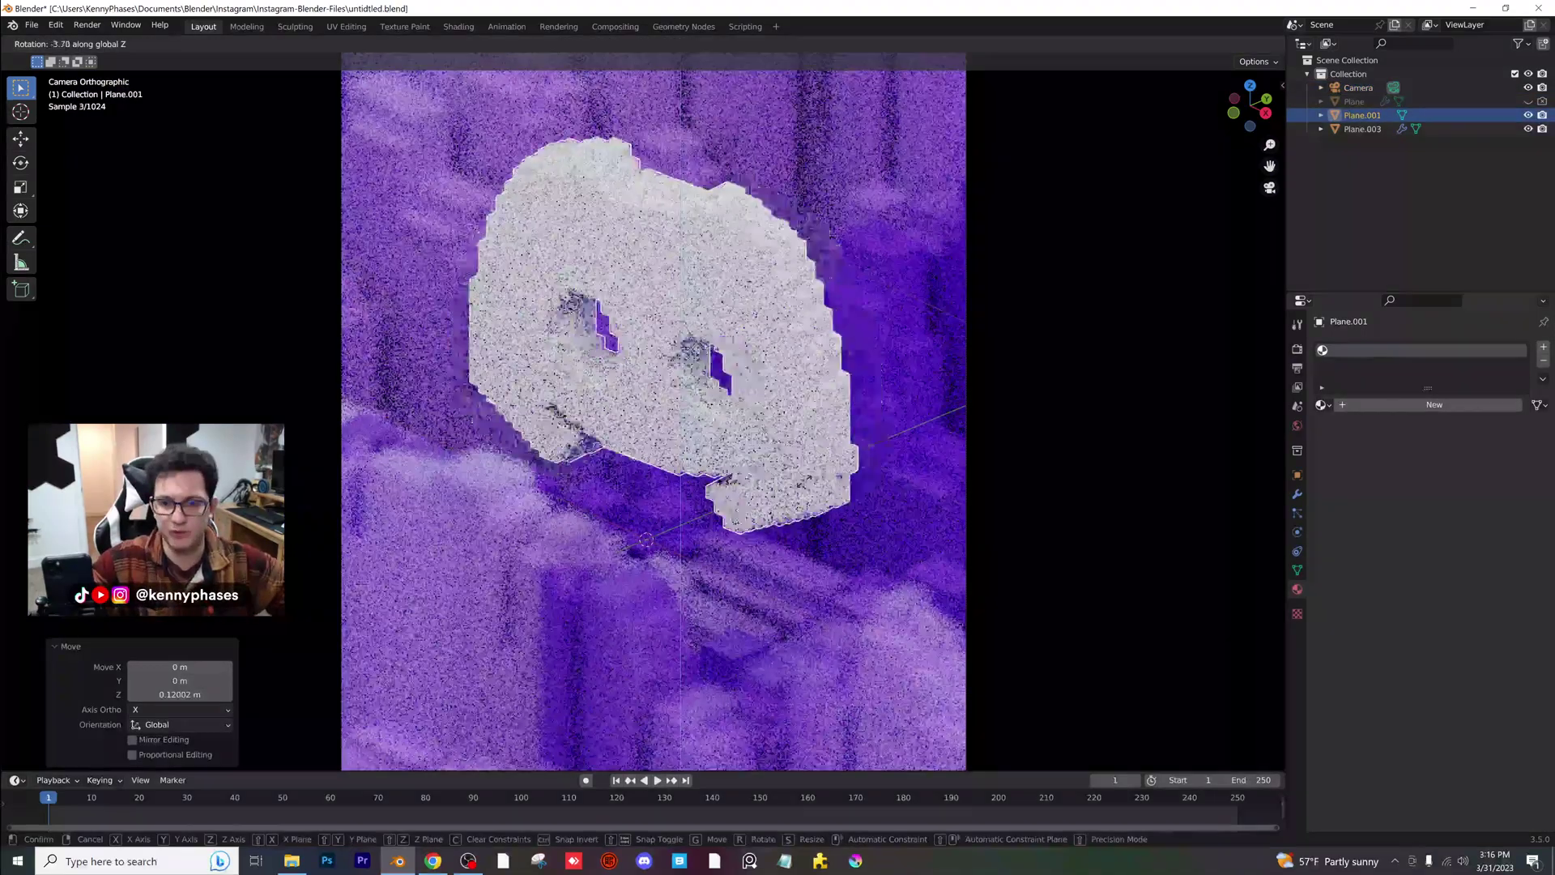
pyautogui.click(850, 470)
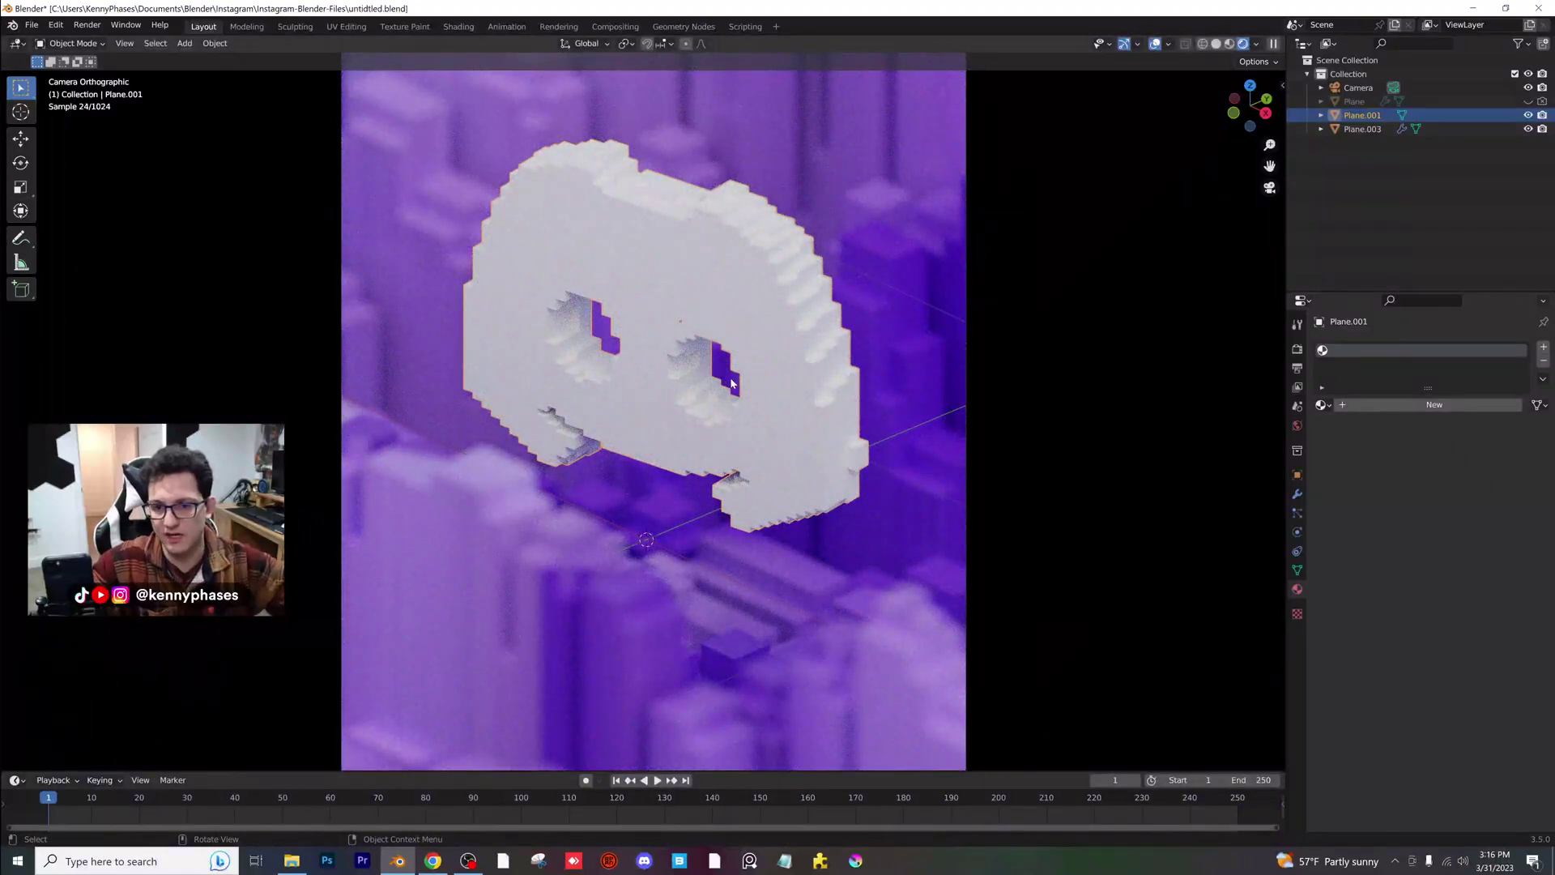
# - Set the camera's X rotation to 67.6° and shift the camera to reframe the logo
pyautogui.scroll(-3, 842, 417)
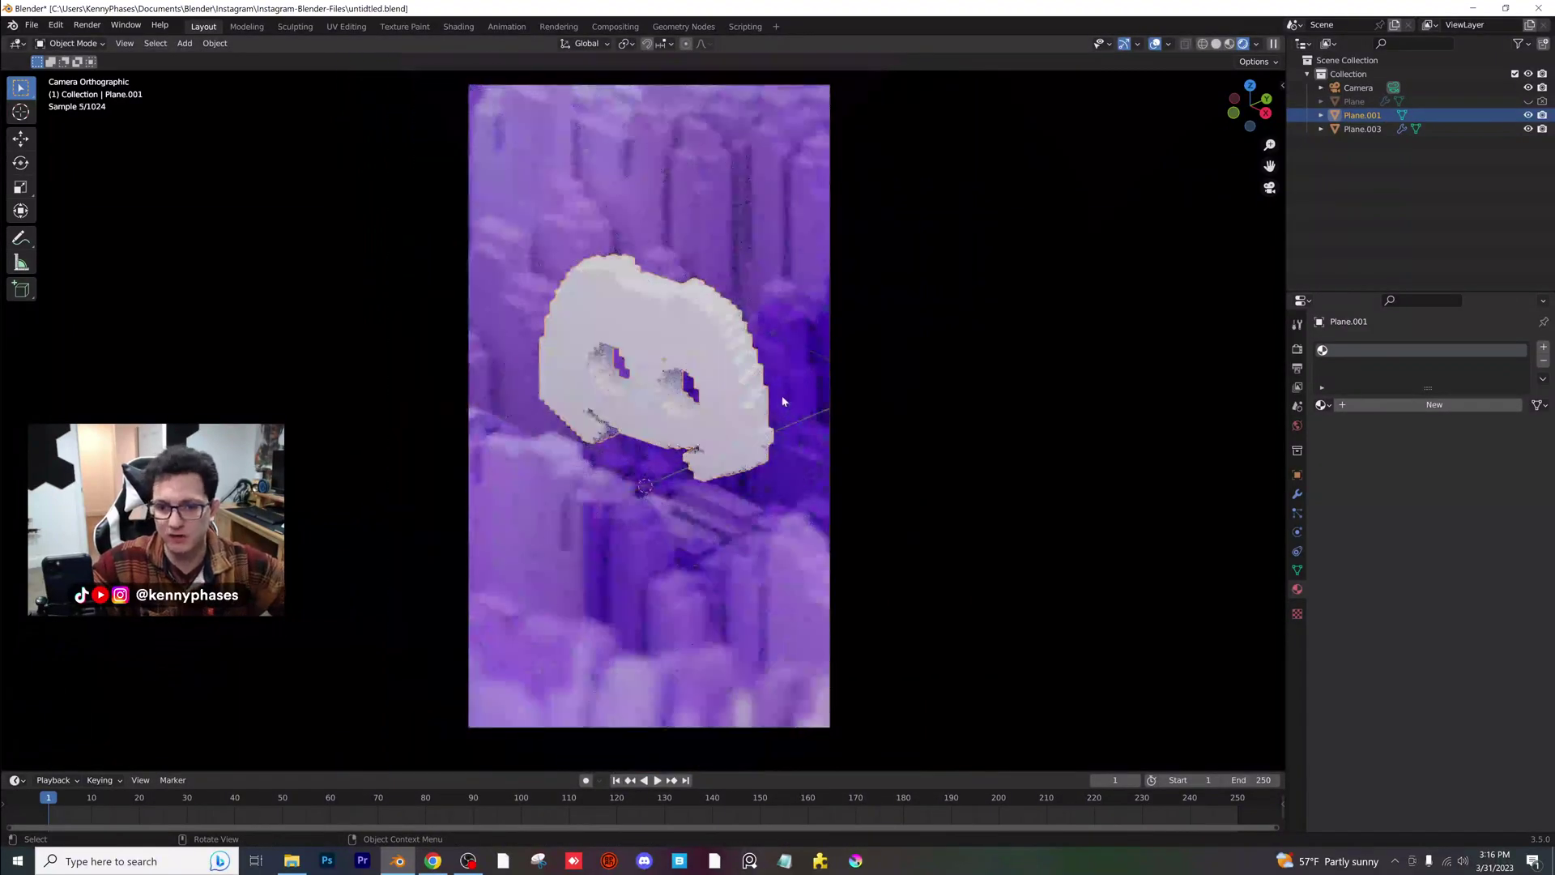
pyautogui.click(1359, 88)
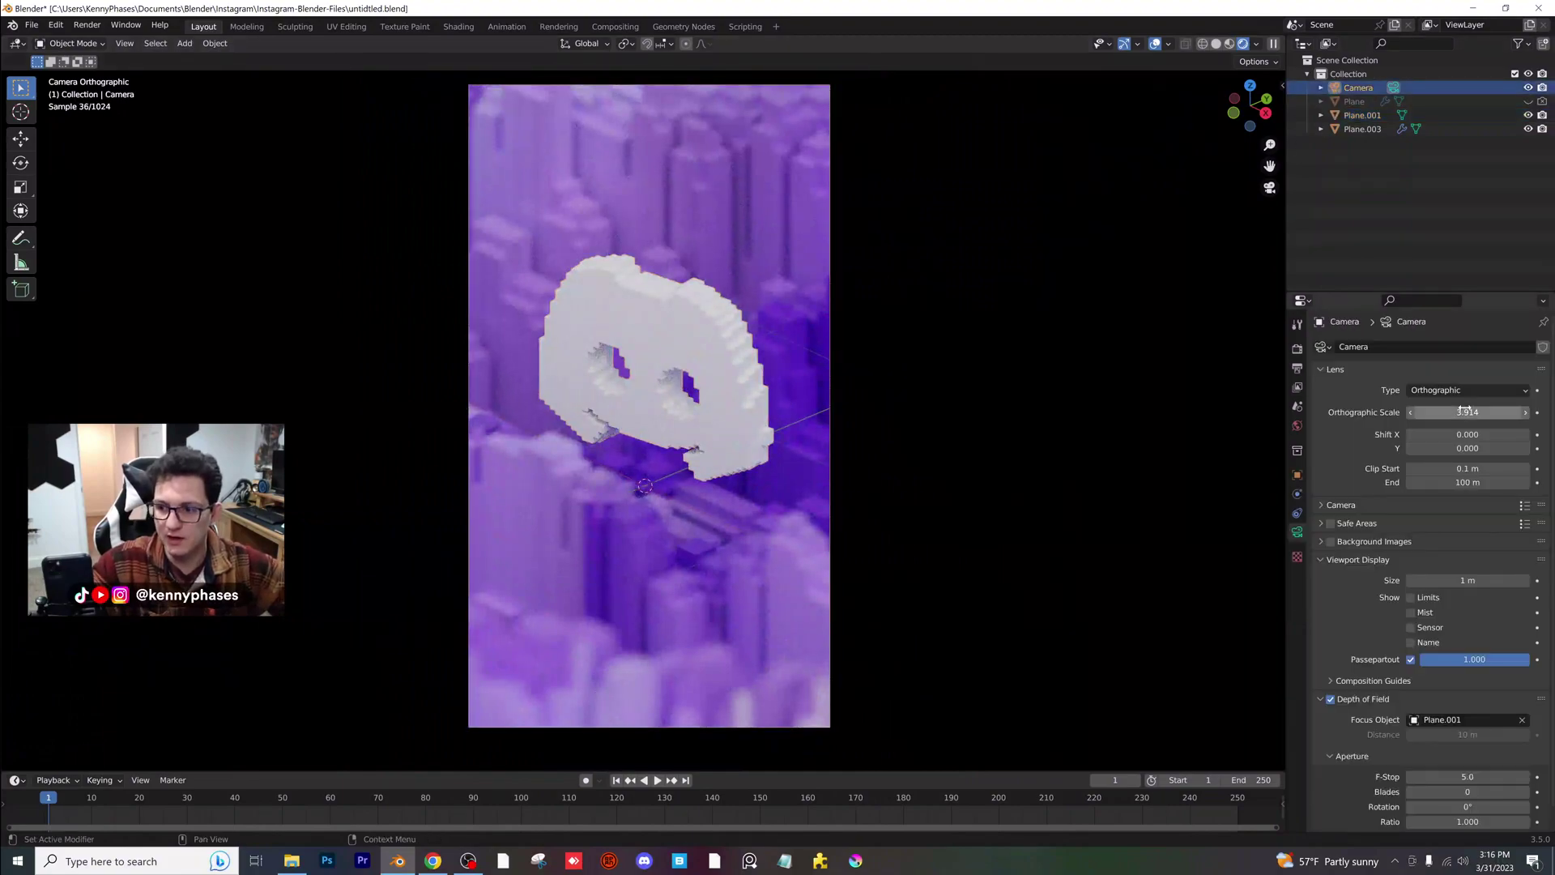
pyautogui.click(1282, 84)
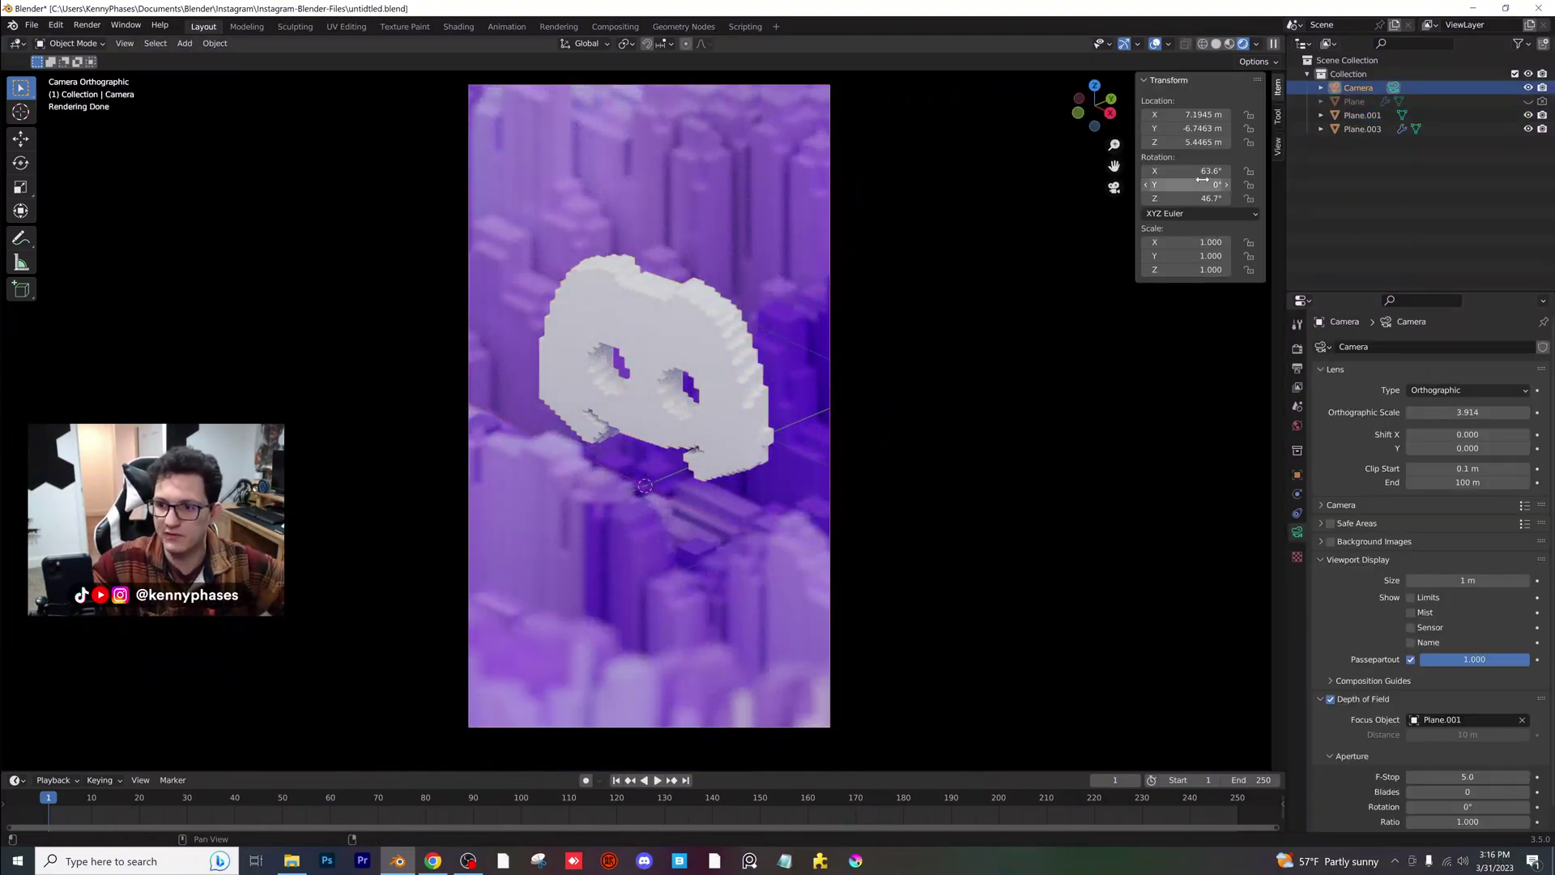
pyautogui.moveTo(1166, 171); pyautogui.dragTo(1105, 170)
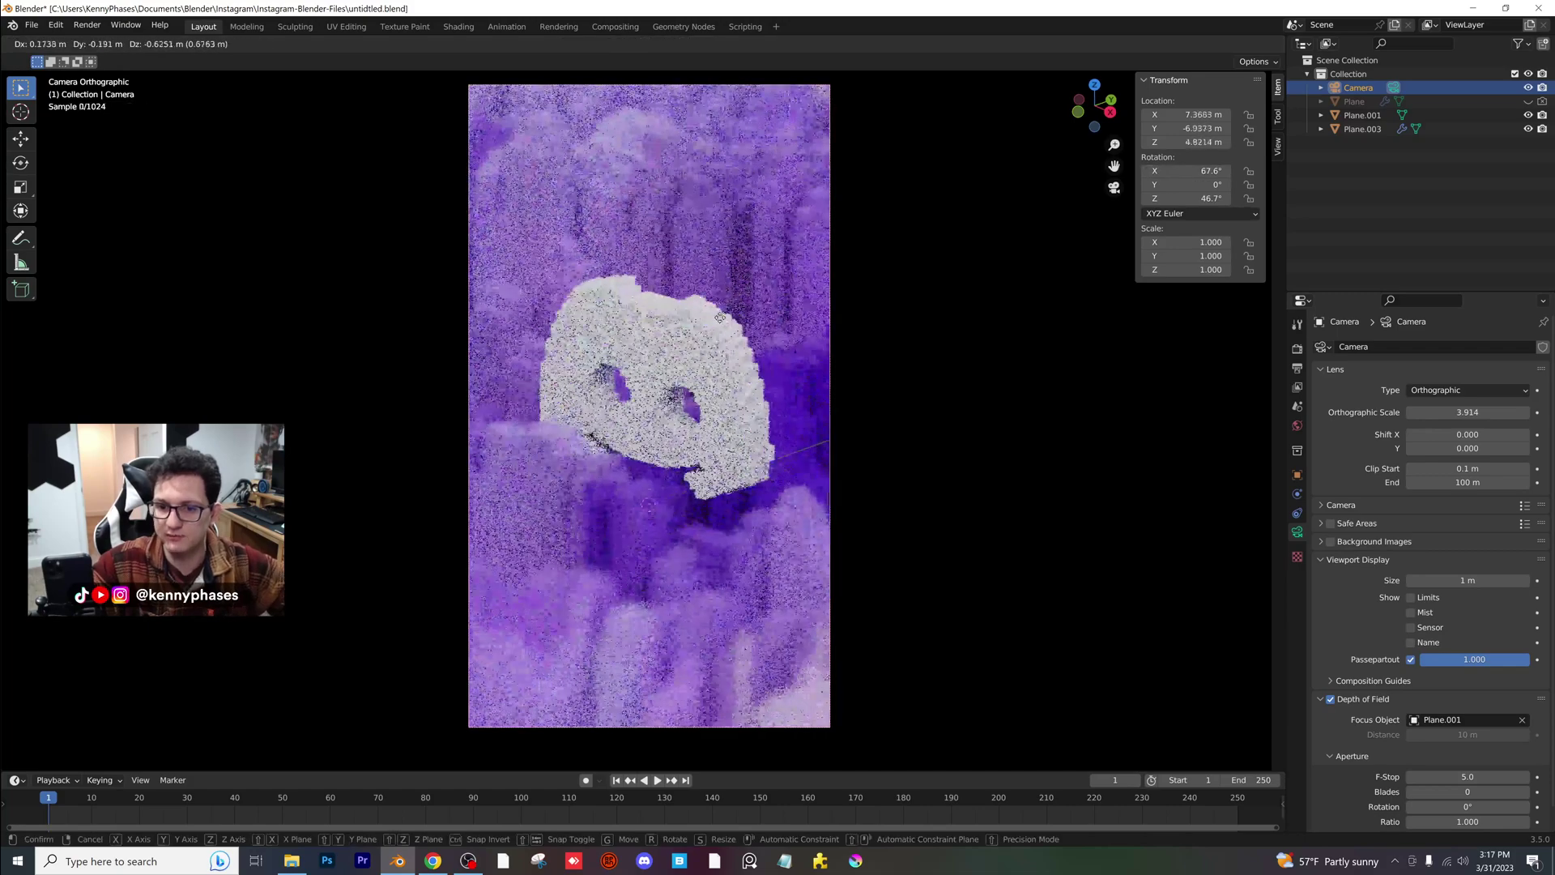
pyautogui.click(787, 252)
# - Set the block terrain's Z rotation to 104° and save the file
pyautogui.moveTo(1199, 198)
pyautogui.mouseDown()
pyautogui.moveTo(1178, 199)
pyautogui.moveTo(1227, 198)
pyautogui.mouseUp()
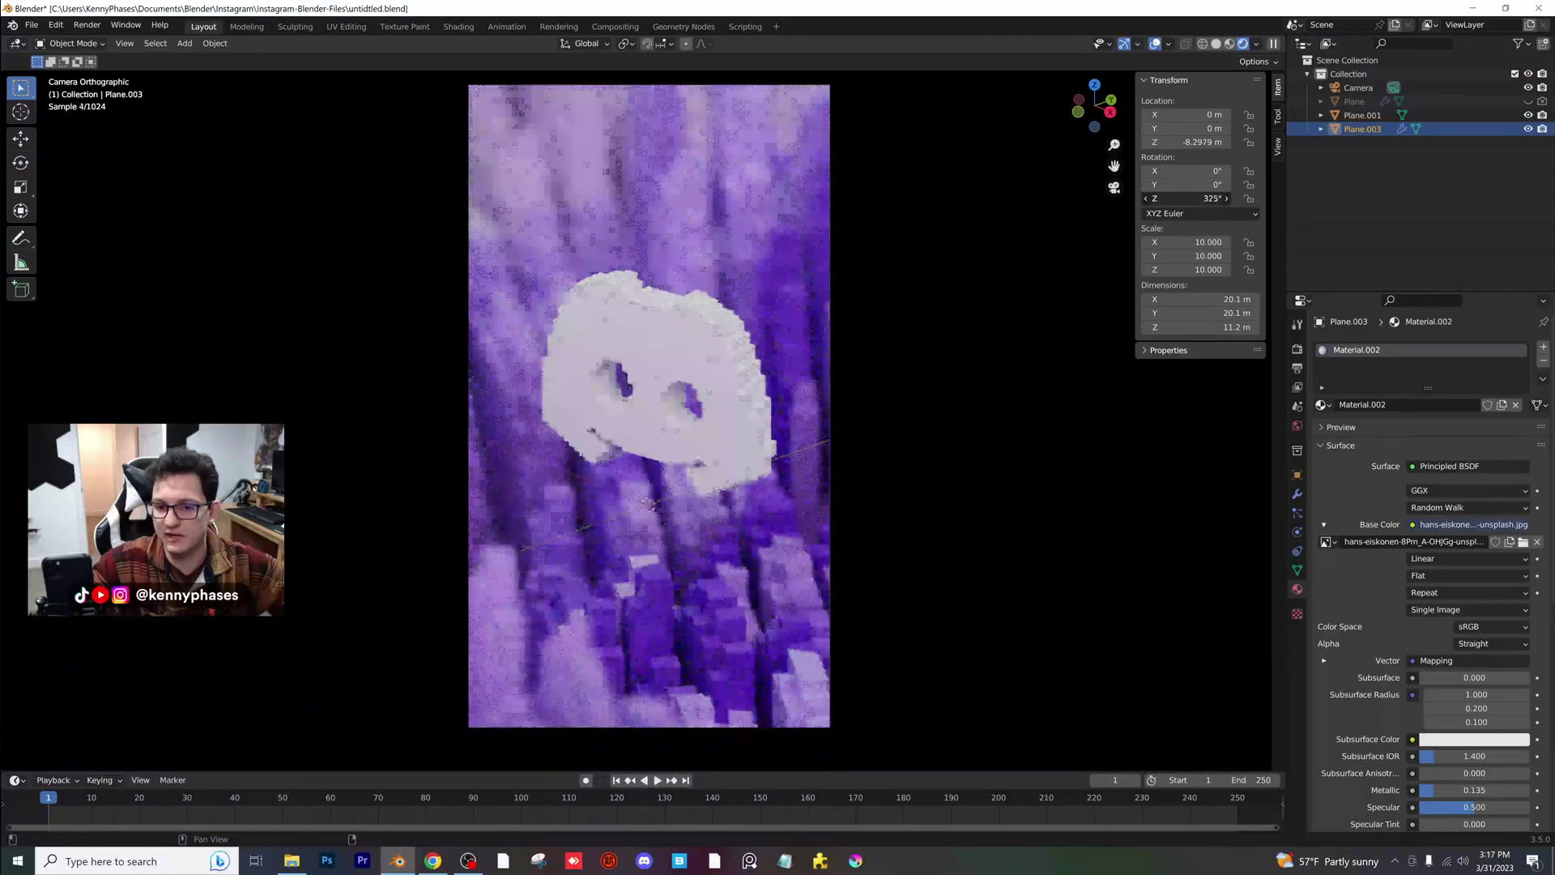
pyautogui.moveTo(1190, 199); pyautogui.dragTo(929, 198)
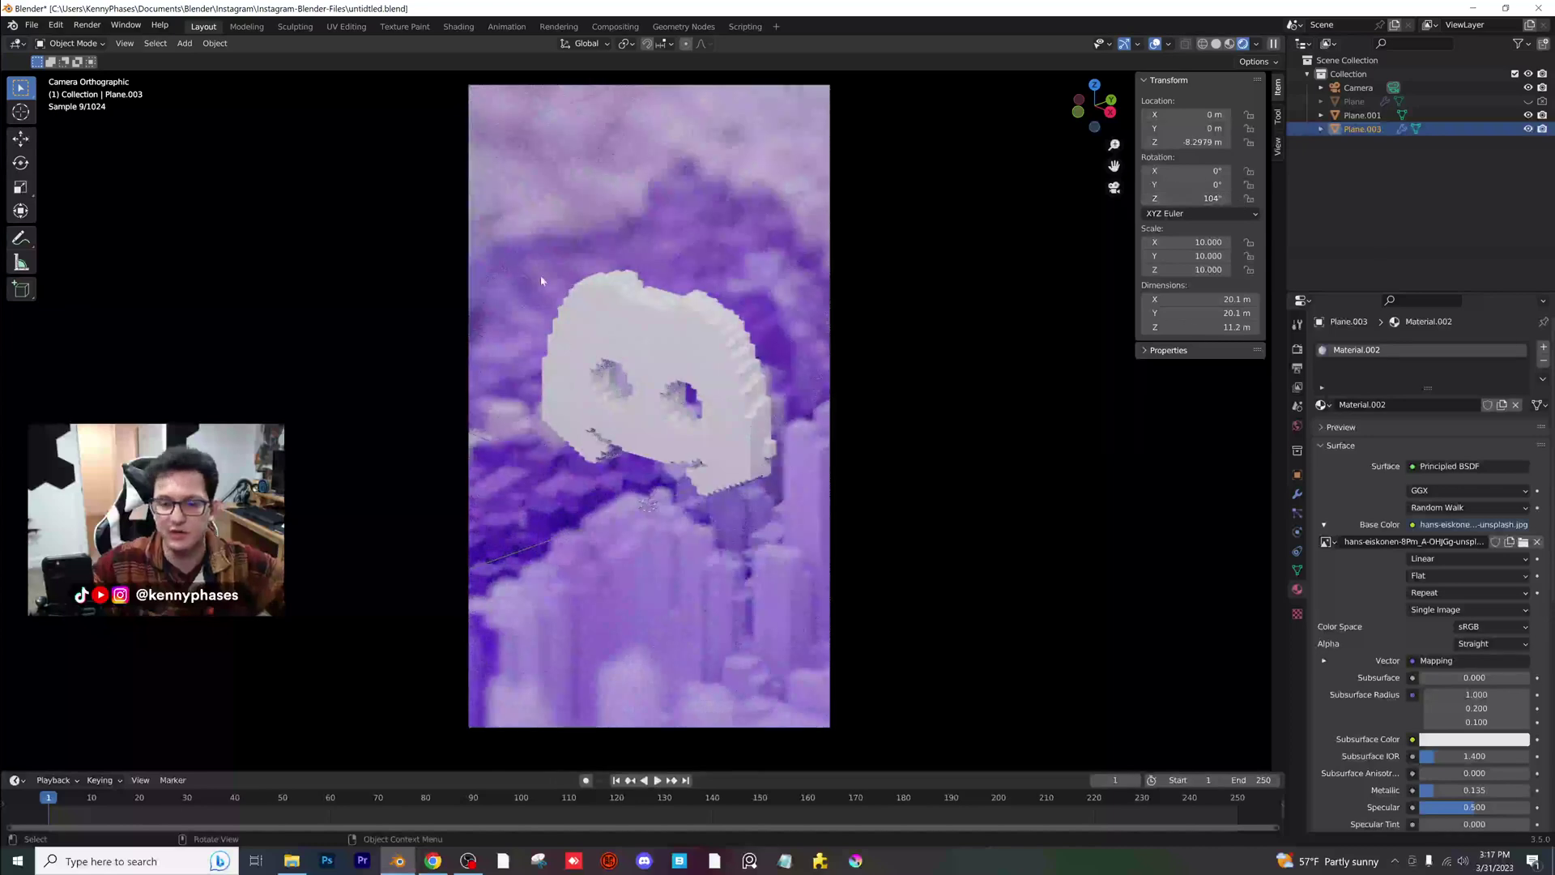
pyautogui.scroll(1, 681, 464)
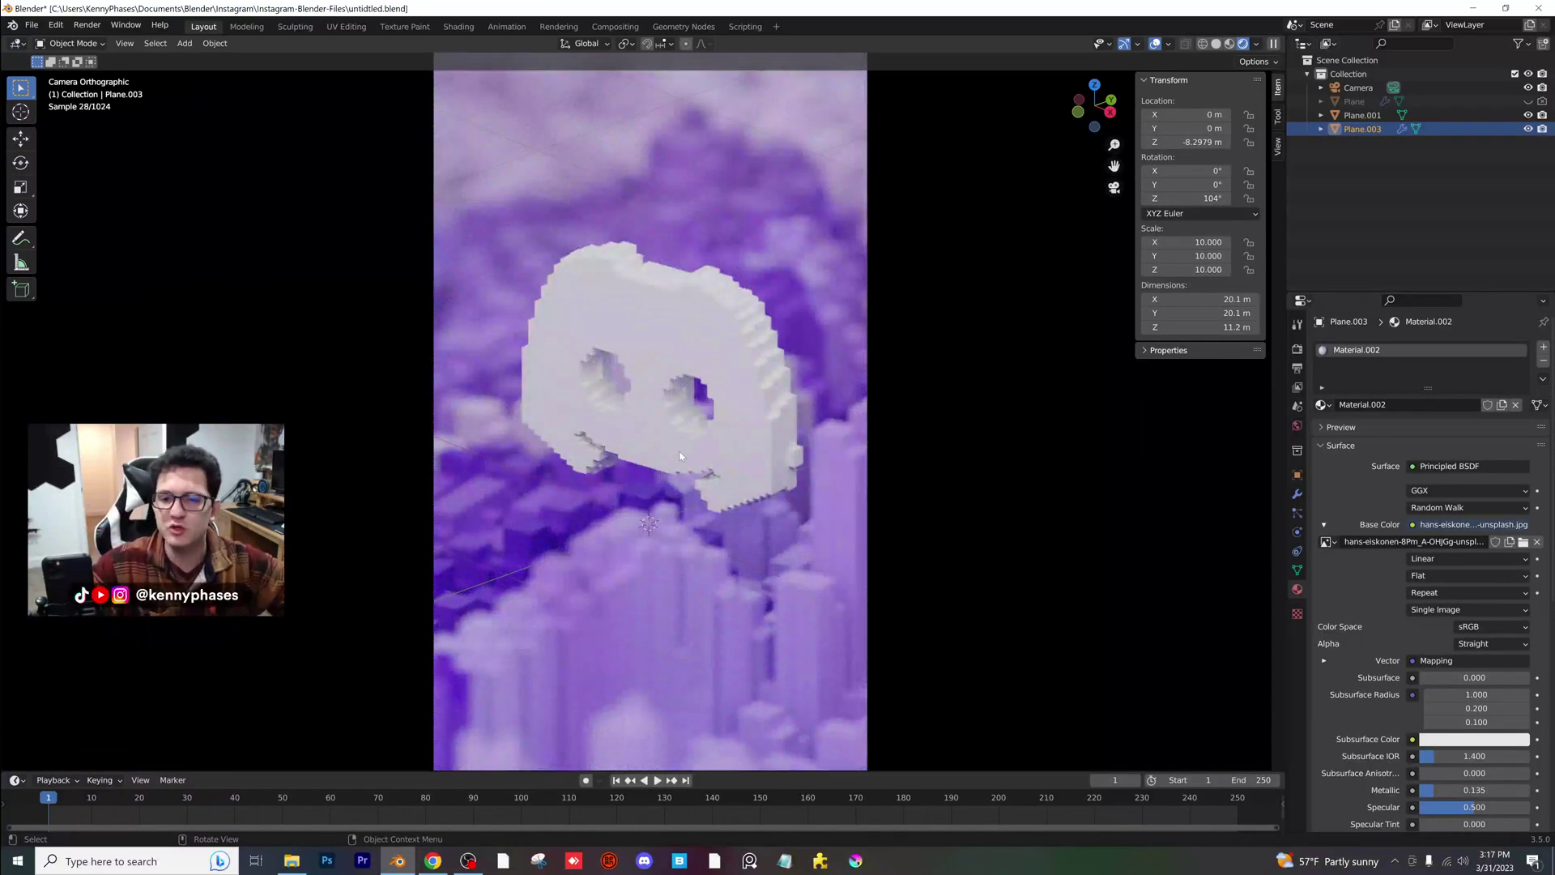
pyautogui.hotkey('ctrl', 's')
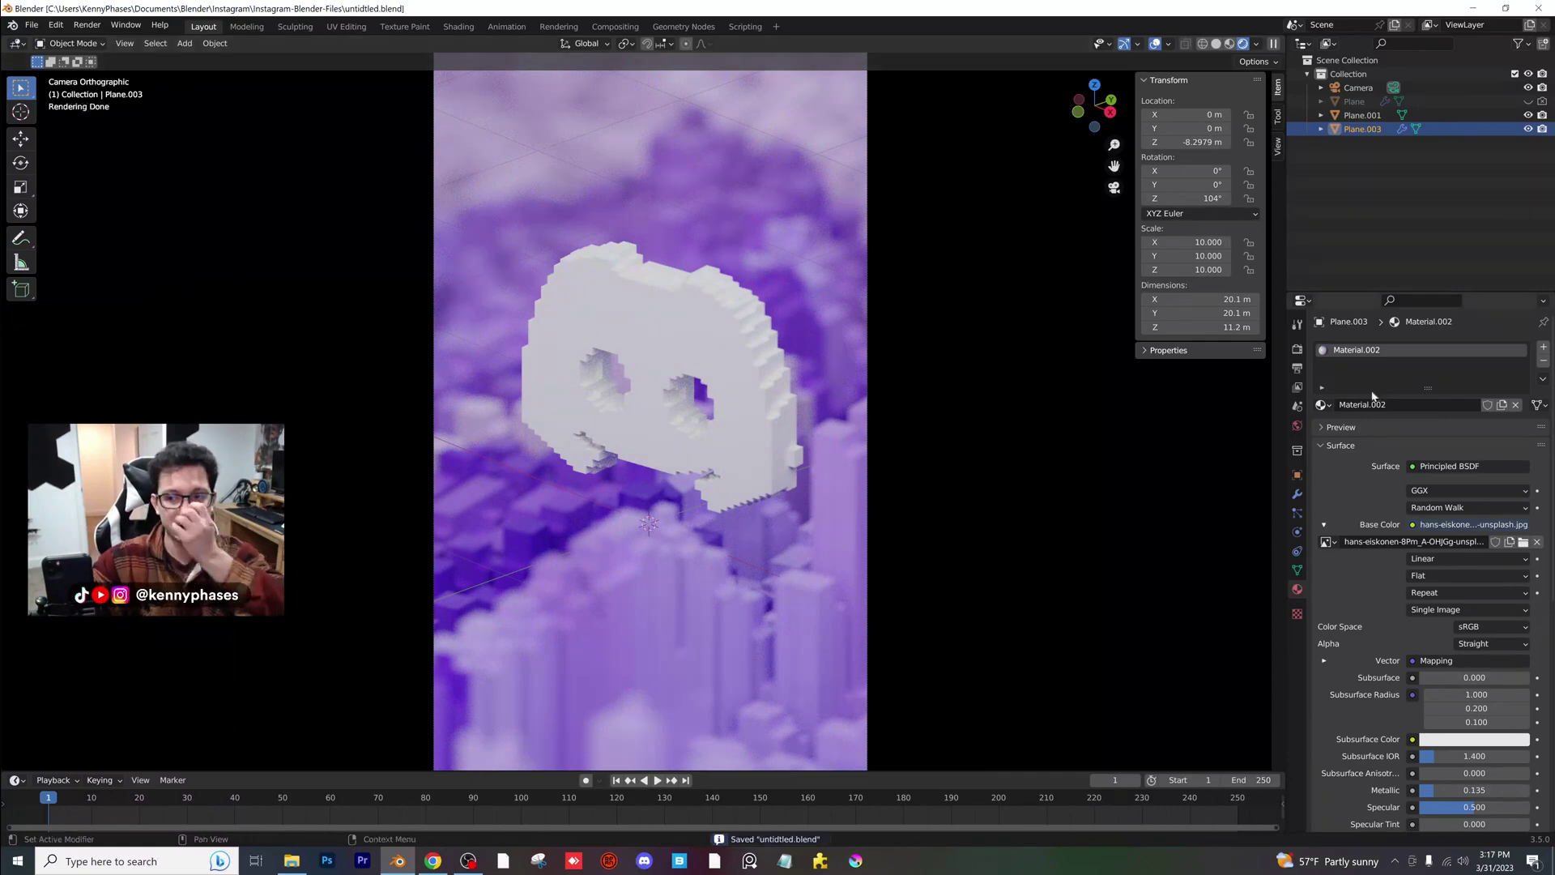
# - Set the scene's color management Look to High Contrast
pyautogui.click(1296, 349)
pyautogui.click(1376, 821)
pyautogui.scroll(-4, 1445, 639)
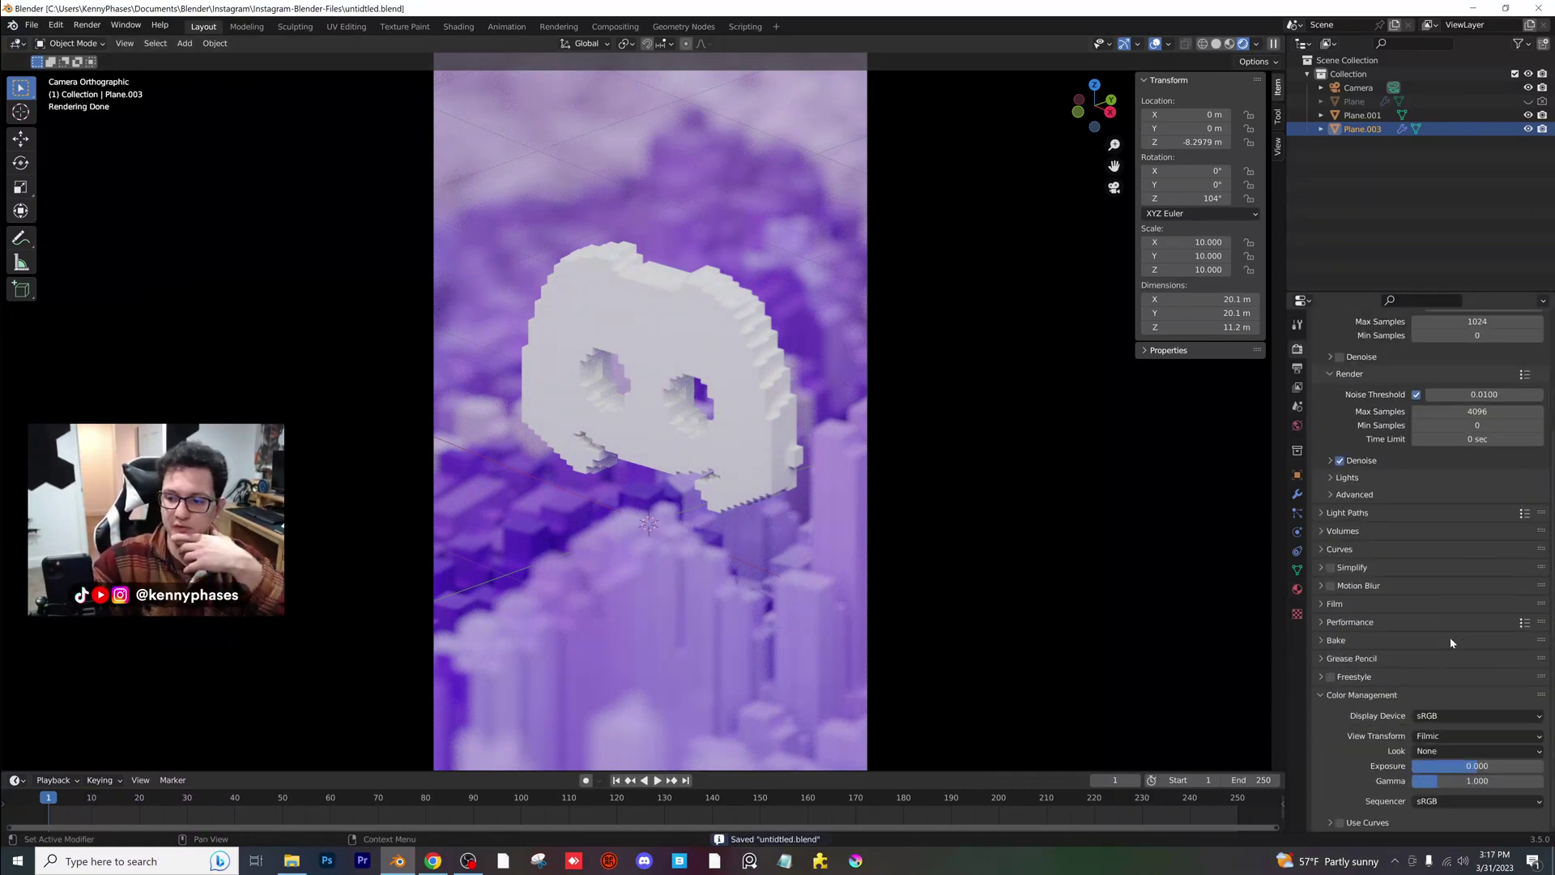
pyautogui.click(1468, 751)
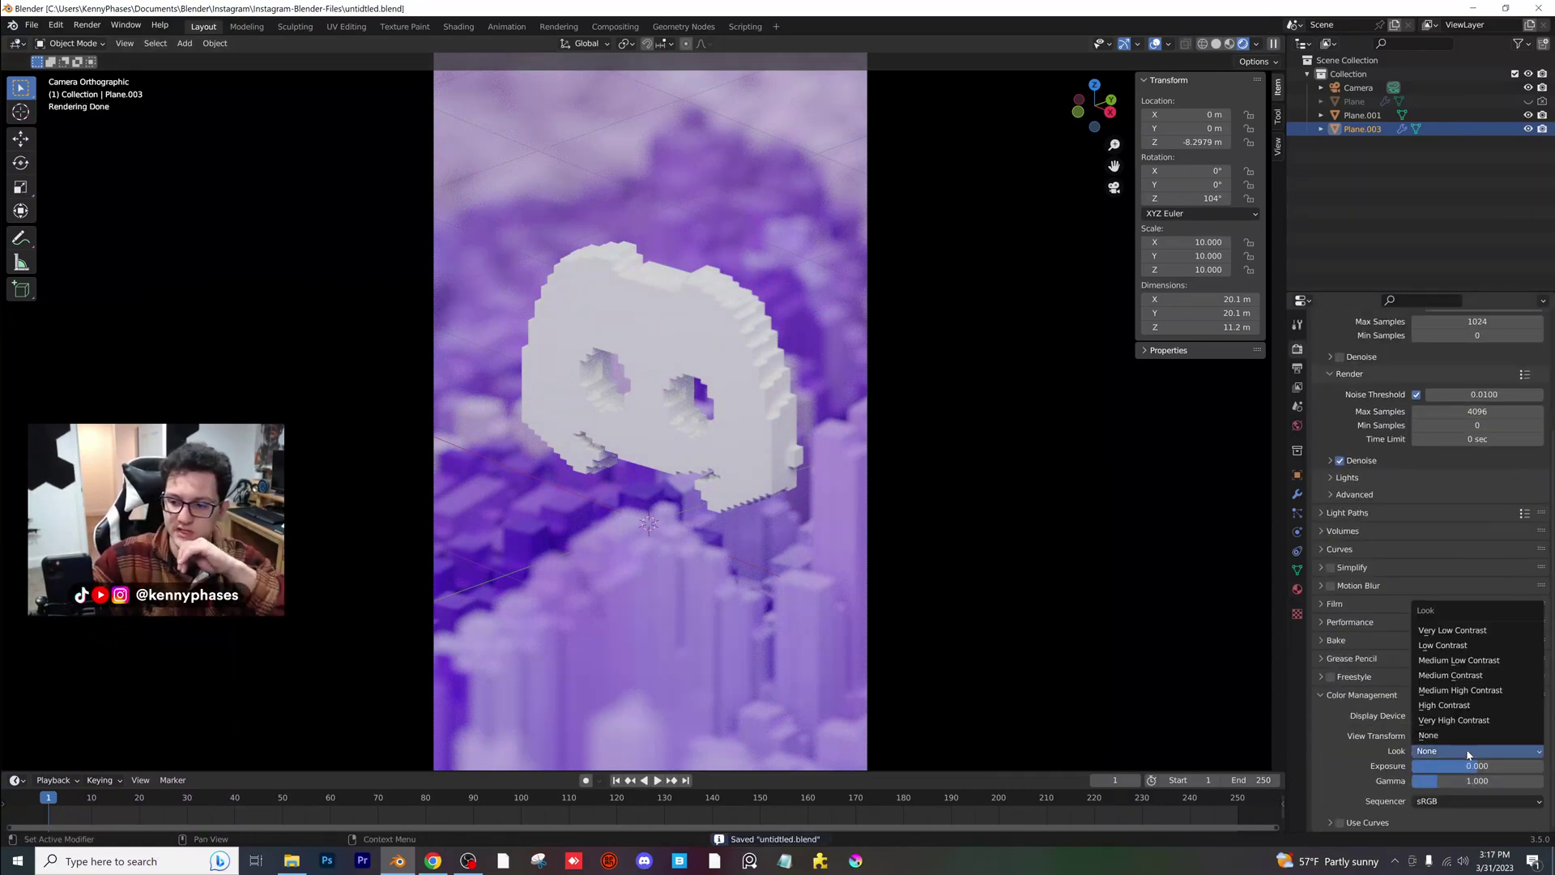
pyautogui.click(1478, 677)
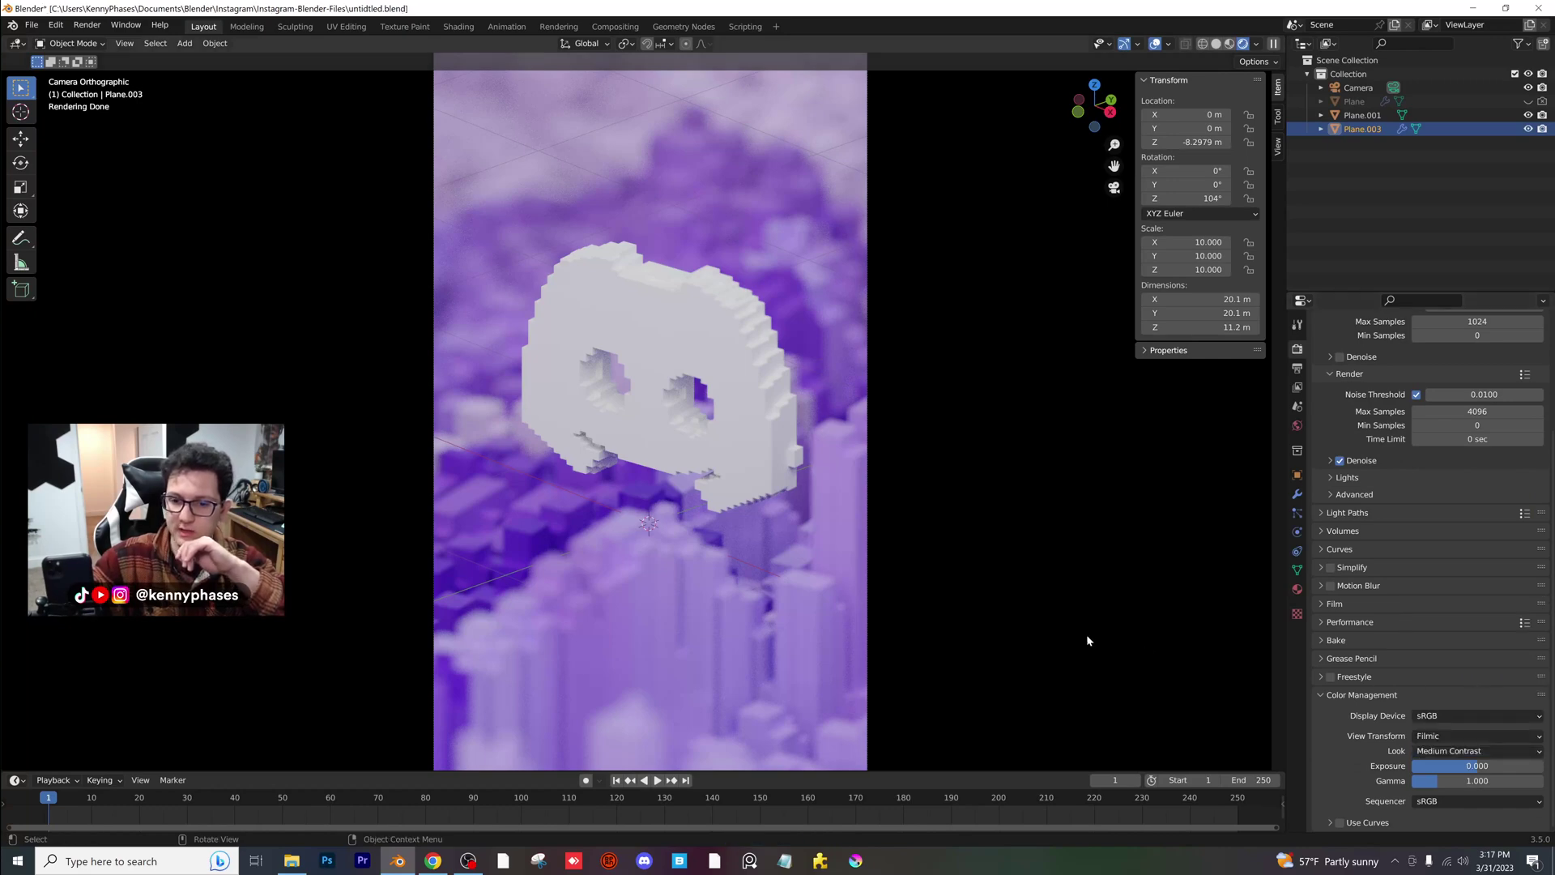
pyautogui.click(1478, 751)
pyautogui.click(1478, 704)
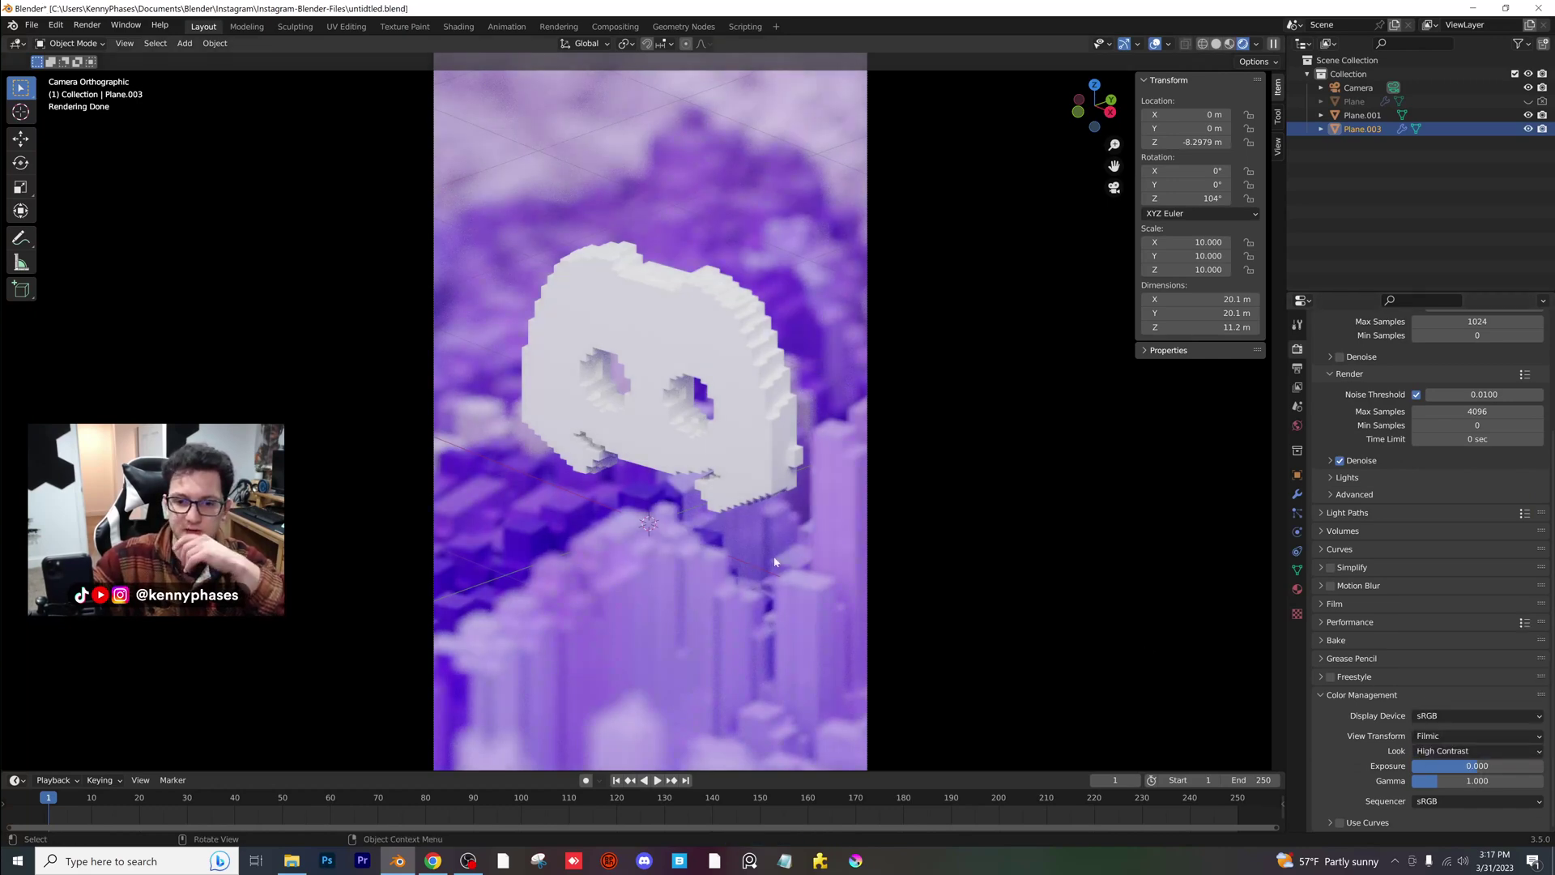
# - Select the Discord logo and scale it uniformly by 0.939
pyautogui.scroll(-2, 788, 517)
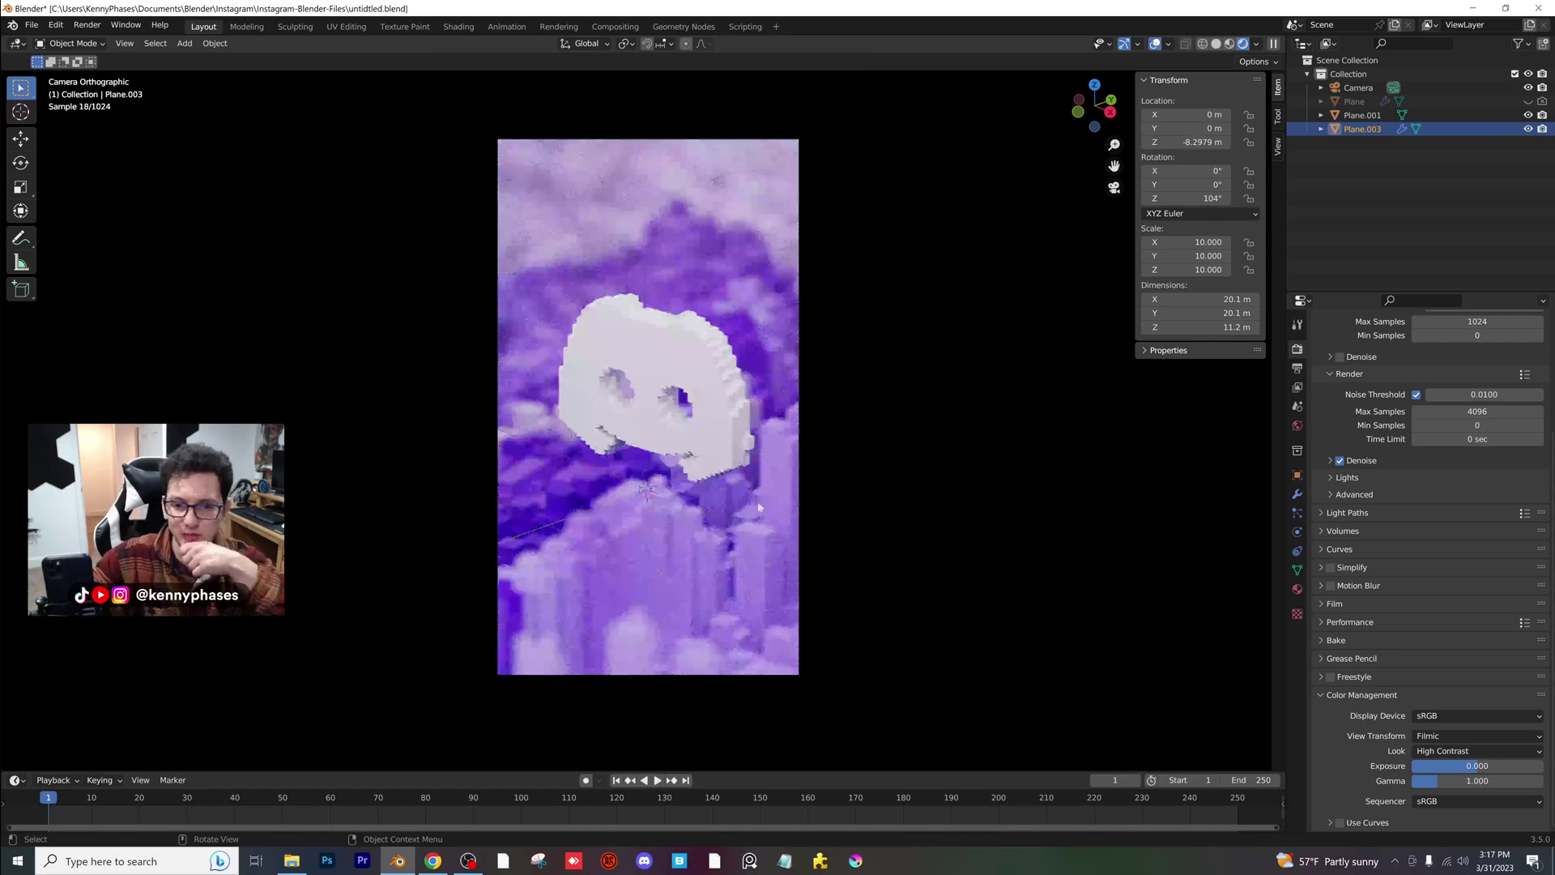
pyautogui.click(731, 394)
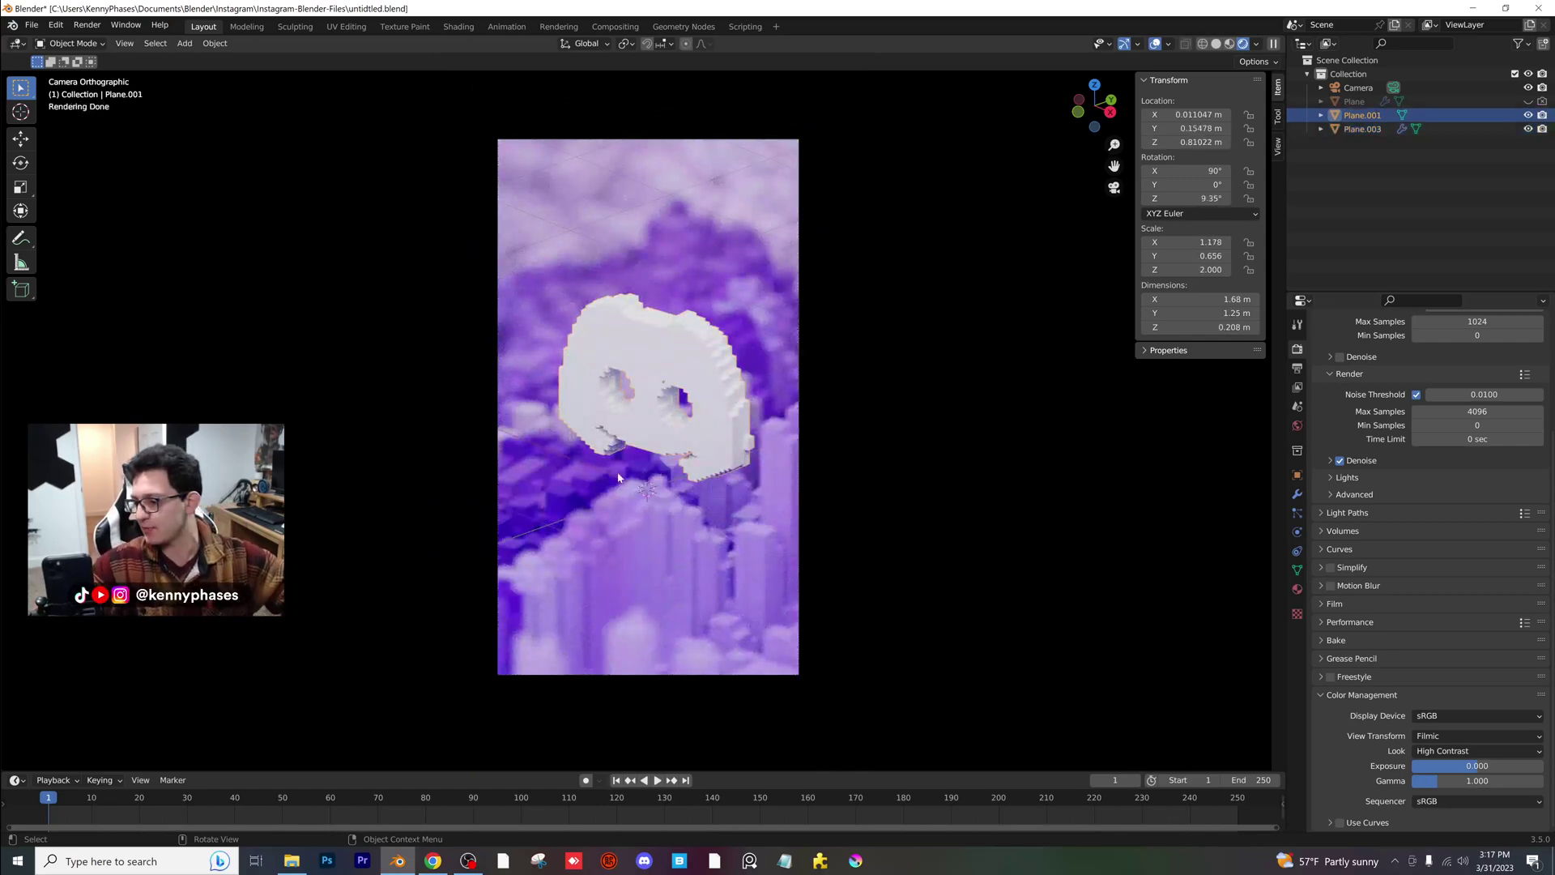
pyautogui.scroll(4, 945, 295)
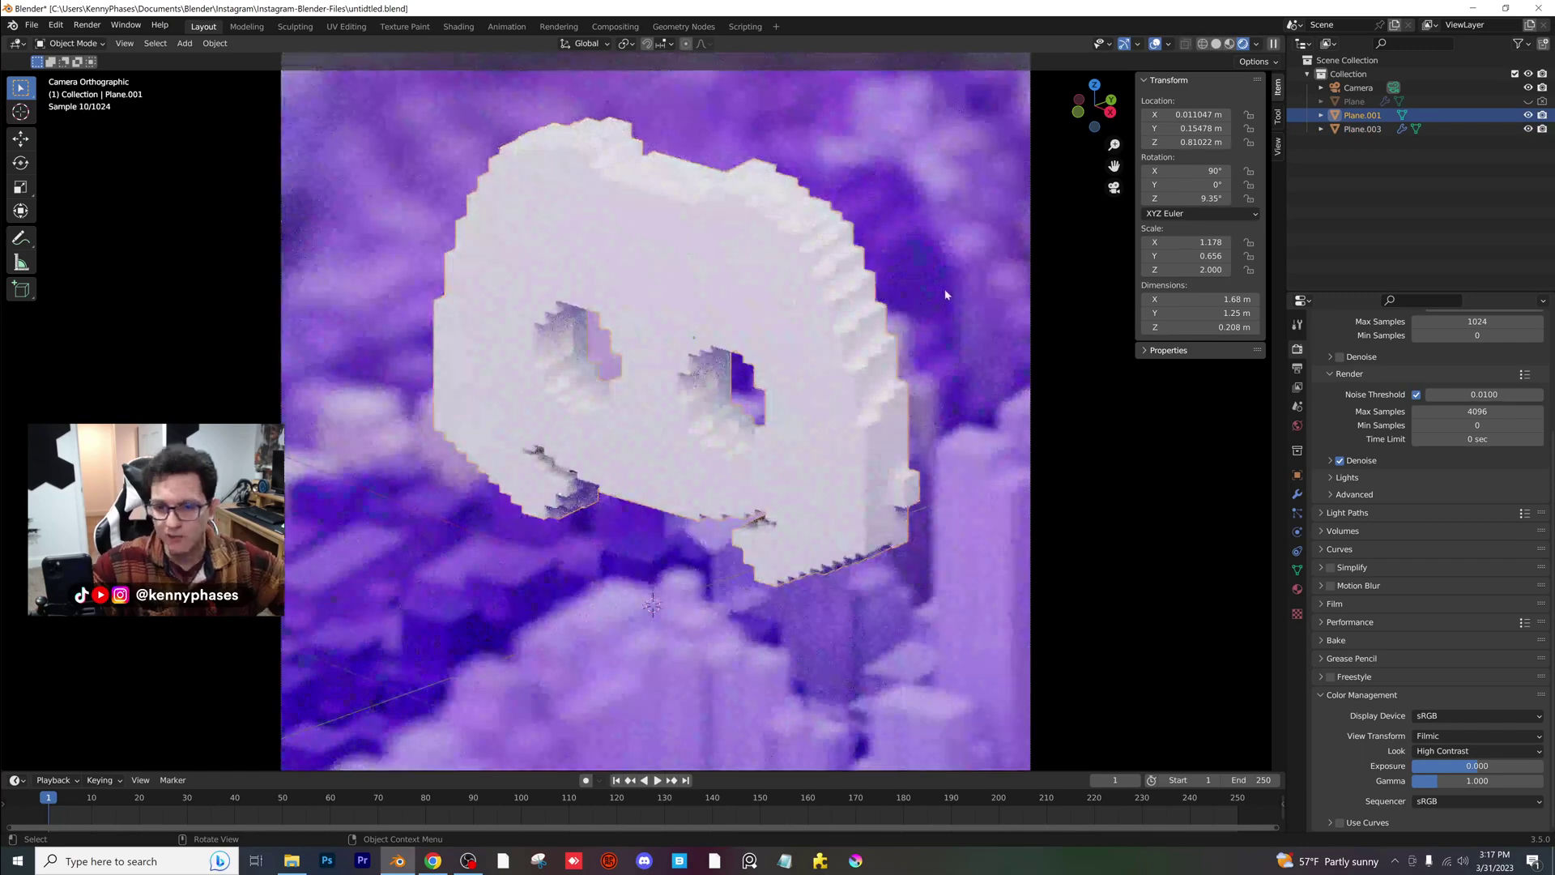
pyautogui.press('s')
pyautogui.click(931, 298)
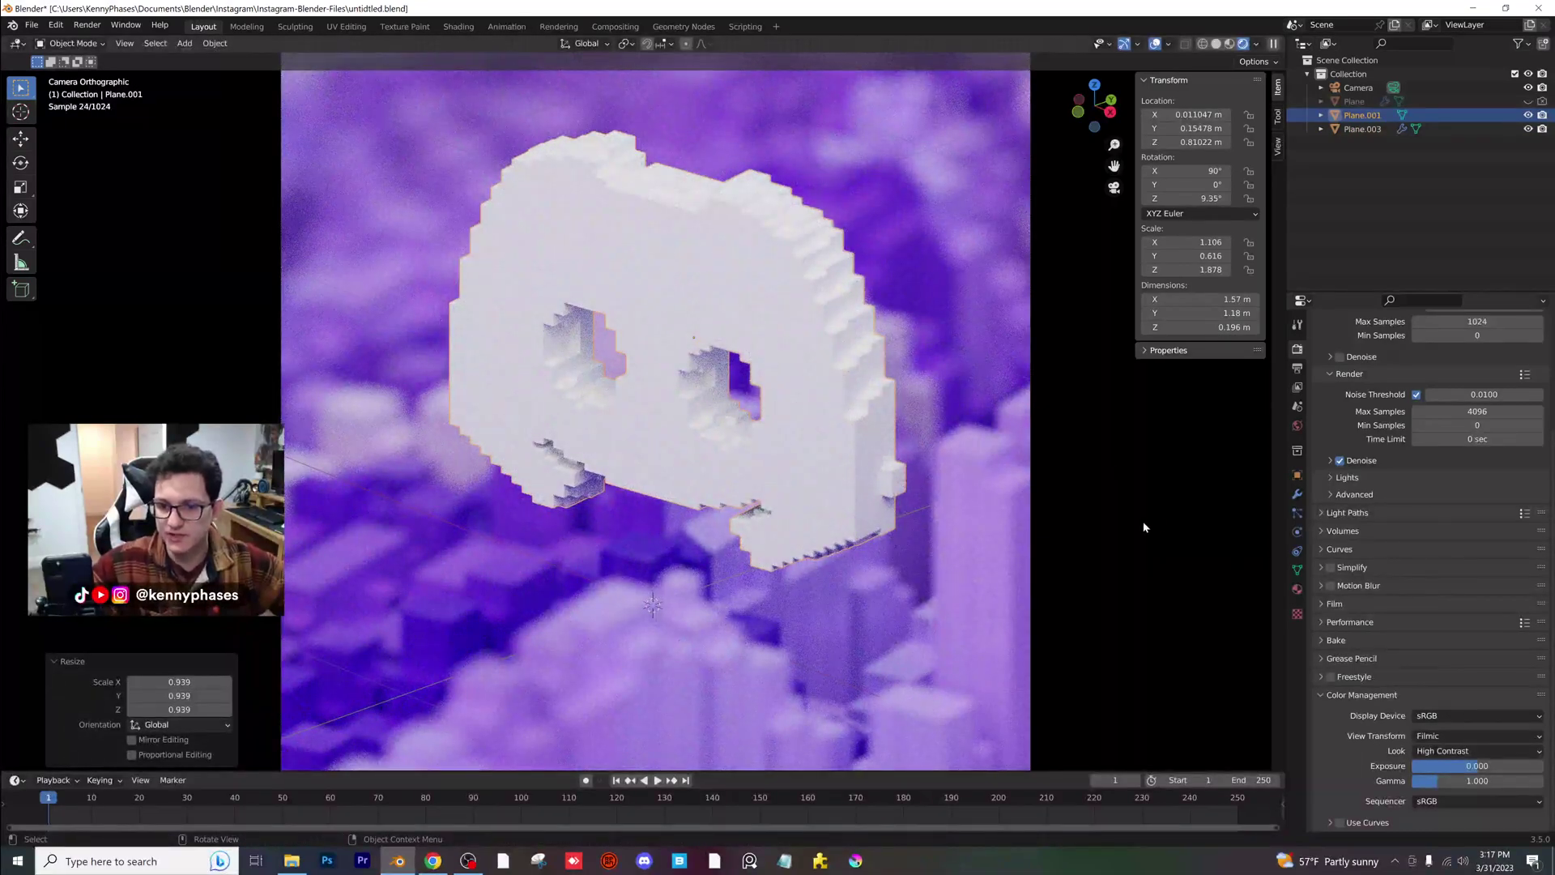
# - Create a new material on the Discord logo and set its Roughness to 1.000
pyautogui.click(1296, 590)
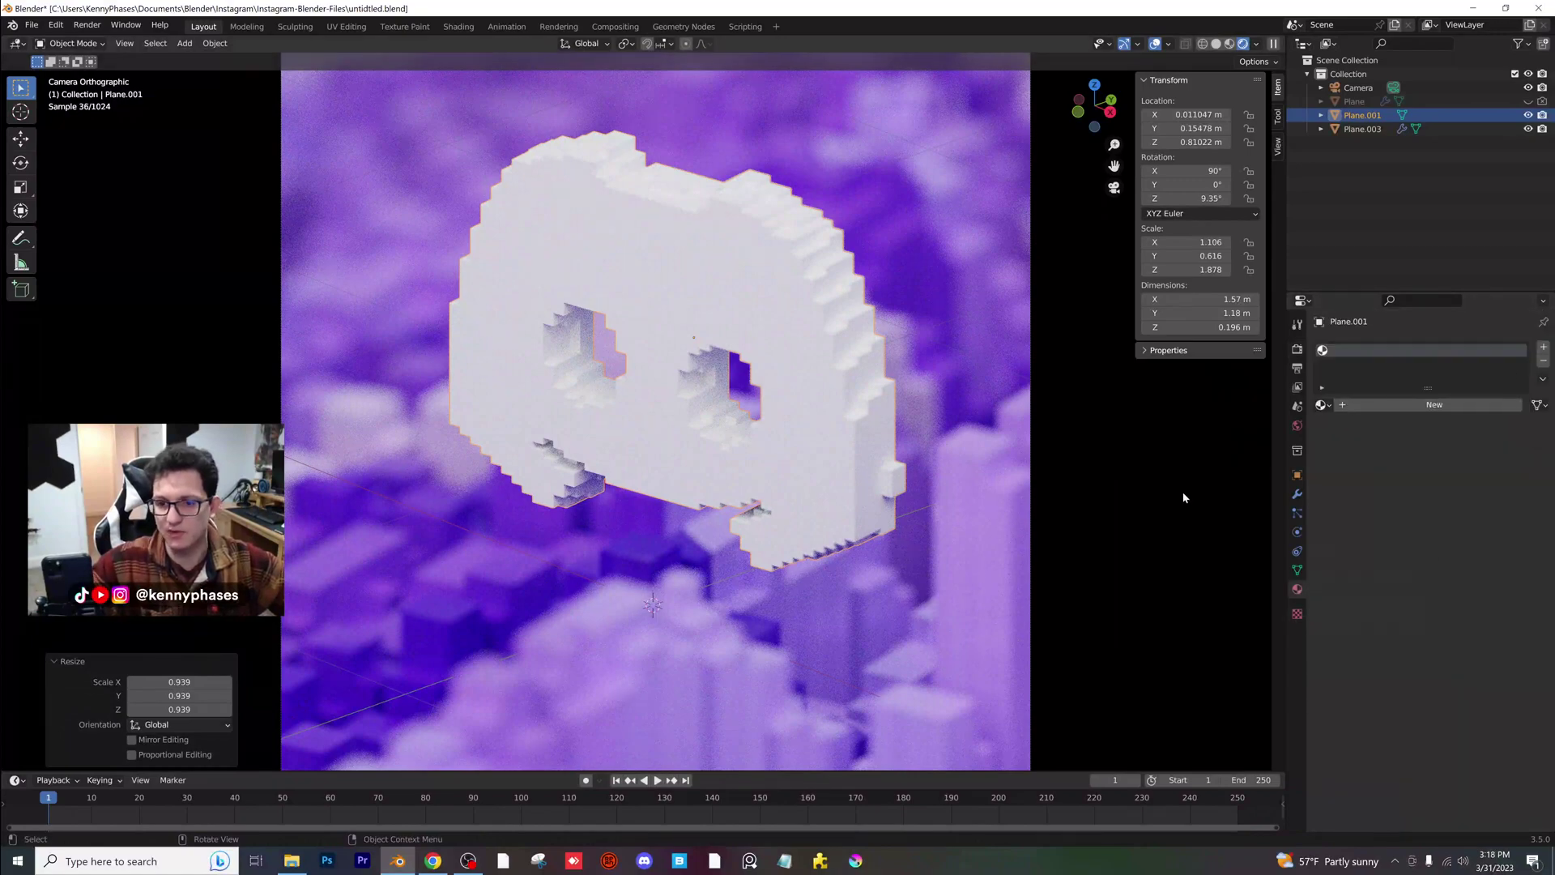
pyautogui.click(1404, 405)
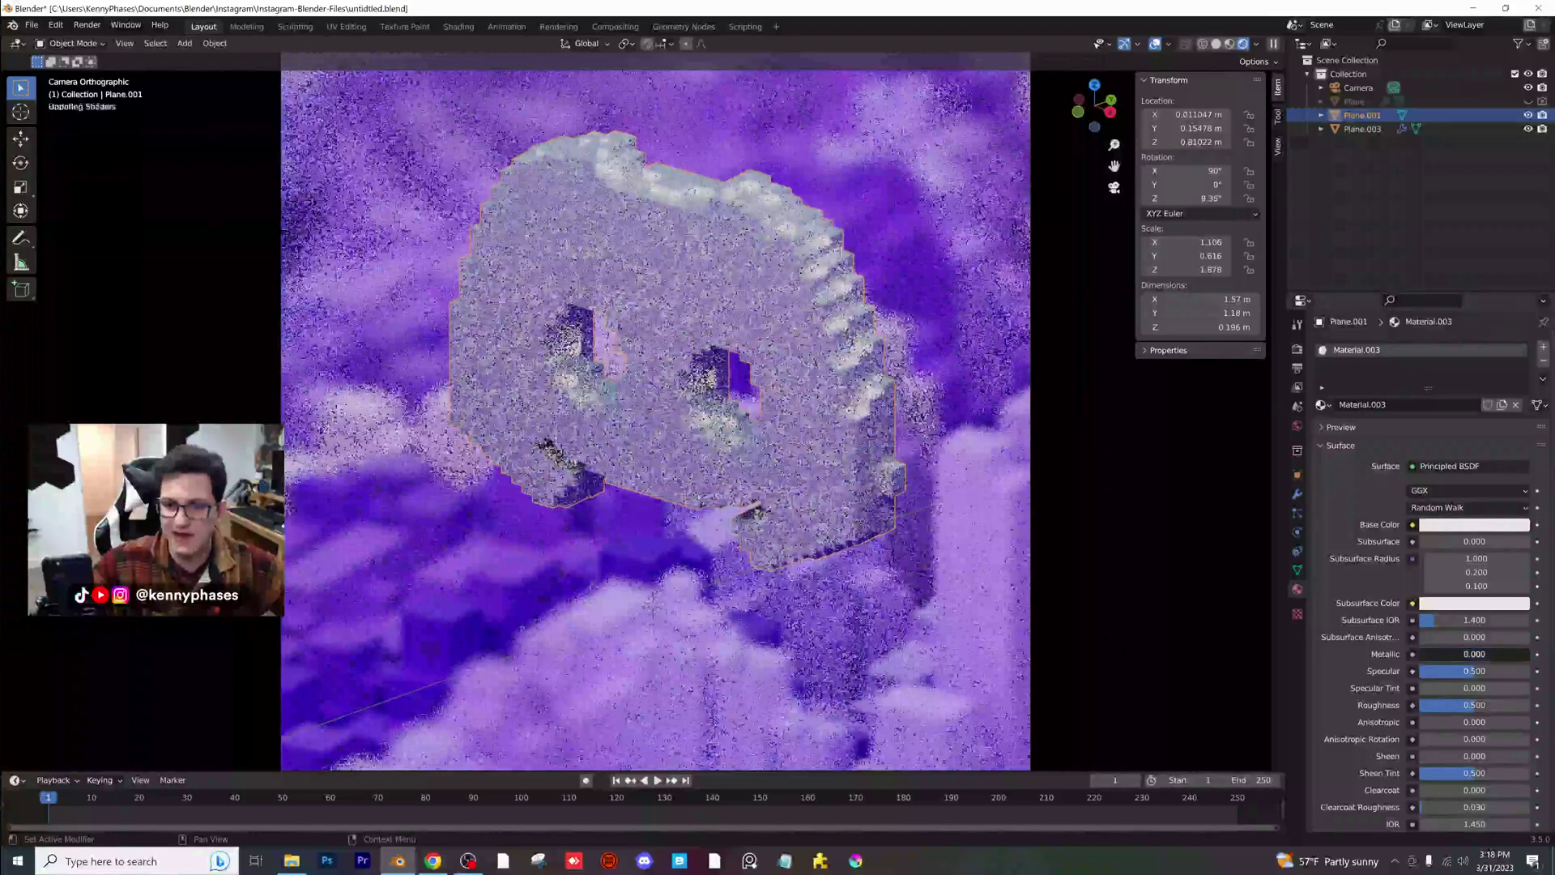
pyautogui.hotkey('ctrl', 'z')
pyautogui.moveTo(1474, 705)
pyautogui.mouseDown()
pyautogui.moveTo(1425, 704)
pyautogui.moveTo(1494, 713)
pyautogui.mouseUp()
# - Try a Glossy BSDF surface with 0.000 Roughness on the logo material and undo both changes
pyautogui.click(1450, 466)
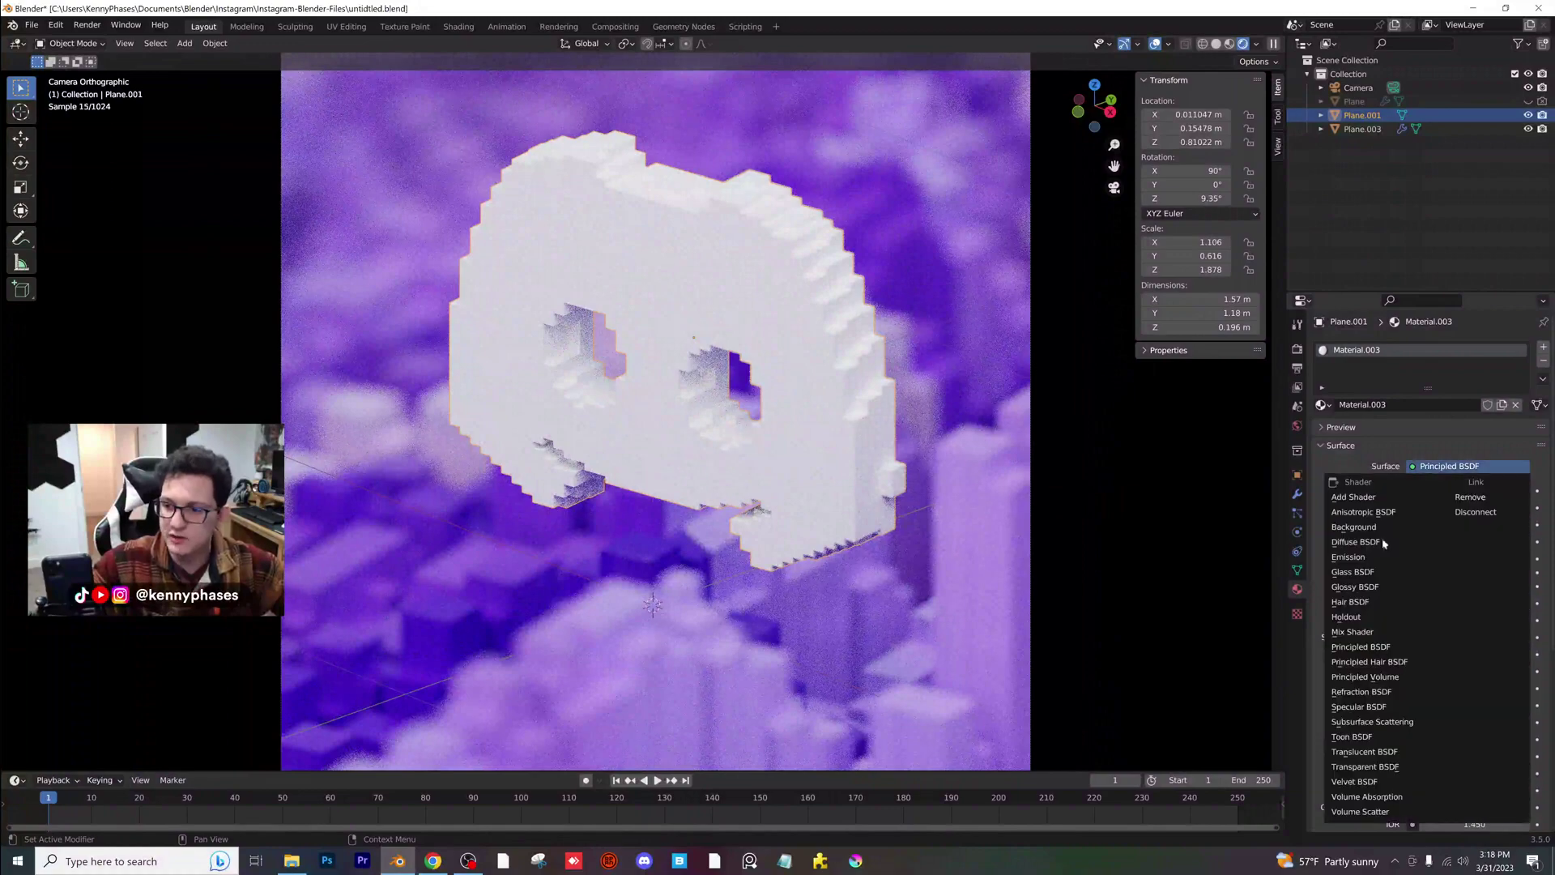
pyautogui.click(1389, 589)
pyautogui.moveTo(1474, 524); pyautogui.dragTo(1409, 524)
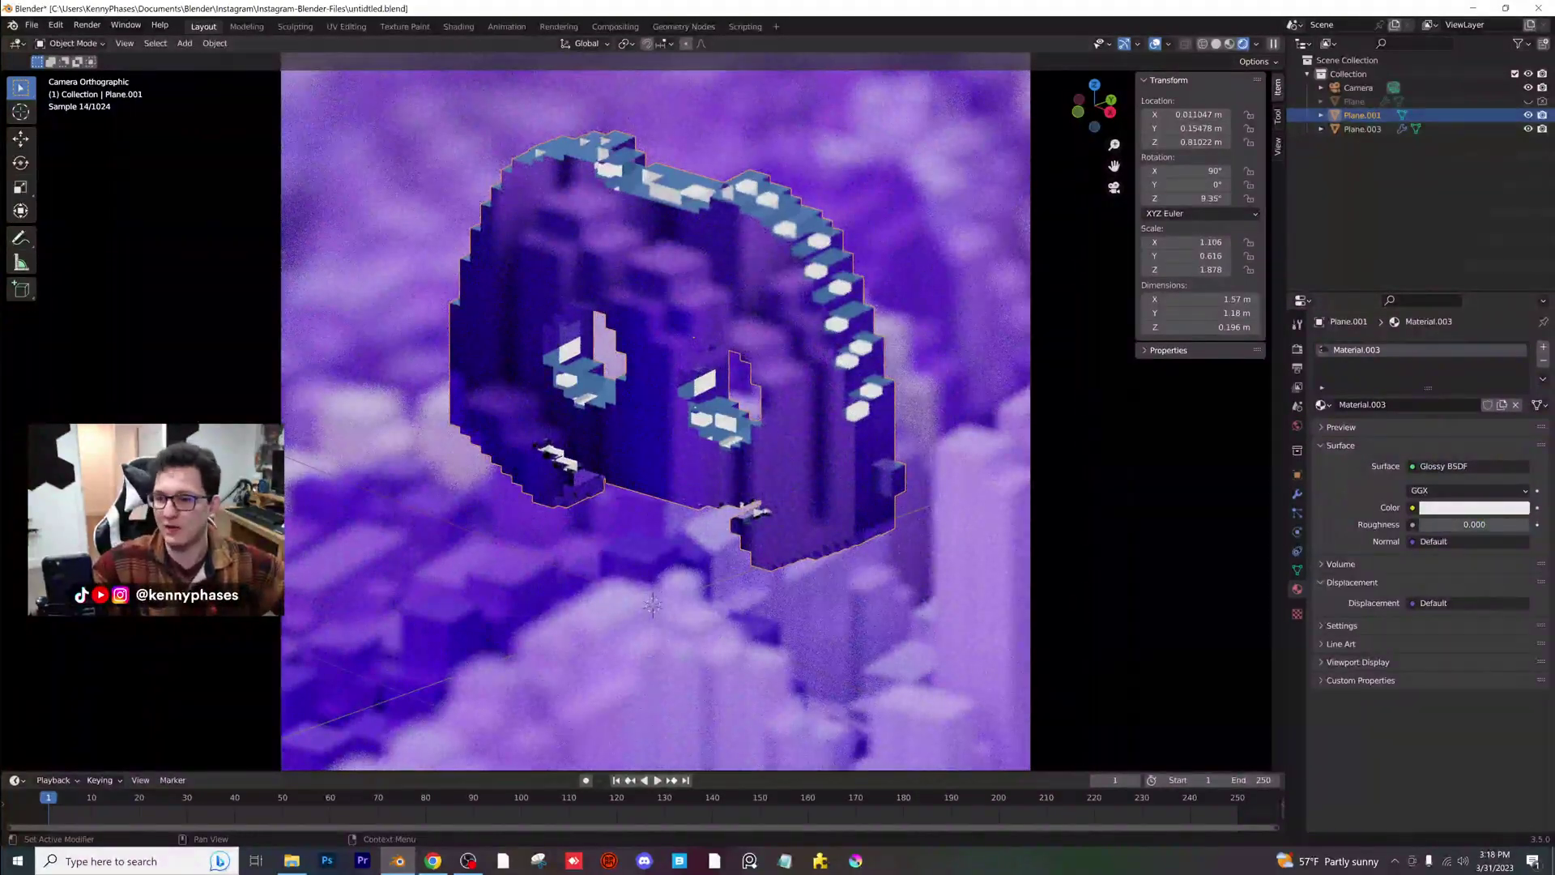
pyautogui.hotkey('ctrl', 'z')
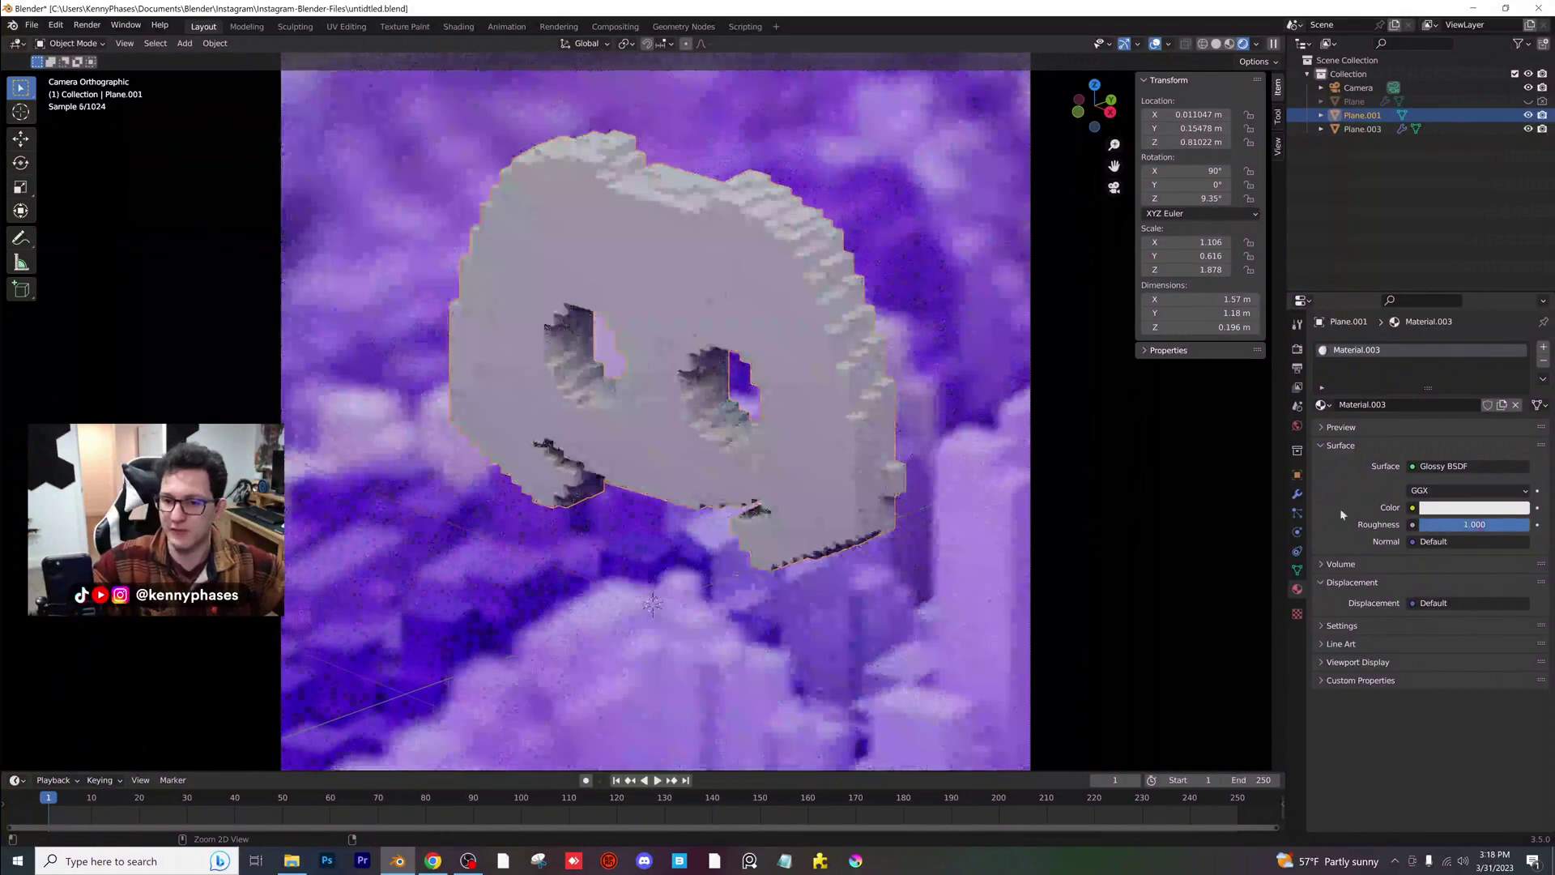
pyautogui.hotkey('ctrl', 'z')
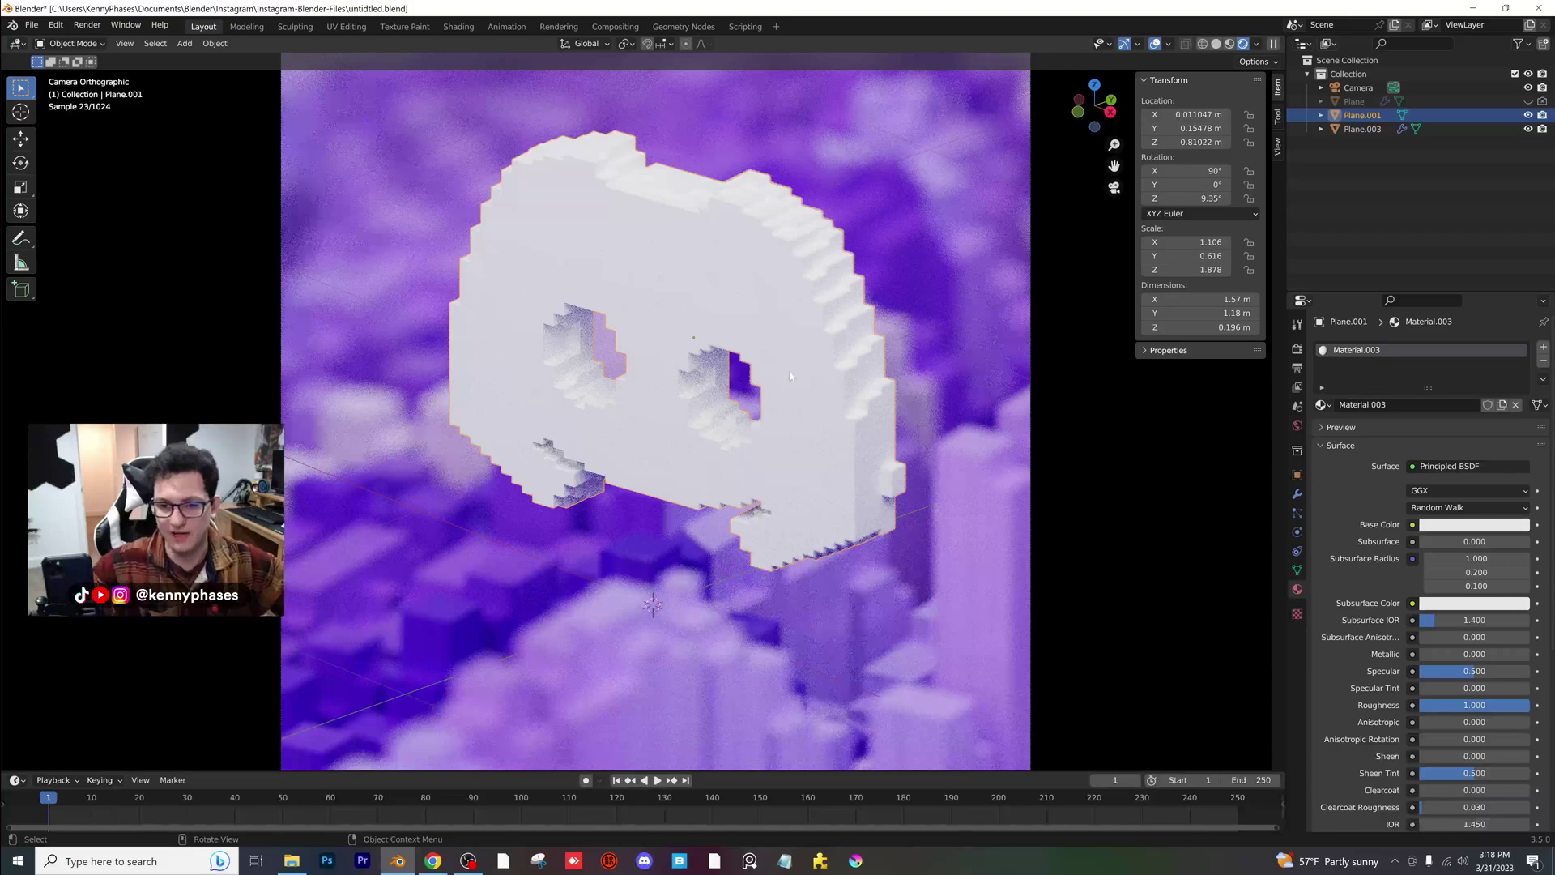
# - Move the camera 0.051812 m along view X and 0.14063 m along view Y to reframe the logo
pyautogui.click(1298, 494)
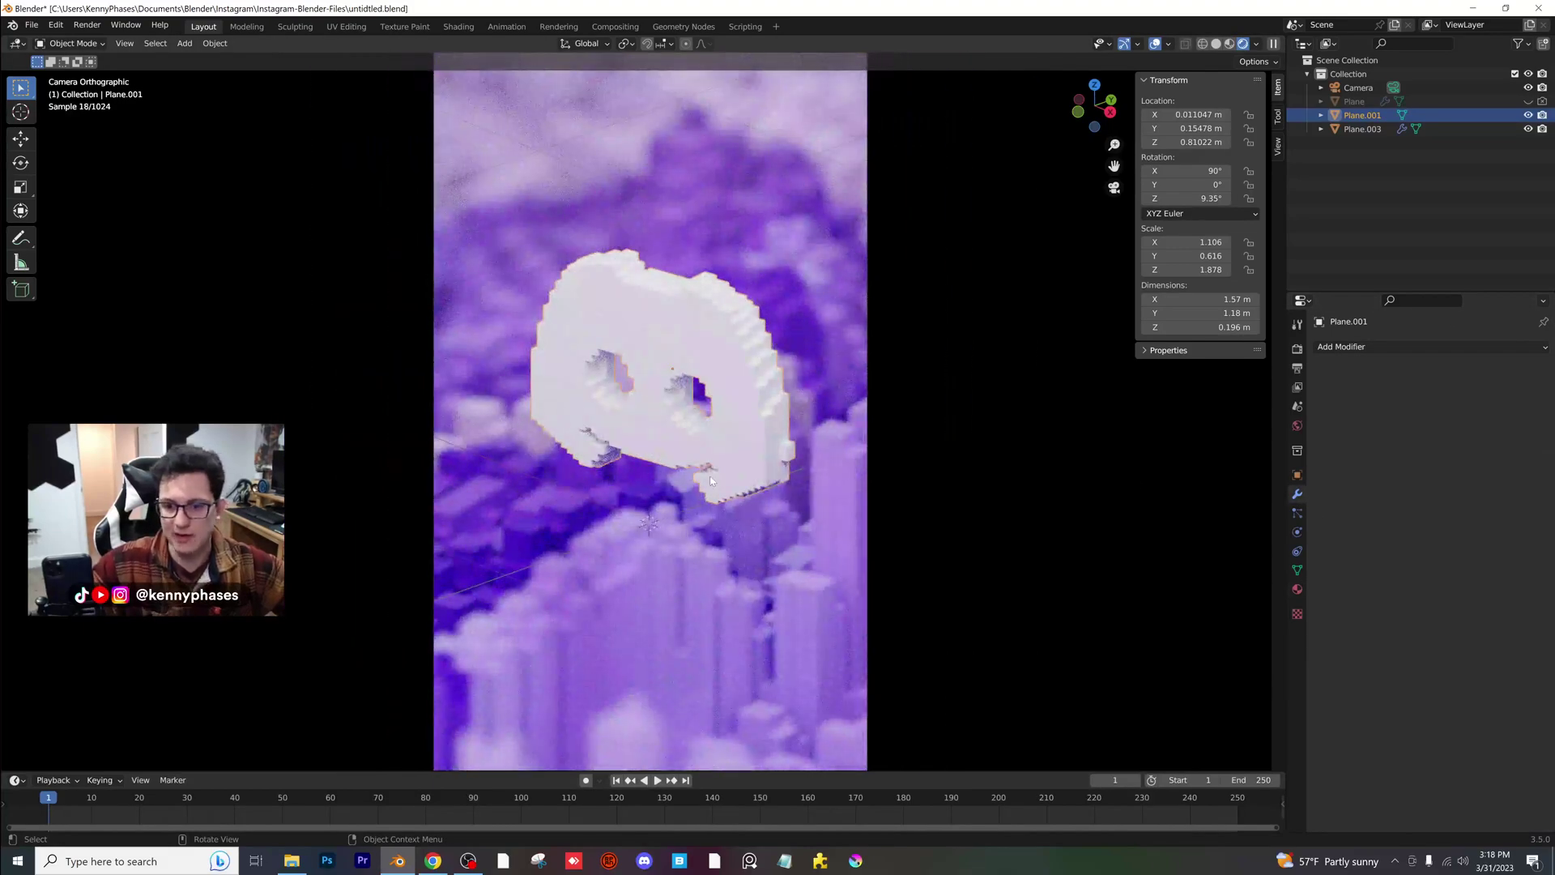
pyautogui.click(1358, 88)
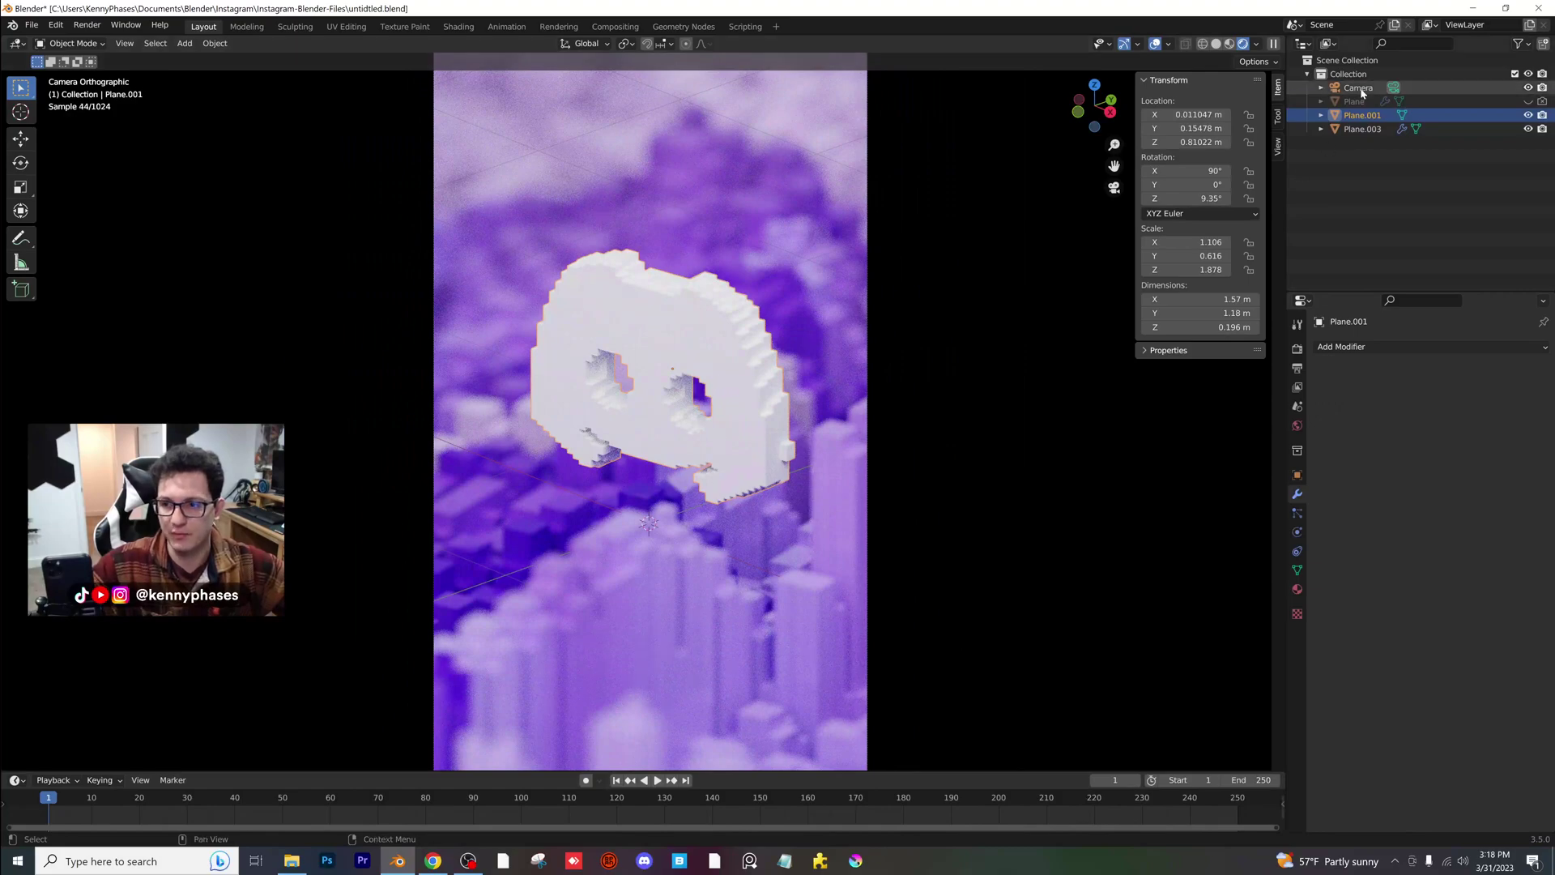
pyautogui.scroll(-1, 753, 371)
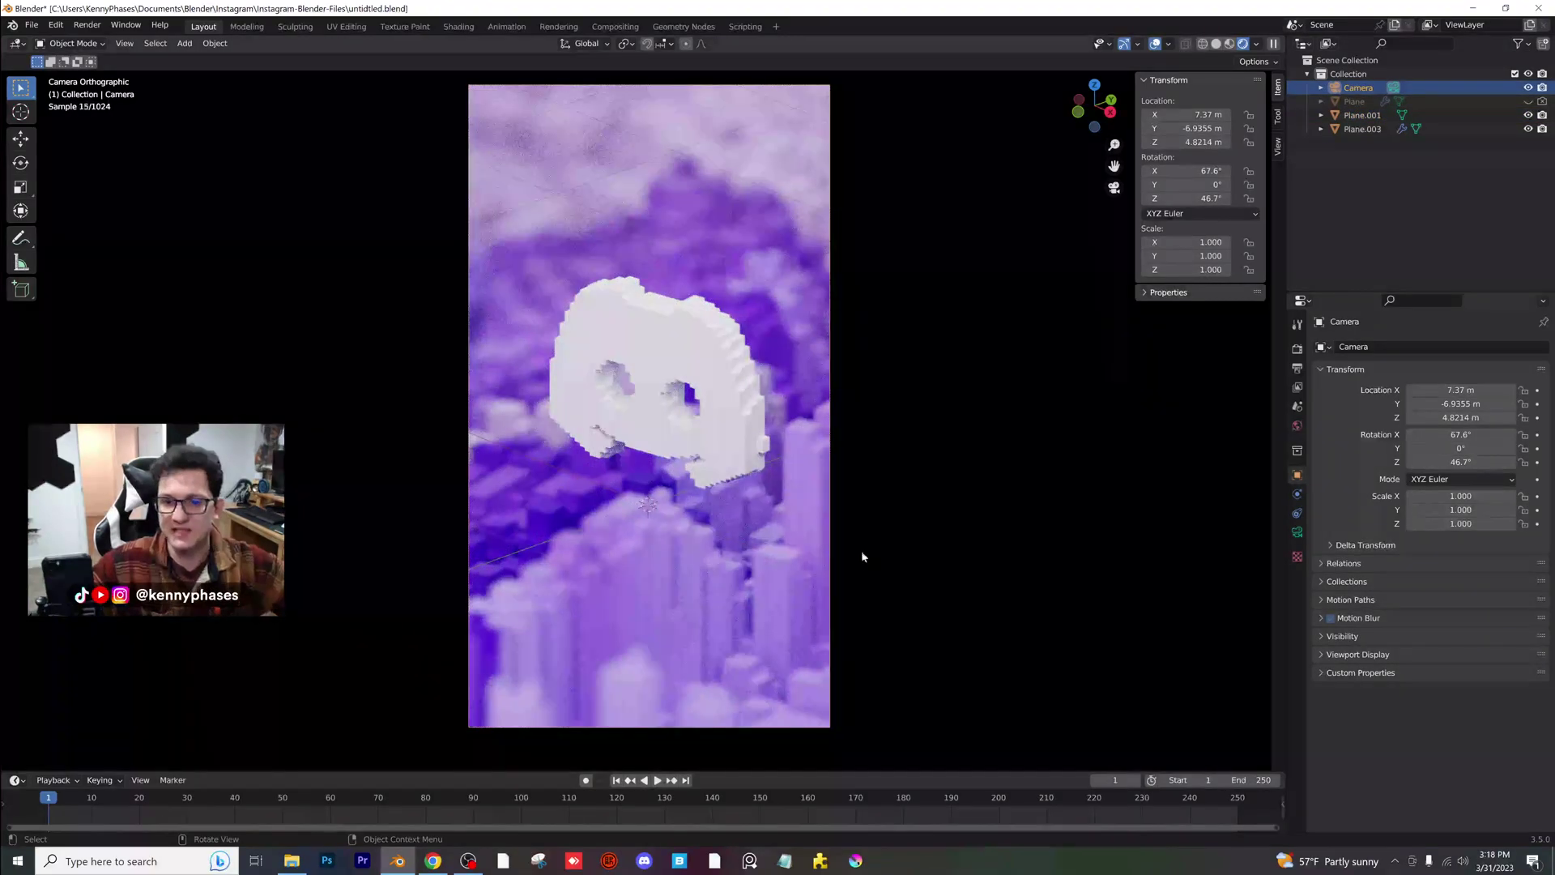
pyautogui.press('g')
pyautogui.click(869, 535)
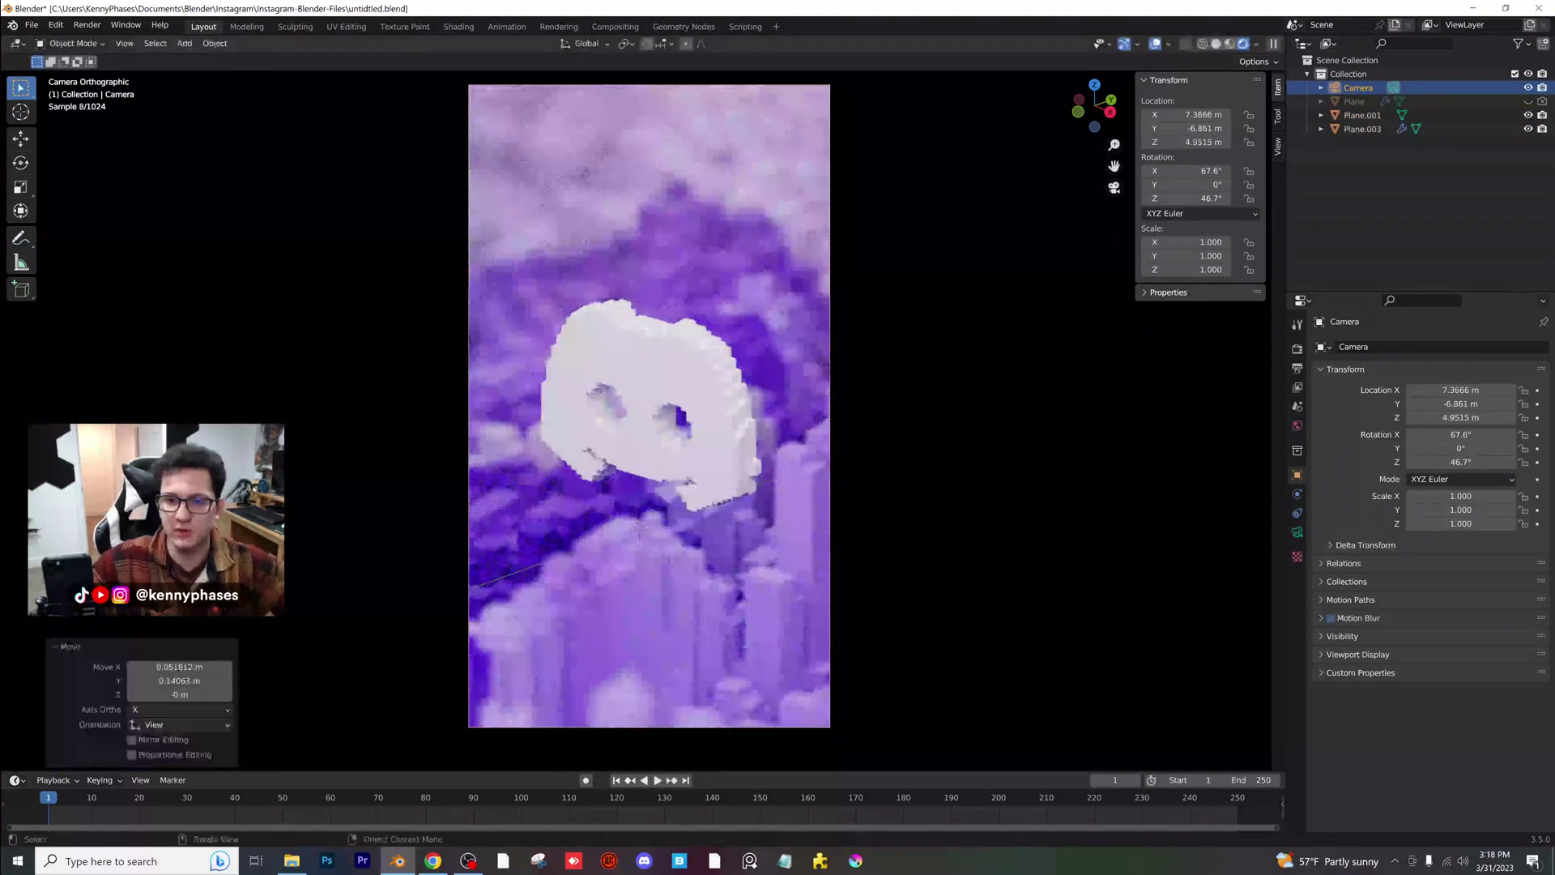
# - Hide the floor grid, text info and other guide overlays in the viewport and save the file
pyautogui.click(1168, 45)
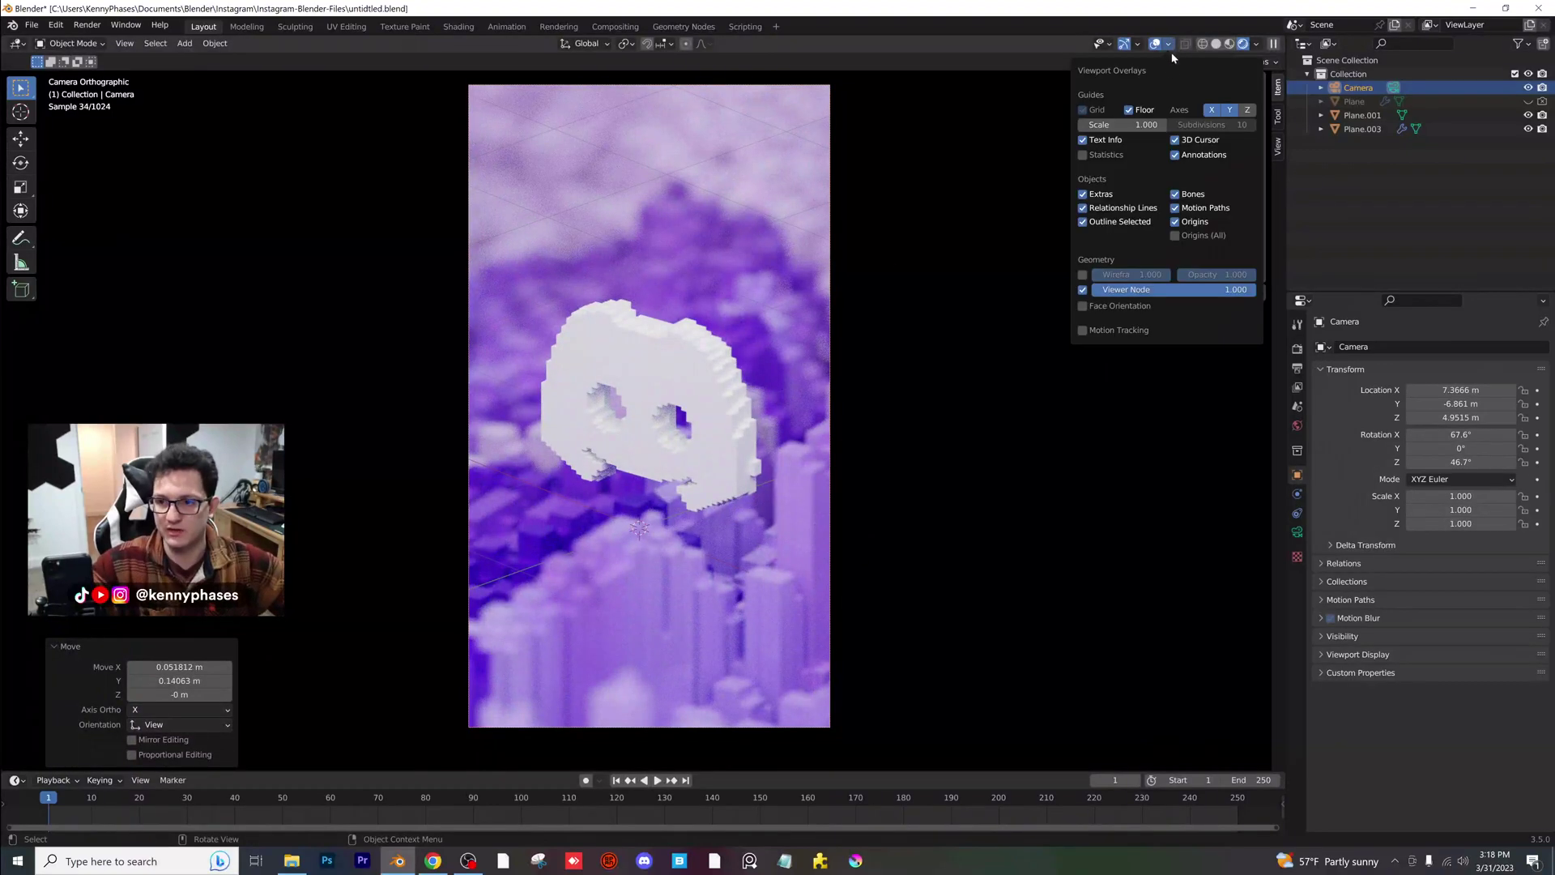
pyautogui.click(1138, 109)
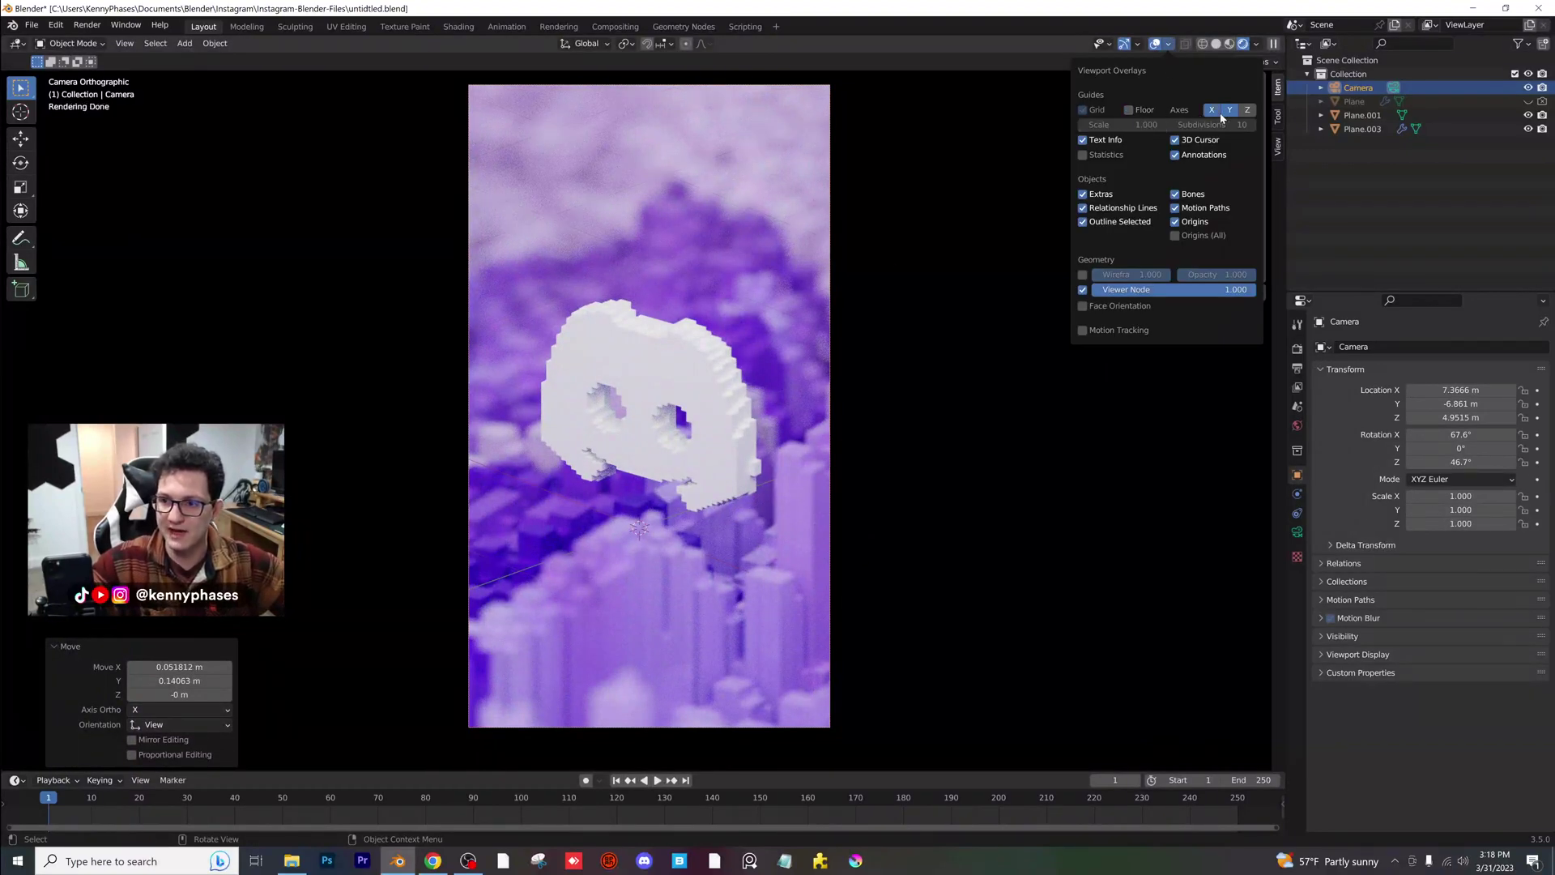
pyautogui.click(1083, 139)
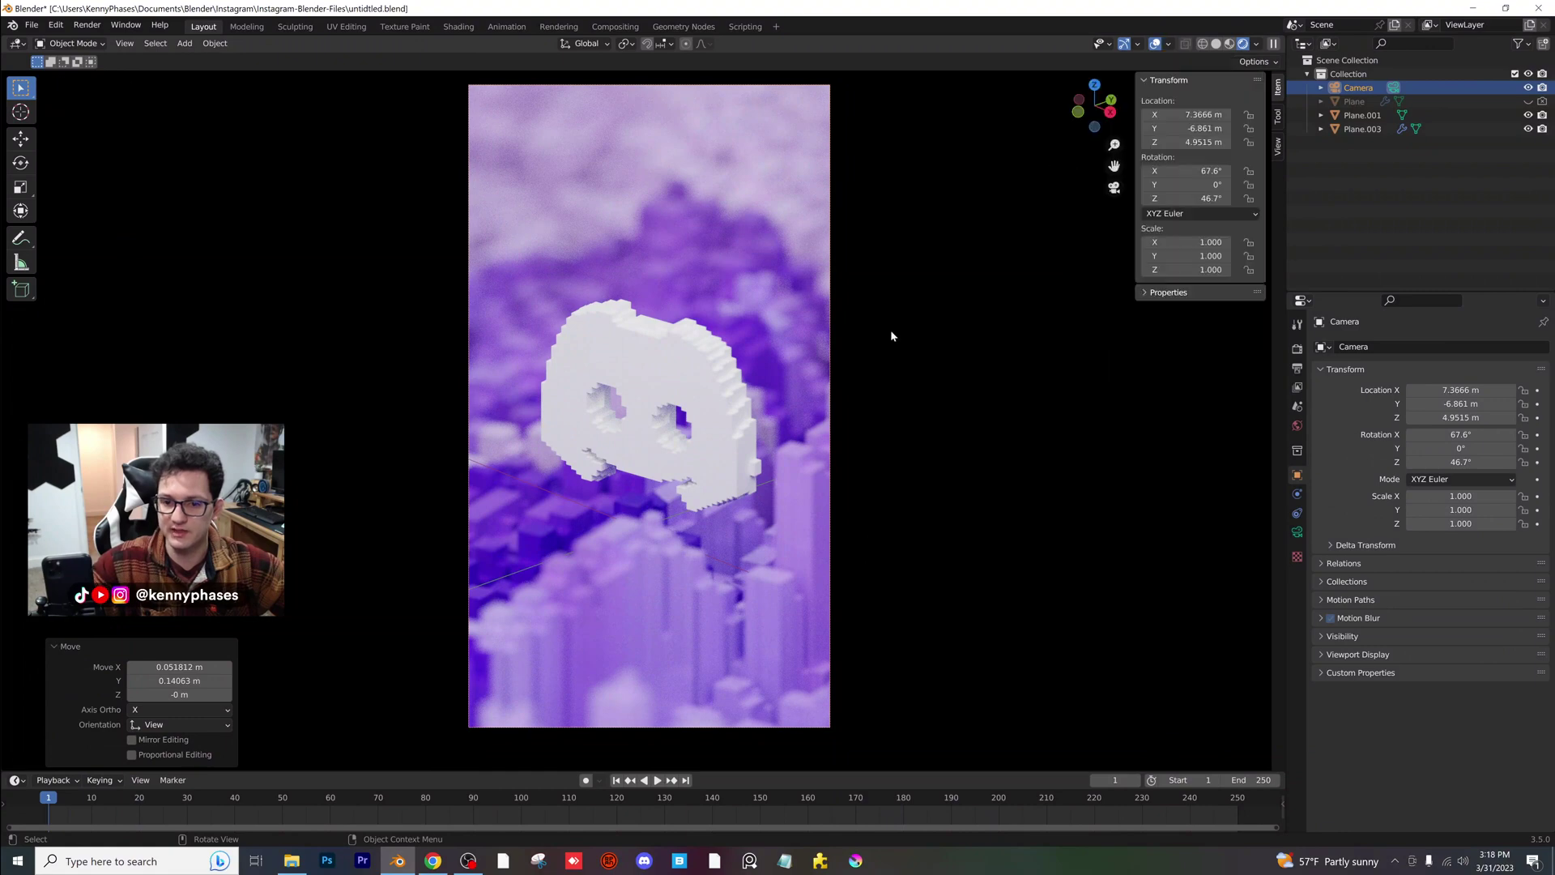
pyautogui.click(1137, 43)
pyautogui.click(1168, 44)
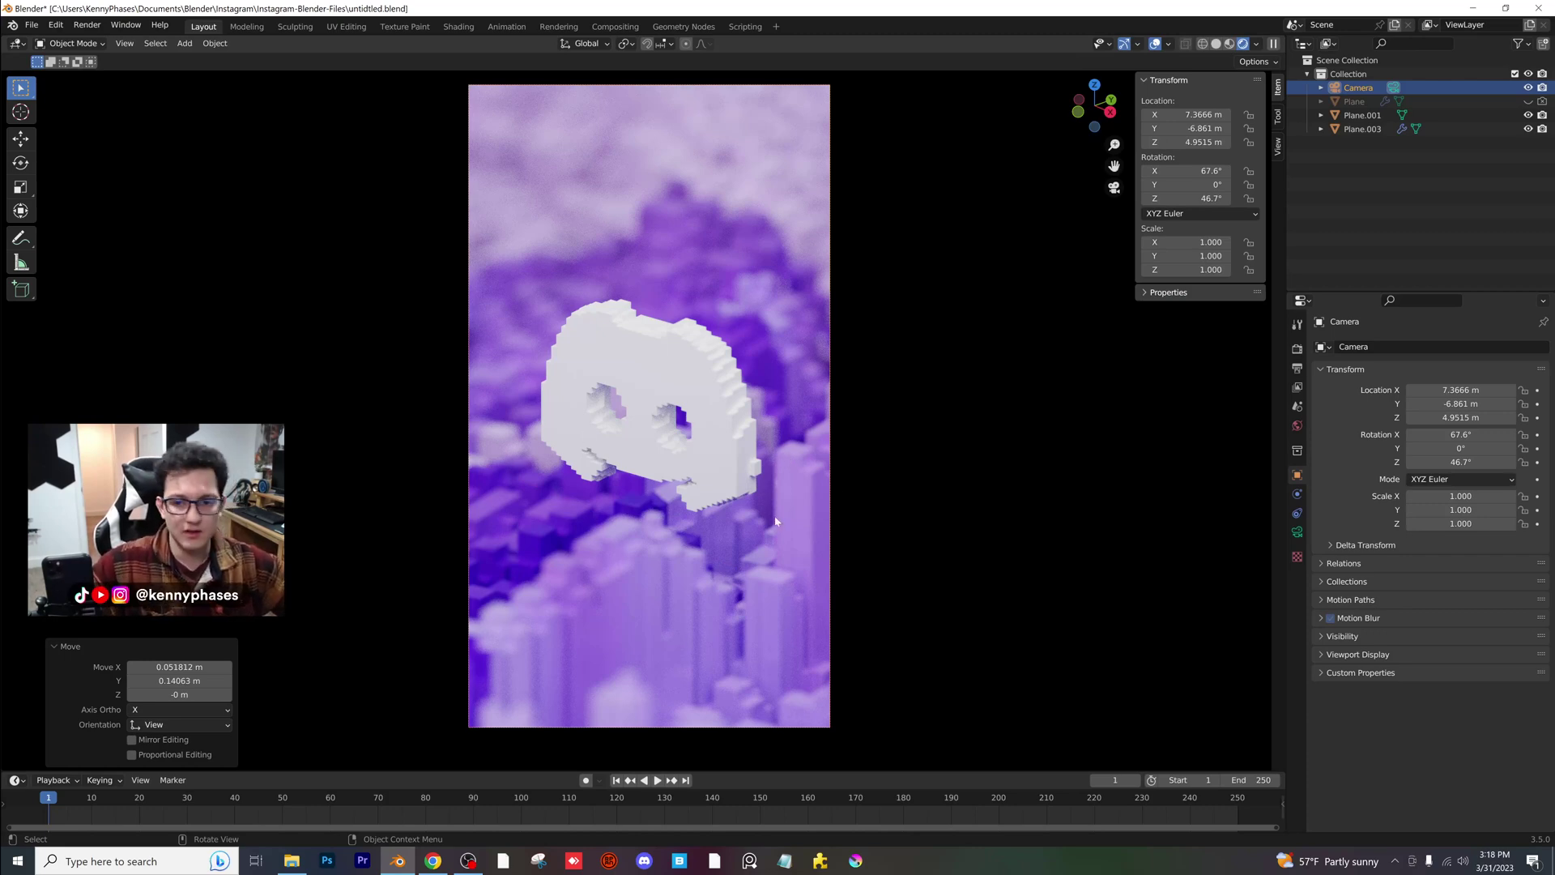
pyautogui.hotkey('ctrl', 's')
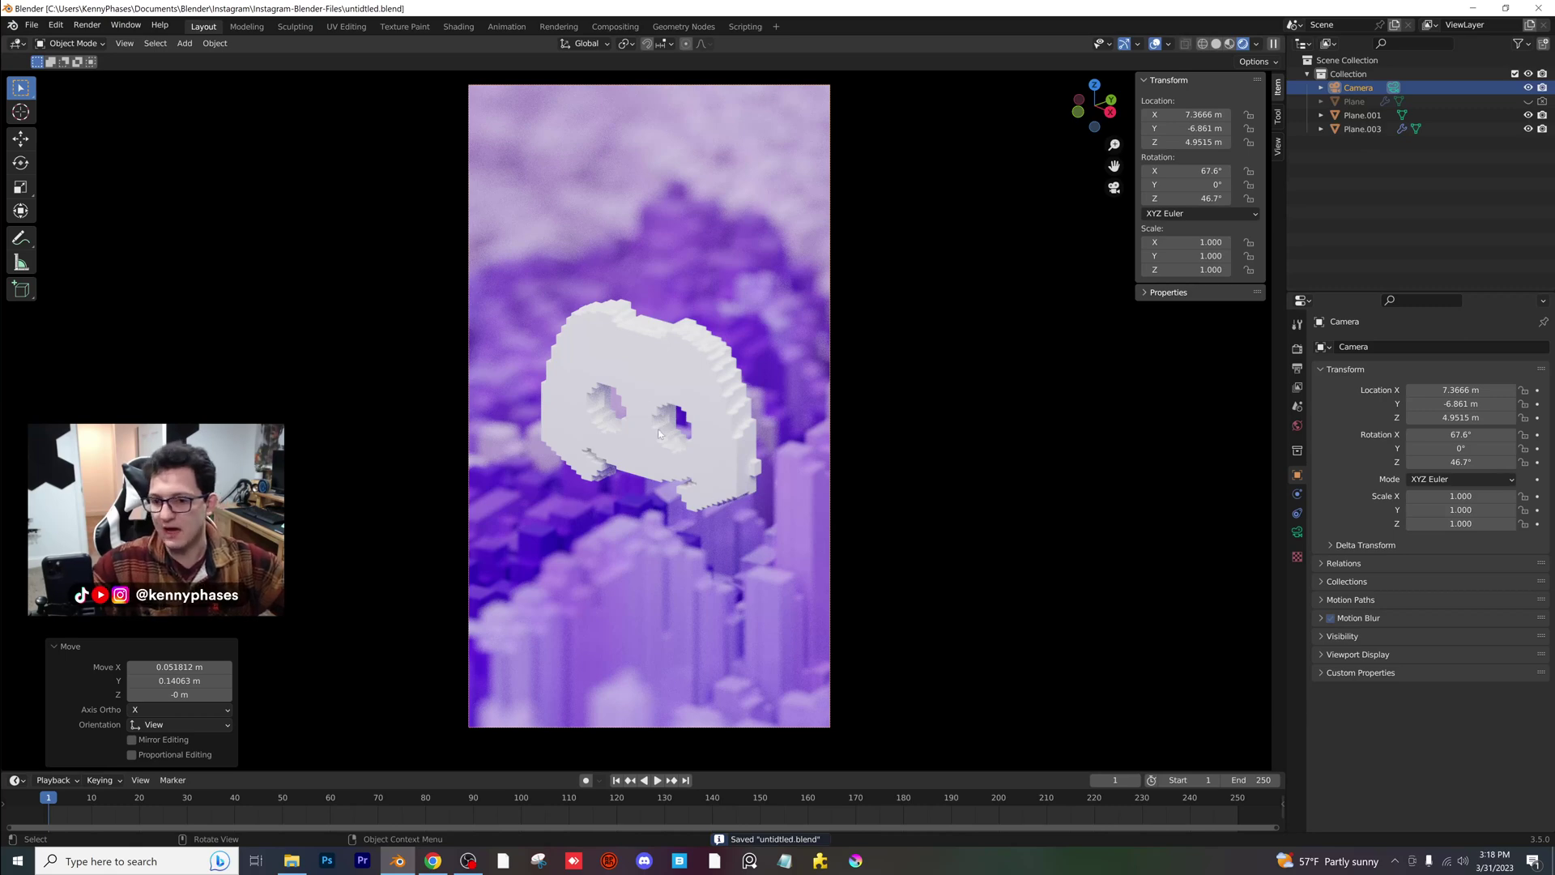
# - Set the render Max Samples to 150 and the render denoiser to OptiX, and save the file
pyautogui.click(1297, 349)
pyautogui.click(1477, 562)
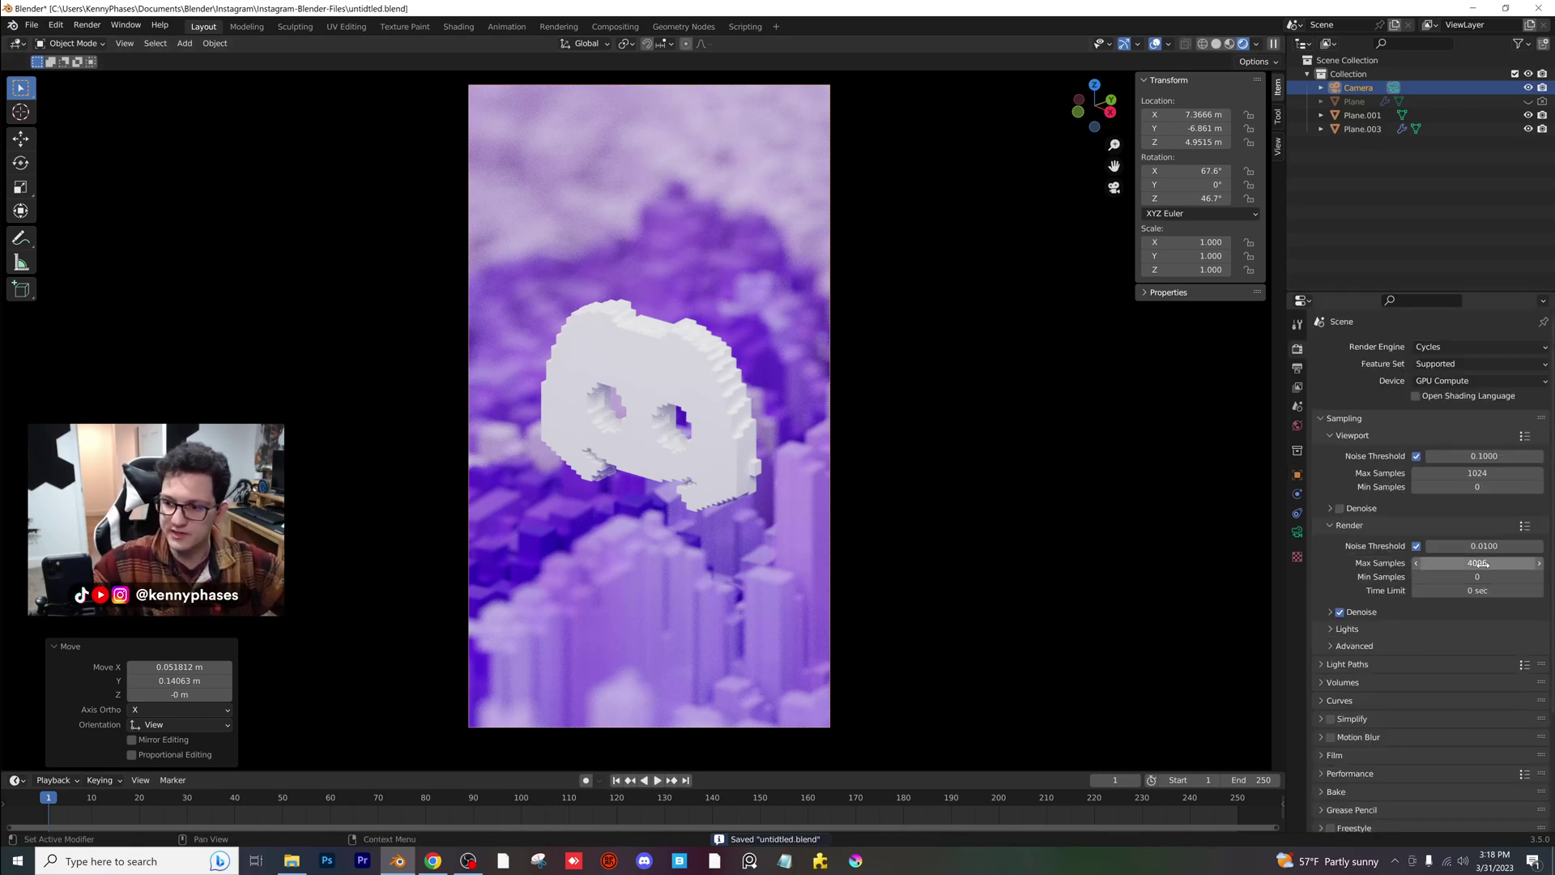
pyautogui.write('150')
pyautogui.press('Return')
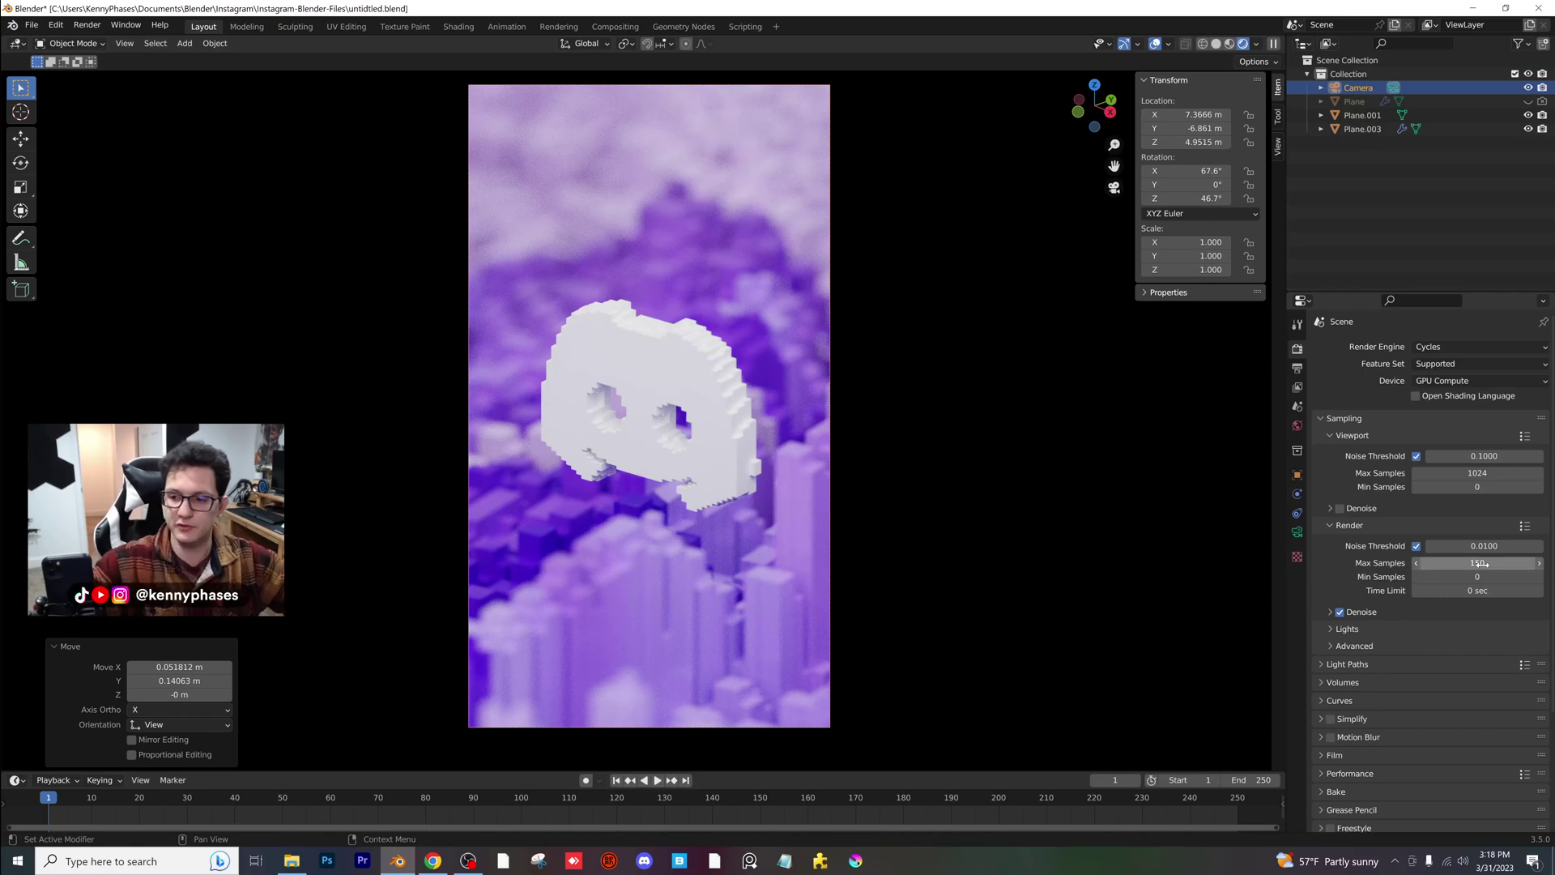
pyautogui.click(1409, 613)
pyautogui.click(1439, 638)
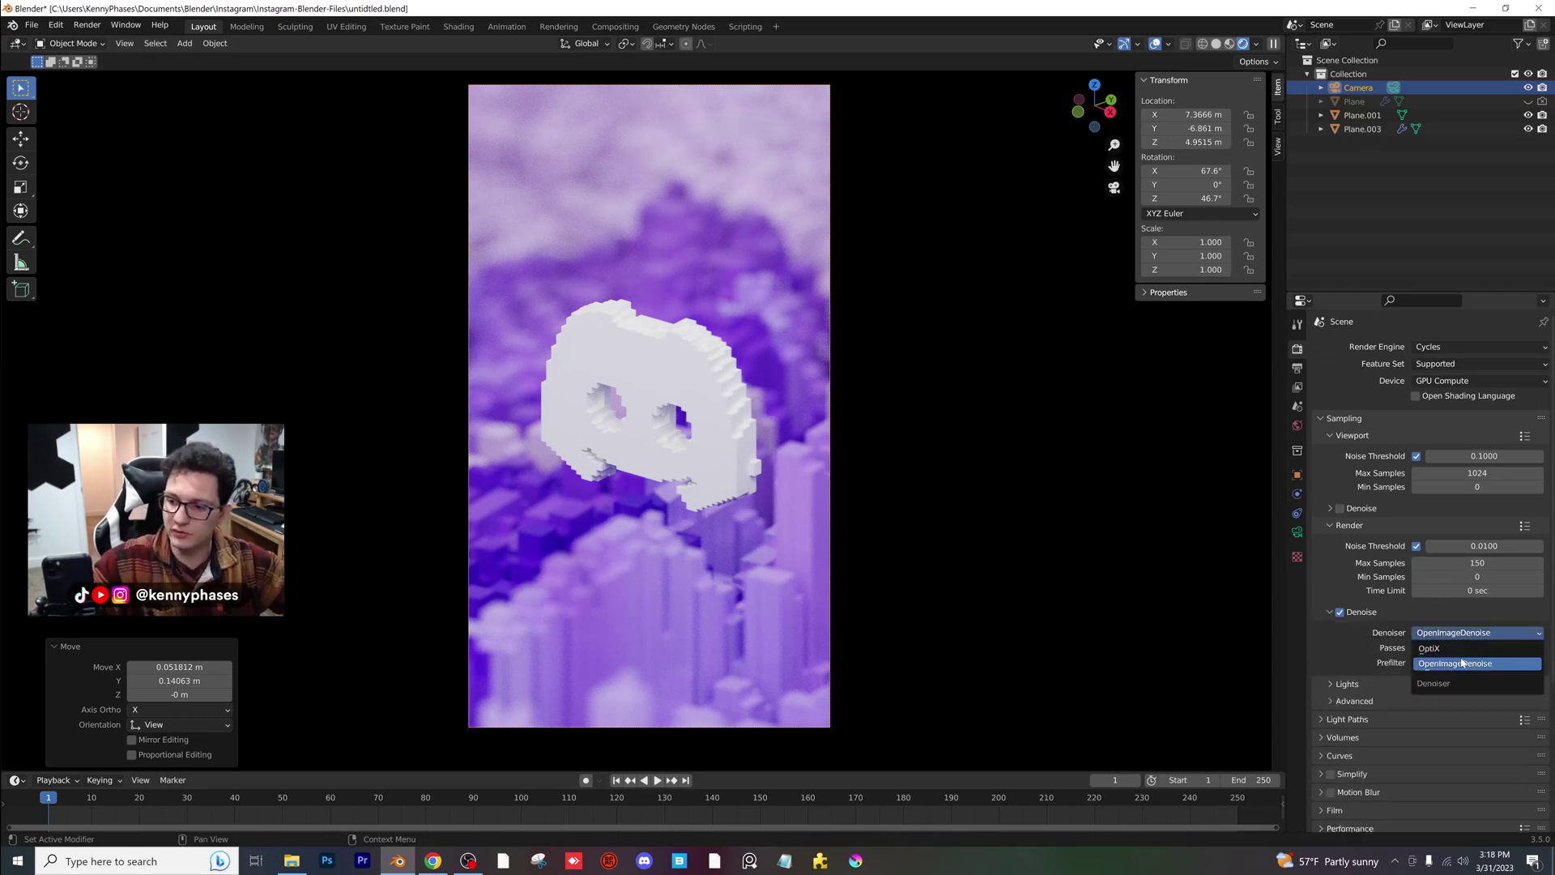
pyautogui.click(1446, 648)
pyautogui.hotkey('ctrl', 's')
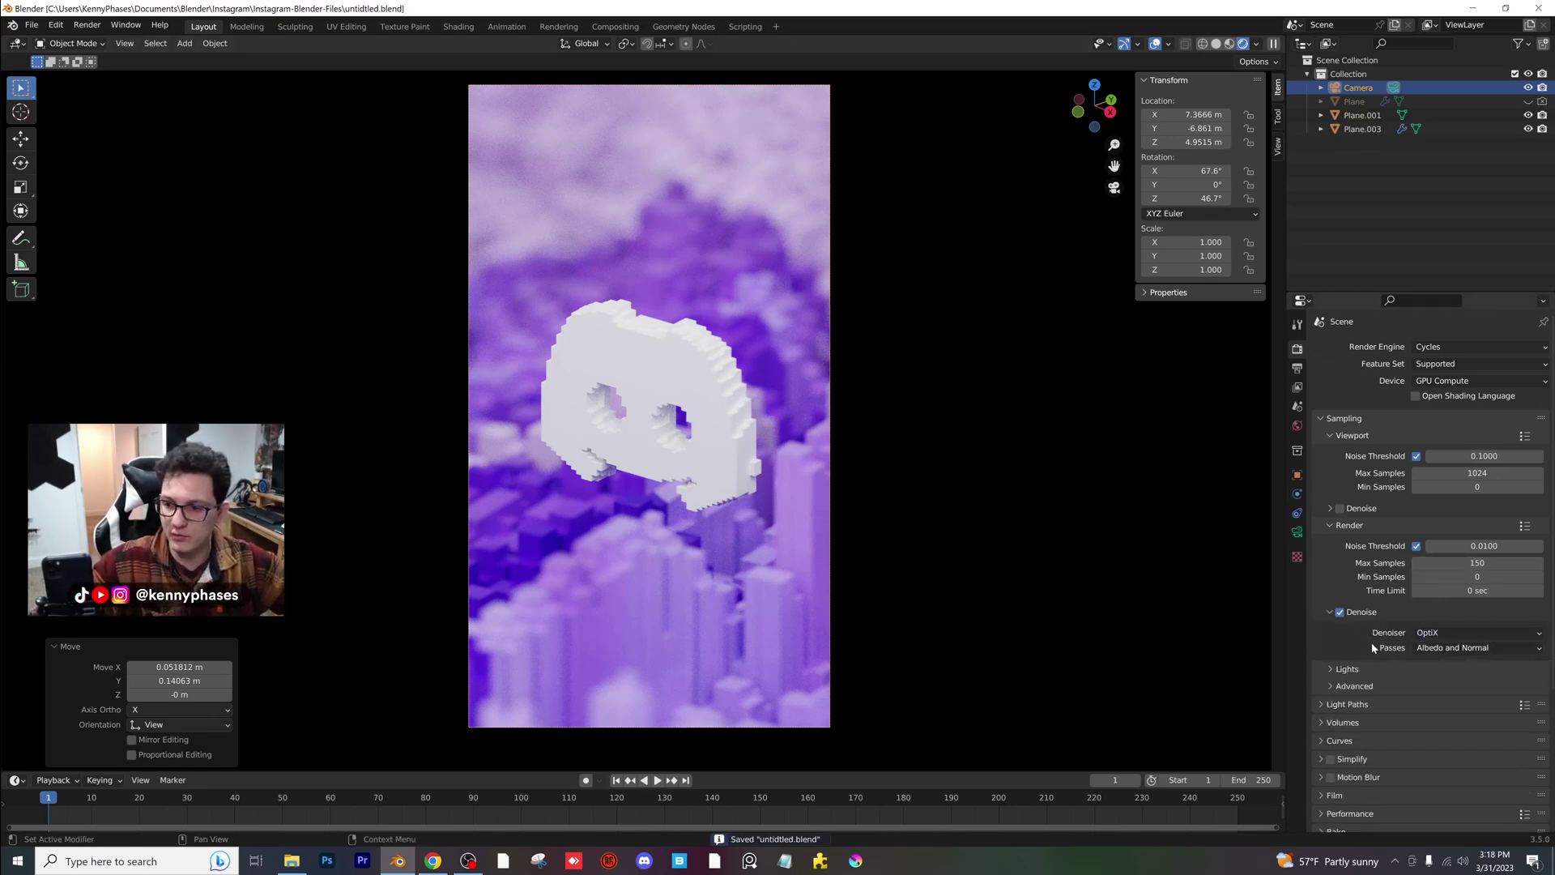
# - Set the Light Paths max bounces to 10 for total, diffuse, glossy, transmission, volume and transparent
pyautogui.click(1346, 705)
pyautogui.doubleClick(1466, 759)
pyautogui.press('Return')
pyautogui.hotkey('ctrl', 'v')
pyautogui.hotkey('ctrl', 'v')
pyautogui.hotkey('ctrl', 'v')
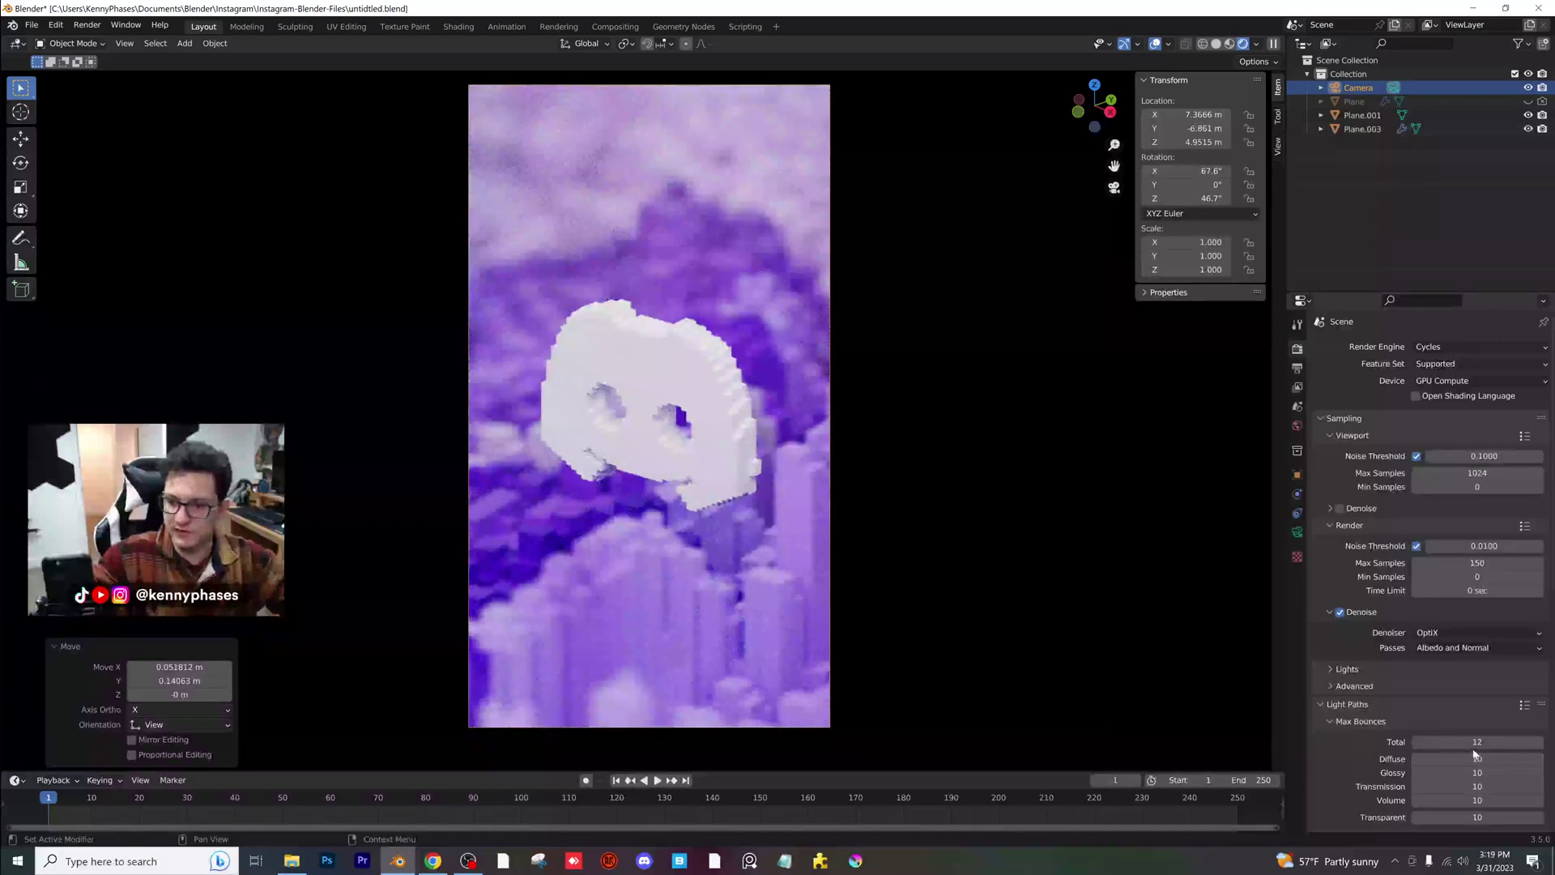
pyautogui.hotkey('ctrl', 'v')
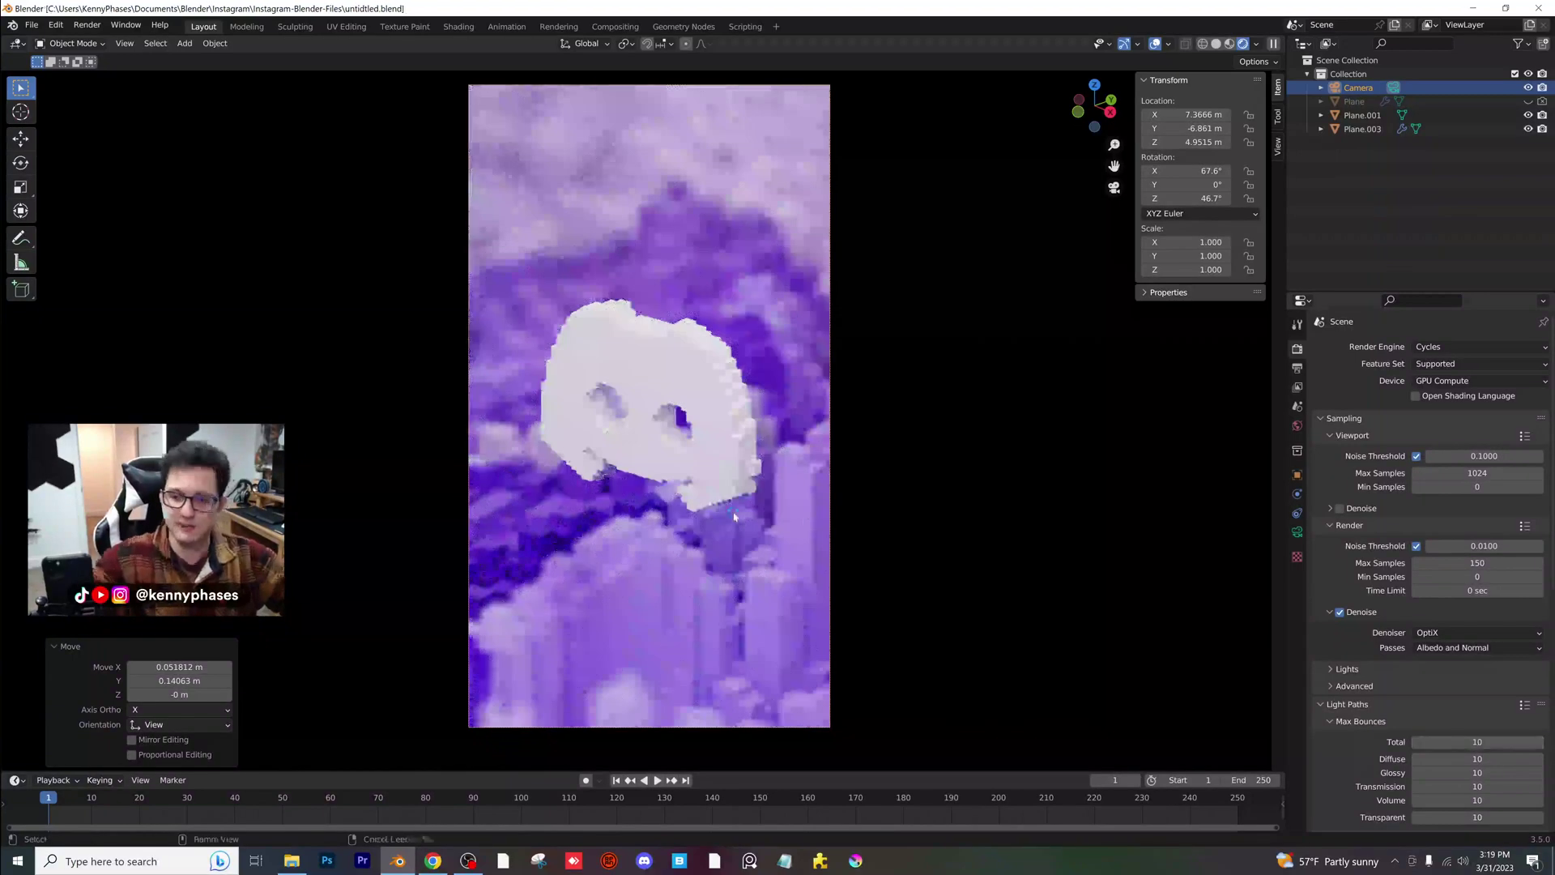
# - Render the current frame and widen the render window to inspect the finished image
pyautogui.press('F12')
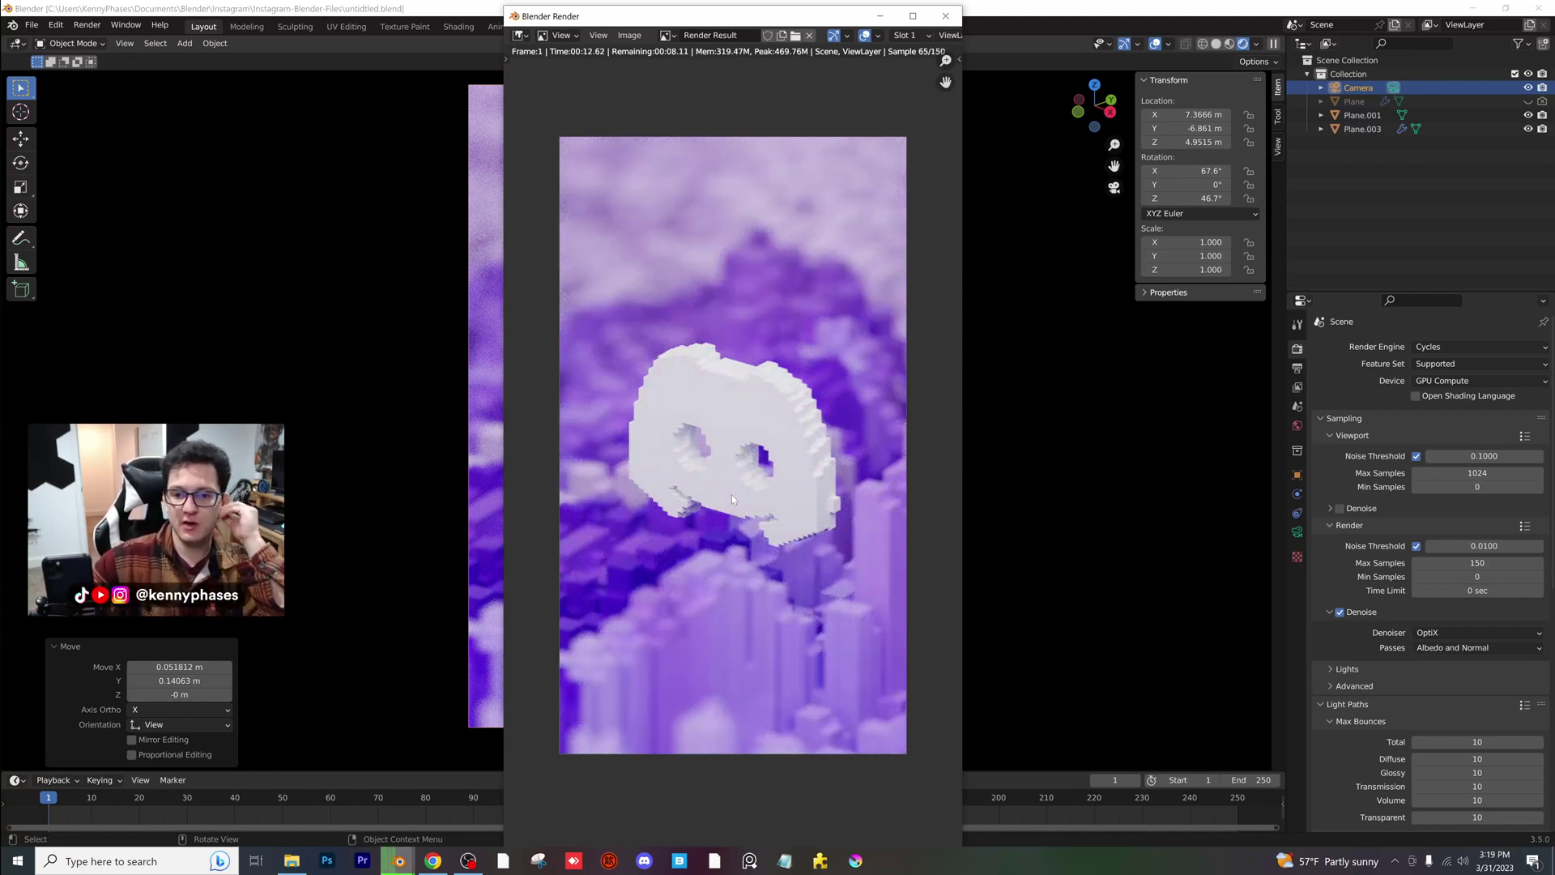
pyautogui.moveTo(963, 491); pyautogui.dragTo(1070, 500)
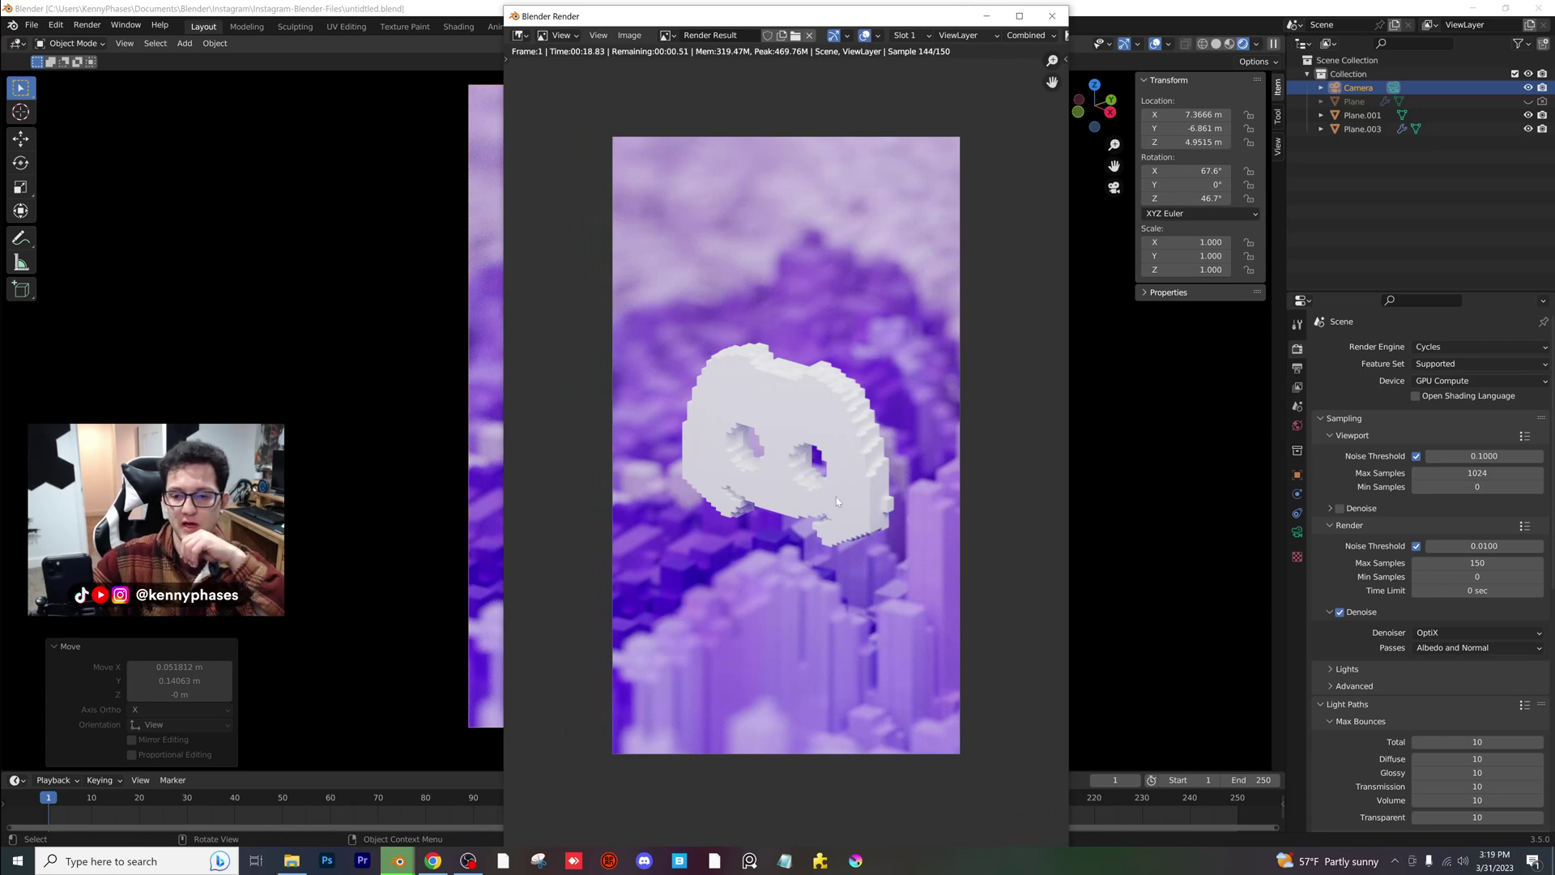
pyautogui.scroll(2, 826, 497)
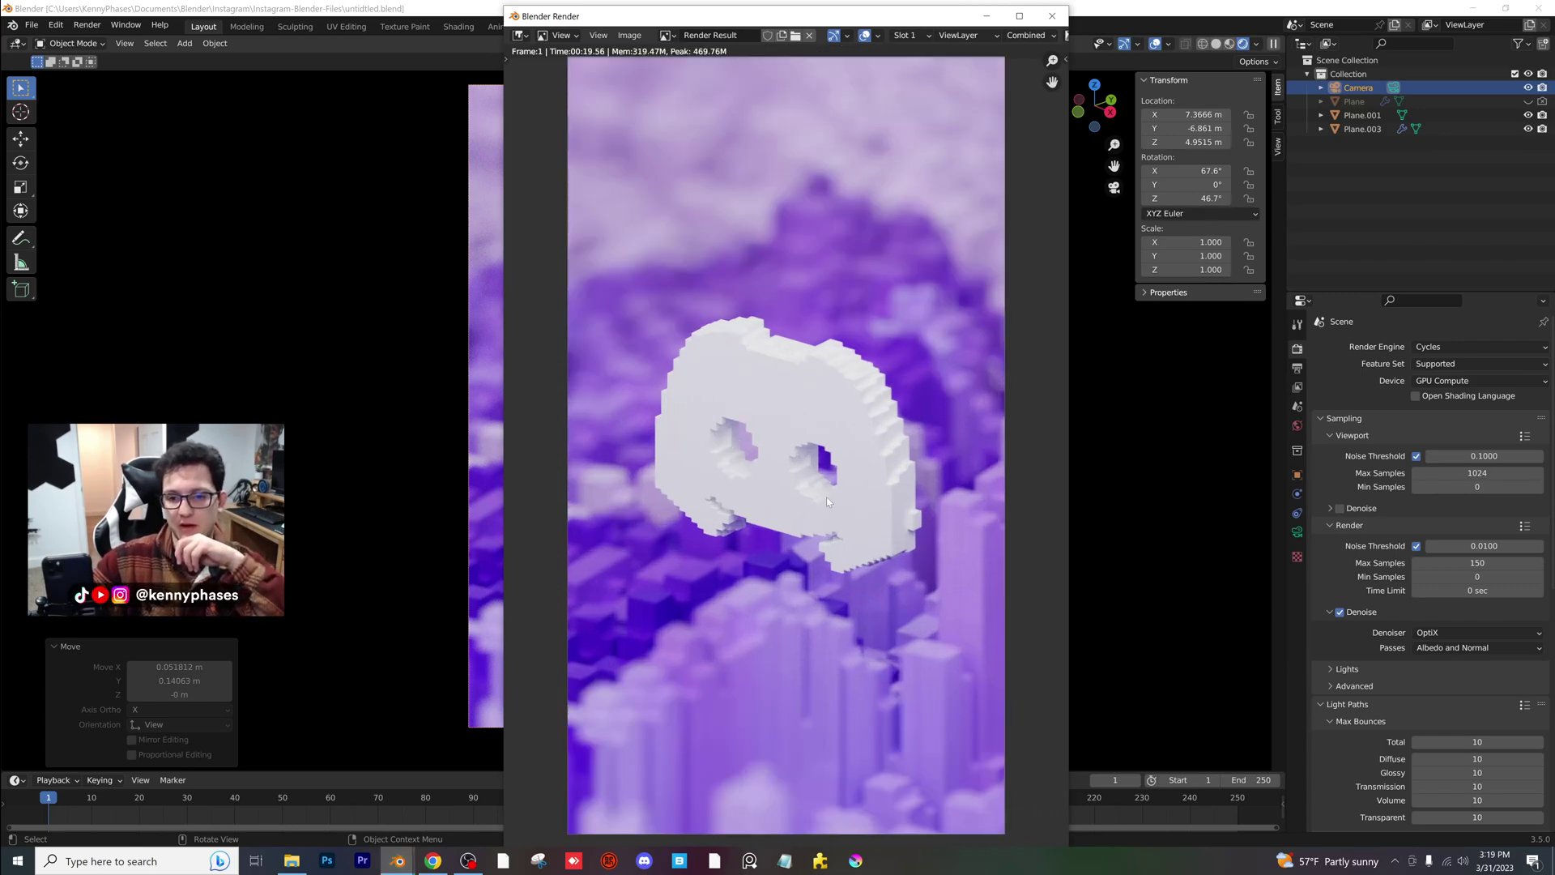
pyautogui.scroll(-2, 830, 499)
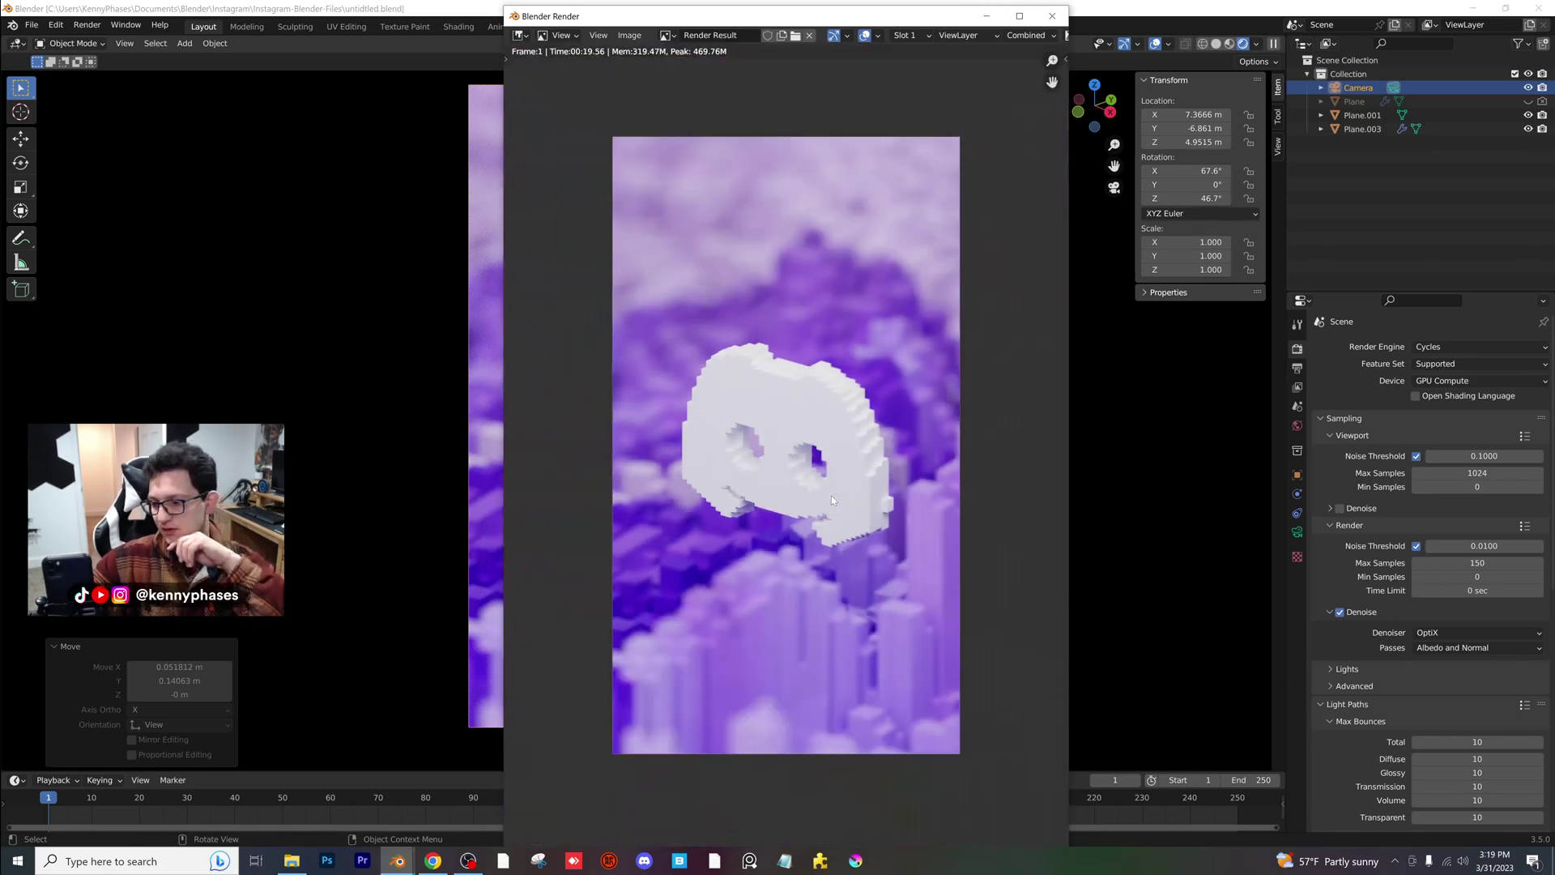